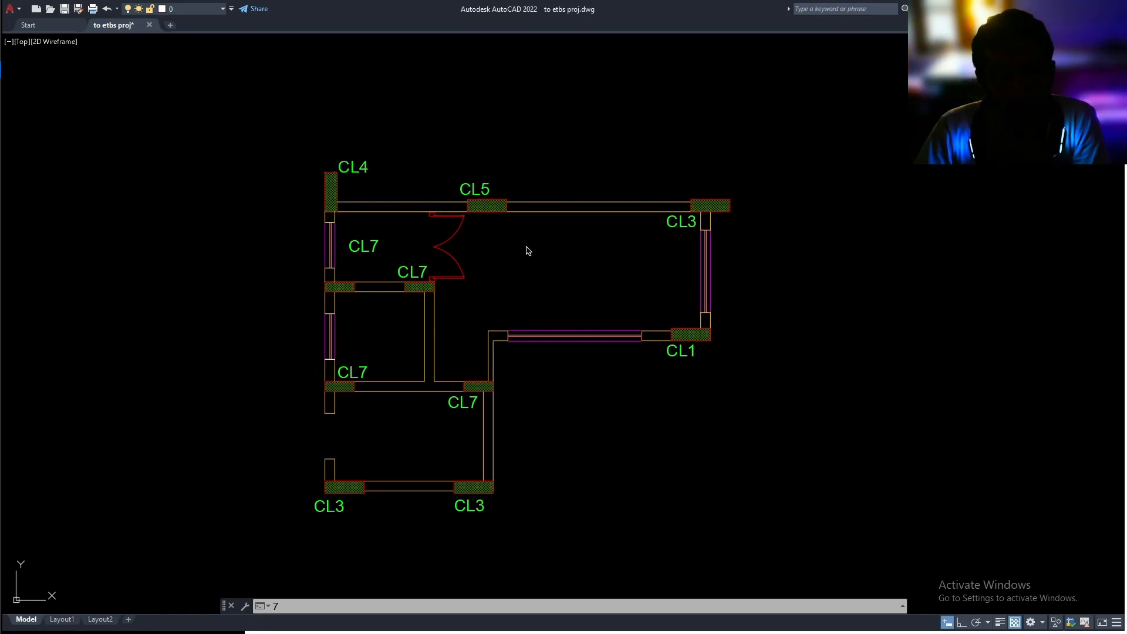
Clear the pending command and quick-measure the distances inside the plan's upper room
key("Escape")
key("Escape")
key("Escape")
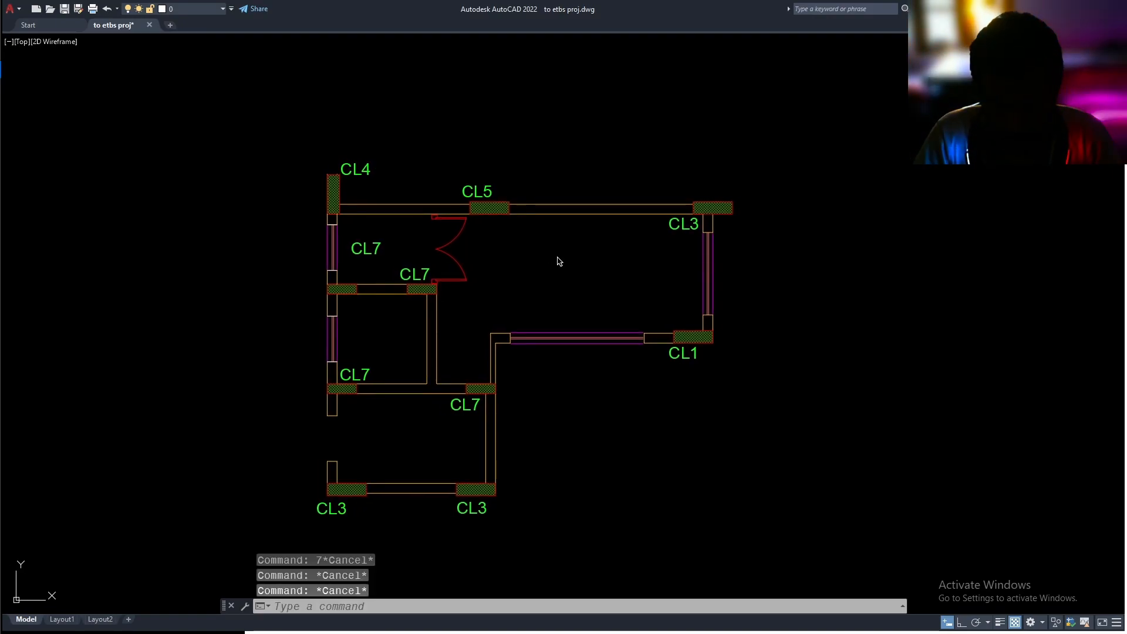
type("mea")
key("Return")
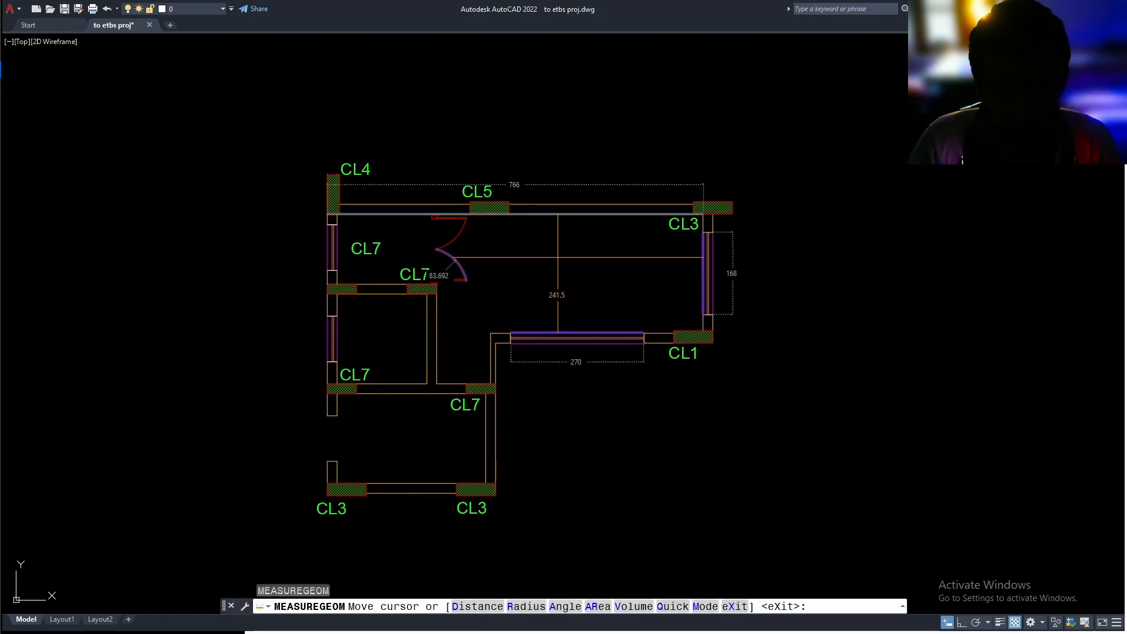
key("Escape")
Check the drawing's unit settings and close the dialog
type("u")
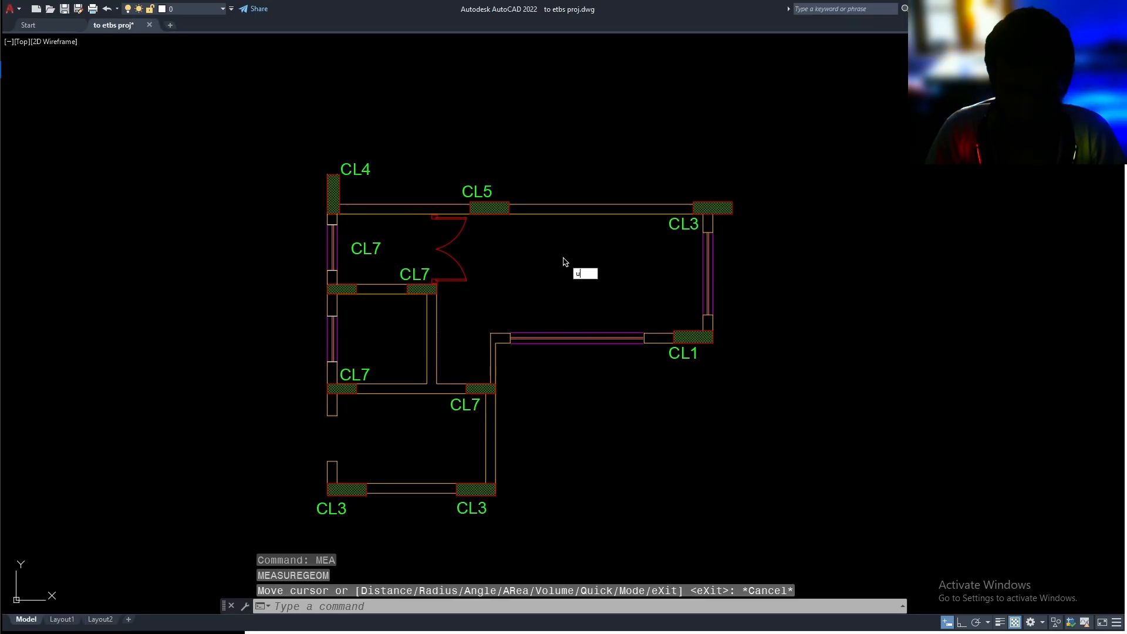
type("n")
key("Return")
left_click(501, 321)
left_click(504, 321)
left_click(543, 430)
mouse_move(565, 414)
middle_mouse_down()
mouse_move(594, 397)
mouse_move(585, 387)
middle_mouse_up()
key("Escape")
key("Escape")
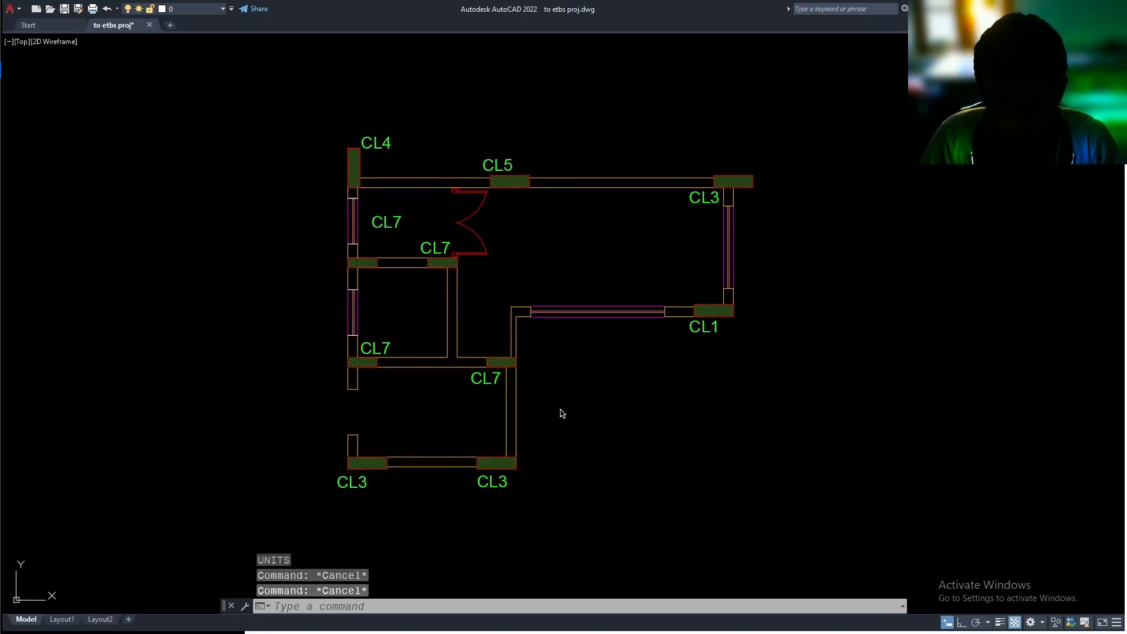
Create three new layers named A beam, Acol and Aslab
type("la")
key("Return")
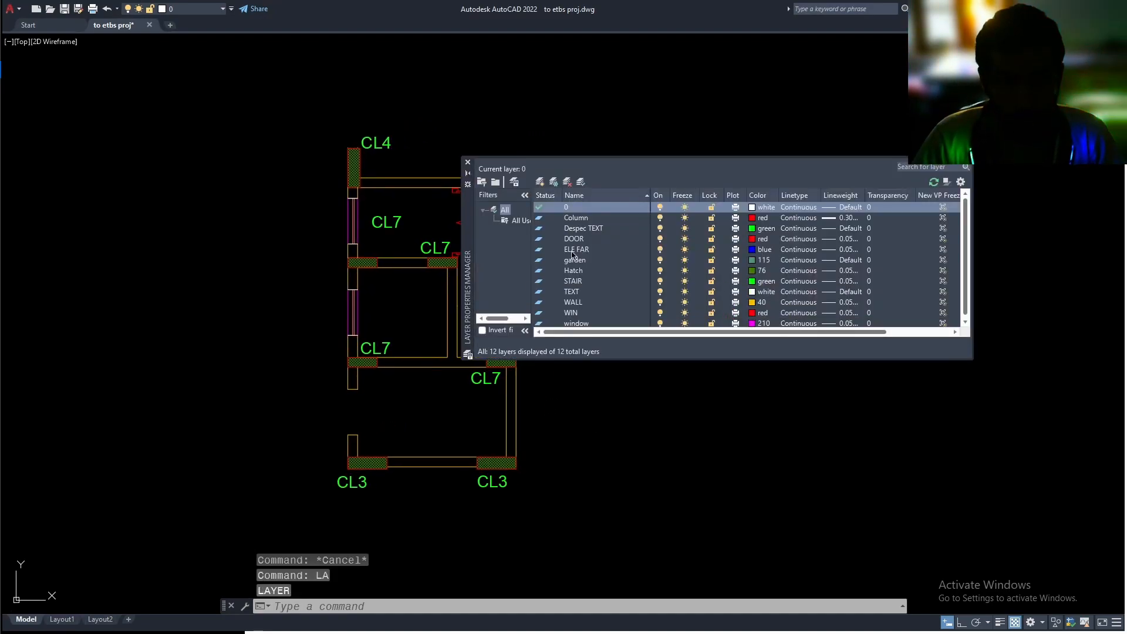
left_click(541, 183)
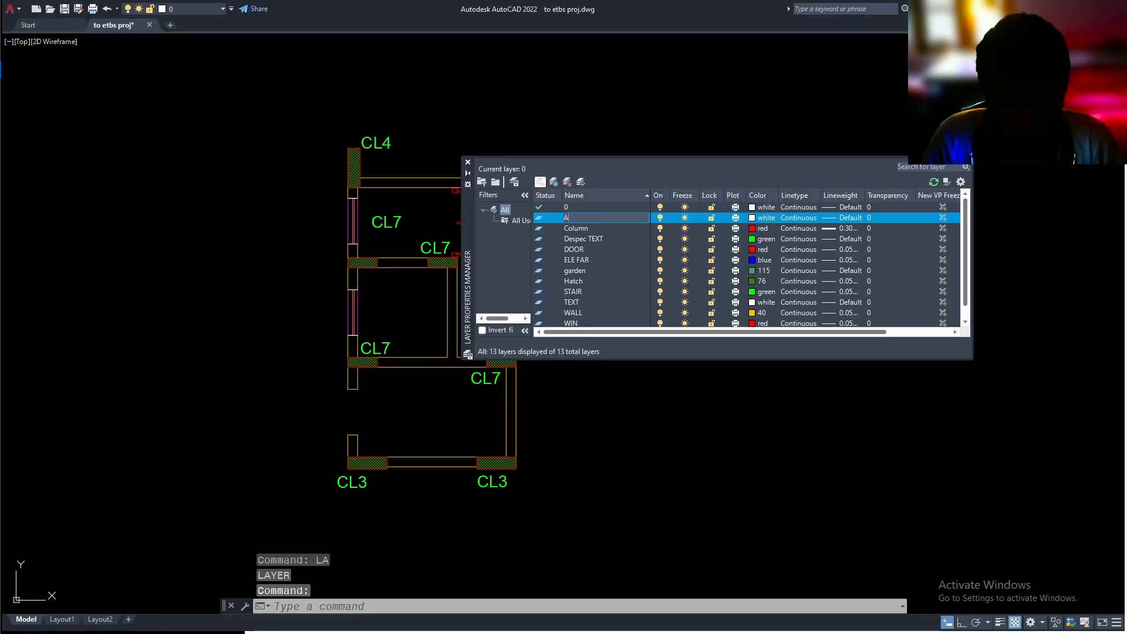
type("A beam")
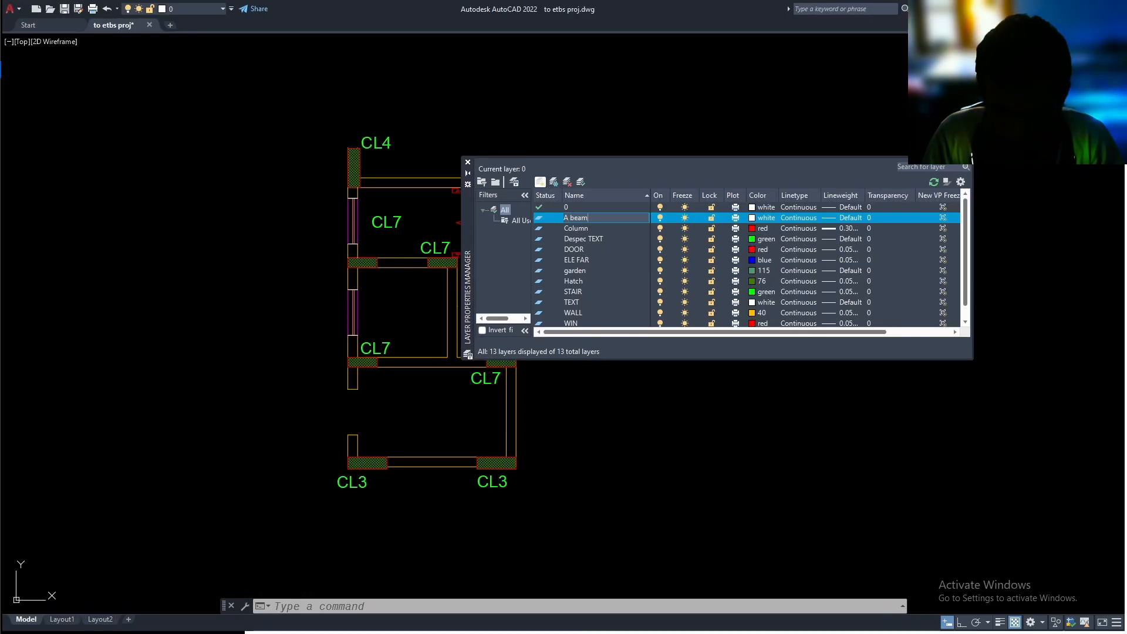
left_click(541, 183)
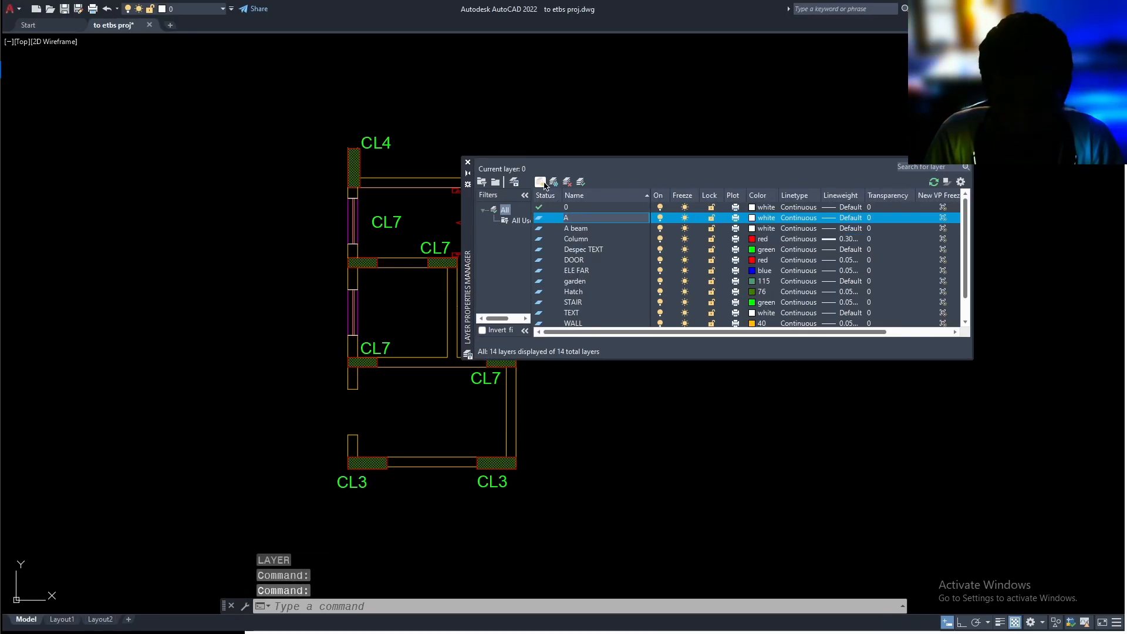
type("Acol")
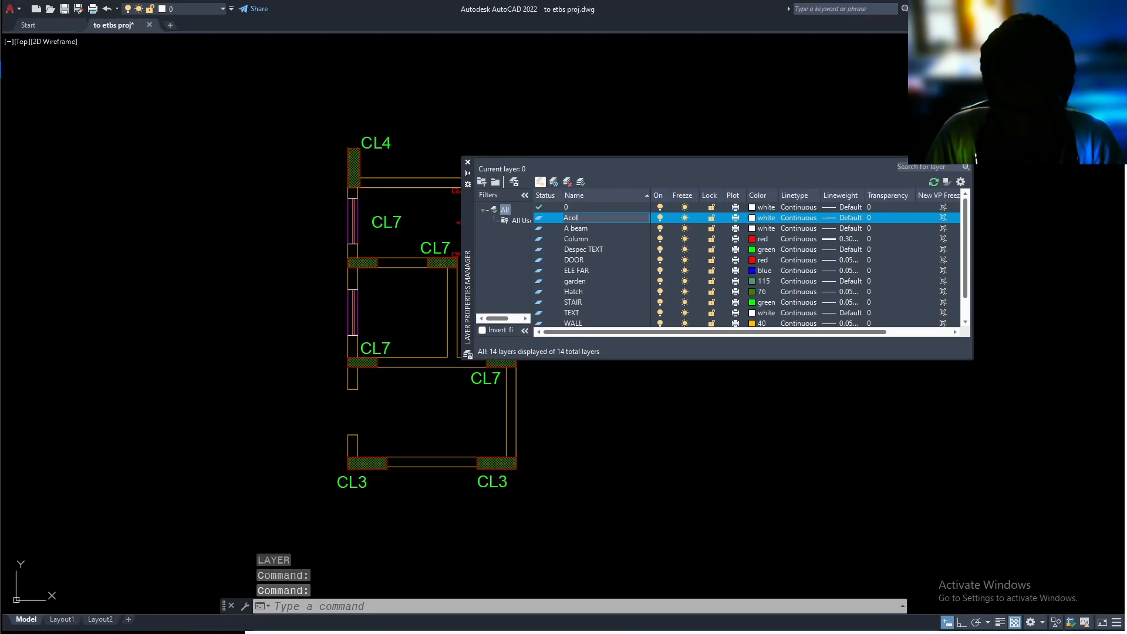
left_click(540, 182)
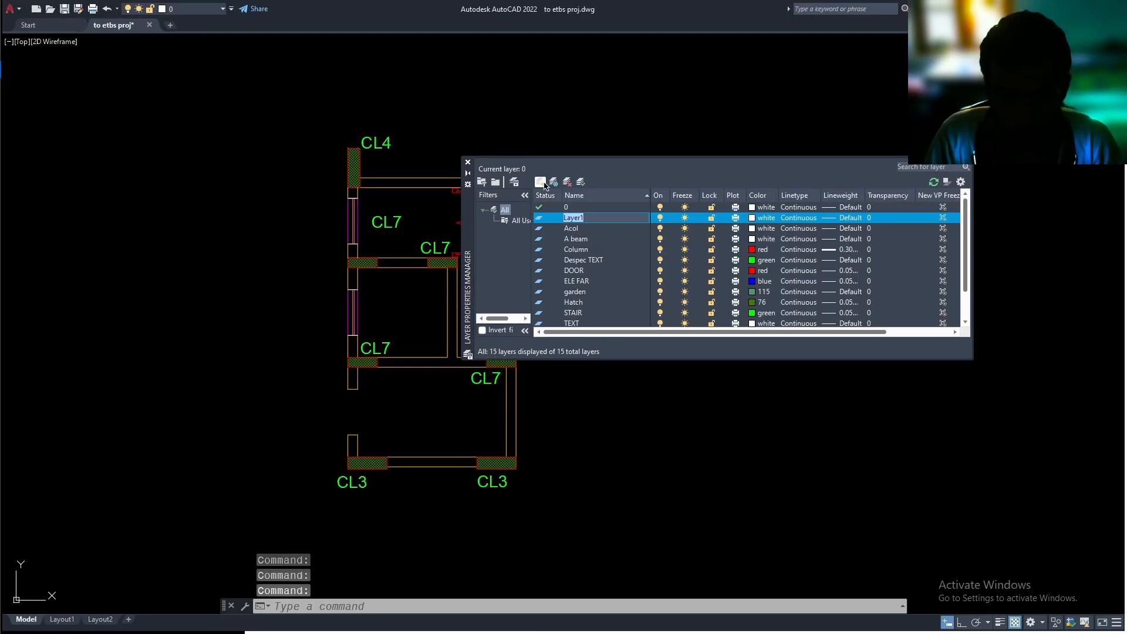
key("Return")
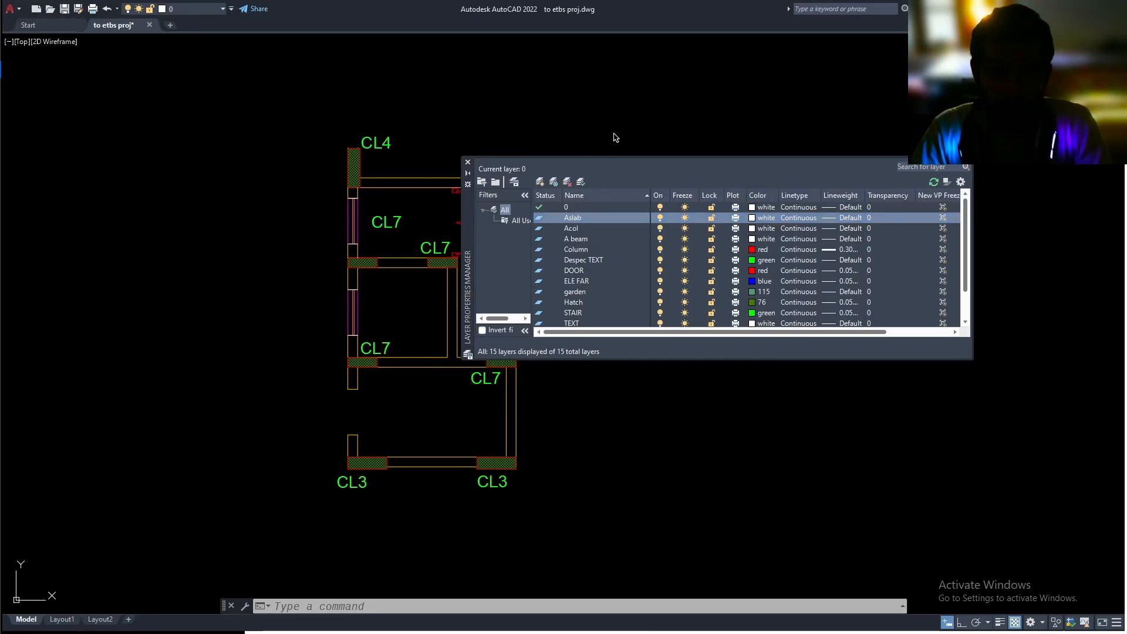
Make Acol the current layer and close the layer manager
left_click(578, 230)
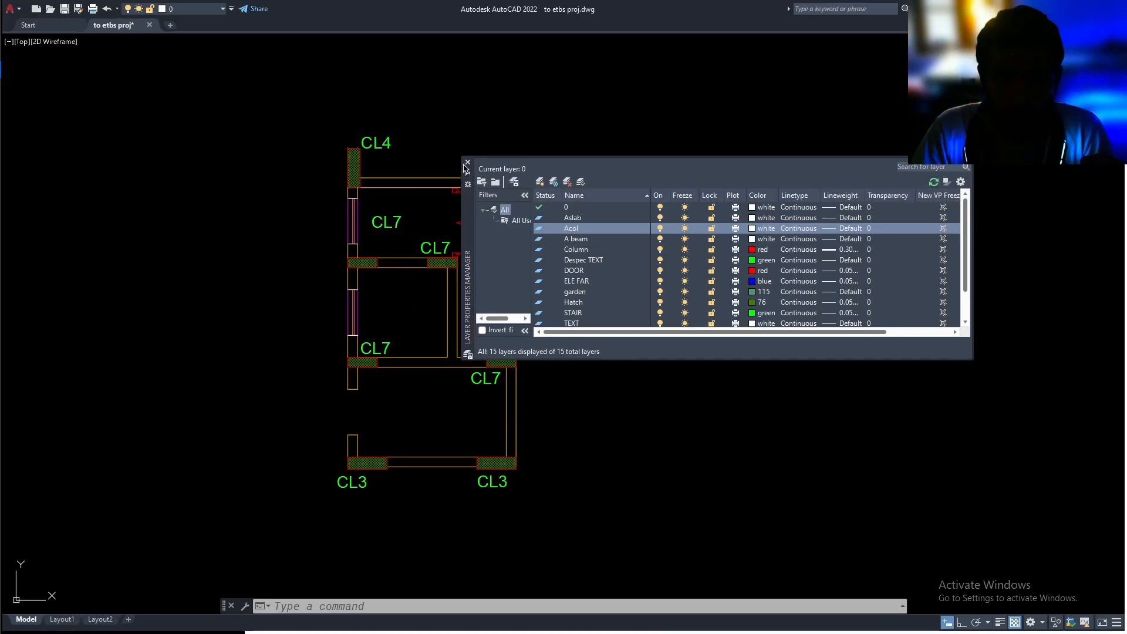
left_click(582, 183)
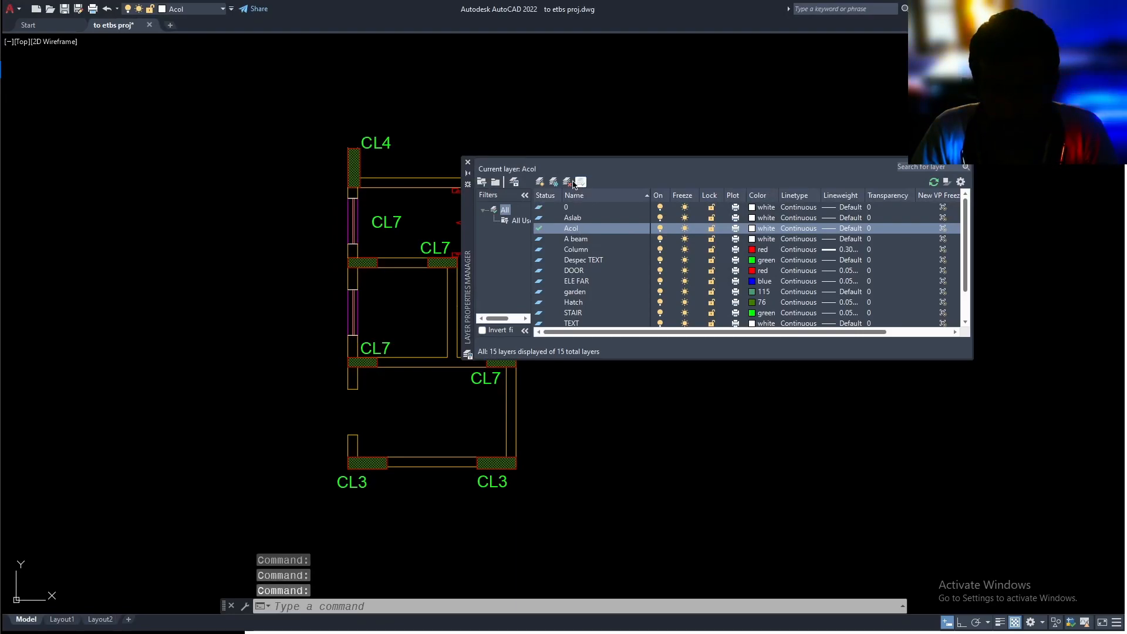
left_click(468, 163)
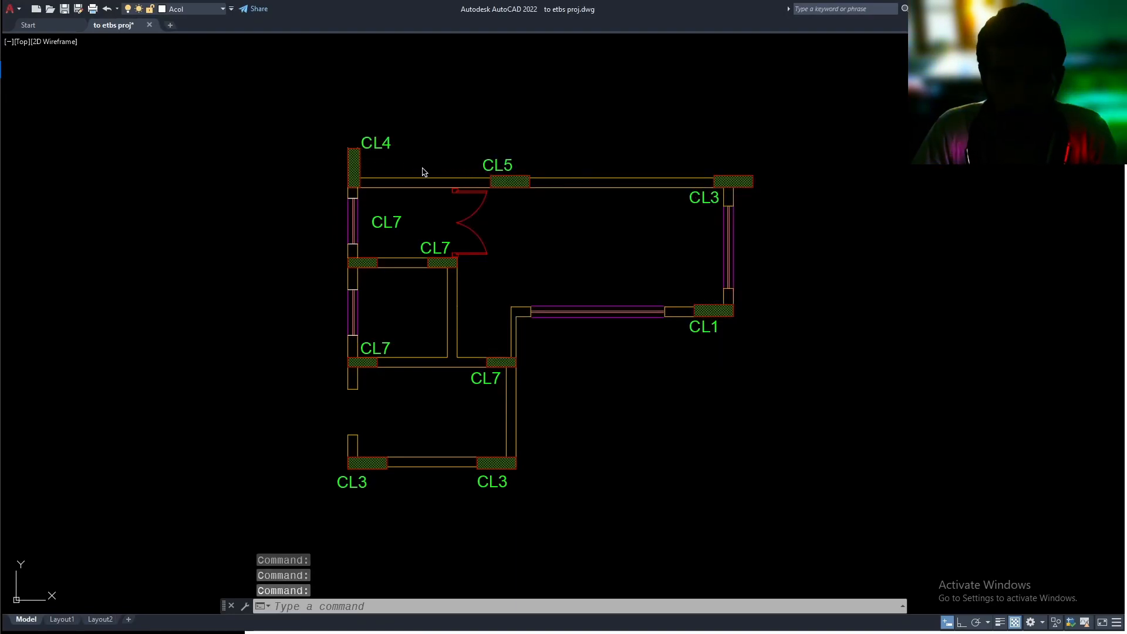
Check which layer the outline polyline of the CL3 column at the plan's upper-right corner belongs to
middle_click_drag(770, 247, 767, 259)
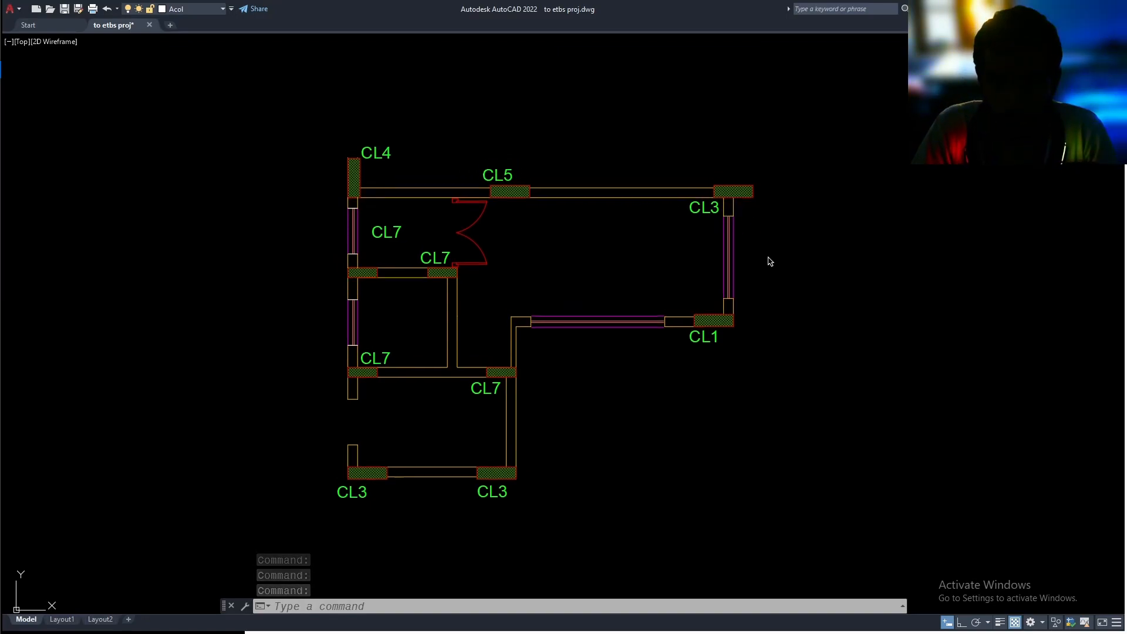
left_click(755, 197)
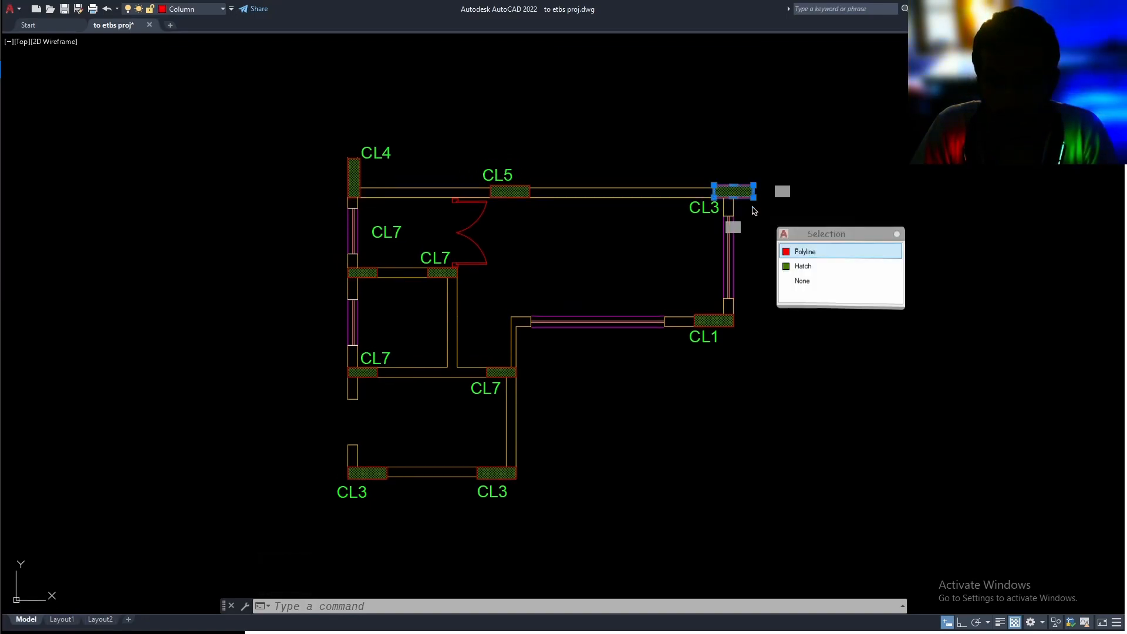
left_click(805, 251)
key("Escape")
Isolate the Column layer with LAYWALK, keeping the layer changes on exit instead of restoring them
type("layw")
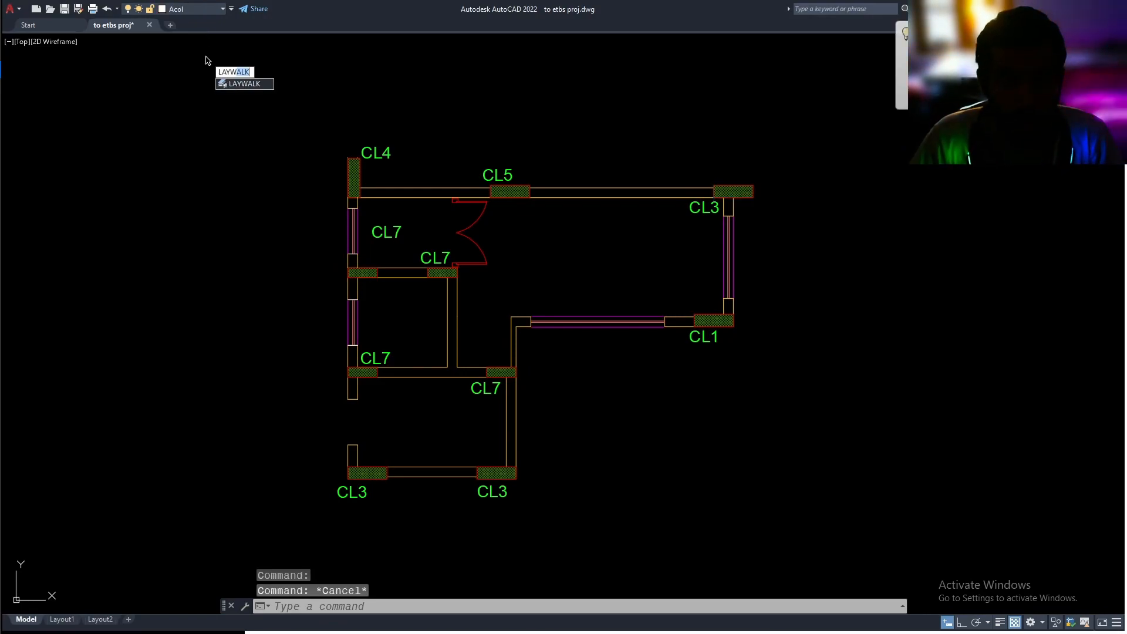
key("Return")
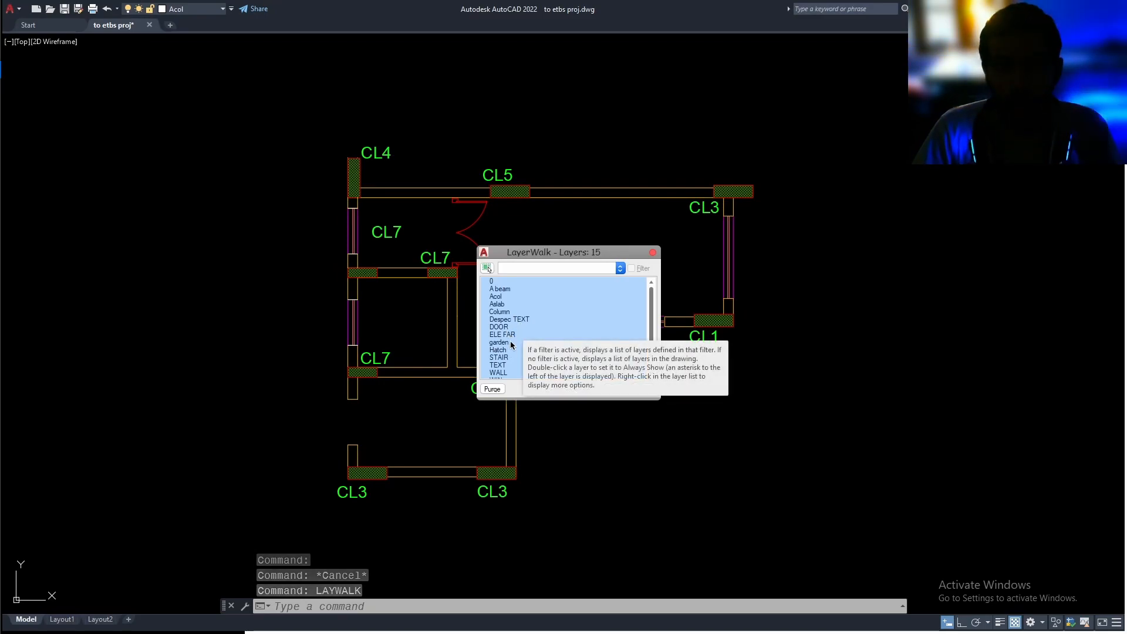
left_click(509, 312)
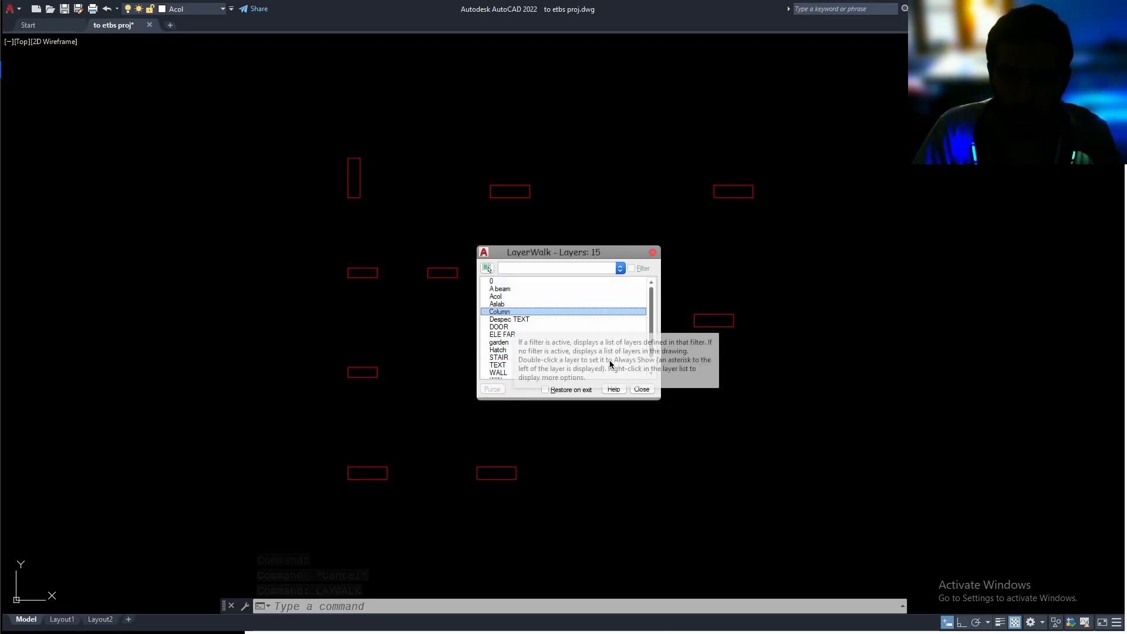
left_click(564, 390)
left_click(642, 389)
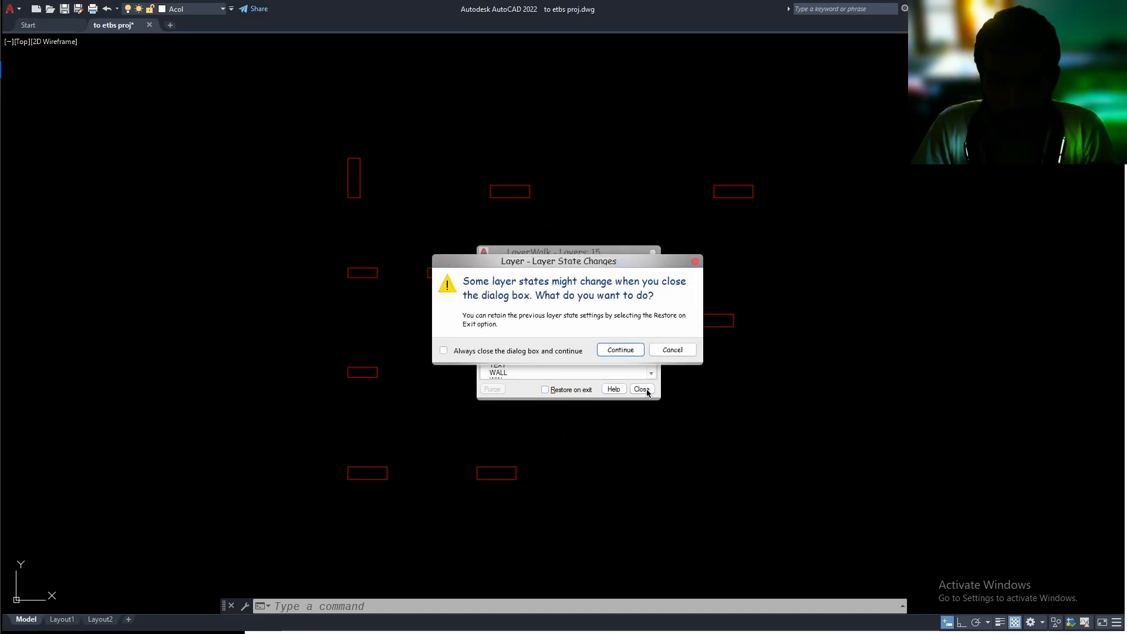
left_click(623, 350)
Move all the isolated column outlines to the Acol layer
left_click(821, 110)
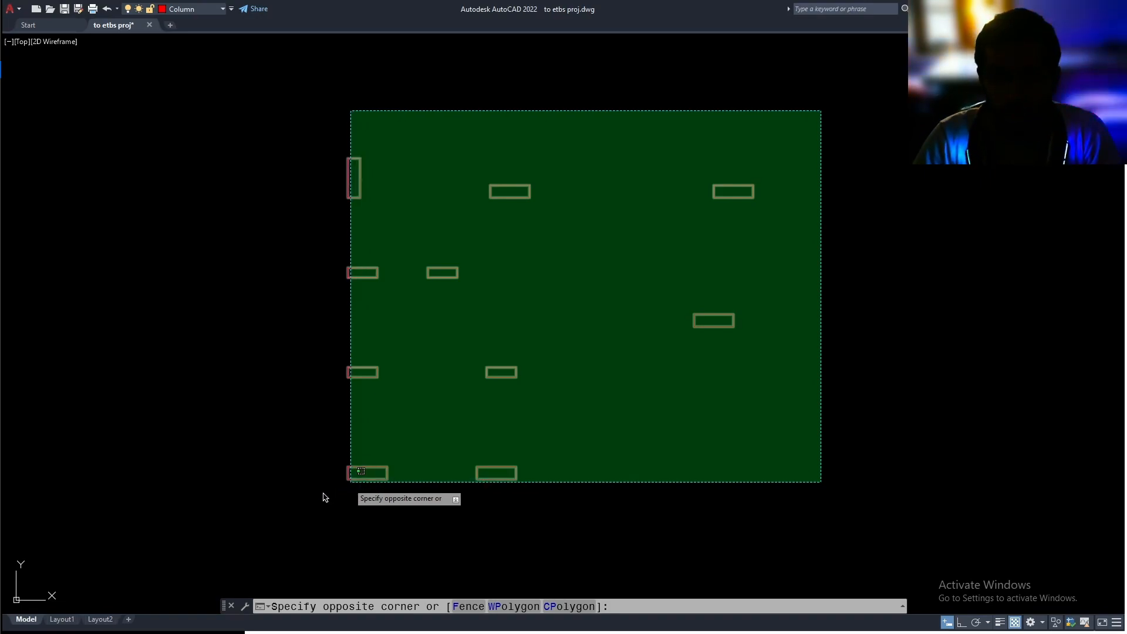
left_click(294, 507)
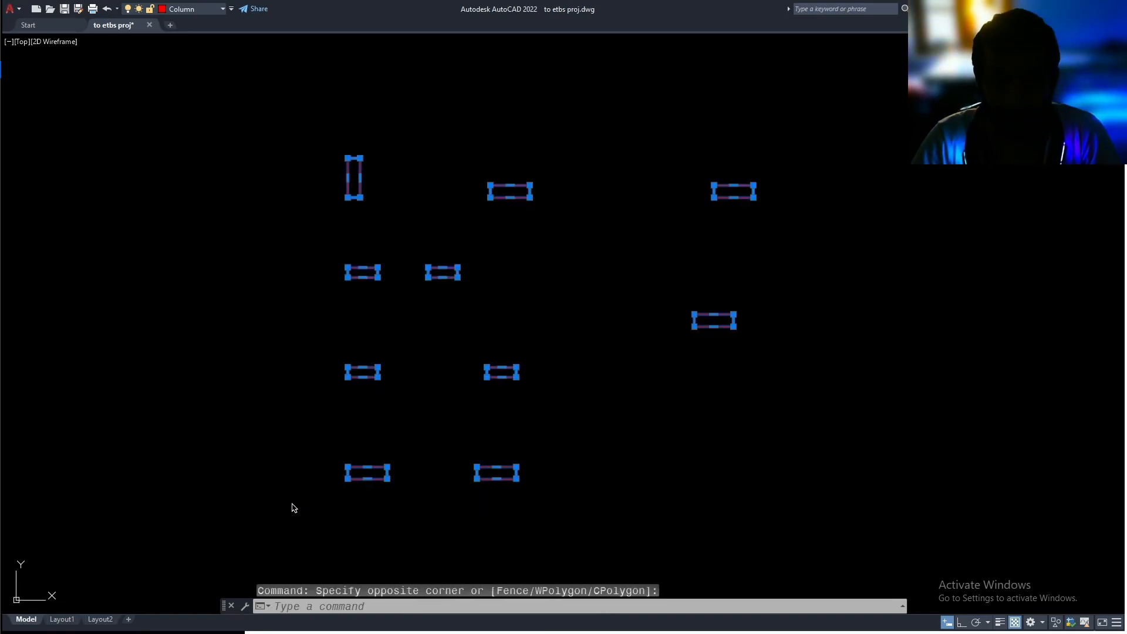
left_click(208, 9)
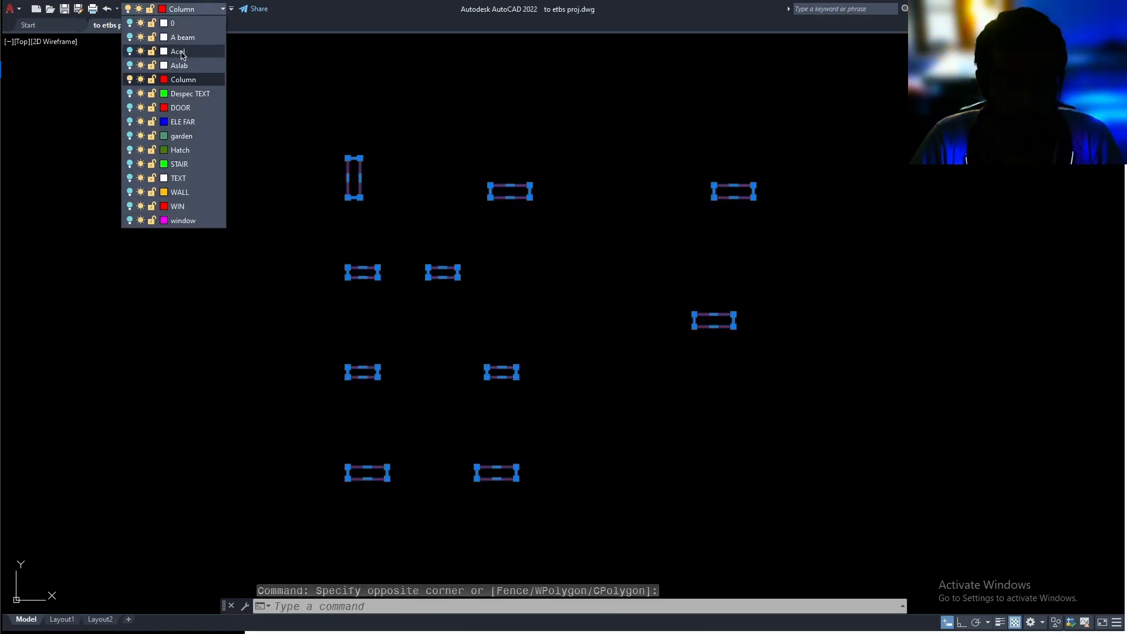
left_click(180, 52)
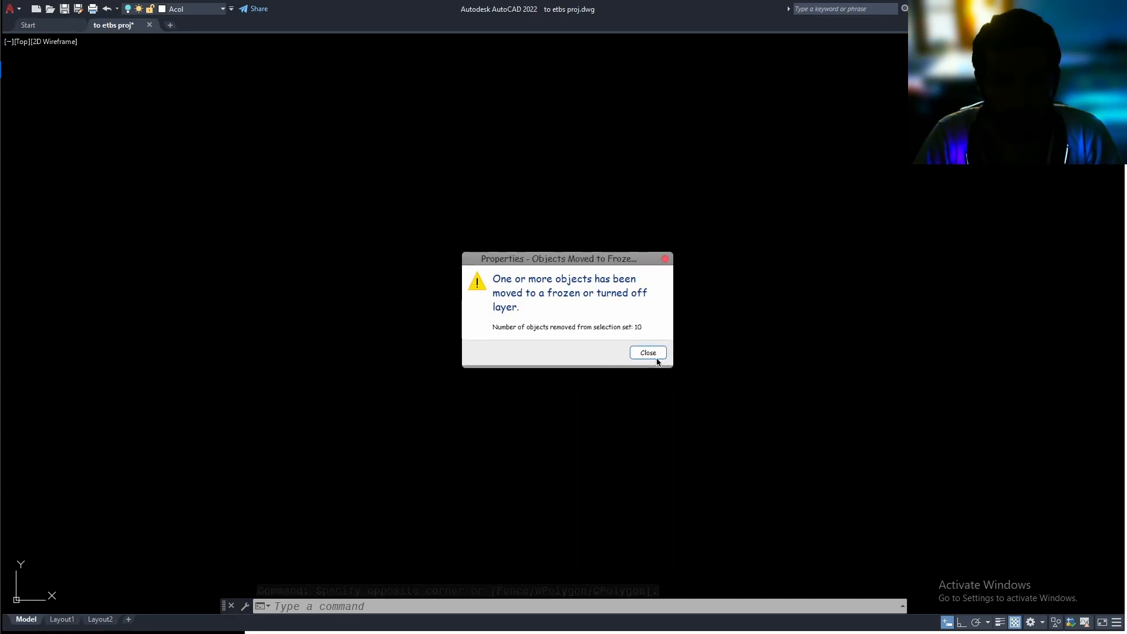
left_click(653, 352)
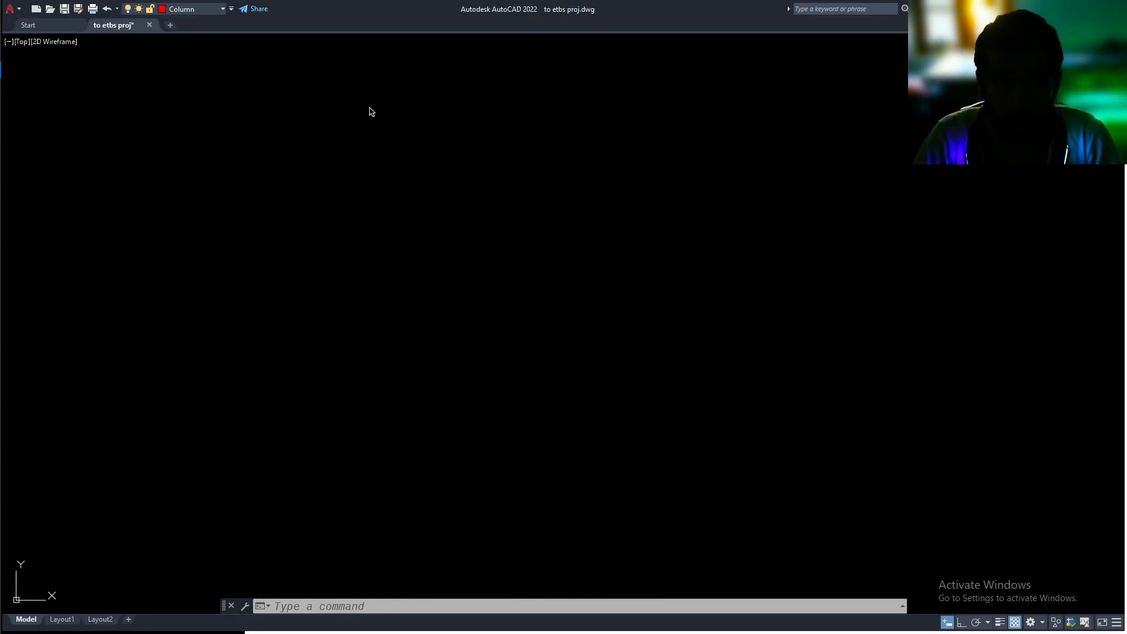
Turn all layers back on with LAYON
left_click(203, 13)
left_click(340, 96)
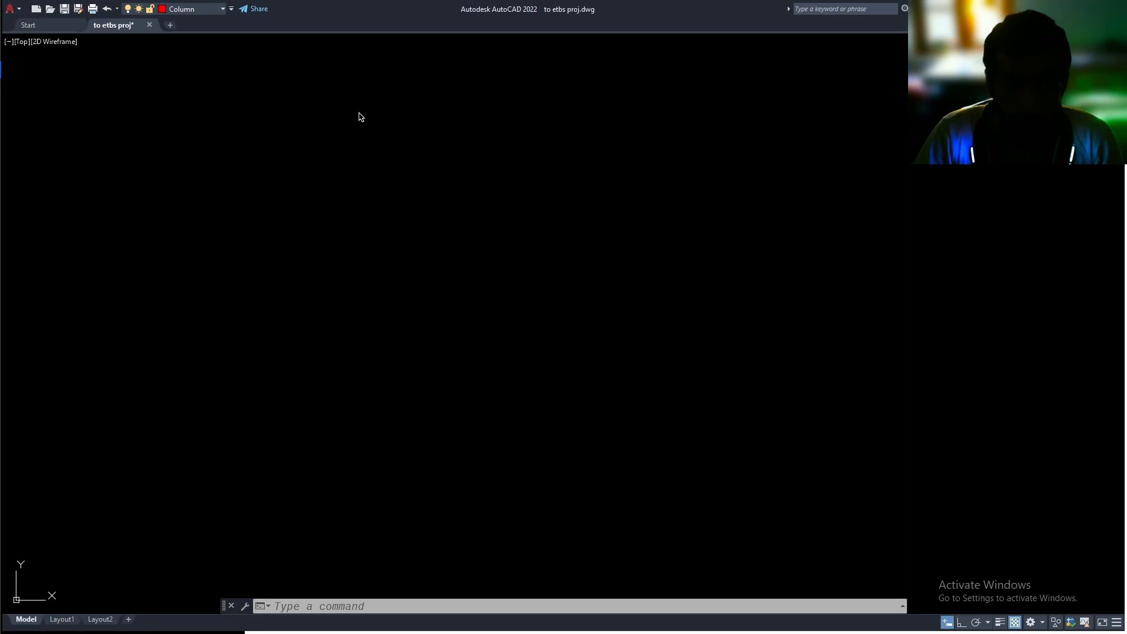
type("layon")
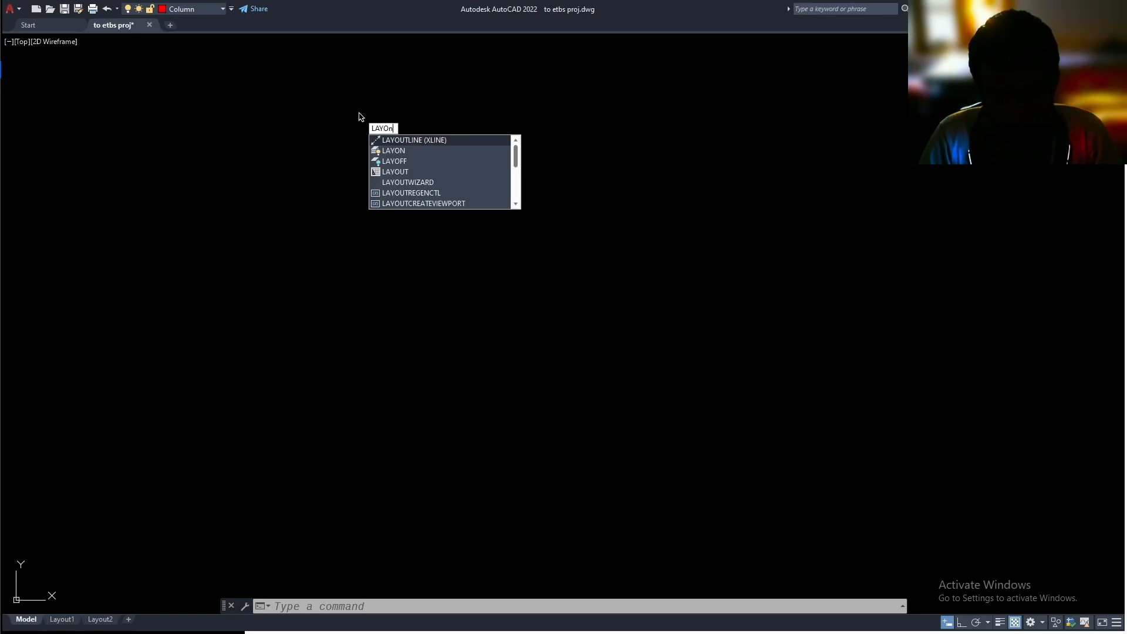
key("Return")
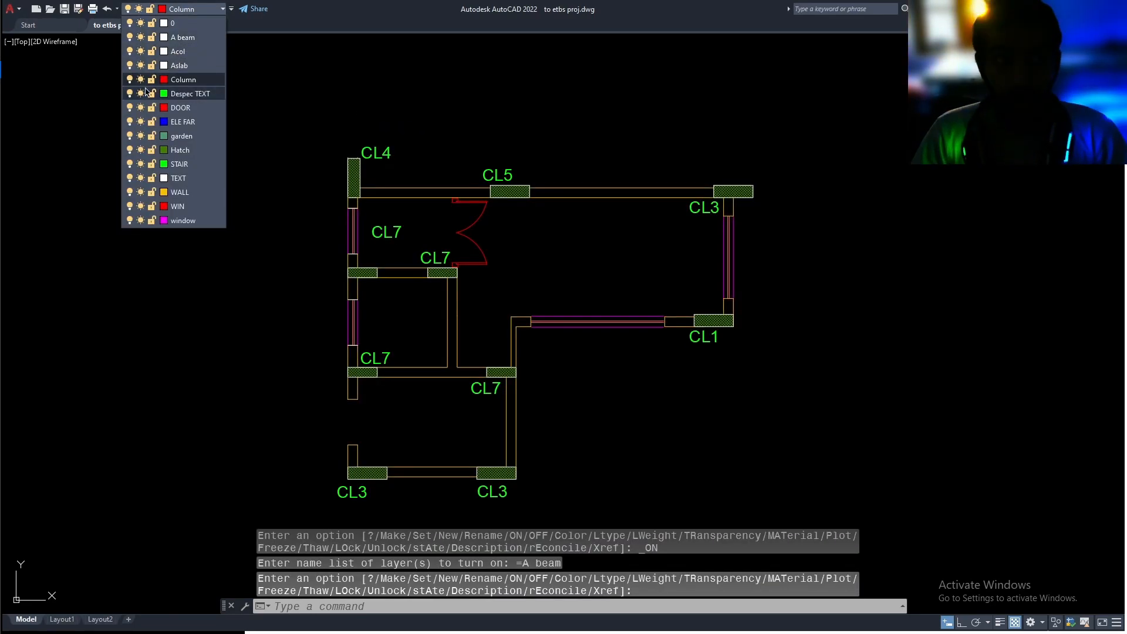
Toggle the Acol layer off and on to check that it holds the column outlines, leaving it on
left_click(131, 51)
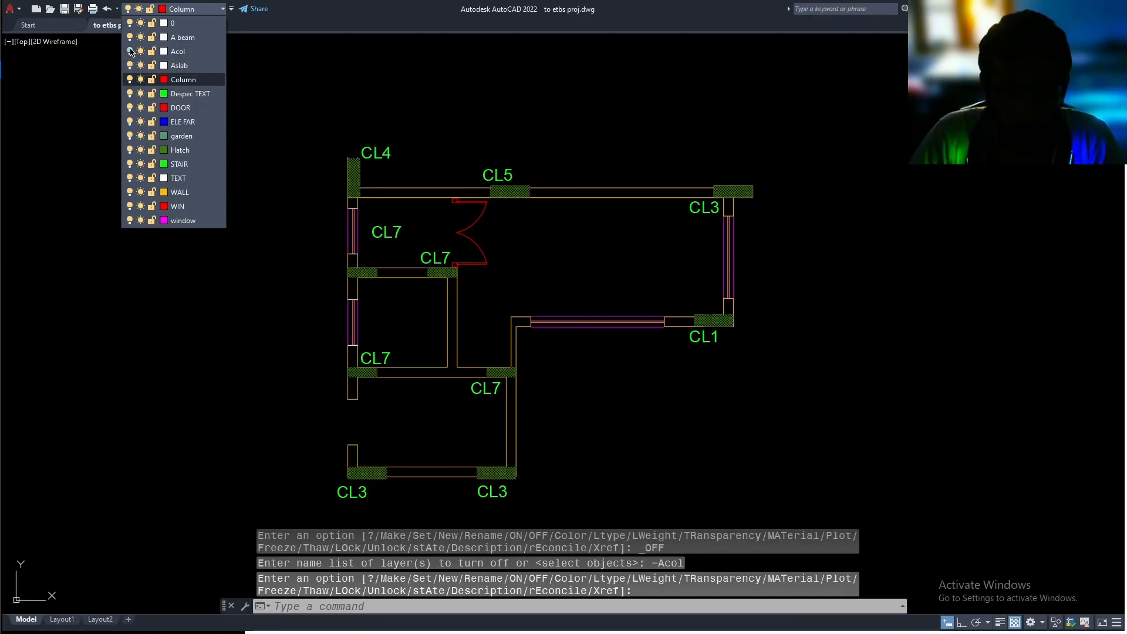
left_click(131, 52)
left_click(130, 52)
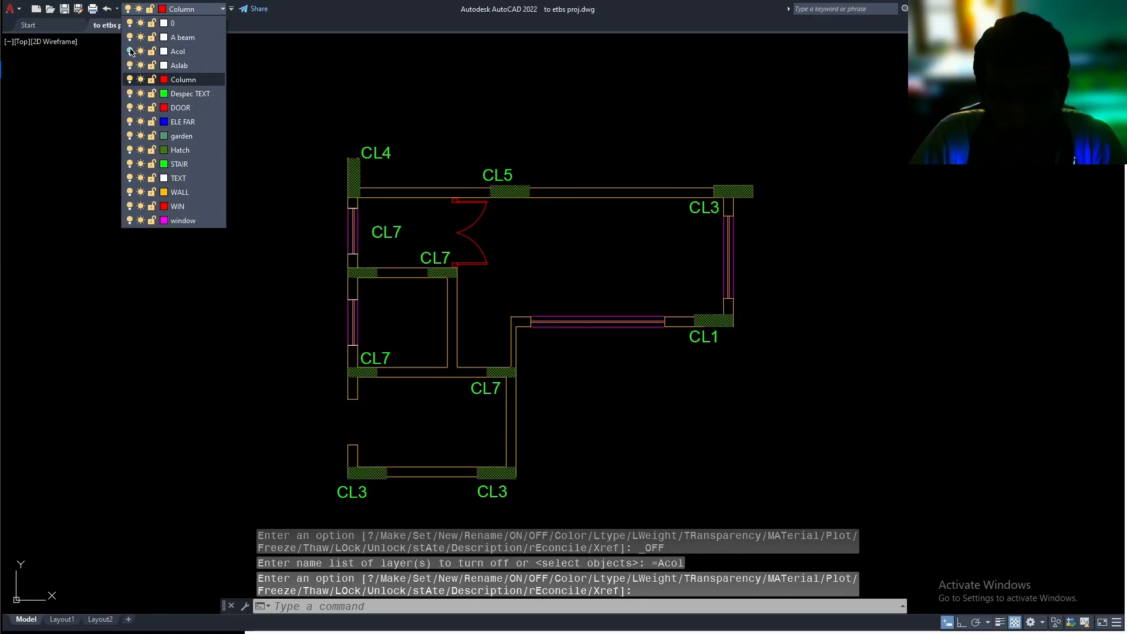
left_click(130, 52)
left_click(548, 276)
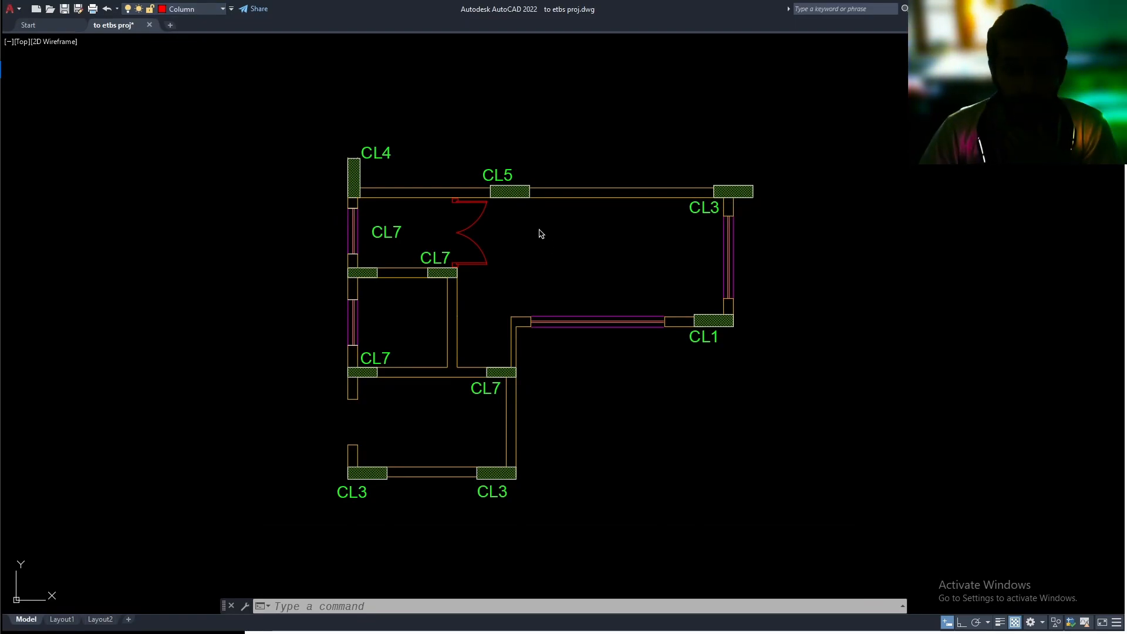
Set Acol as the current layer
middle_click_drag(526, 235, 524, 243)
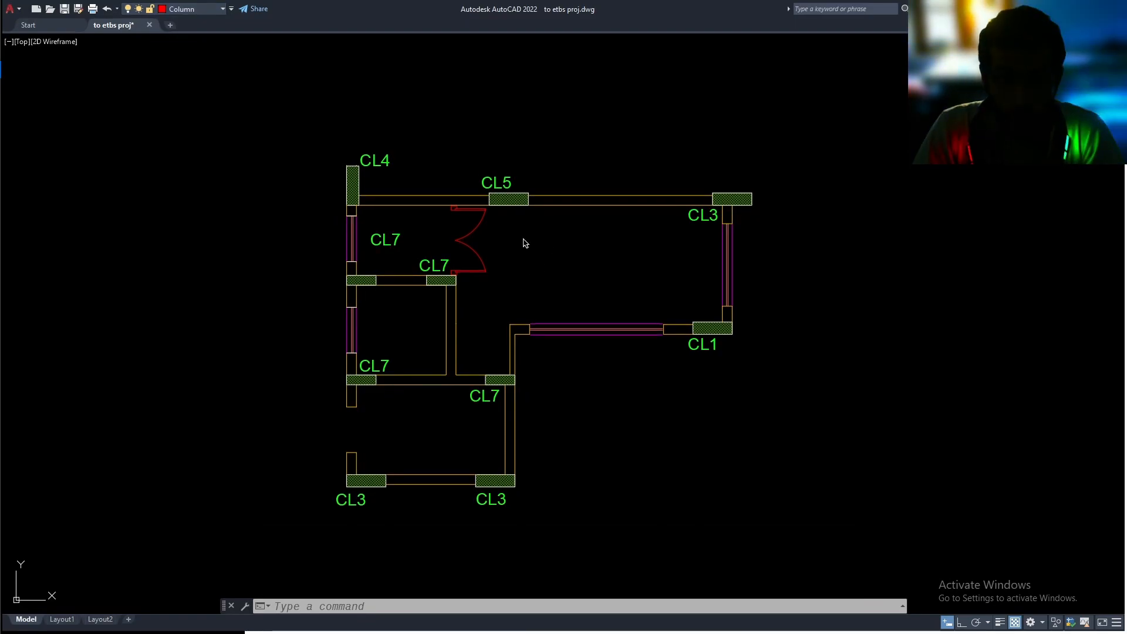
left_click(203, 9)
left_click(368, 88)
key("Escape")
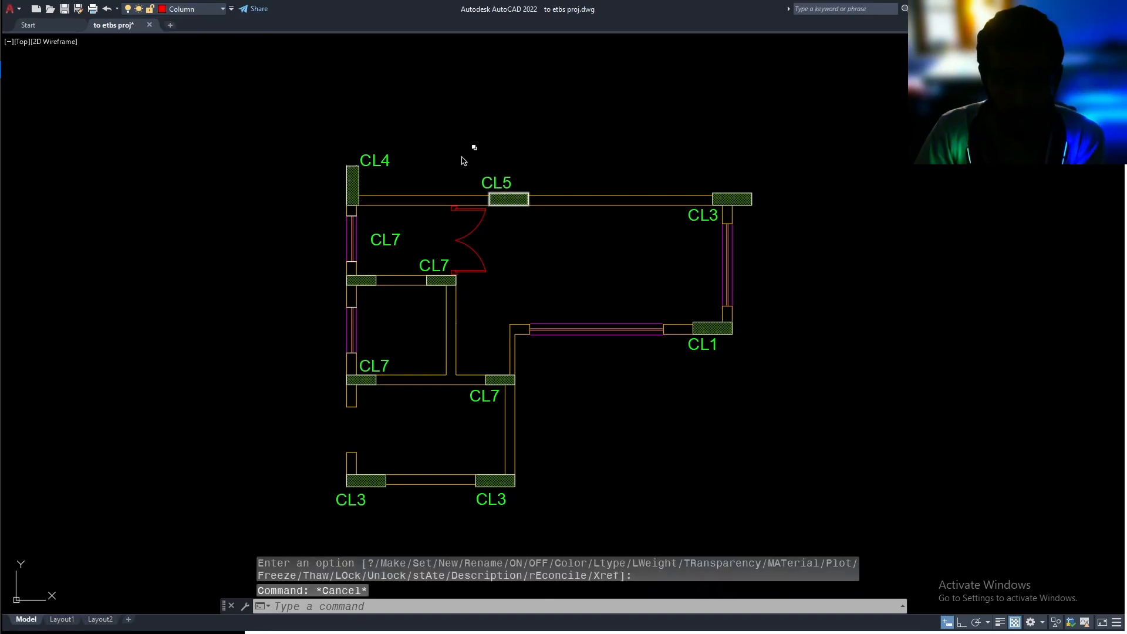
left_click(196, 10)
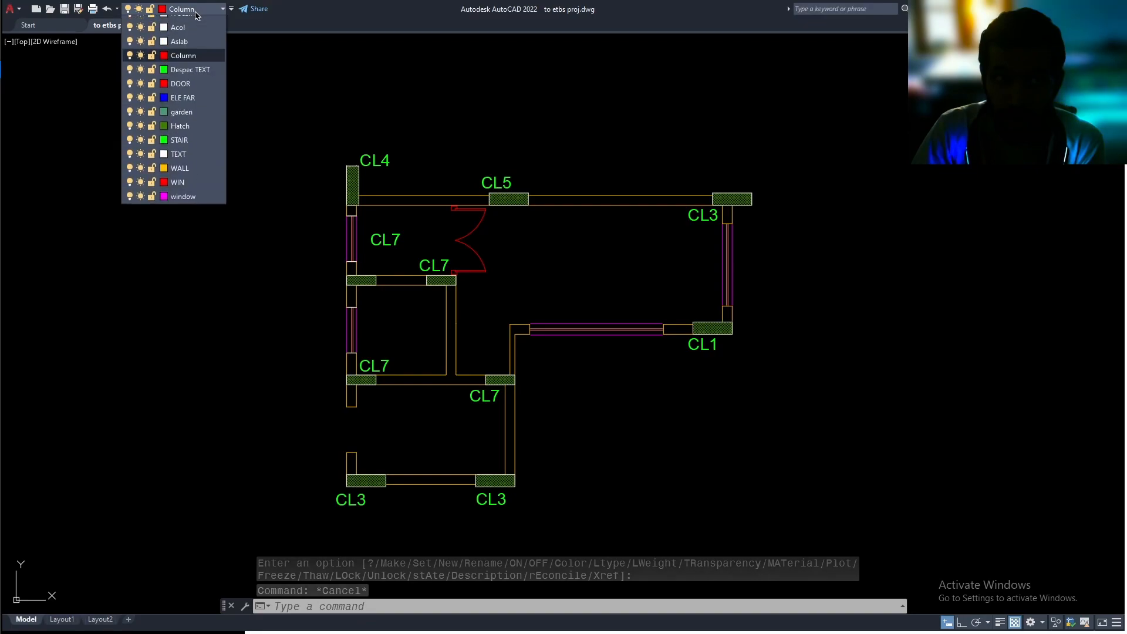
left_click(193, 53)
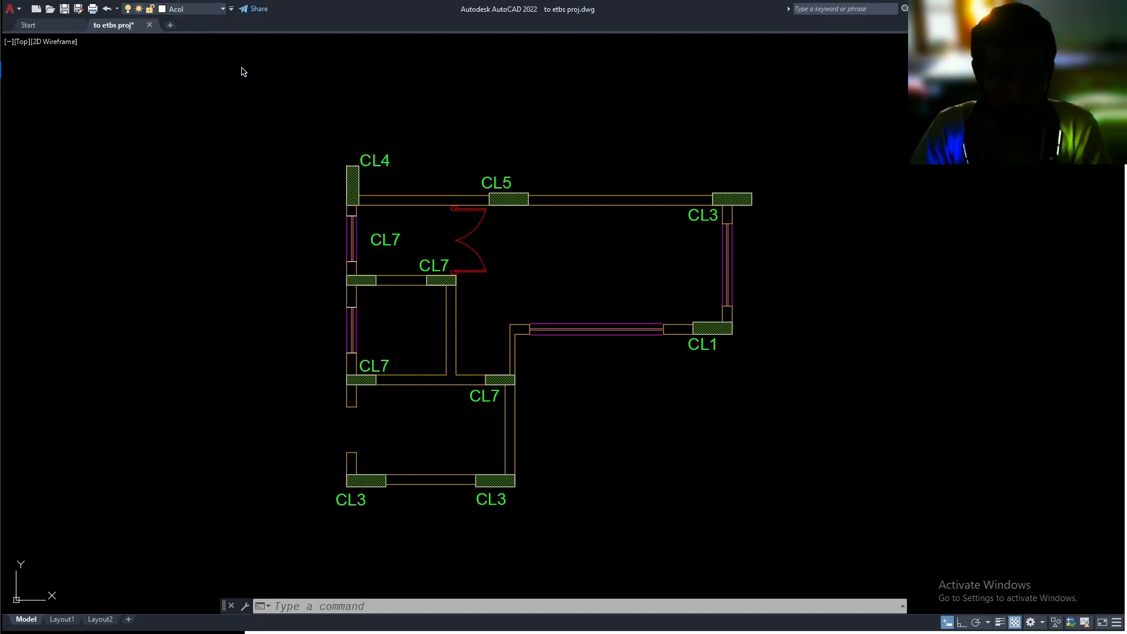
Set A beam as the current layer
left_click(197, 10)
left_click(197, 39)
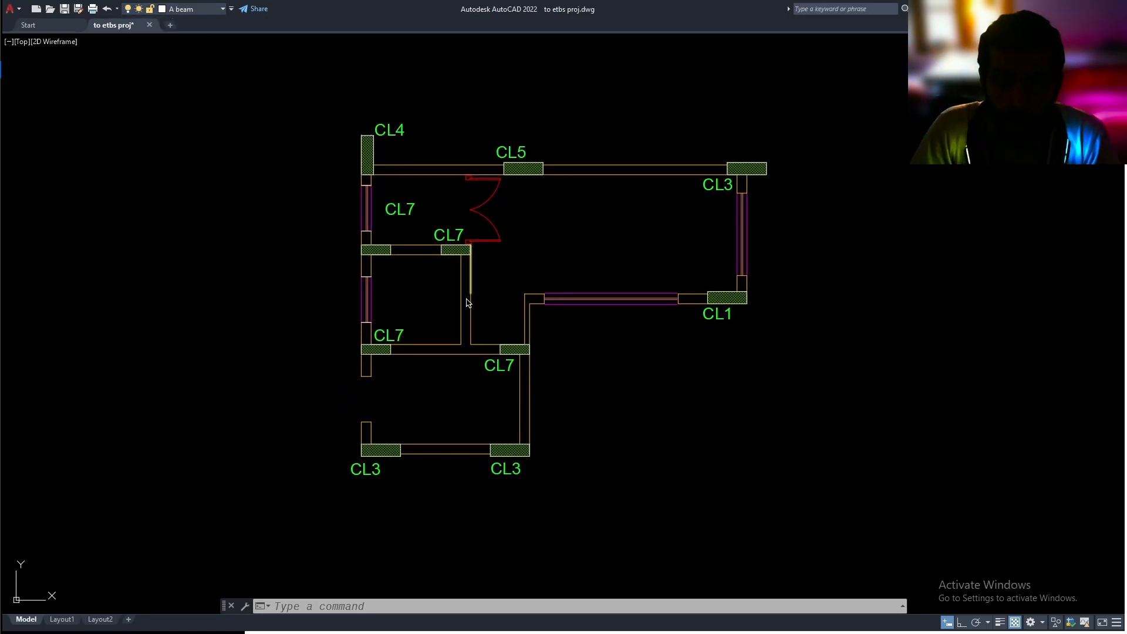
scroll(486, 335, "up", 5)
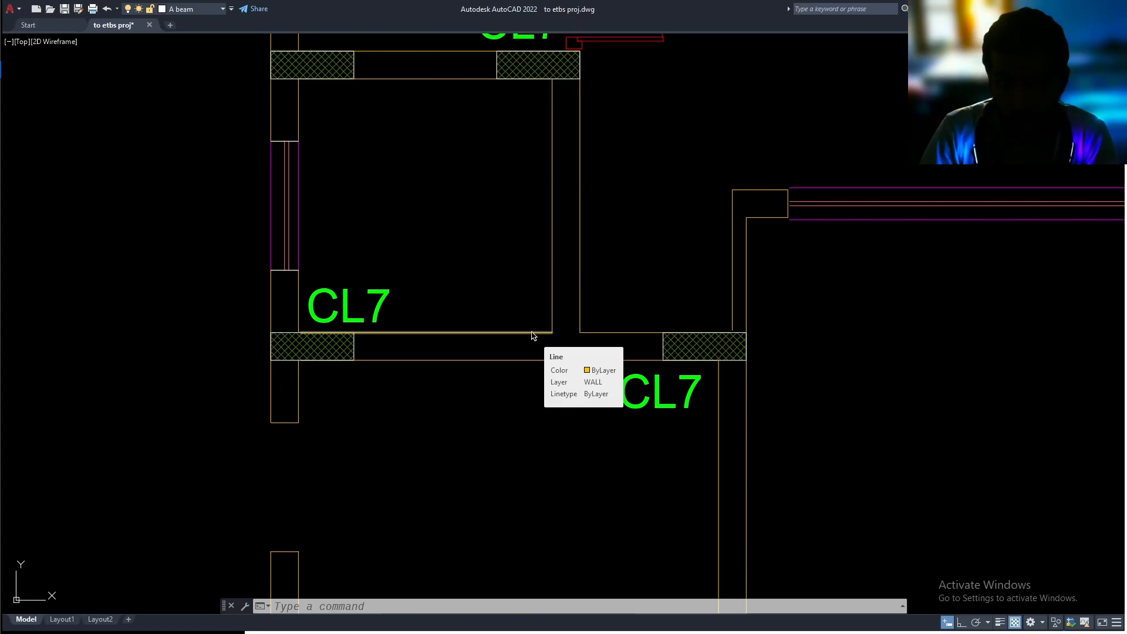
key("Escape")
key("Escape")
scroll(531, 334, "down", 3)
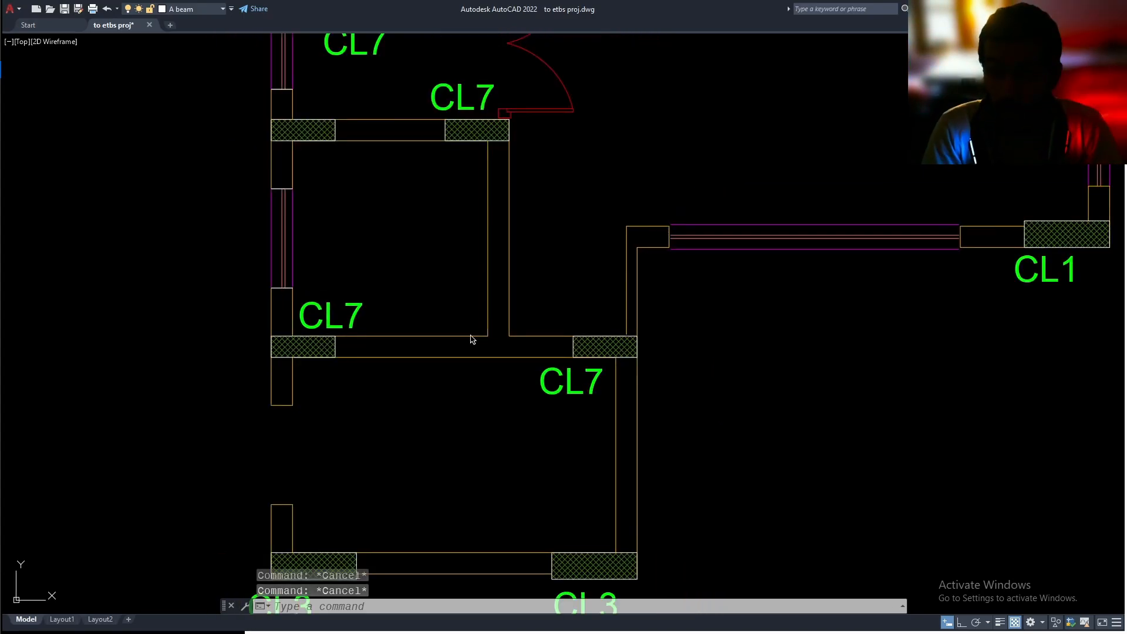
Try a centerline between the faces of the horizontal wall joining the two lower CL7 columns, and delete it
type("cen")
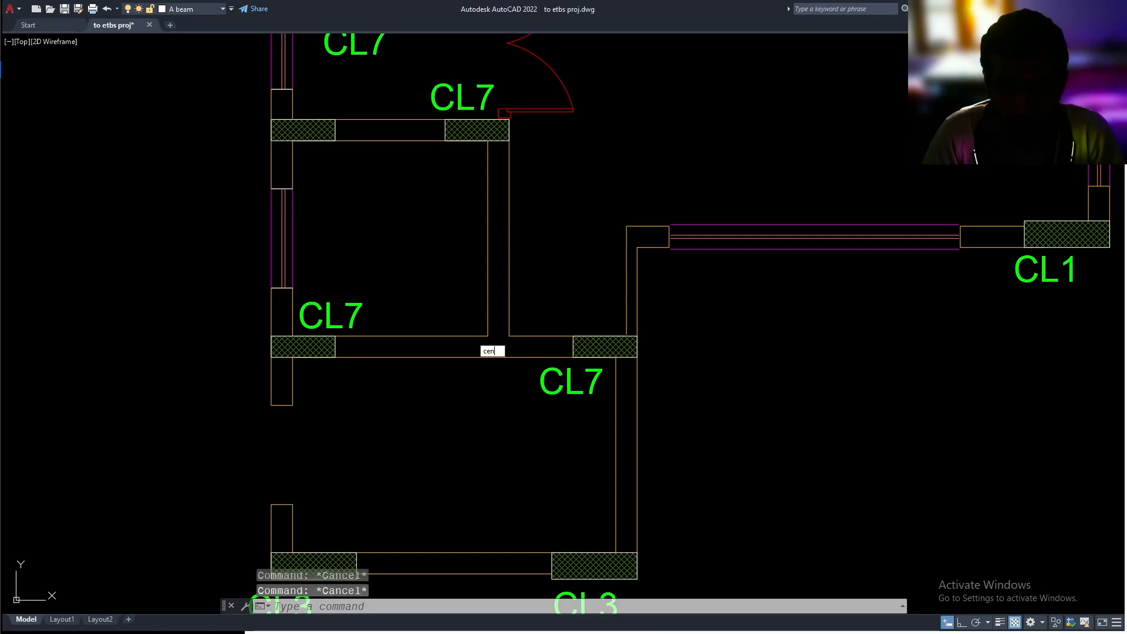
type("ter")
key("Return")
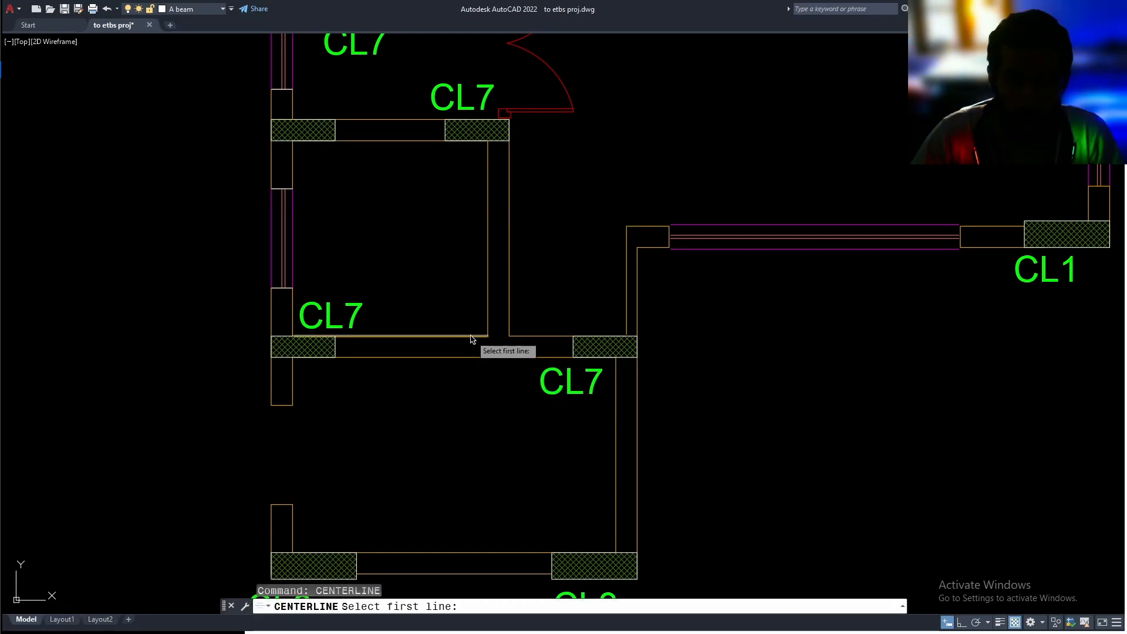
left_click(471, 339)
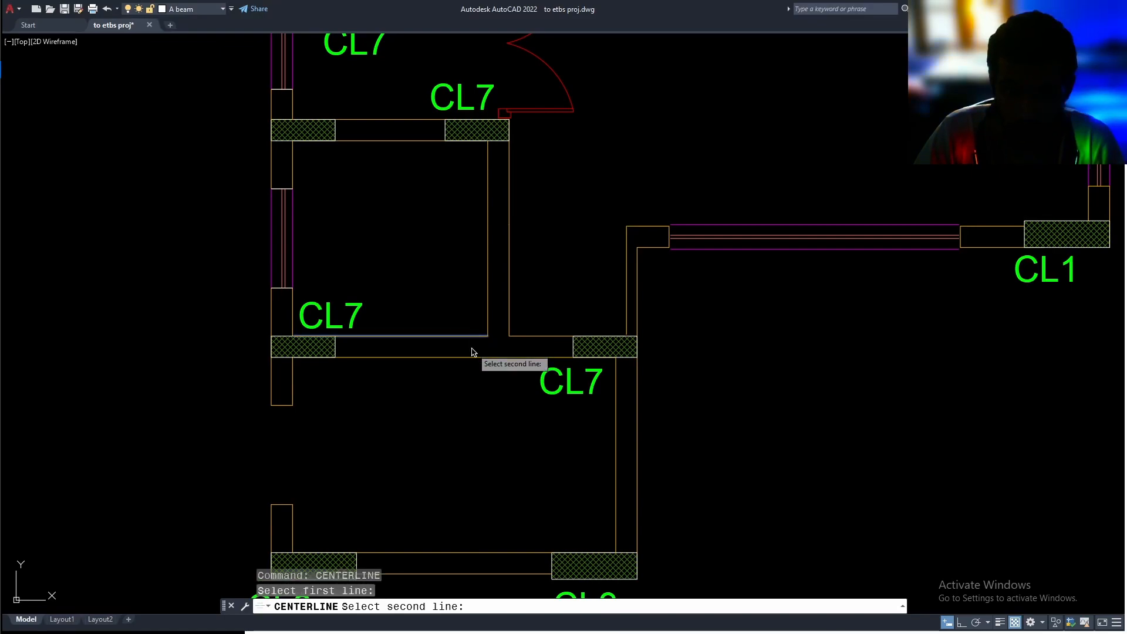
left_click(472, 357)
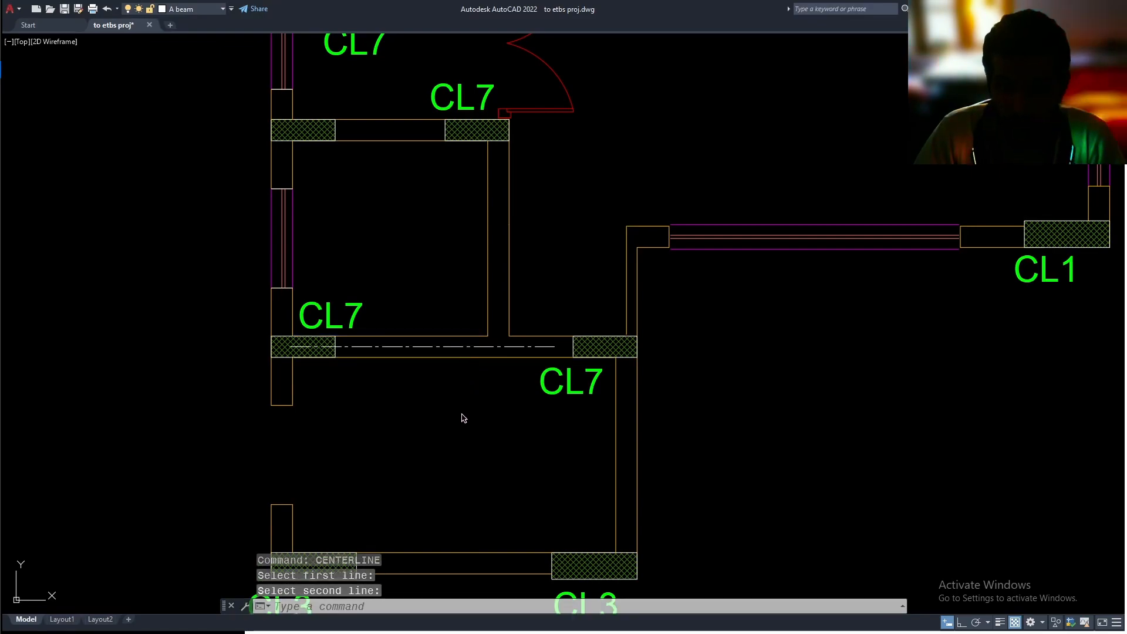
left_click(455, 347)
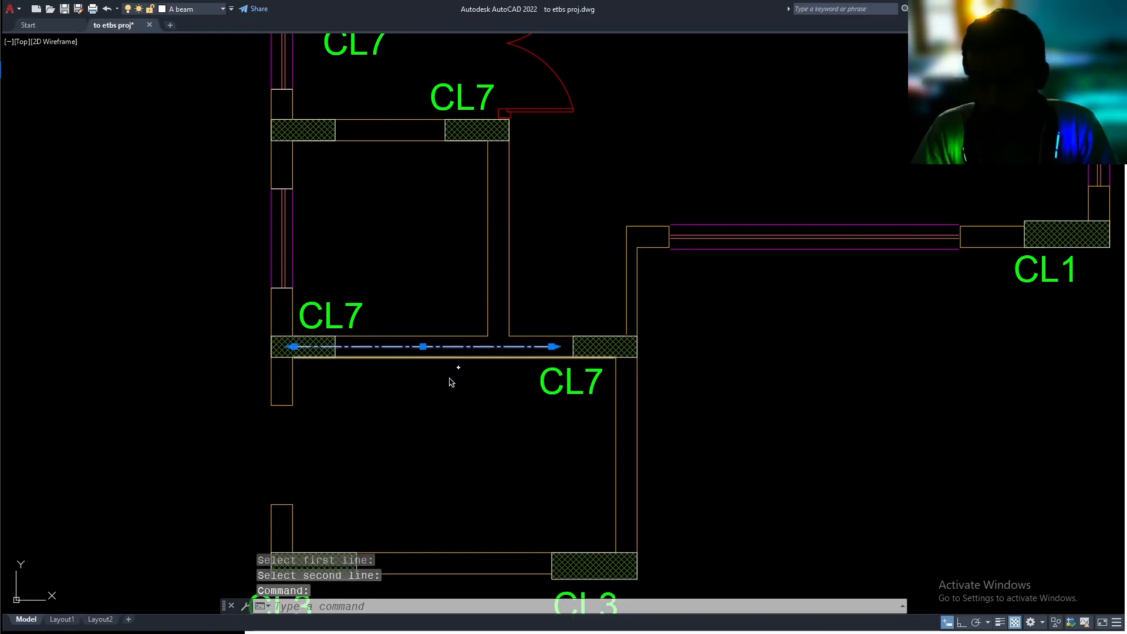
key("Delete")
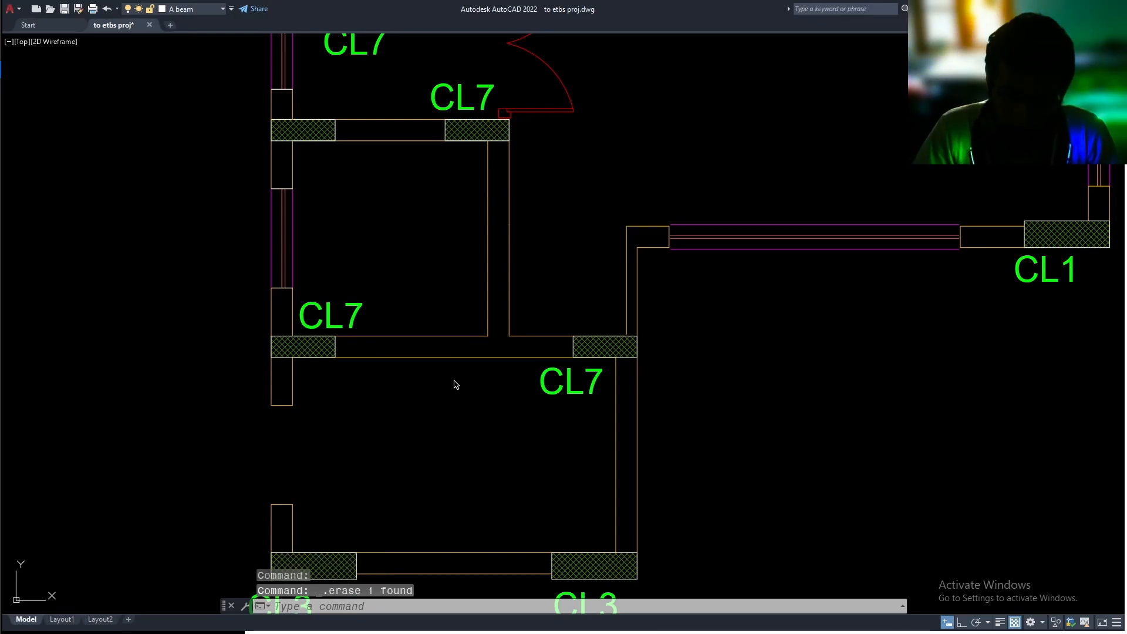
Turn off the Acol and Hatch layers to hide the column outlines and their hatching
left_click(194, 8)
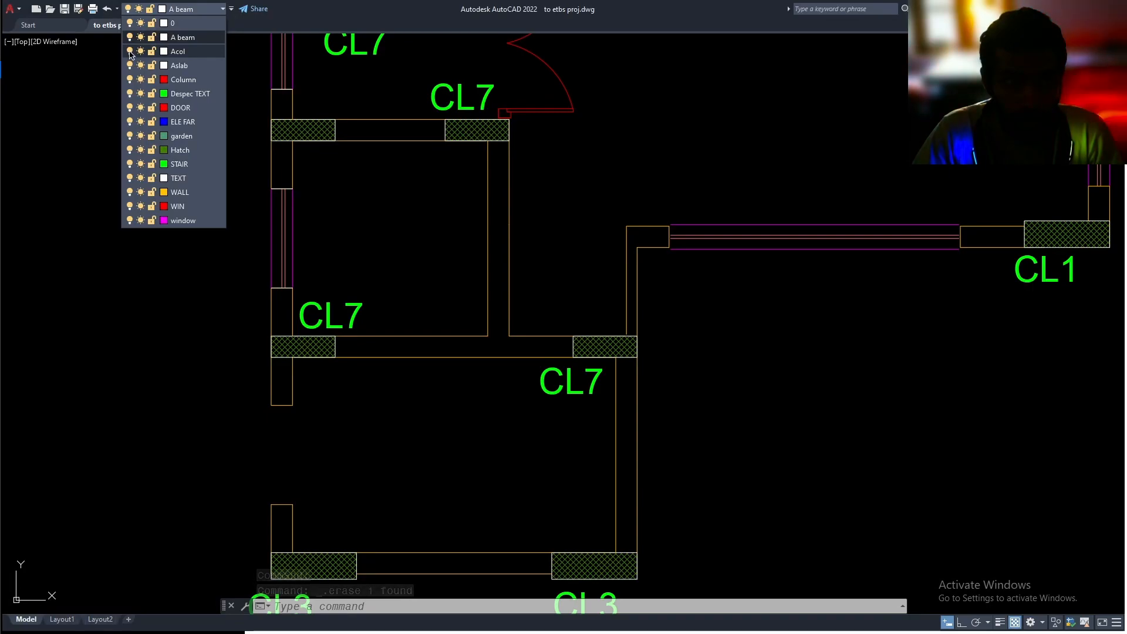
left_click(130, 52)
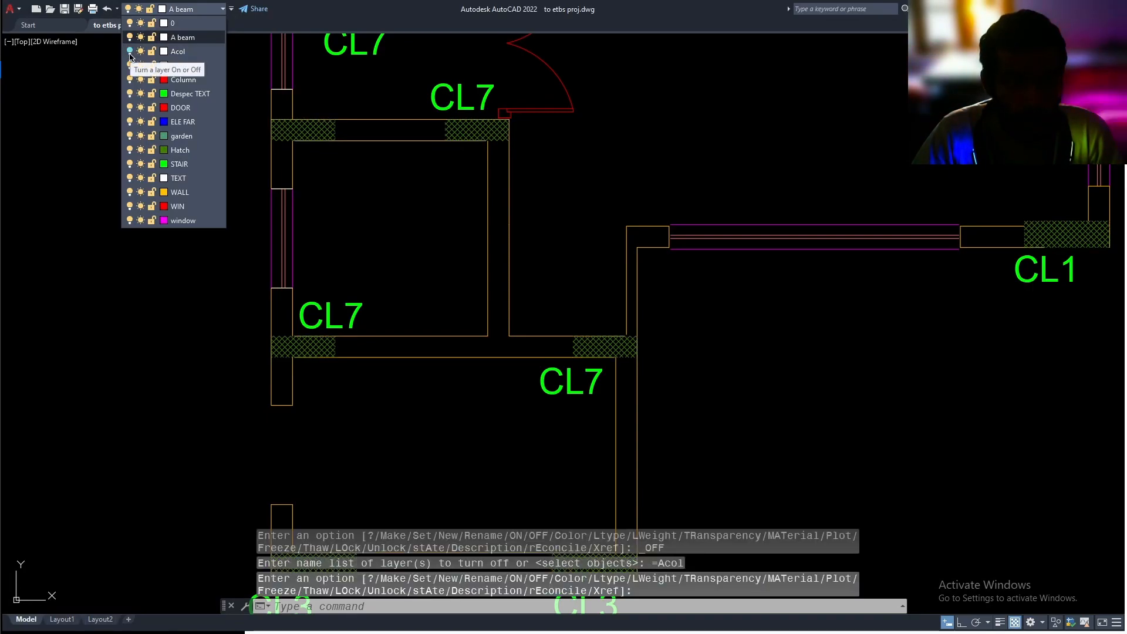
left_click(129, 150)
middle_click_drag(457, 246, 443, 252)
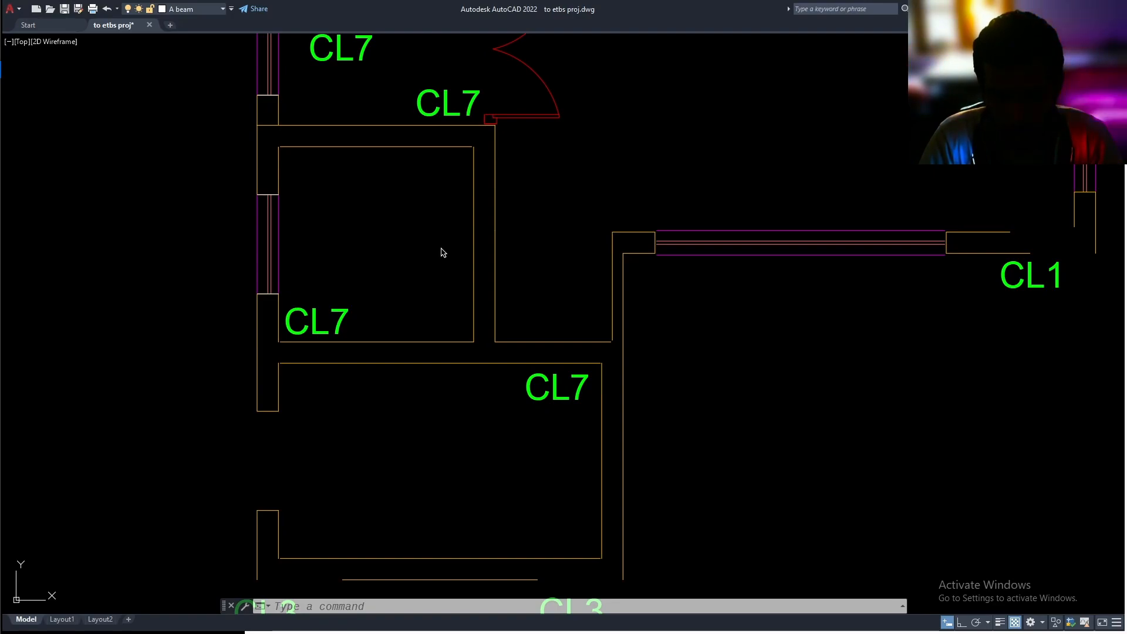
Draw a line along the middle of the horizontal wall between the lower CL7 columns, locating both ends with m2p between the wall faces
type("l")
key("Return")
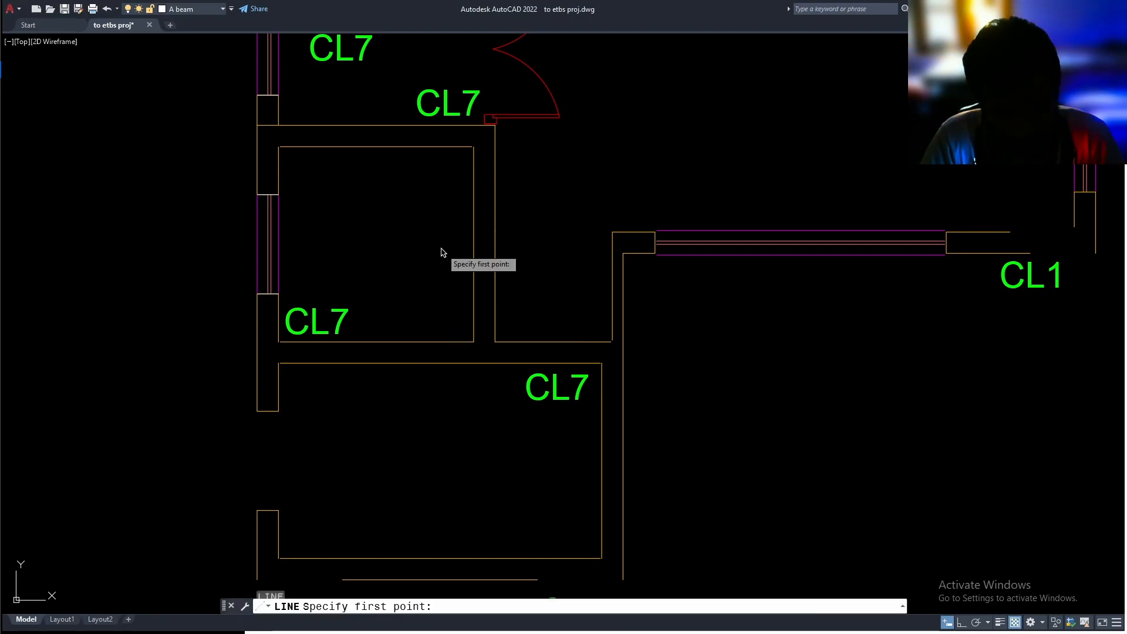
type("m2p")
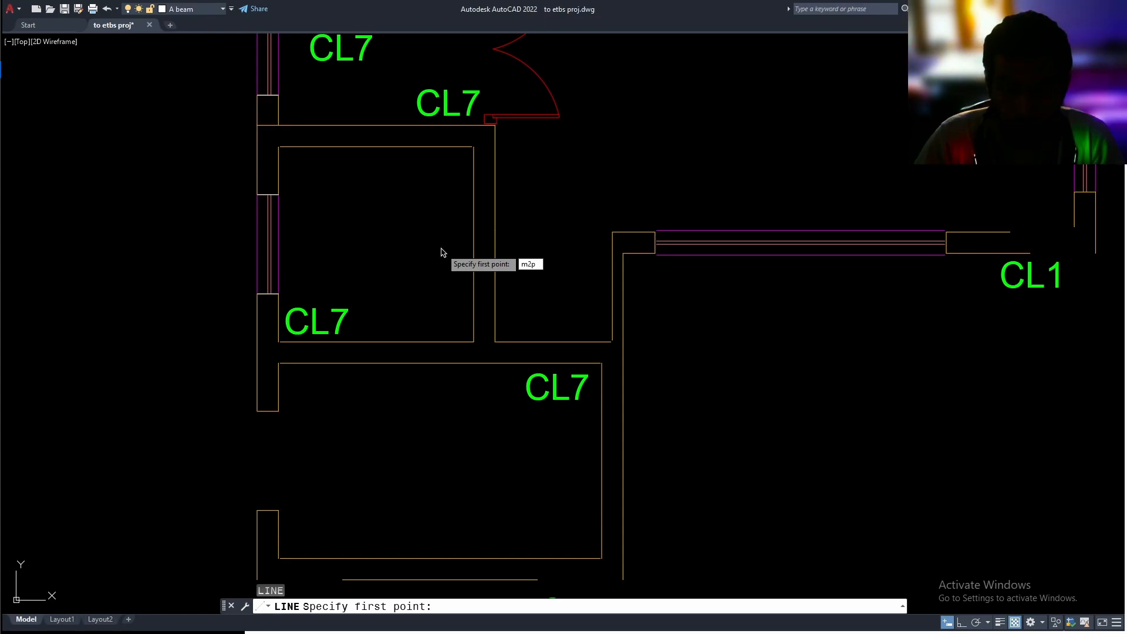
key("Return")
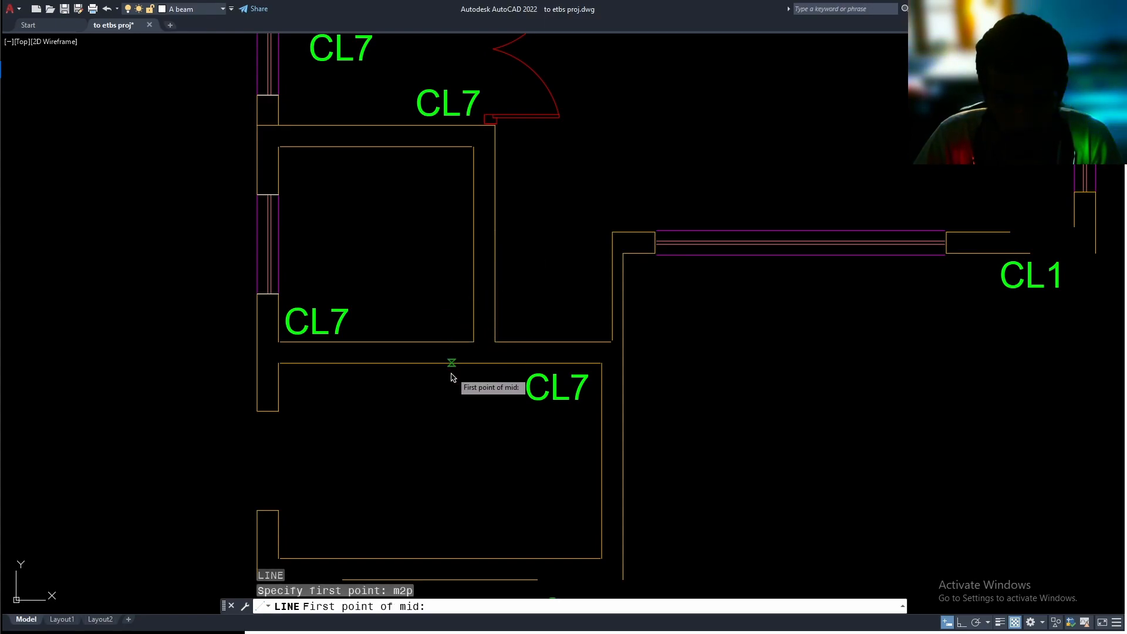
left_click(344, 342)
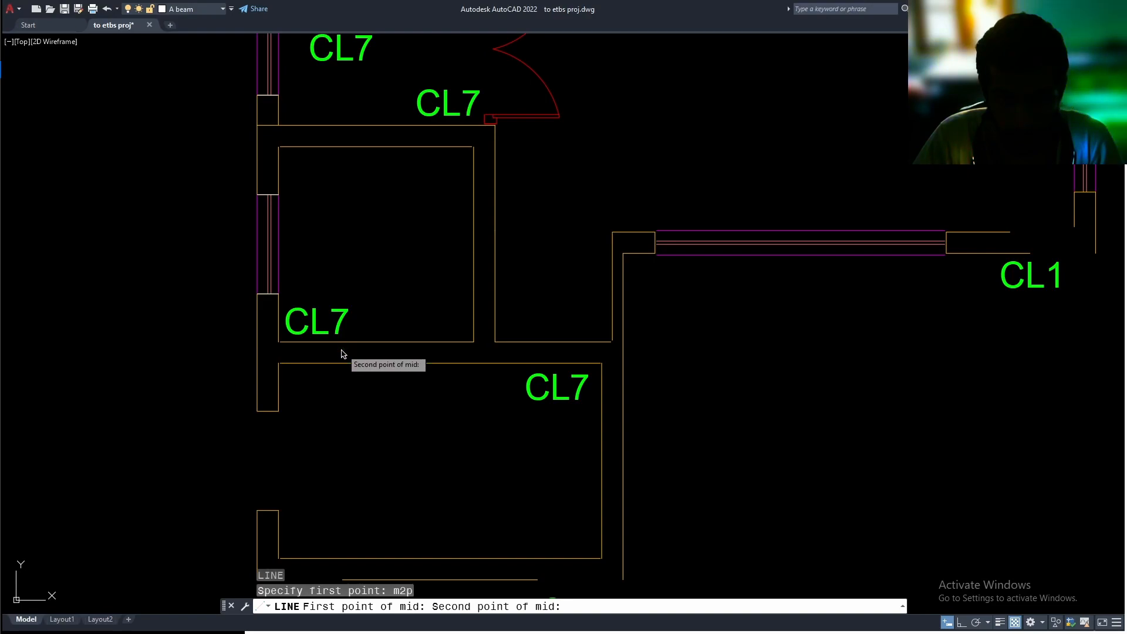
left_click(343, 364)
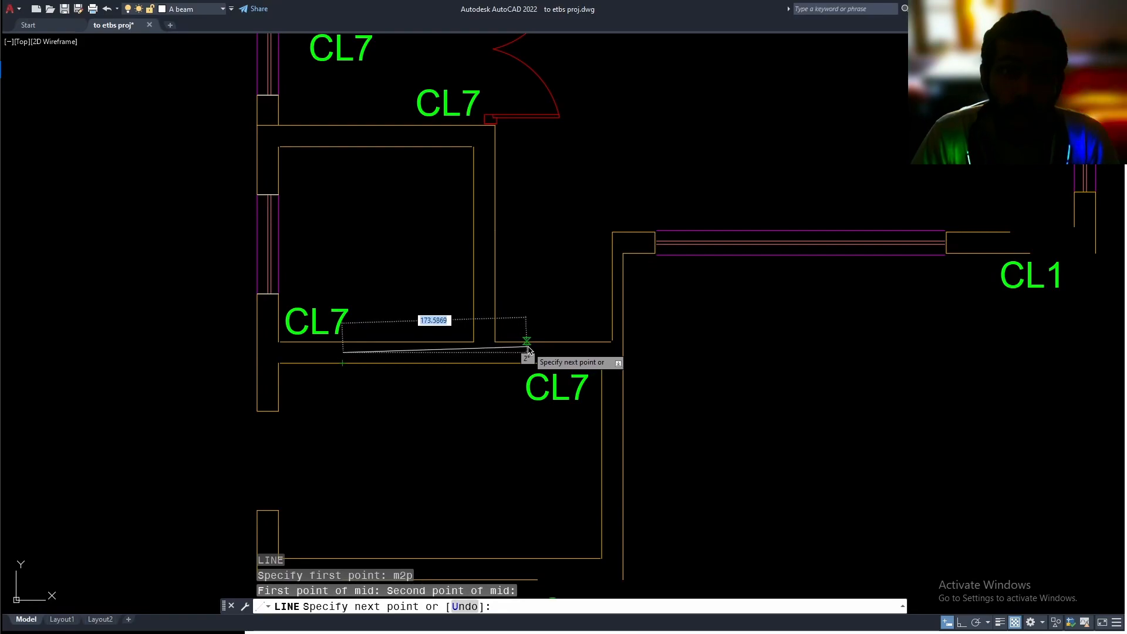
scroll(587, 354, "up", 3)
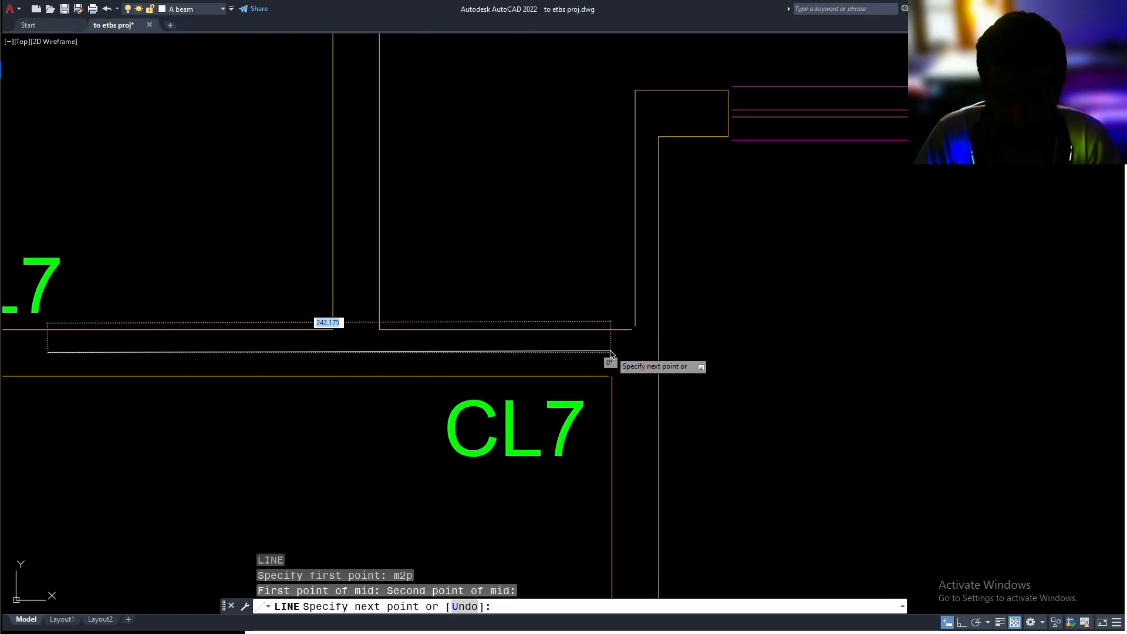
type("m")
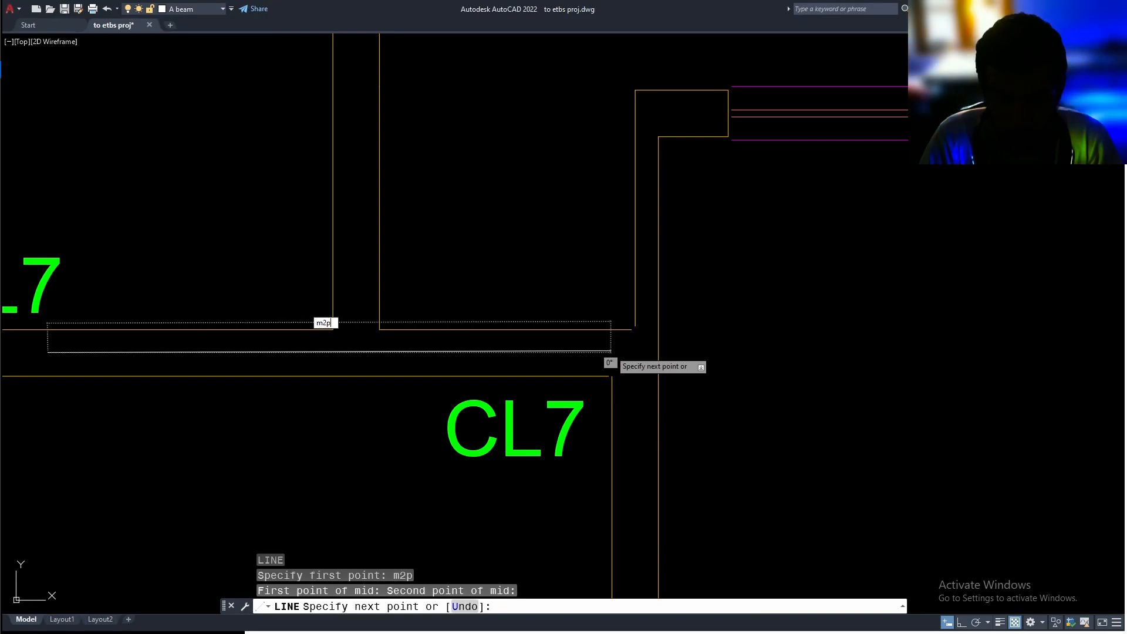
type("2p")
key("Return")
left_click(583, 329)
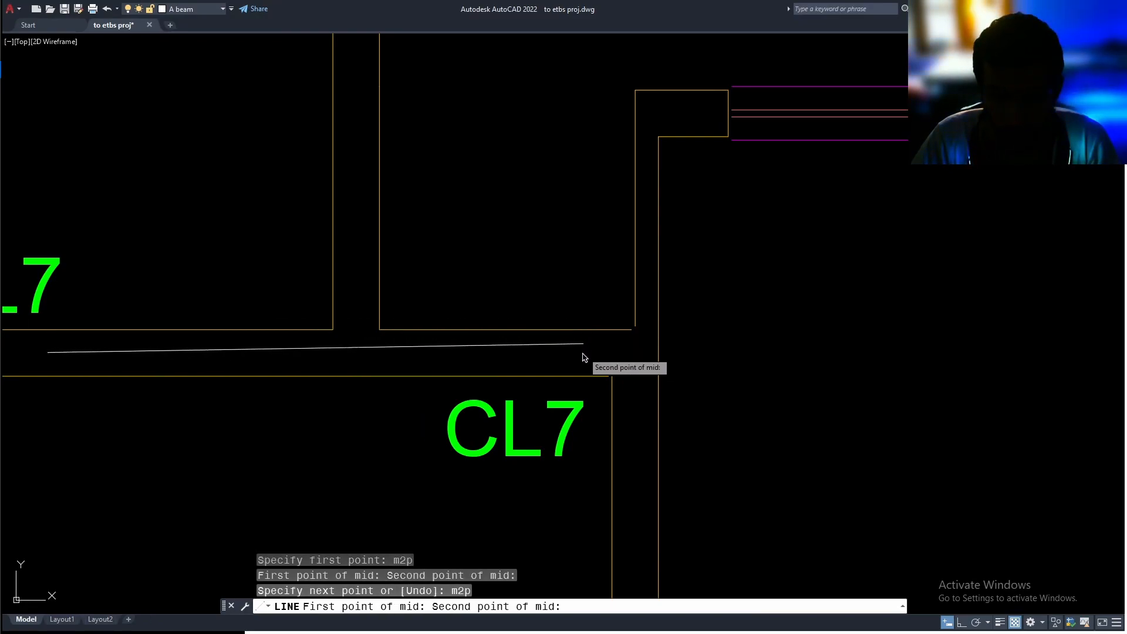
left_click(582, 378)
key("Escape")
Delete the line drawn along the middle of the horizontal wall between the lower CL7 columns
middle_click_drag(554, 373, 799, 333)
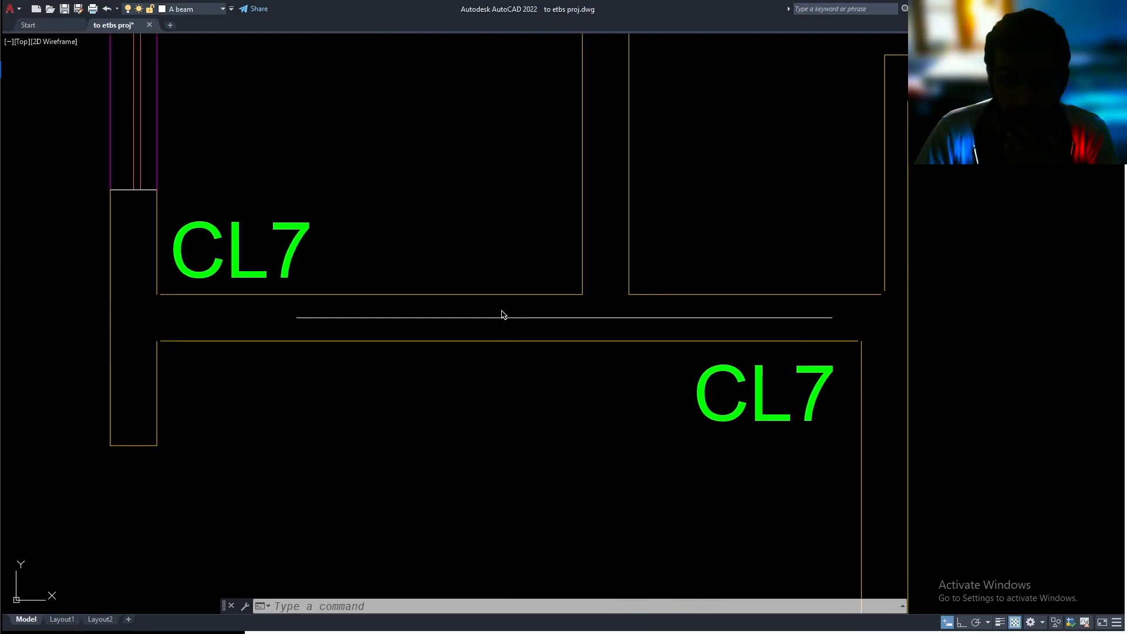
scroll(604, 280, "down", 1)
middle_click_drag(607, 279, 568, 329)
left_click(559, 355)
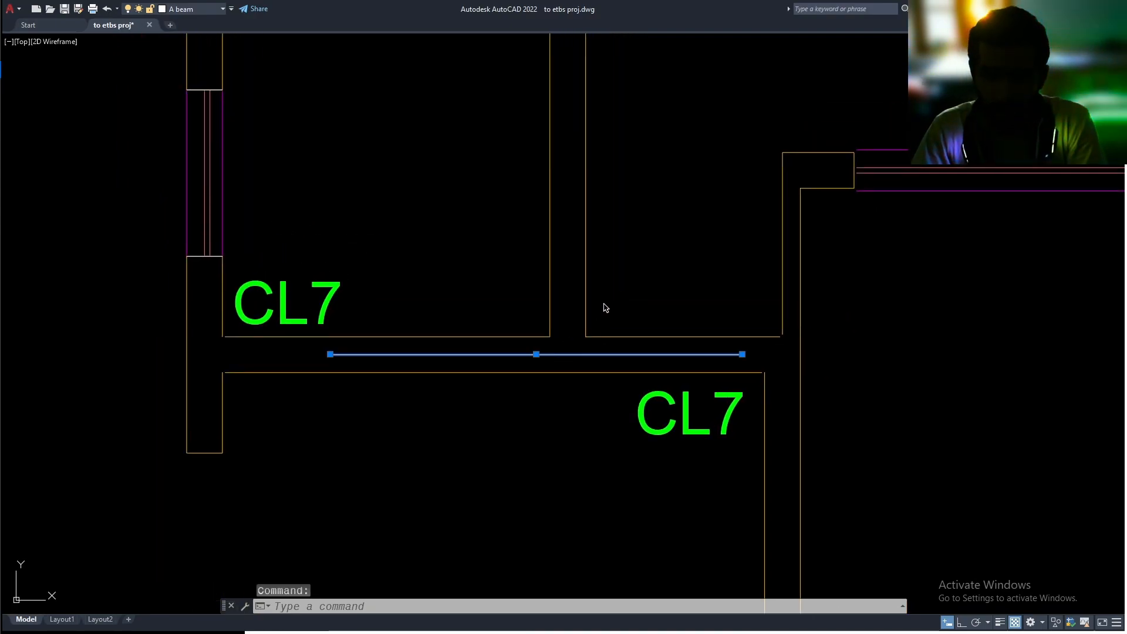
scroll(604, 282, "down", 1)
scroll(575, 298, "down", 1)
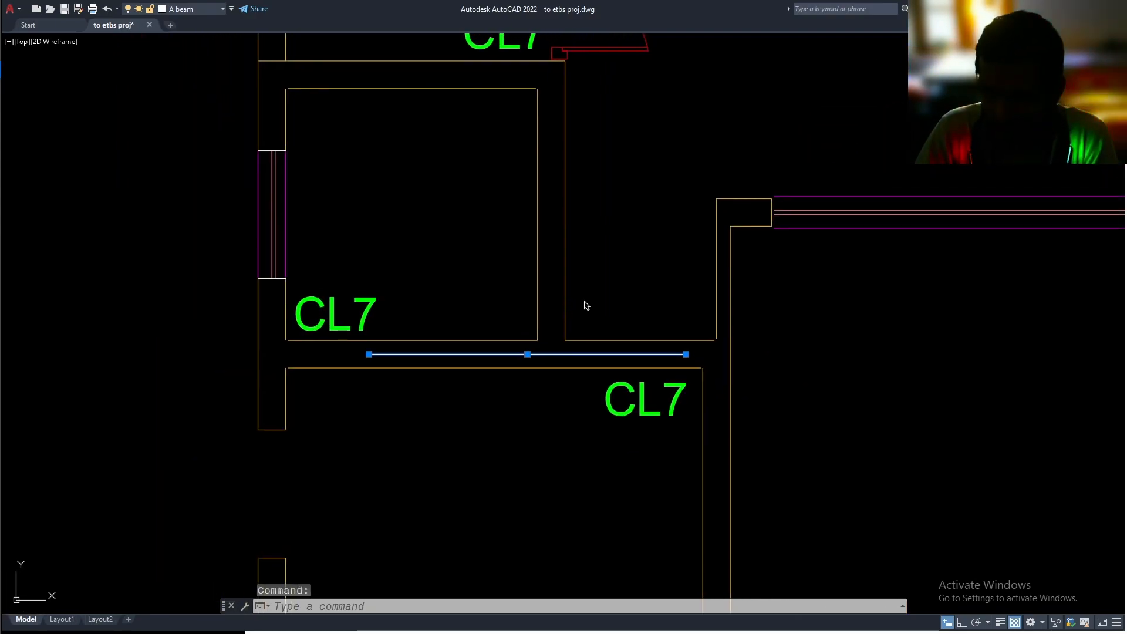
key("Delete")
scroll(581, 329, "down", 2)
key("Escape")
key("Escape")
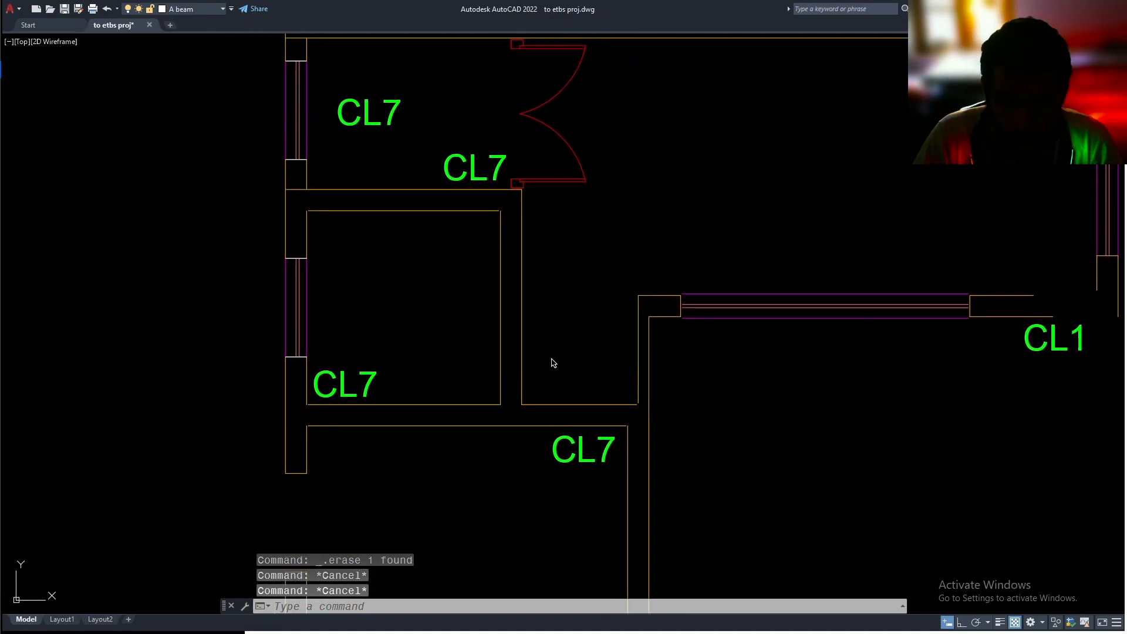
Add centerlines with CENTERLINE to the small room's right vertical wall and to the horizontal wall below that room
type("centerline")
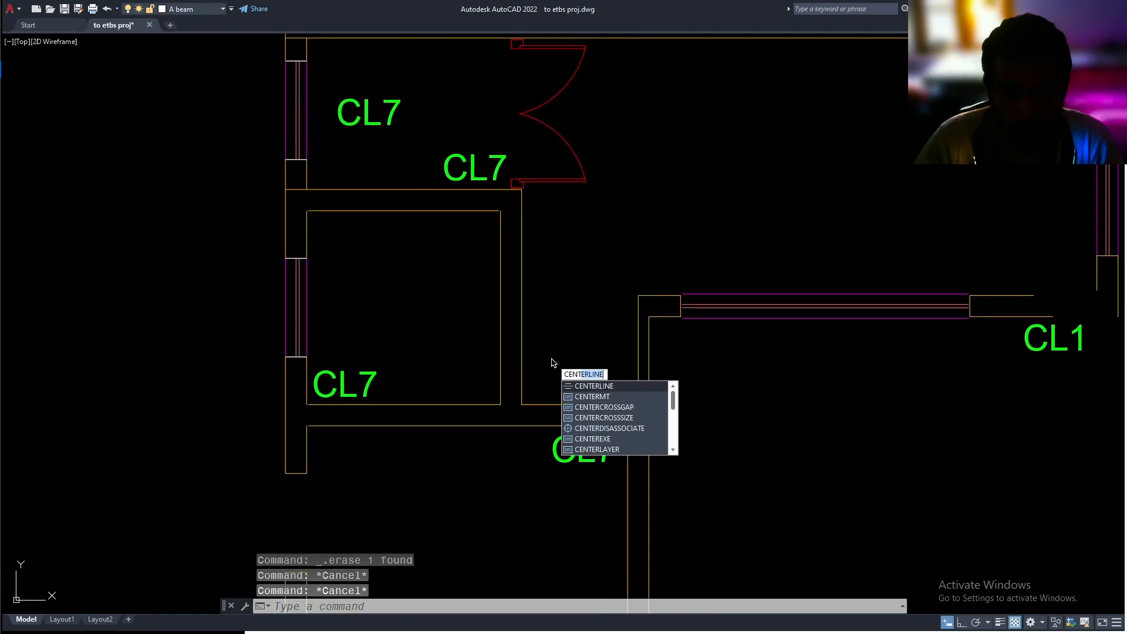
key("Return")
left_click(522, 345)
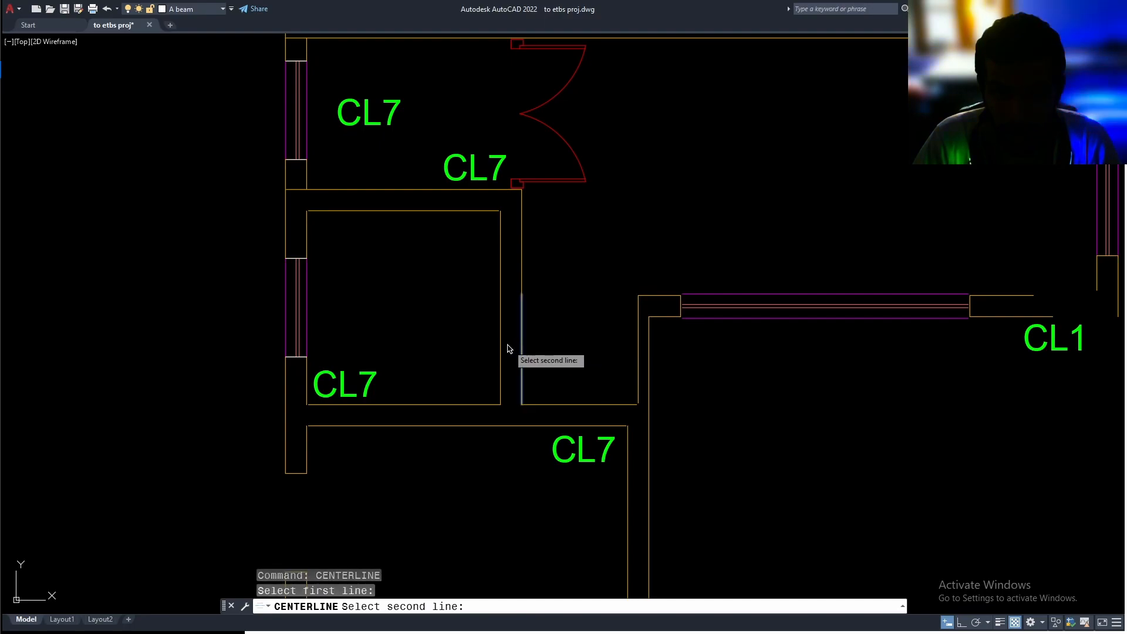
left_click(502, 352)
key("Return")
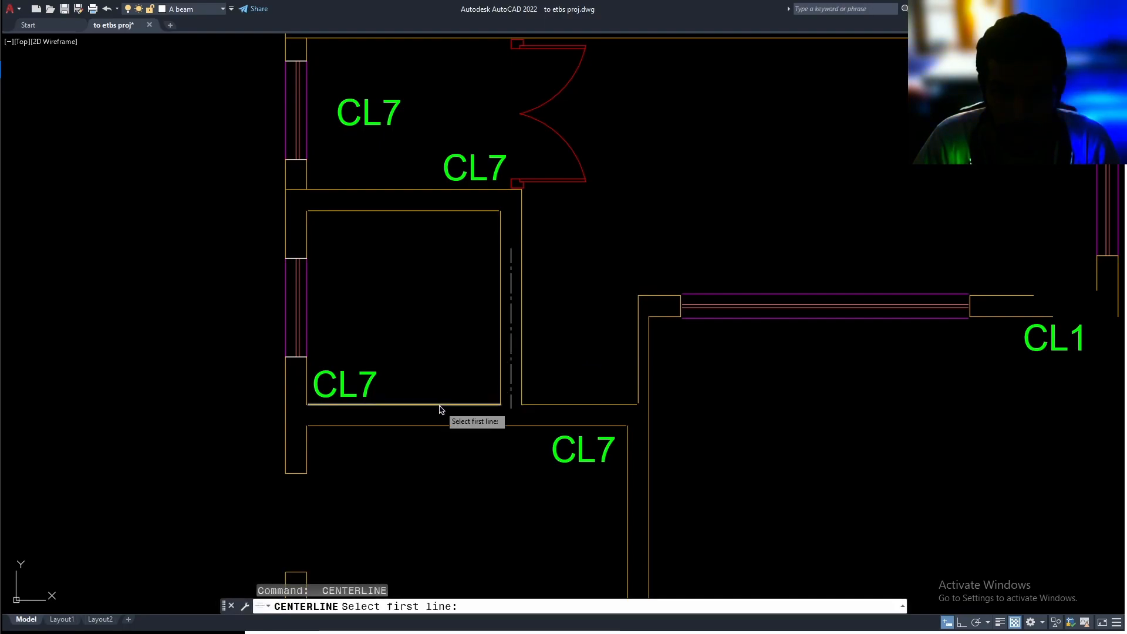
left_click(442, 405)
left_click(443, 426)
Add centerlines to the lower room's right vertical wall and to its bottom wall between the CL3 columns
middle_click_drag(626, 393, 406, 261)
key("Return")
left_click(430, 377)
left_click(409, 386)
middle_click_drag(499, 409, 645, 277)
key("Return")
left_click(387, 368)
left_click(390, 385)
Add centerlines to the left wall segments above the lower room's opening and above the small room's window, and to the small room's top wall
middle_click_drag(325, 310, 370, 432)
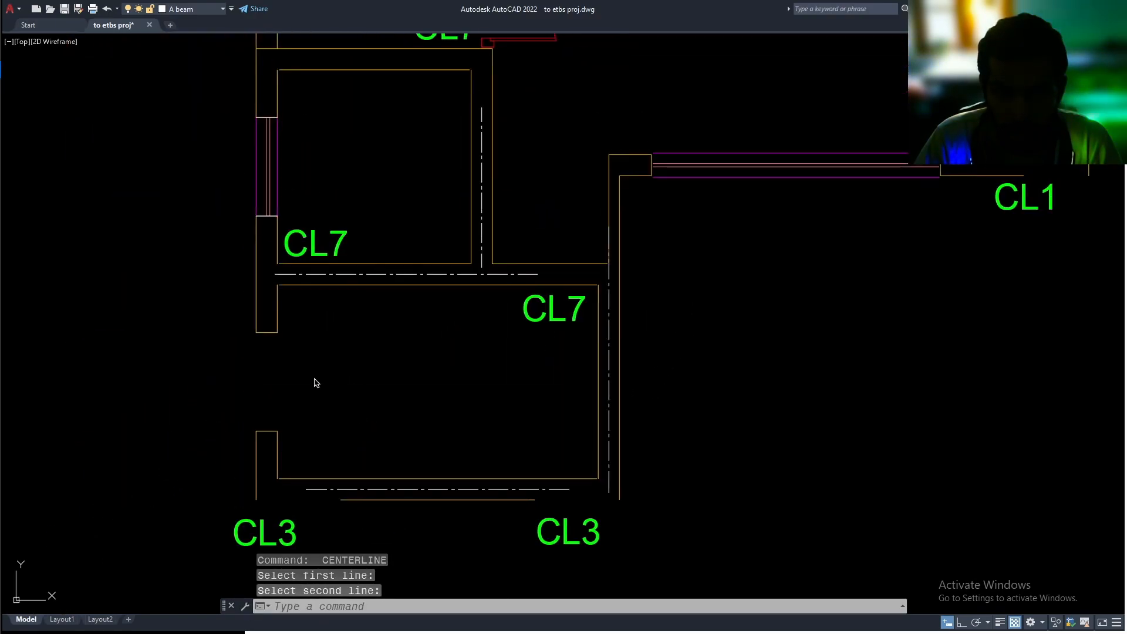
key("Return")
left_click(277, 322)
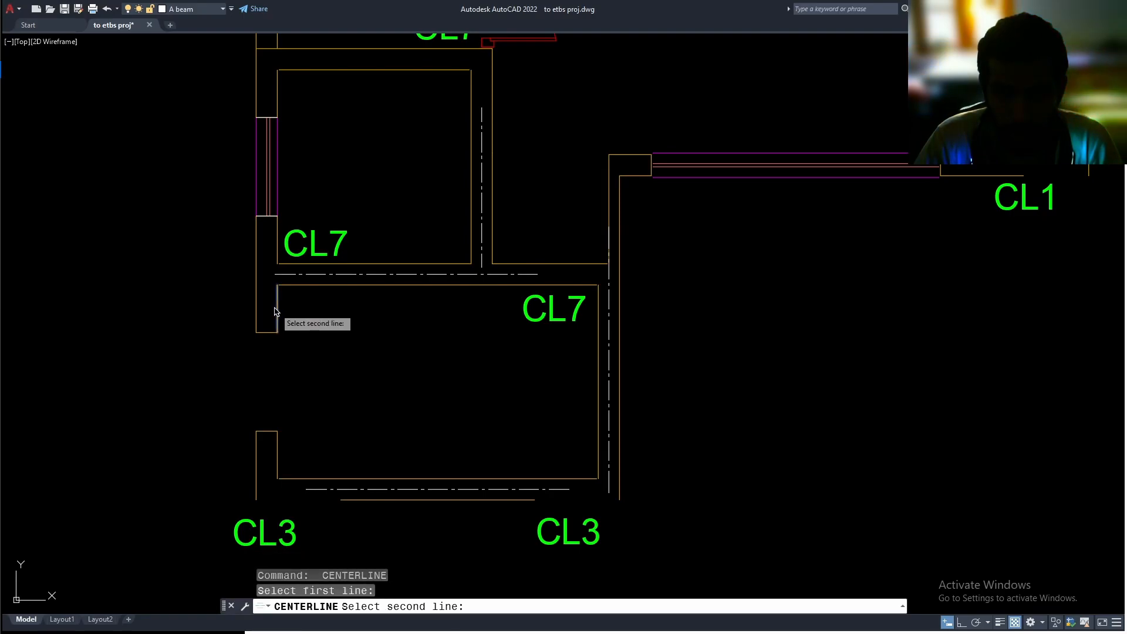
left_click(257, 321)
middle_click_drag(260, 96, 271, 325)
key("Return")
left_click(369, 297)
left_click(365, 275)
Add centerlines to the left wall segment above the upper window near CL4 and to the plan's long top wall
middle_click_drag(352, 159, 358, 291)
key("Return")
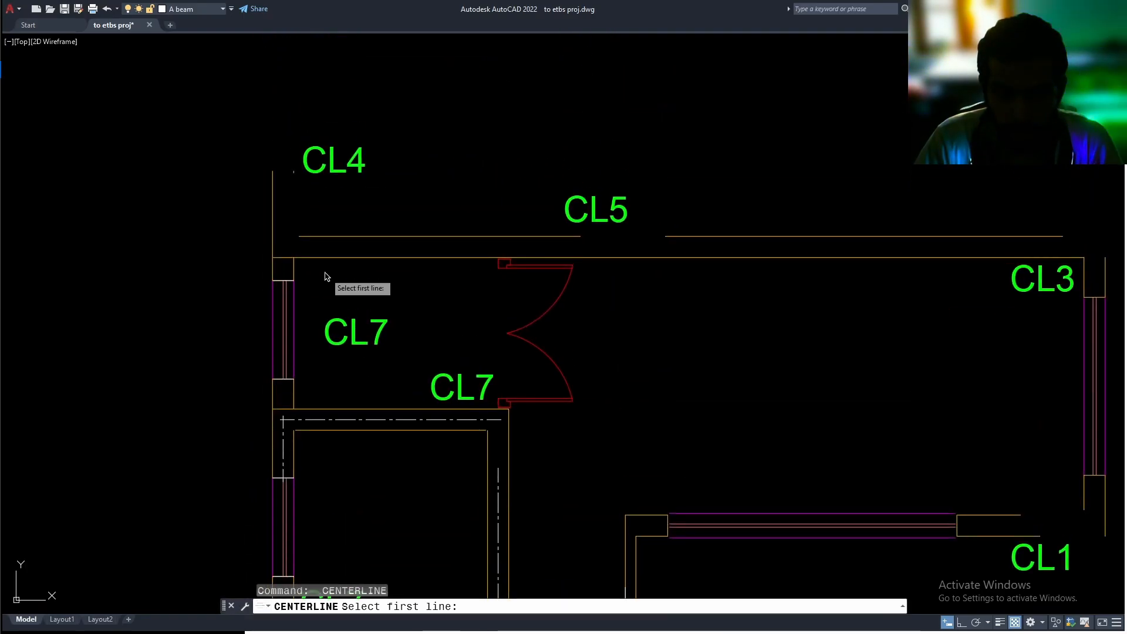
left_click(293, 272)
left_click(274, 272)
Add centerlines to the right wall segment below its window and to the horizontal wall segment beside the CL1 column
key("Return")
left_click(722, 486)
left_click(701, 487)
middle_click_drag(652, 493, 674, 357)
key("Return")
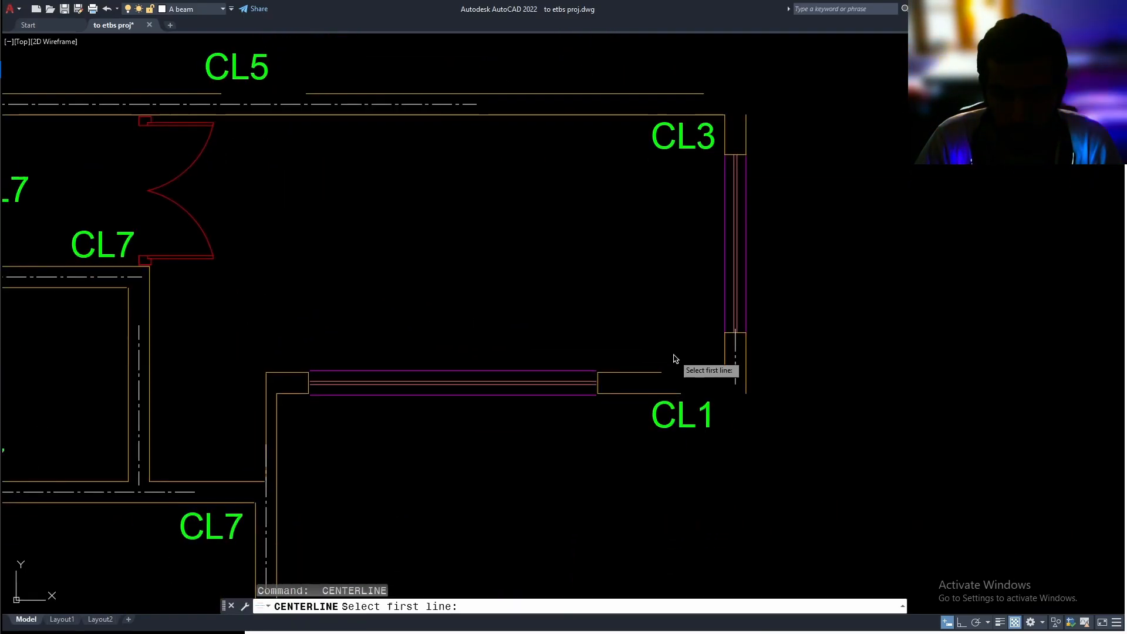
left_click(648, 373)
left_click(627, 393)
Add a centerline to the vertical wall running down from the corner beside the long horizontal window
mouse_move(395, 437)
middle_mouse_down()
mouse_move(536, 276)
mouse_move(556, 319)
middle_mouse_up()
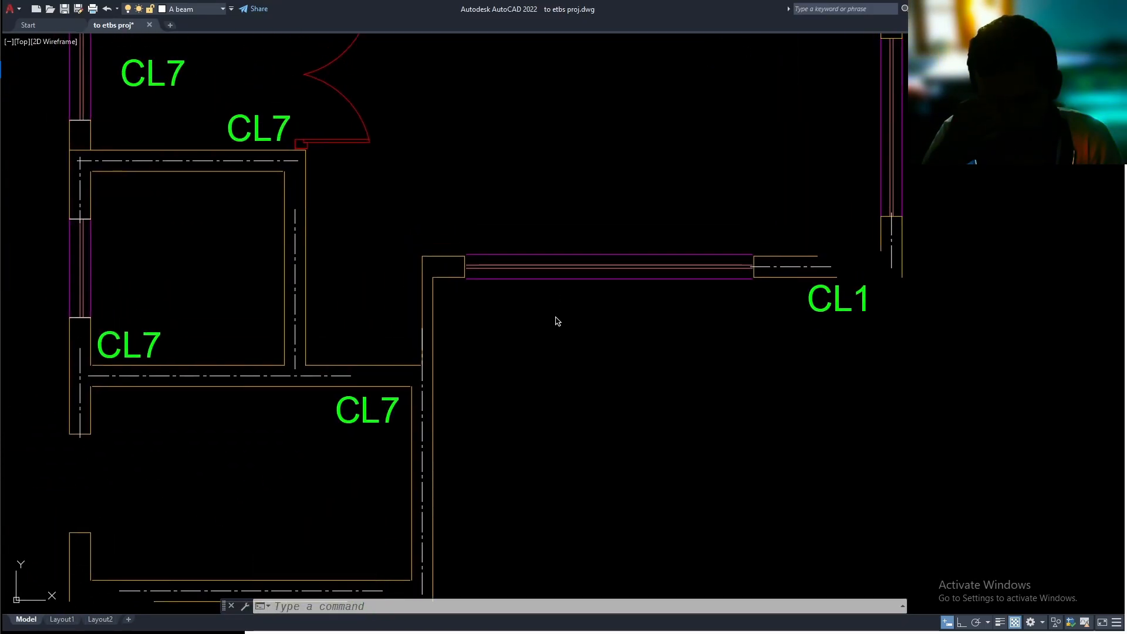
scroll(558, 321, "up", 2)
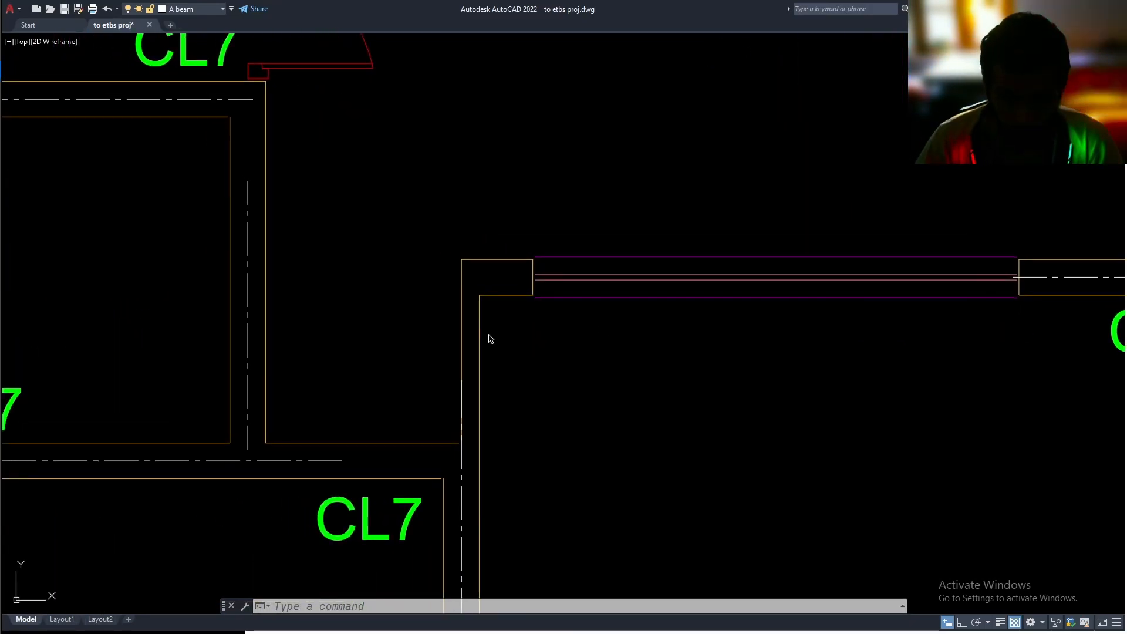
key("Return")
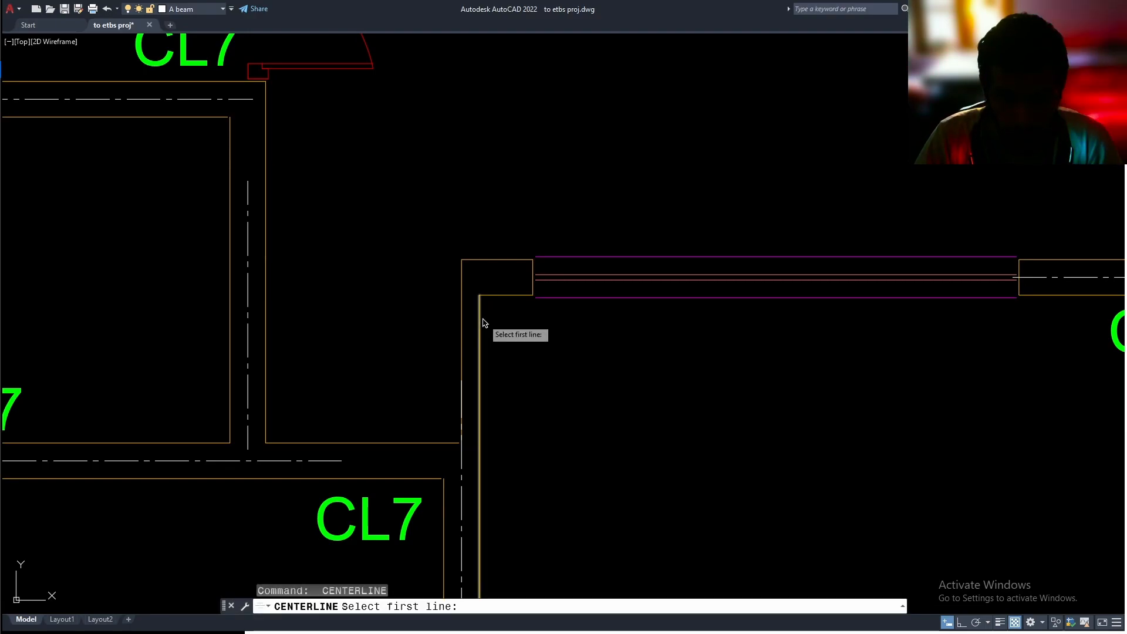
left_click(481, 318)
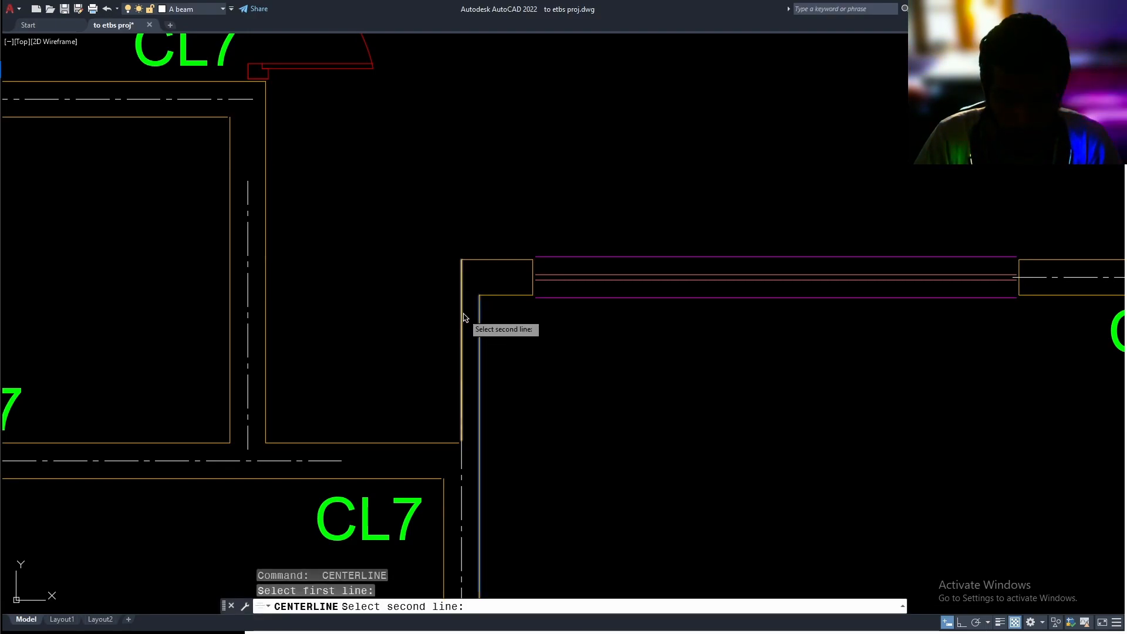
left_click(463, 317)
scroll(540, 329, "down", 2)
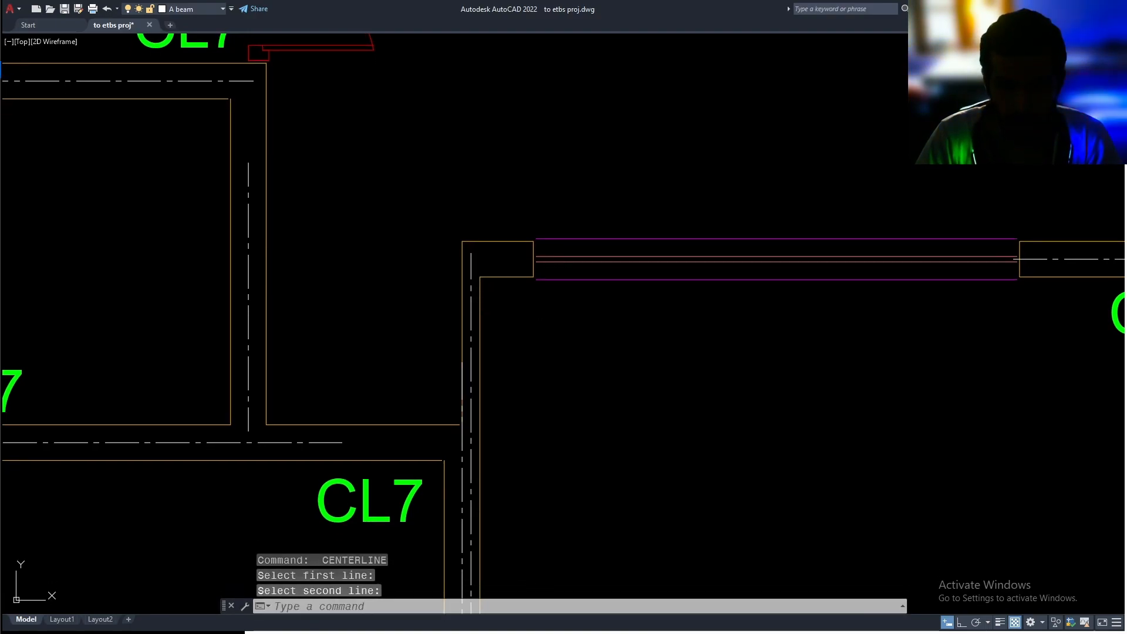
scroll(552, 329, "down", 2)
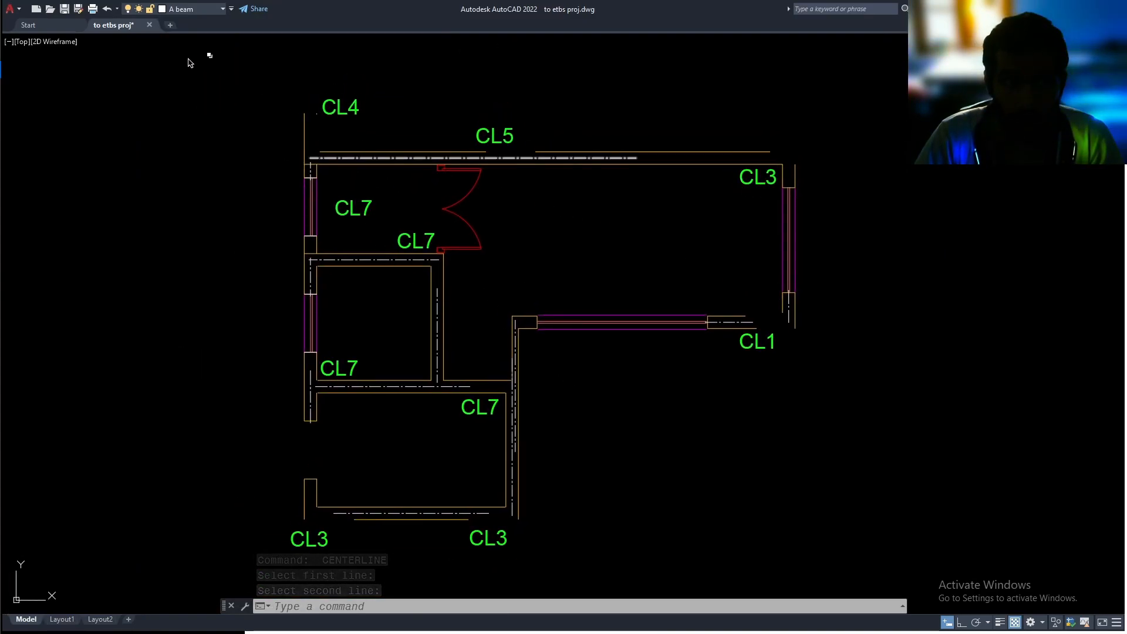
Turn on the Acol and Hatch layers
left_click(189, 9)
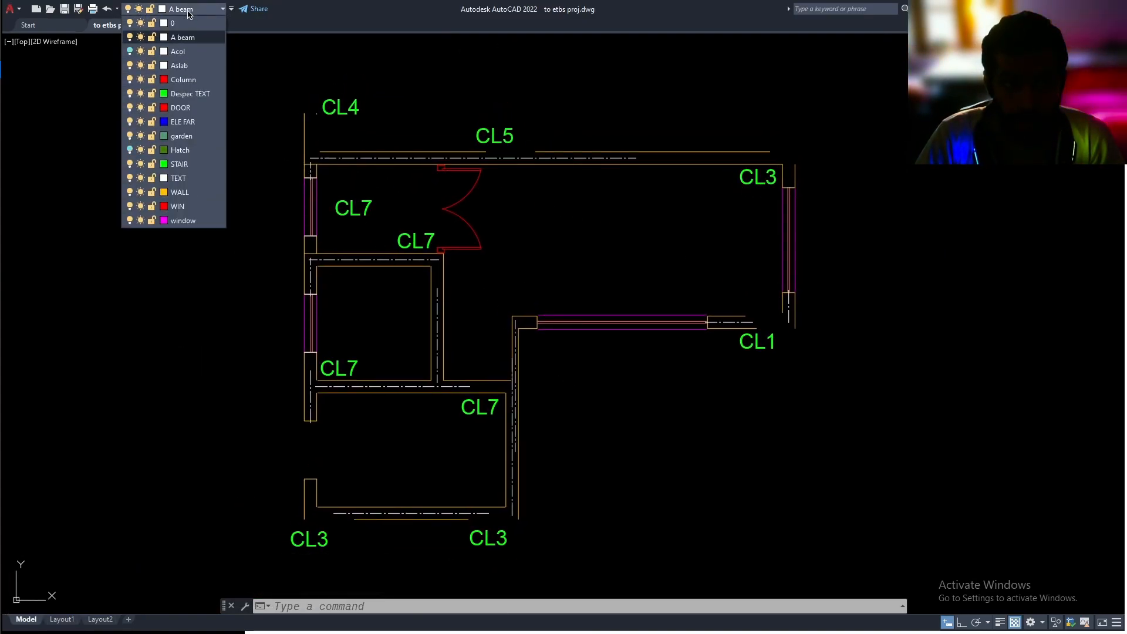
left_click(130, 52)
left_click(130, 150)
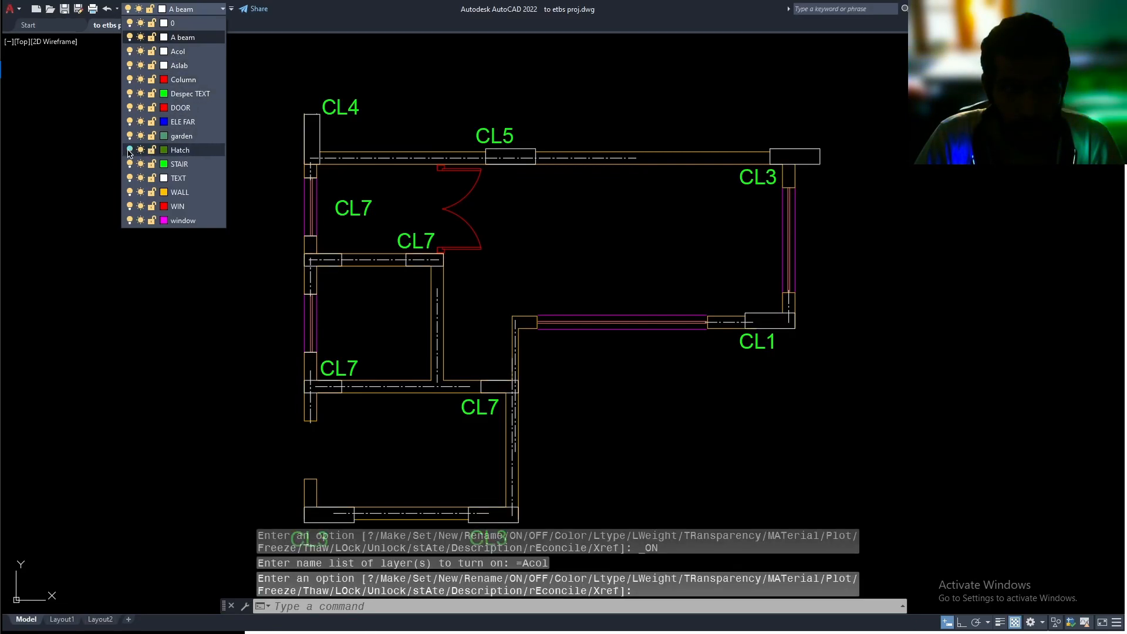
left_click(171, 316)
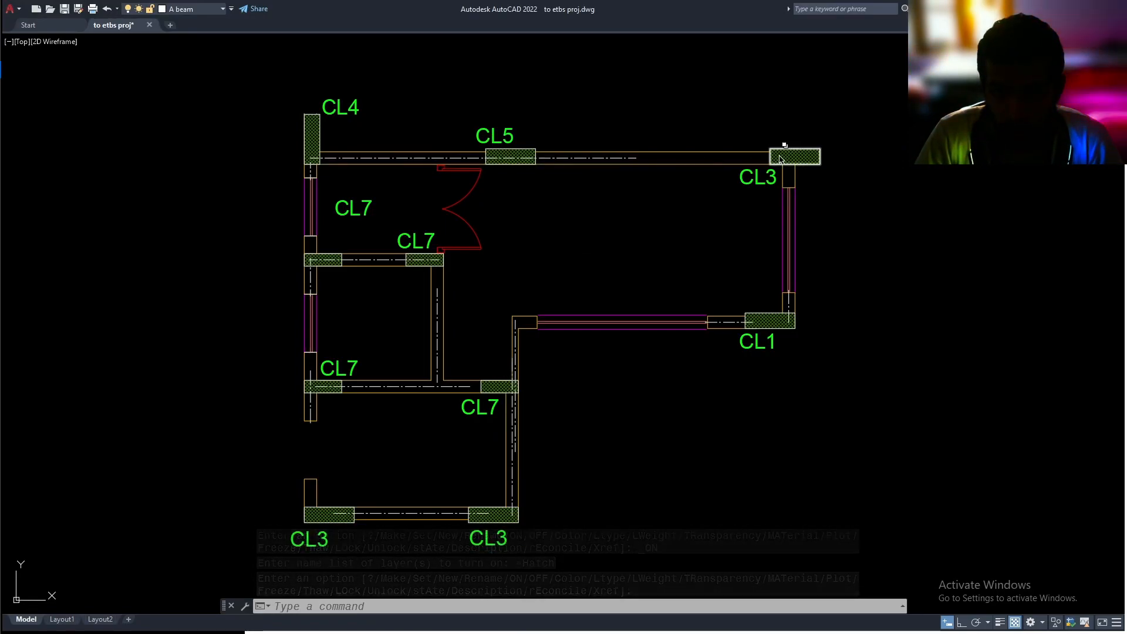
Try to fillet the plan's long top wall centerline with the right wall centerline near CL1
middle_click_drag(695, 163, 672, 223)
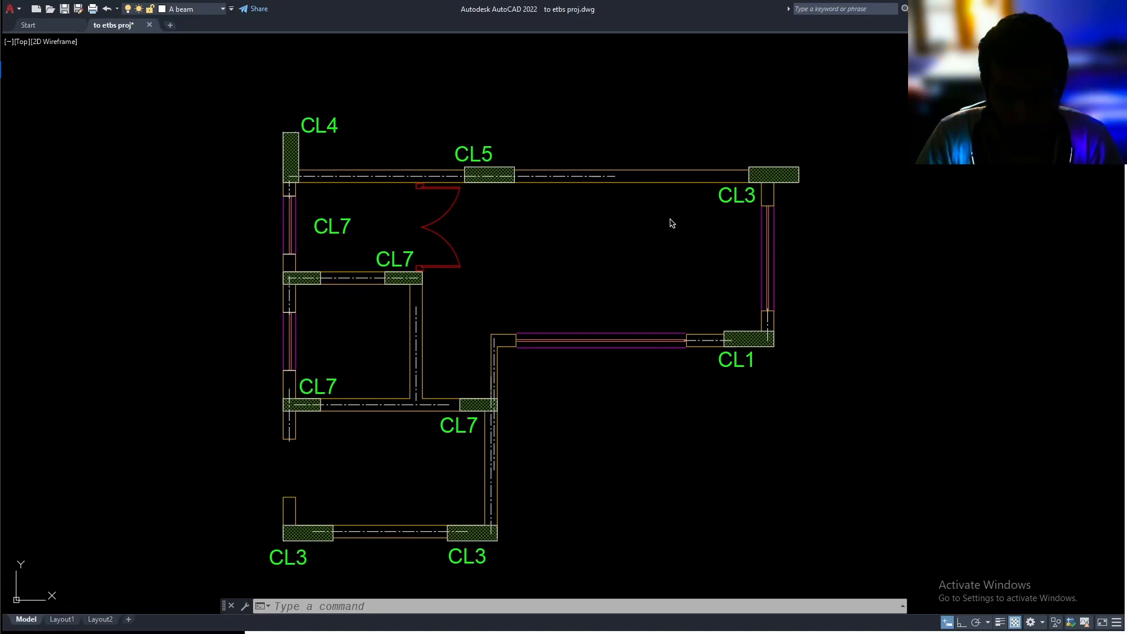
key("Return")
left_click(619, 178)
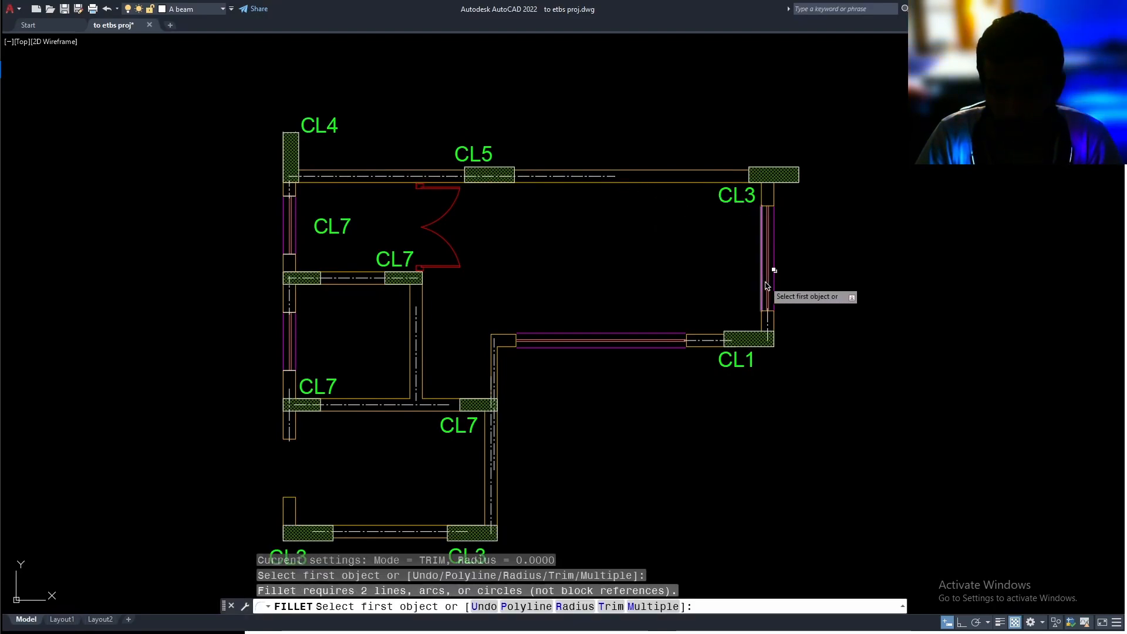
left_click(771, 324)
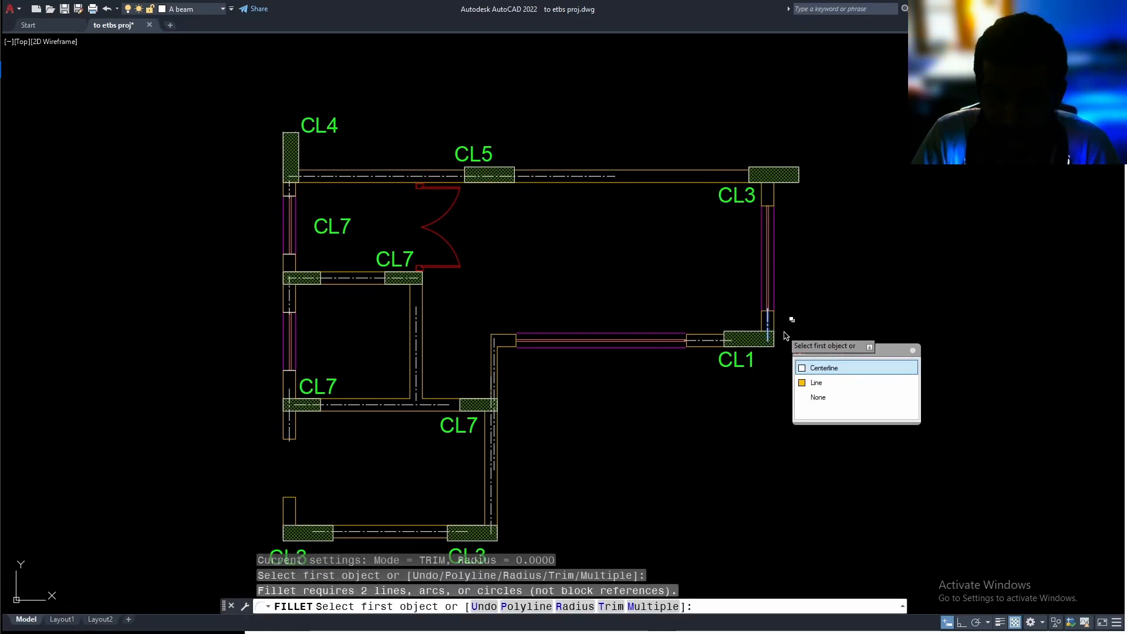
left_click(846, 368)
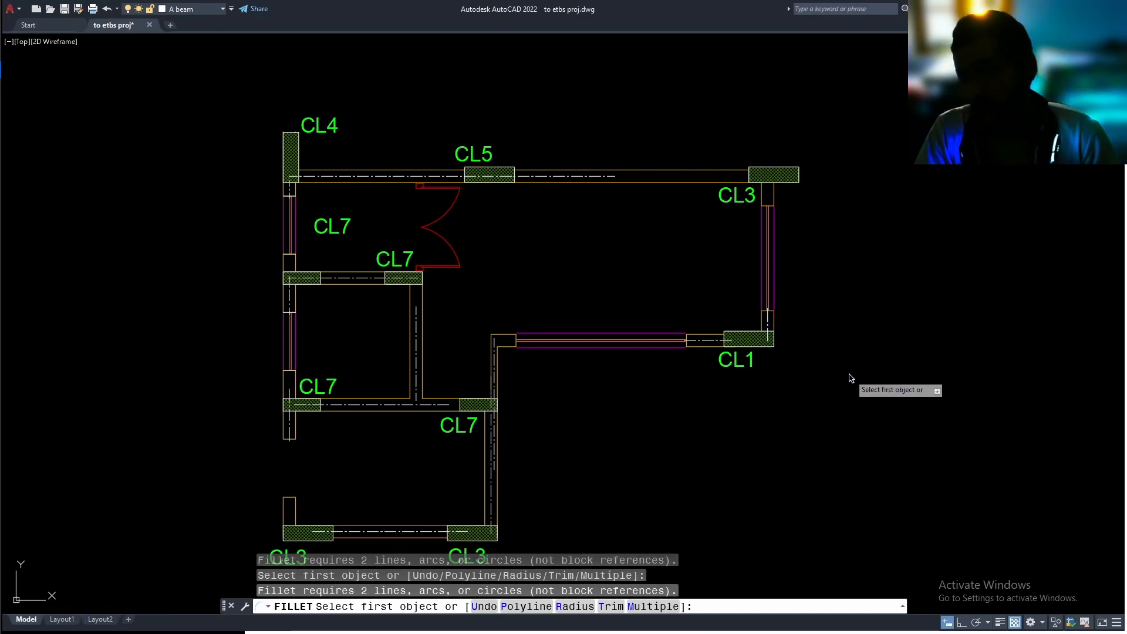
key("Escape")
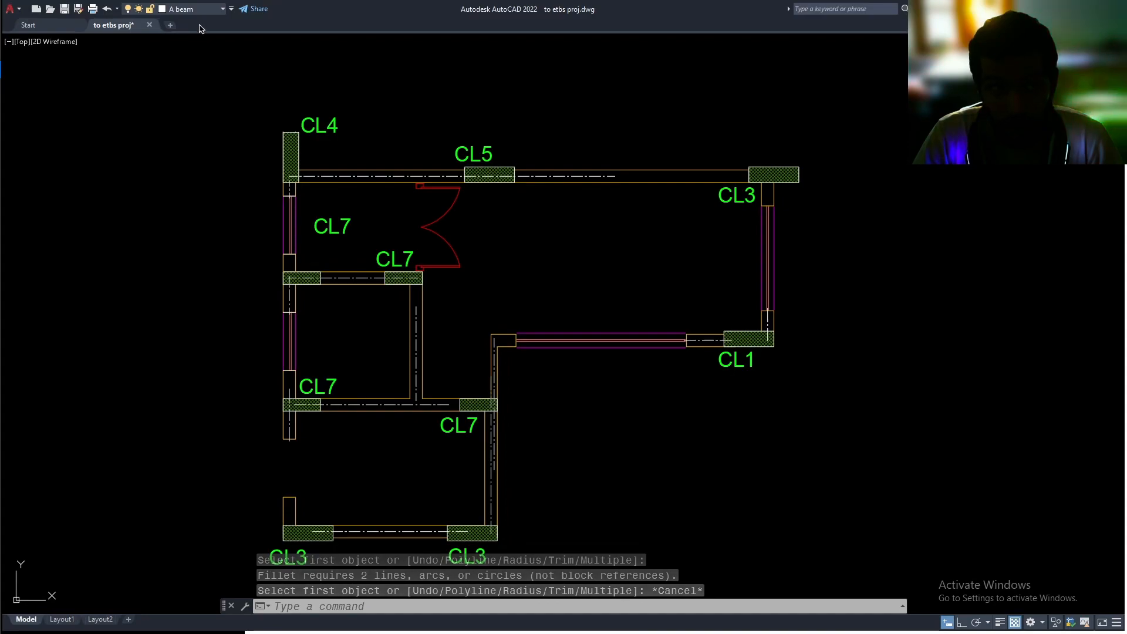
Isolate the A beam layer with LAYWALK and keep the changed layer states
type("lay")
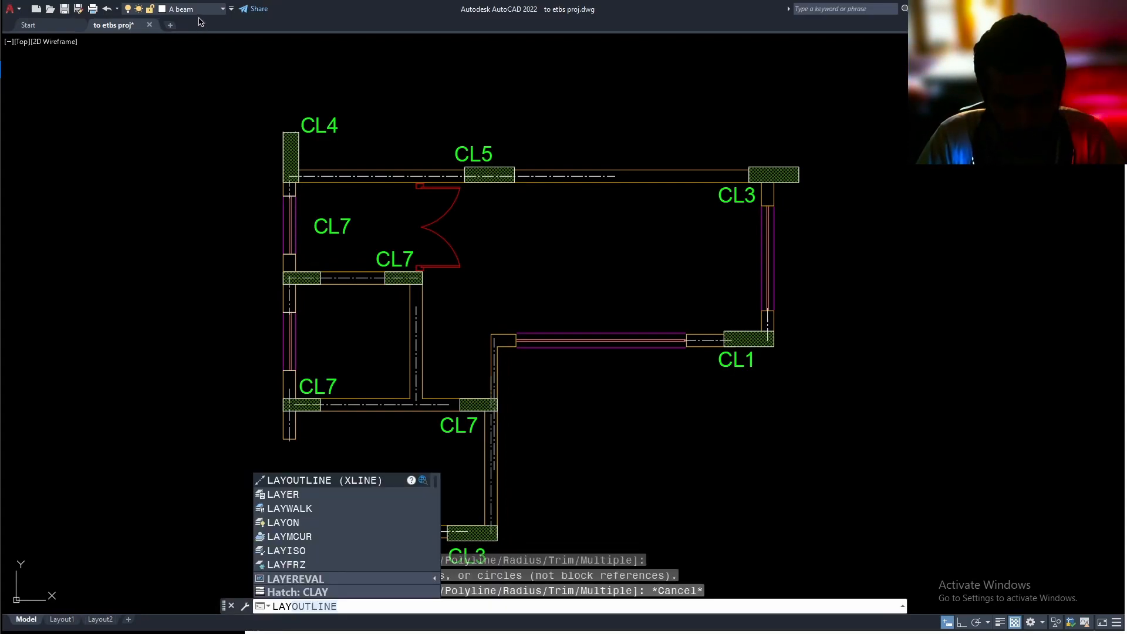
type("y")
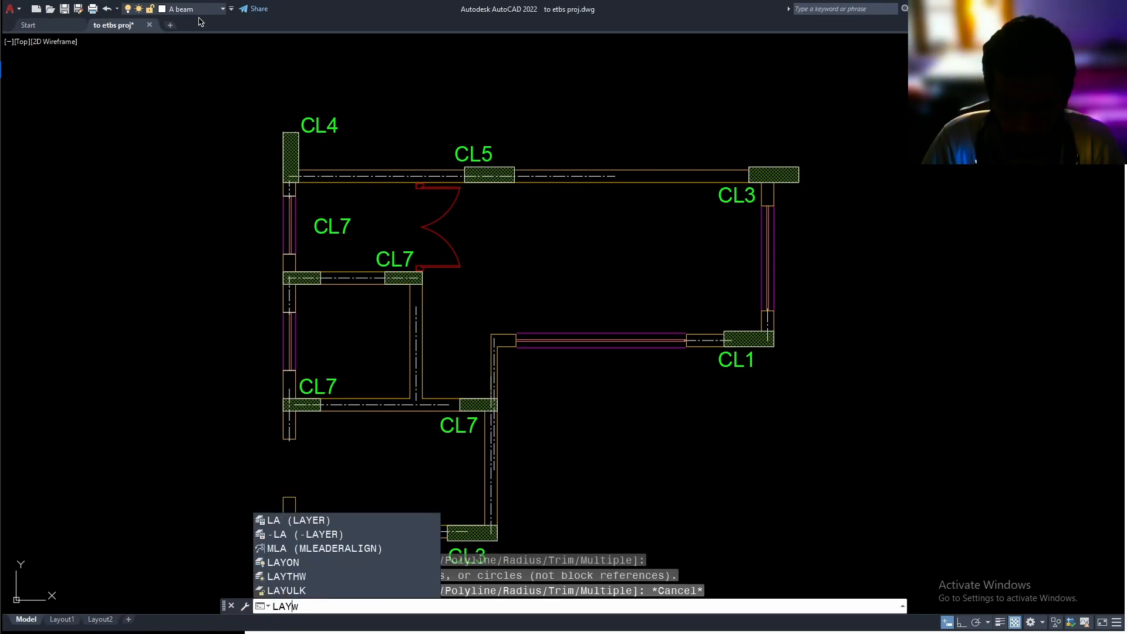
type("walk")
key("Return")
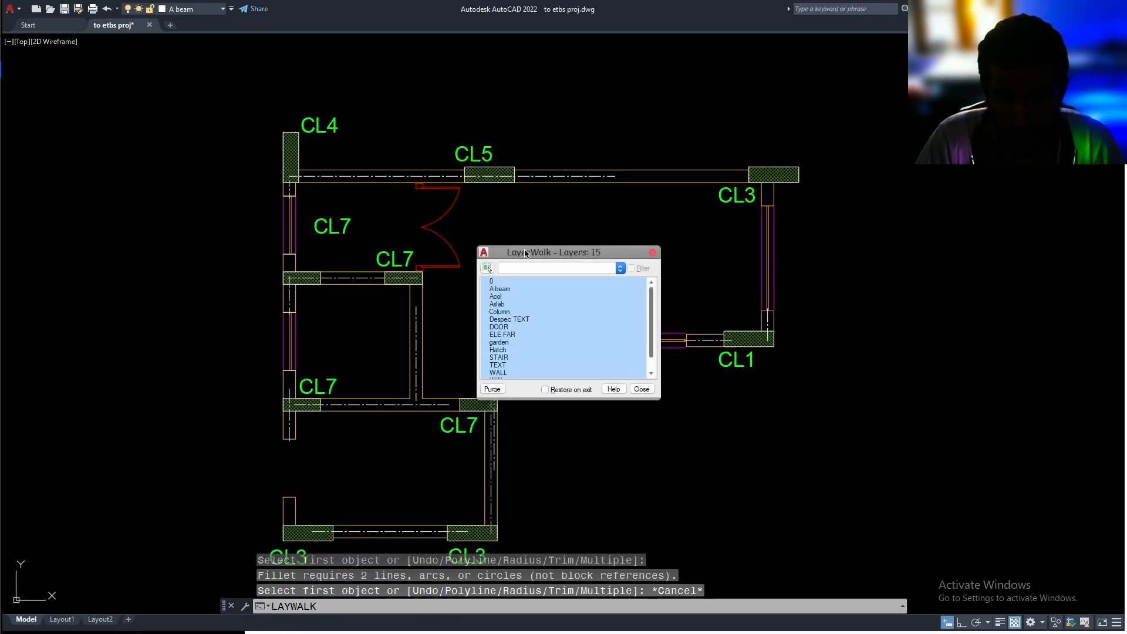
left_click(511, 290)
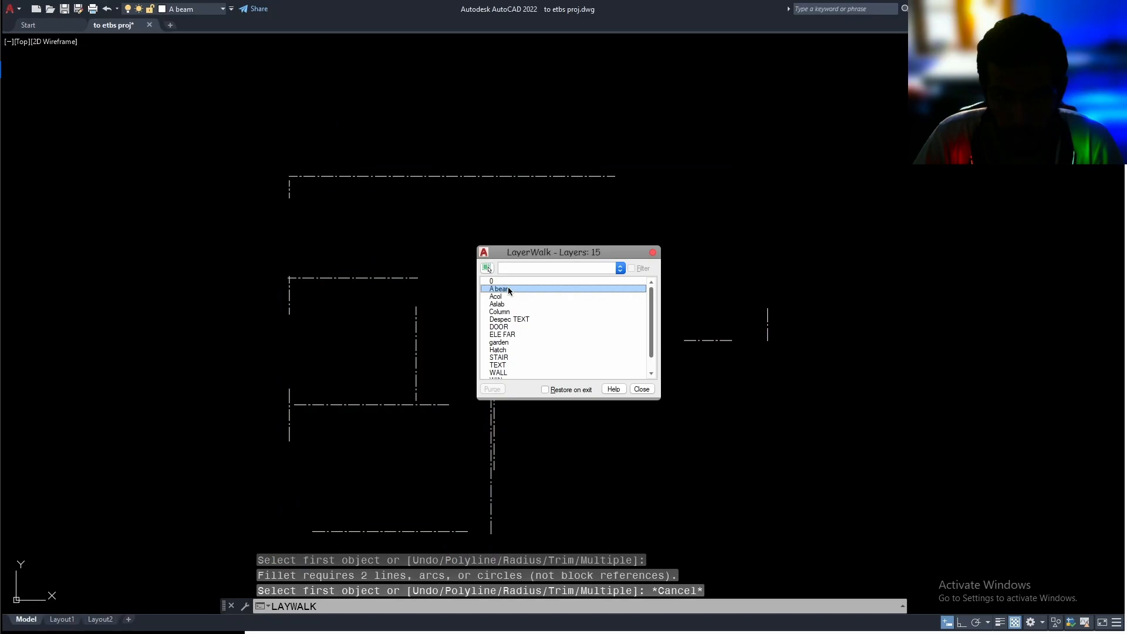
left_click(642, 390)
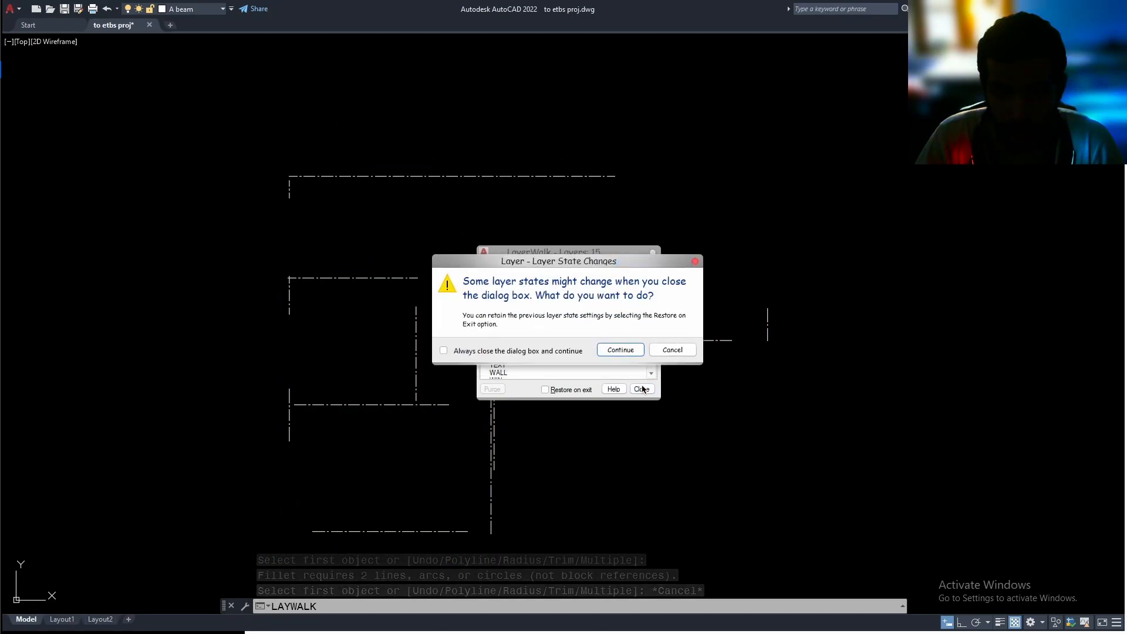
left_click(621, 346)
Explode all the wall centerlines on the A beam layer into plain lines
scroll(656, 329, "down", 5)
left_click(743, 229)
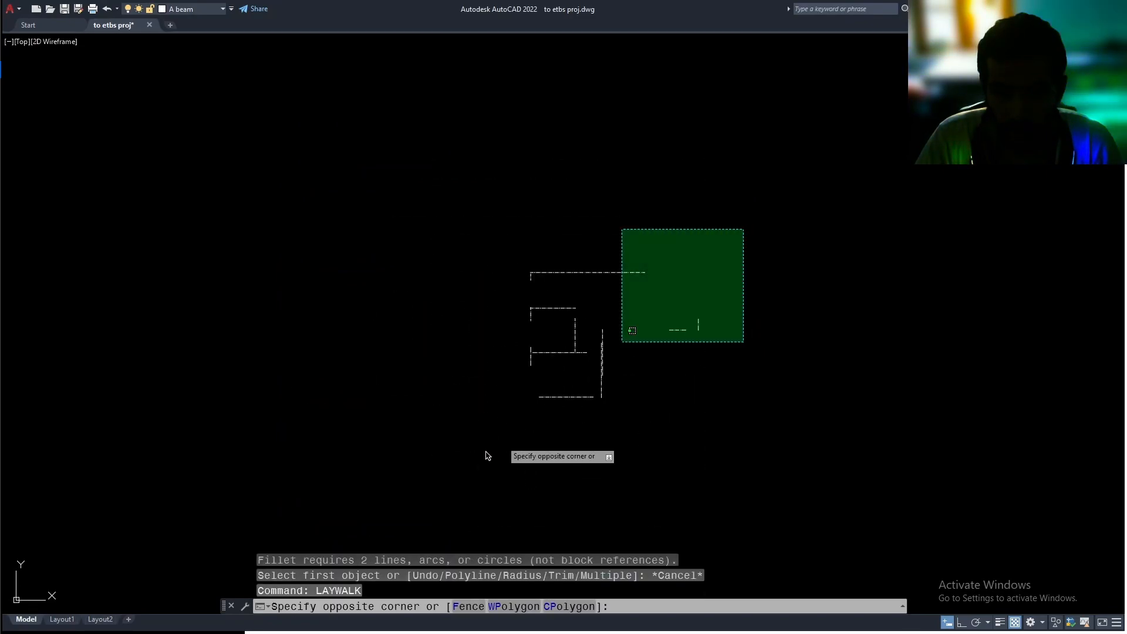
left_click(461, 467)
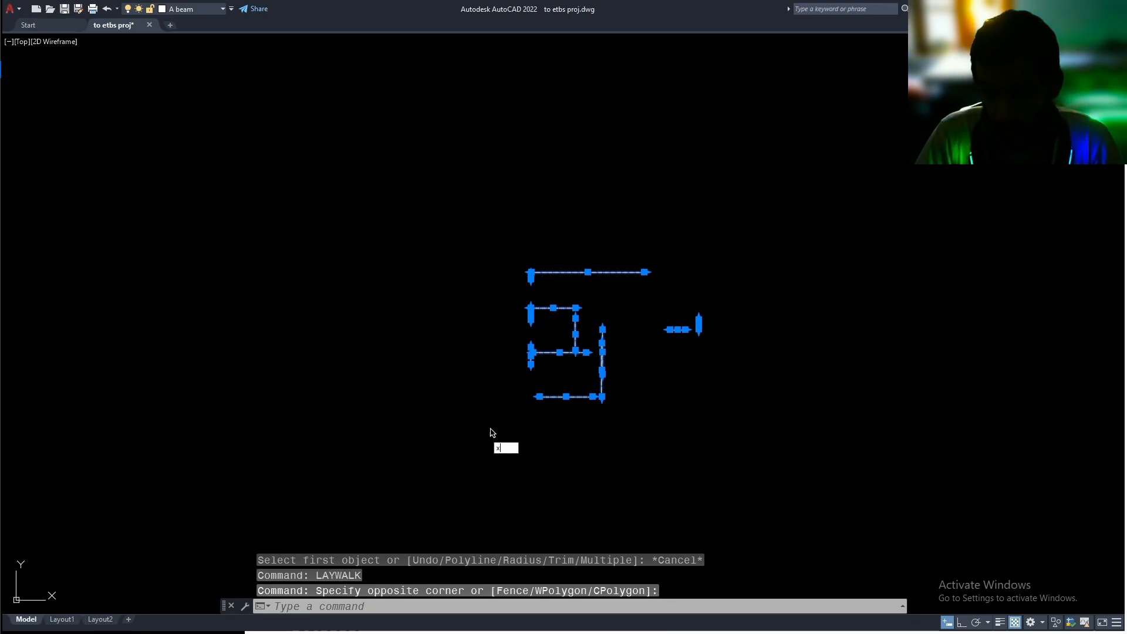
type("x")
key("Return")
Fillet the long top wall centerline with the right wall centerline into a corner, and turn all layers back on with LAYON
scroll(694, 280, "up", 2)
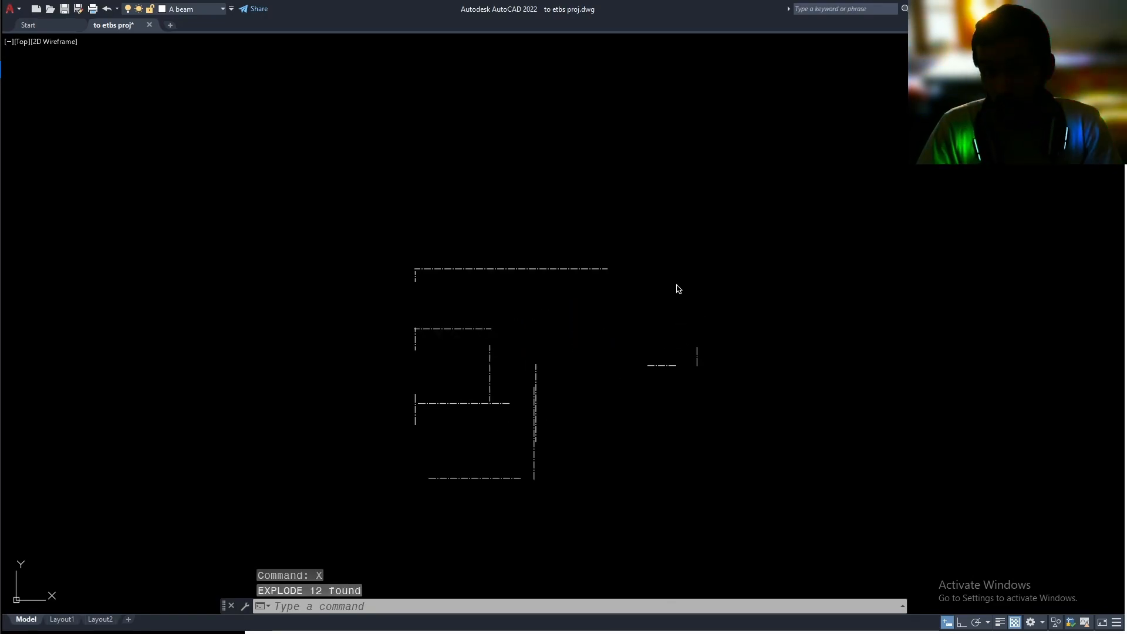
type("f")
key("Return")
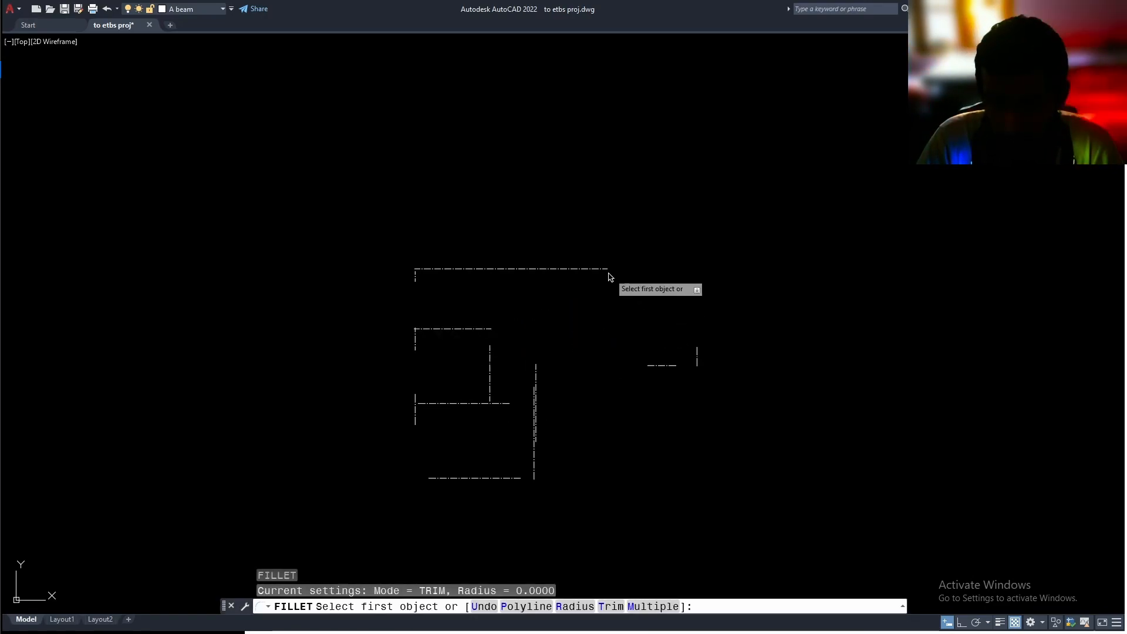
left_click(604, 269)
left_click(688, 351)
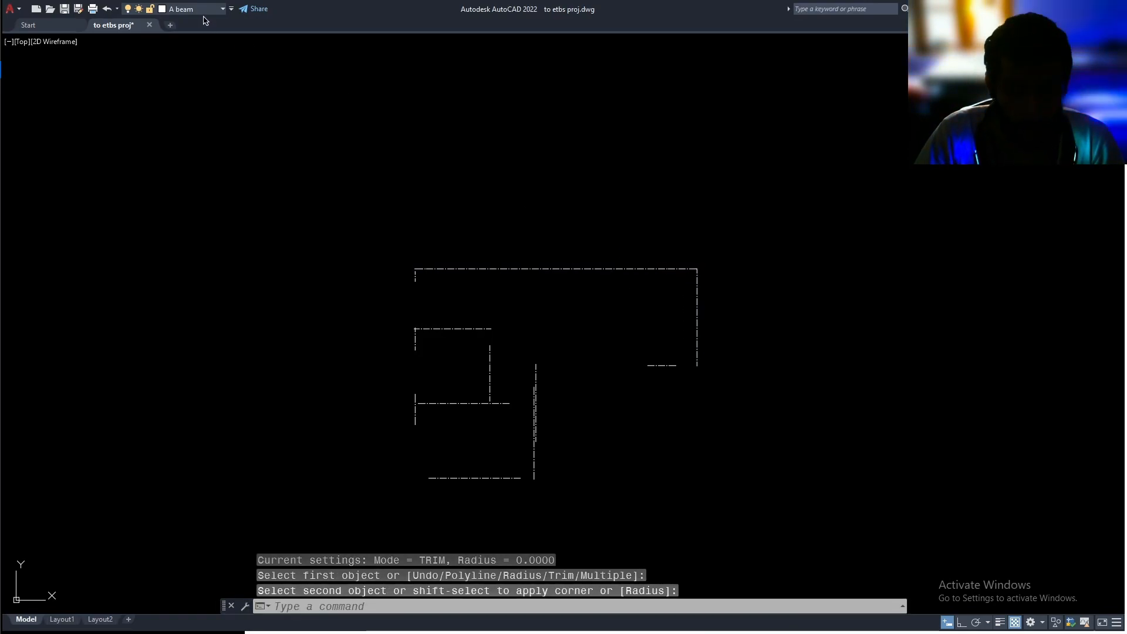
type("lay")
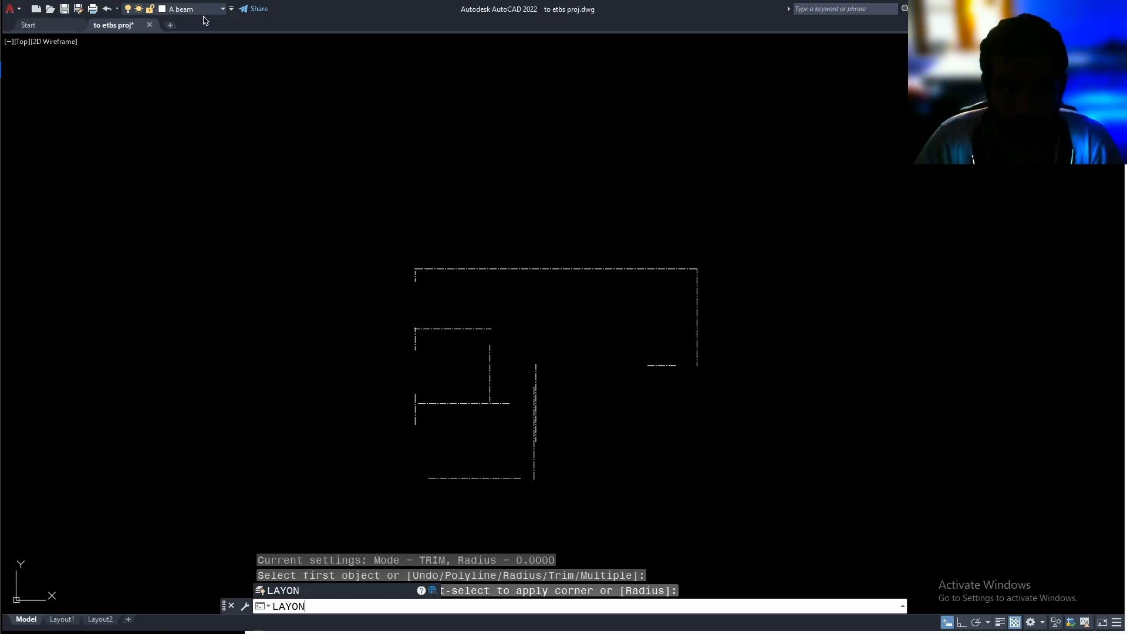
key("Return")
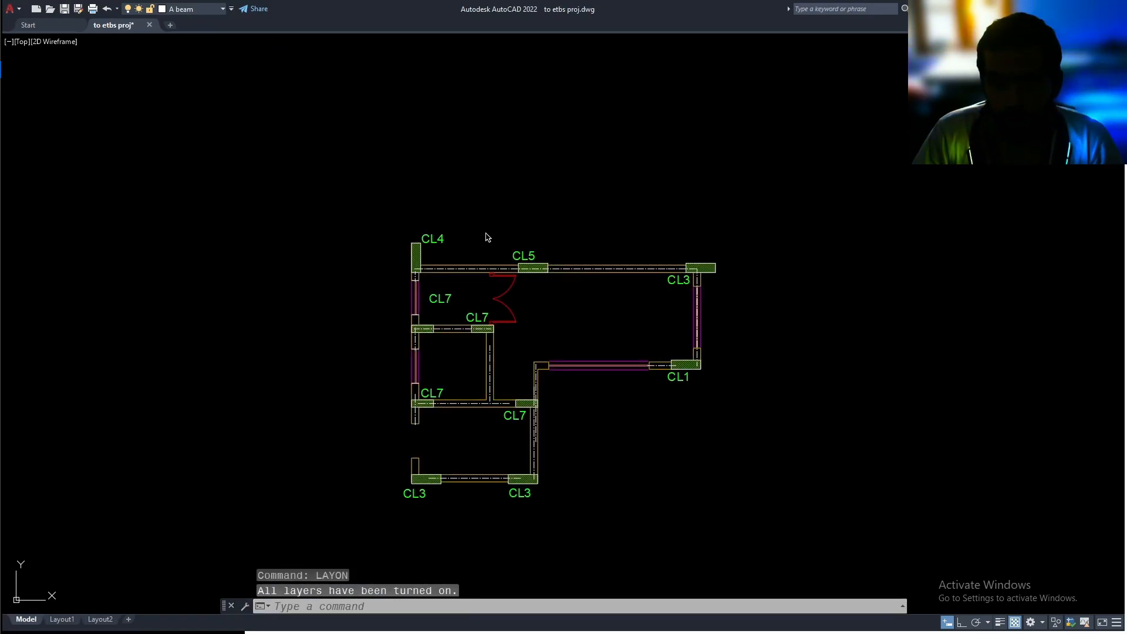
Fillet the upper left wall centerline with the long top wall centerline at the CL4 column
scroll(445, 289, "up", 6)
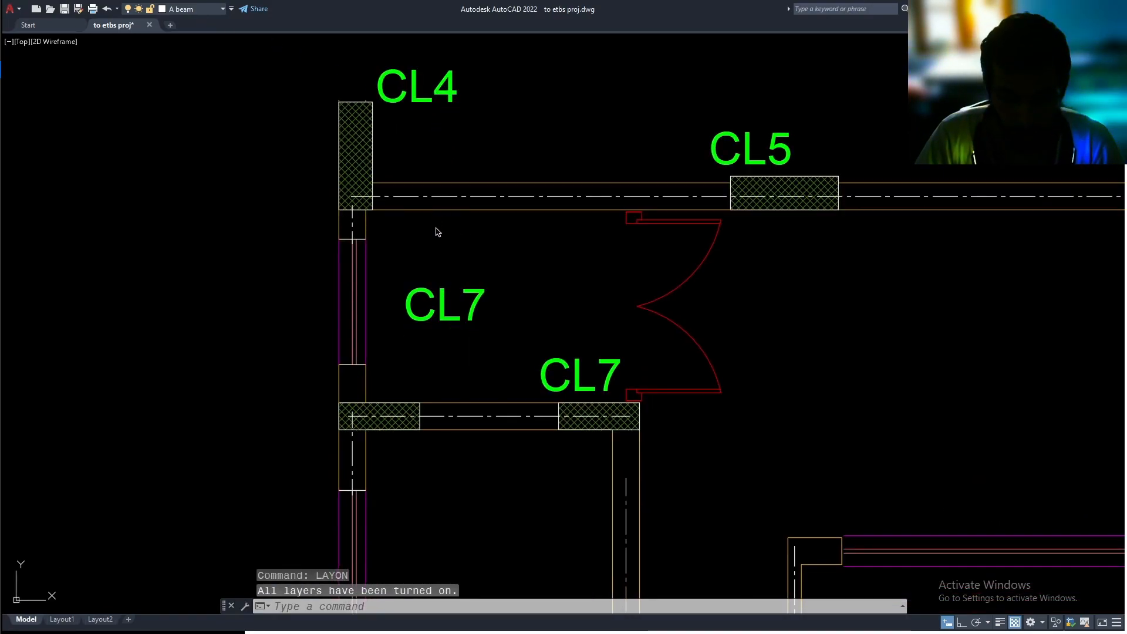
type("f")
key("Return")
left_click(352, 223)
left_click(403, 198)
Fillet the small room's top wall centerline with the left wall centerline coming down from CL4
middle_click_drag(440, 297, 406, 255)
key("Return")
left_click(436, 373)
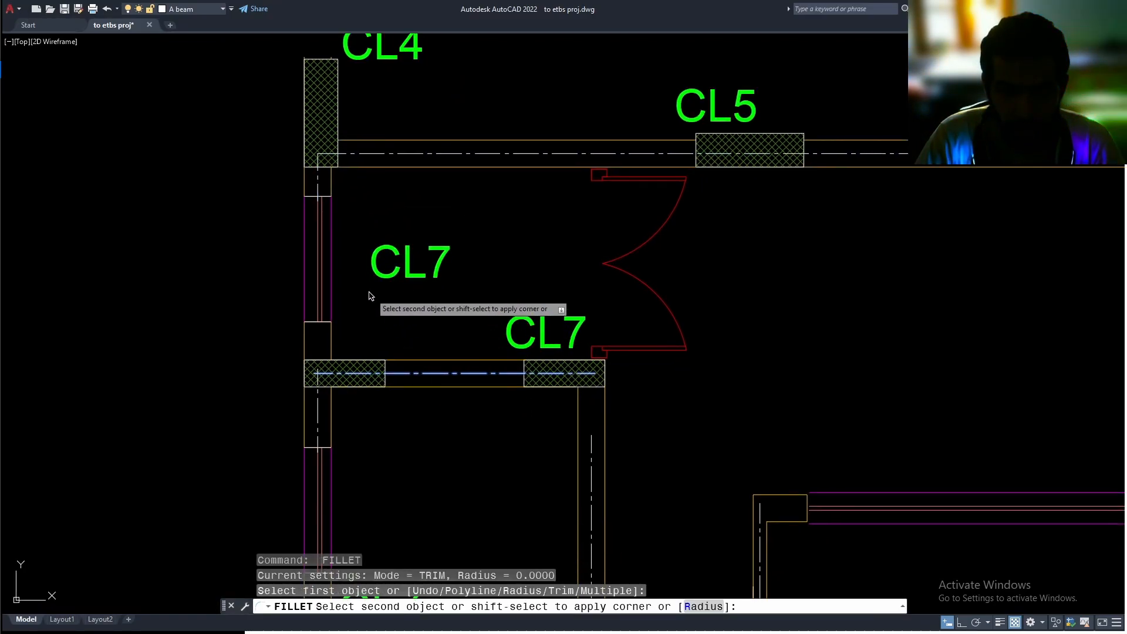
left_click(318, 183)
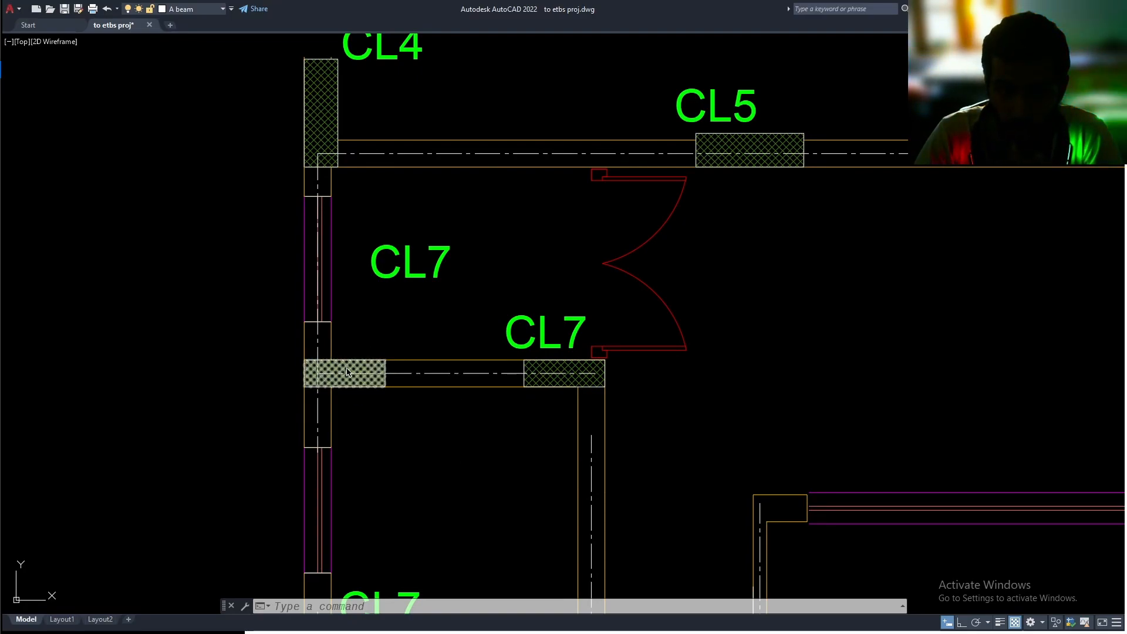
mouse_move(347, 371)
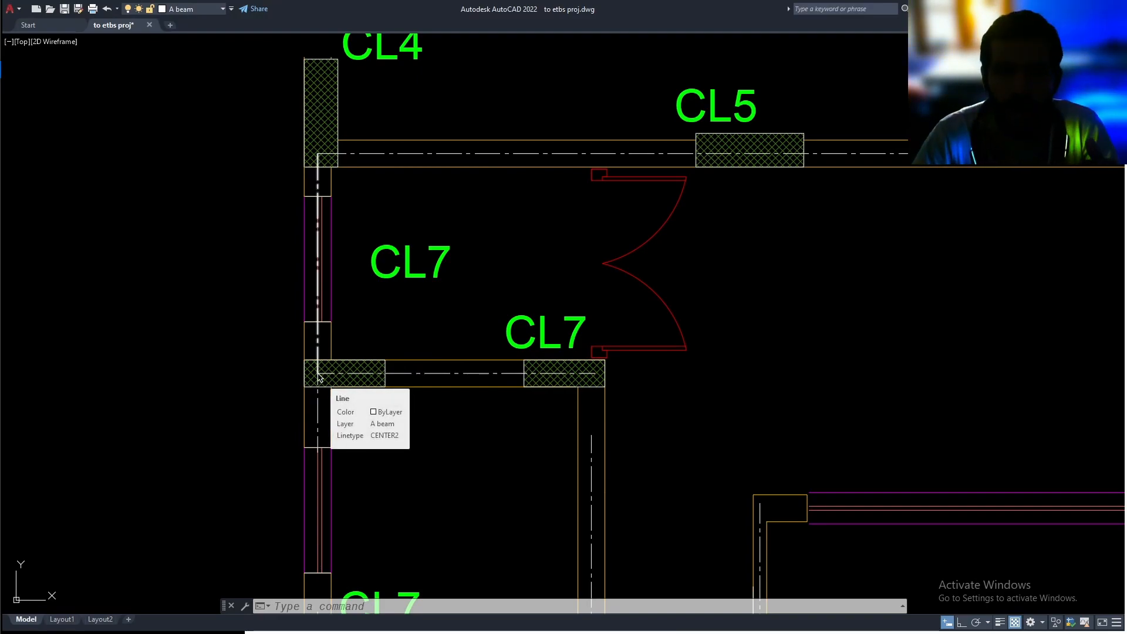
Fillet the small room's top wall centerline with its right wall centerline at the CL7 column
mouse_move(478, 425)
middle_mouse_down()
mouse_move(455, 345)
mouse_move(478, 367)
middle_mouse_up()
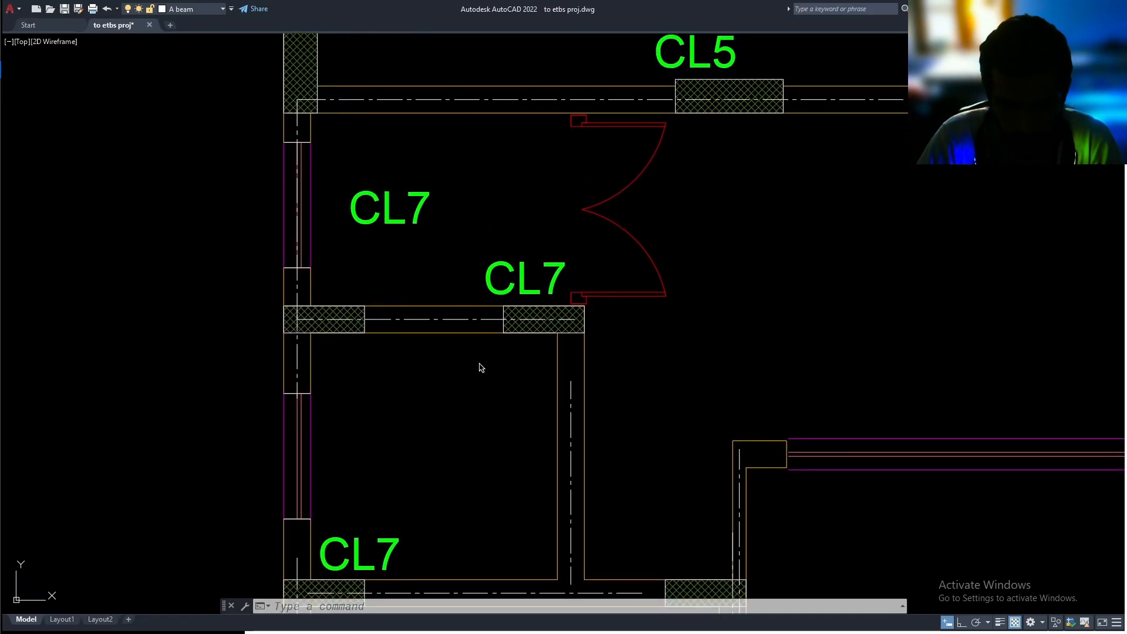
type("f")
key("Return")
left_click(508, 319)
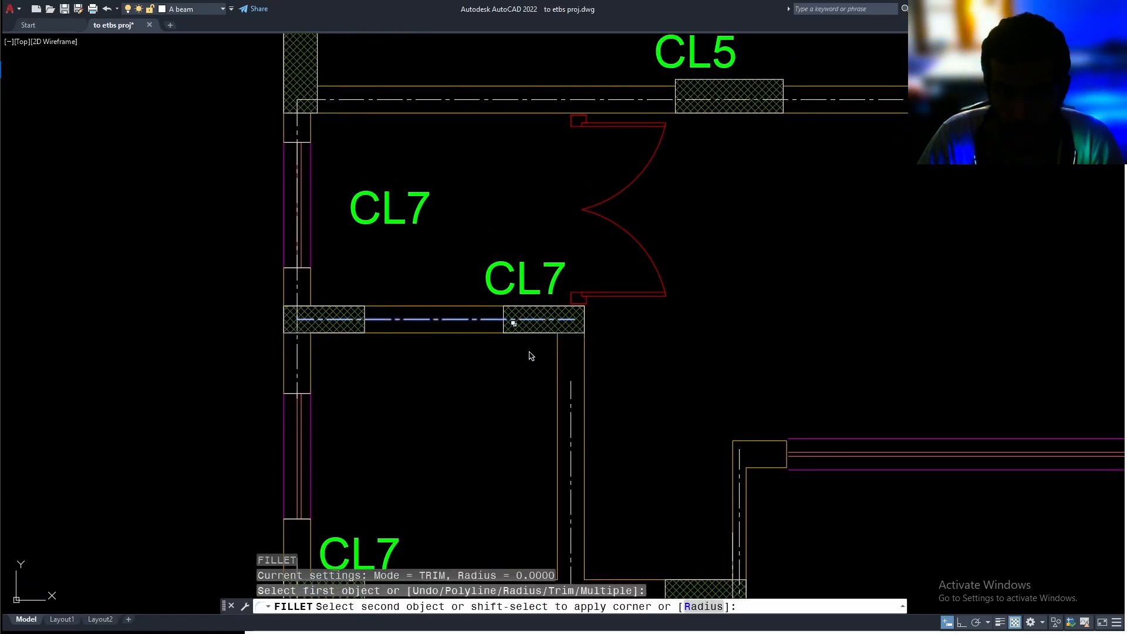
left_click(569, 407)
Fillet the small room's left wall centerline with its top wall centerline at the left CL7 column
middle_click_drag(460, 444, 485, 323)
middle_click_drag(370, 264, 361, 323)
key("Return")
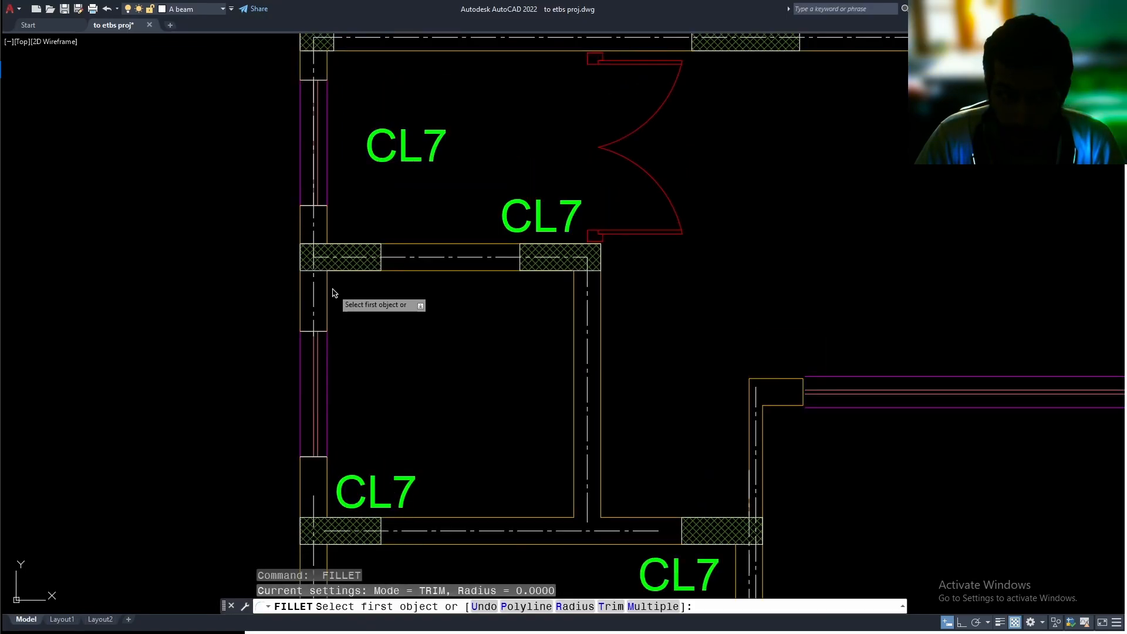
left_click(315, 293)
left_click(341, 257)
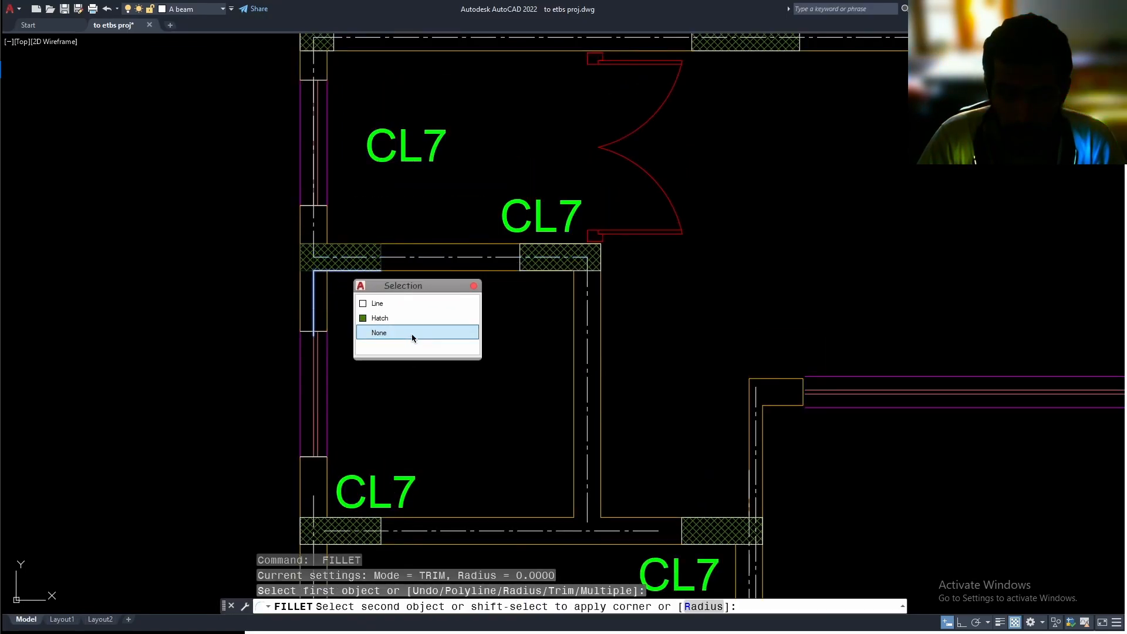
left_click(397, 303)
middle_click_drag(390, 317, 350, 201)
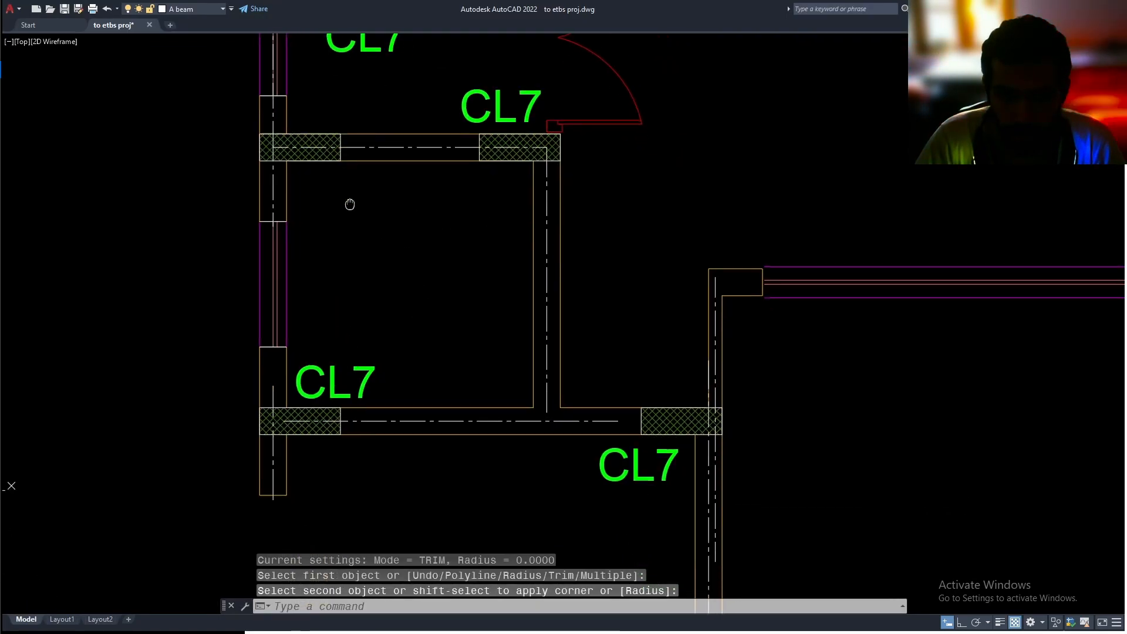
Fillet the small room's bottom wall centerline with the left wall centerlines above and below it at the left CL7 column
key("Return")
left_click(274, 216)
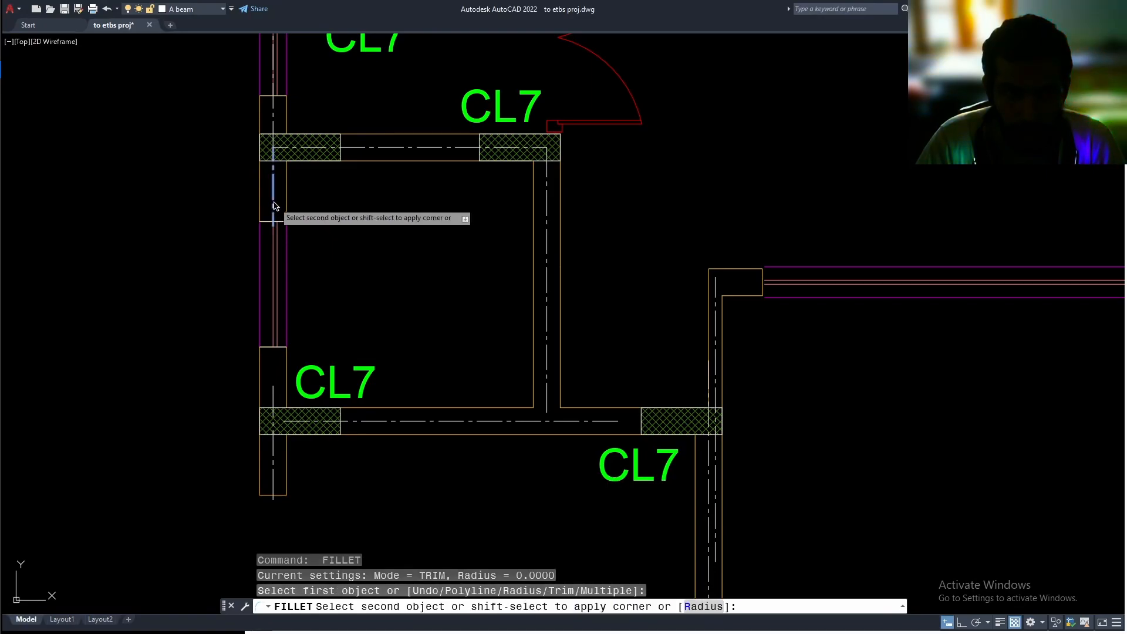
left_click(404, 422)
key("Return")
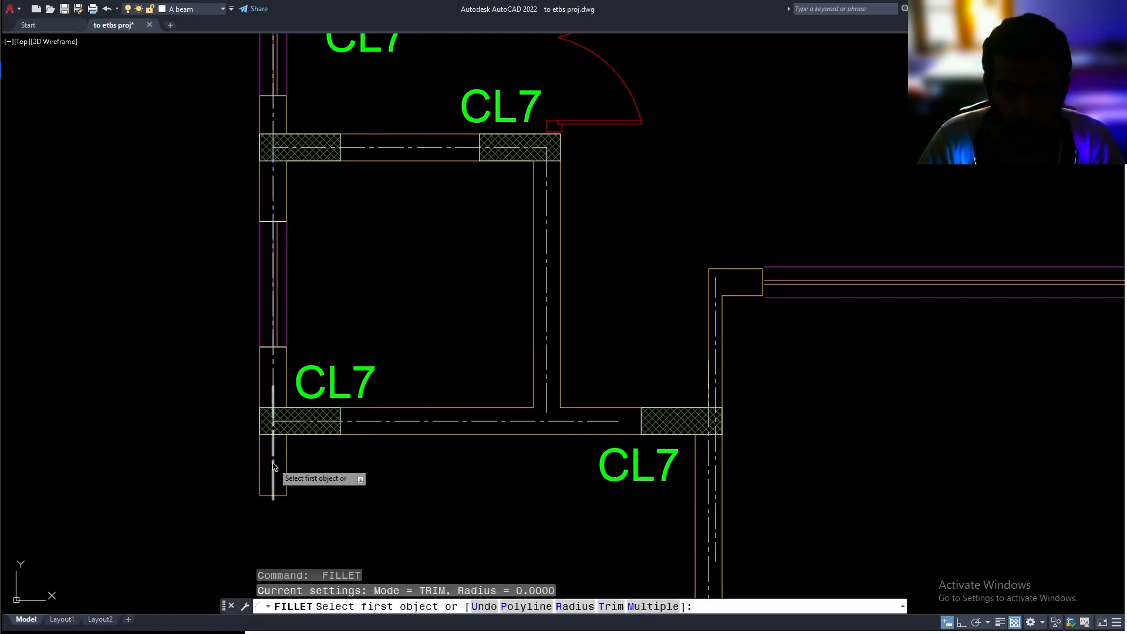
left_click(273, 475)
left_click(377, 424)
Extend the small room's right wall centerline down to the bottom wall centerline
middle_click_drag(493, 460, 445, 458)
scroll(480, 386, "up", 4)
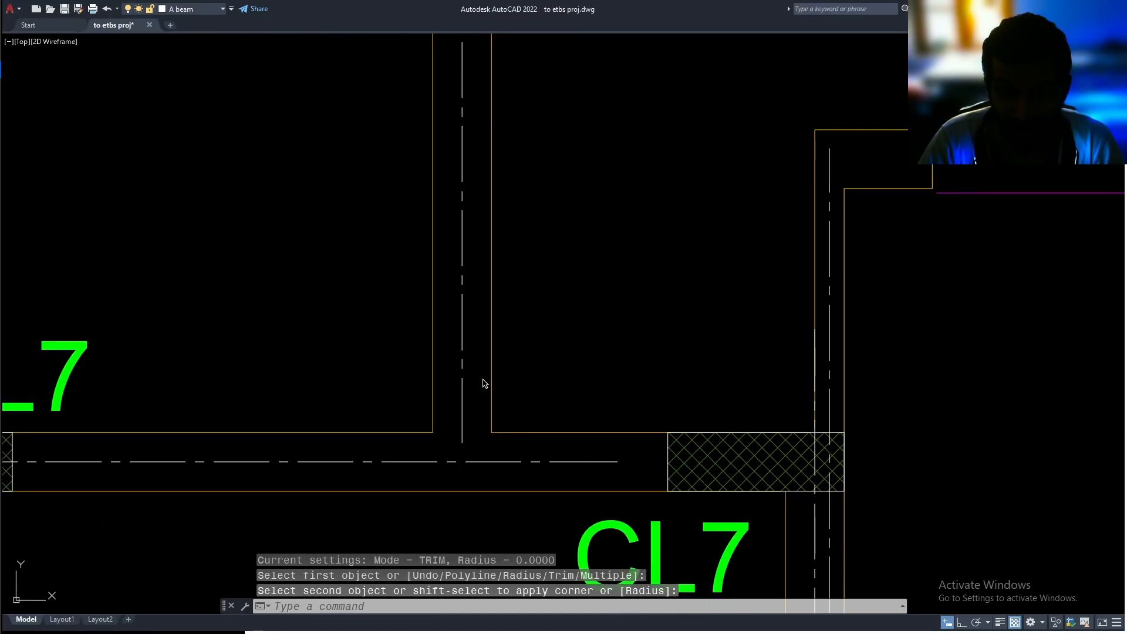
type("ex")
key("Return")
left_click_drag(476, 401, 452, 425)
scroll(463, 427, "down", 2)
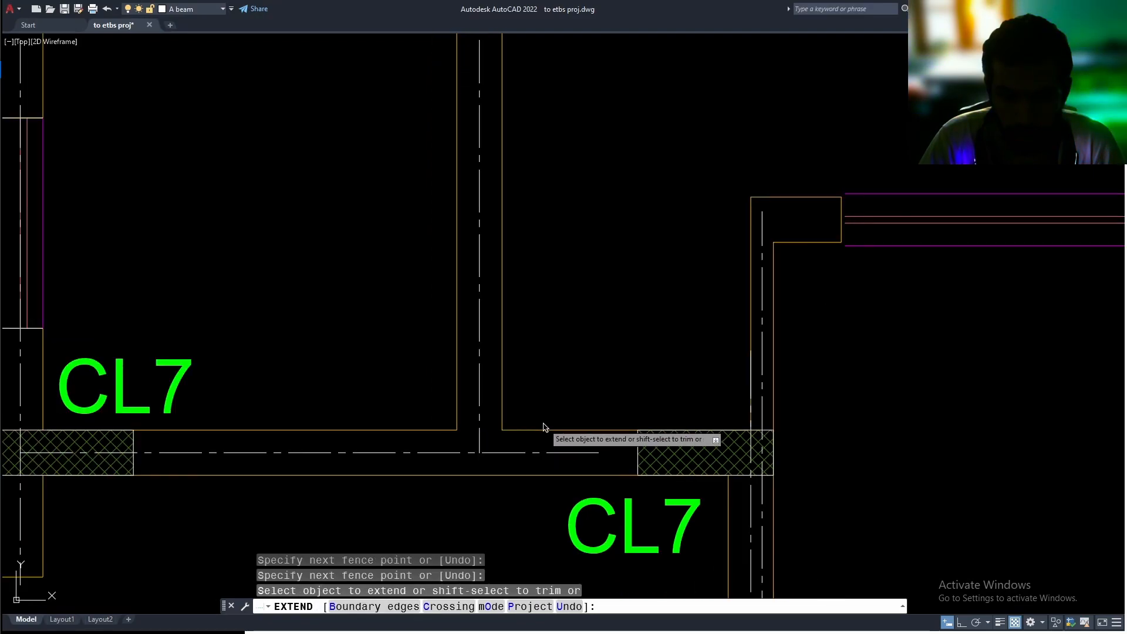
middle_click_drag(575, 408, 565, 428)
key("Escape")
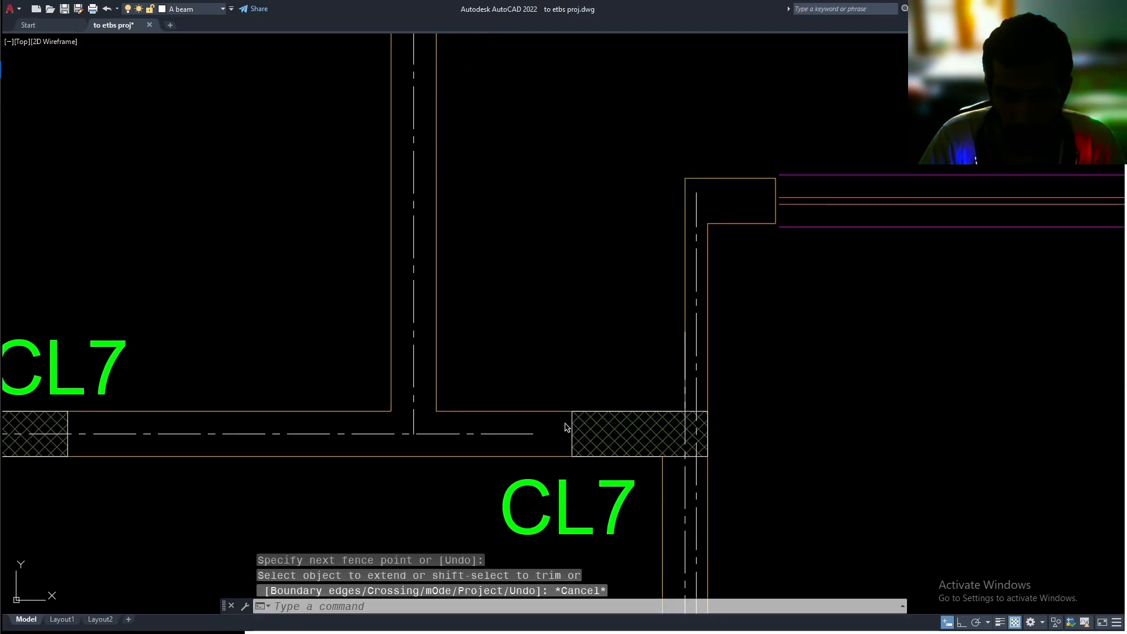
Fillet the bottom wall centerline with the short vertical wall centerline above the right CL7 column
type("f")
key("Return")
left_click(531, 434)
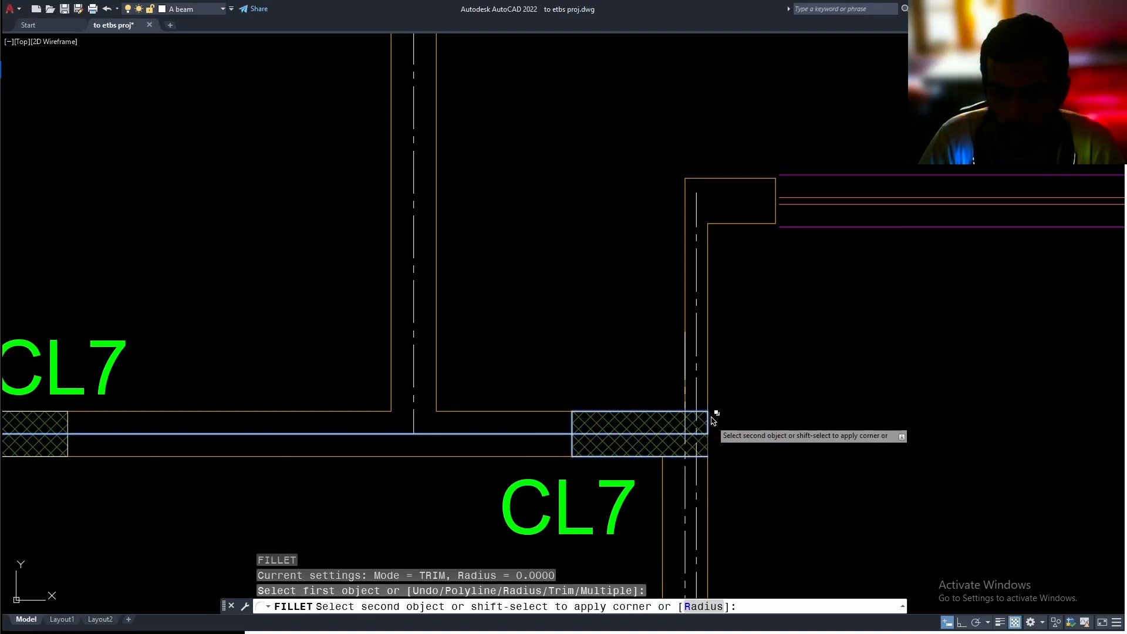
left_click(698, 276)
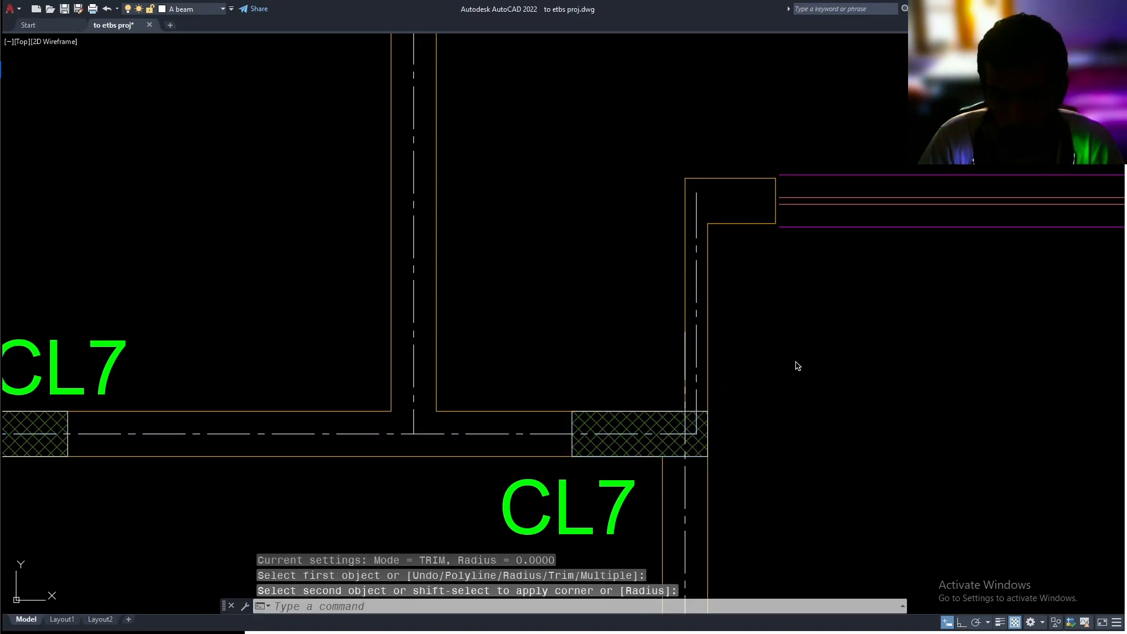
Fillet the same horizontal centerline with the vertical wall centerline running down from the right CL7 column
middle_click_drag(795, 362, 768, 296)
key("Return")
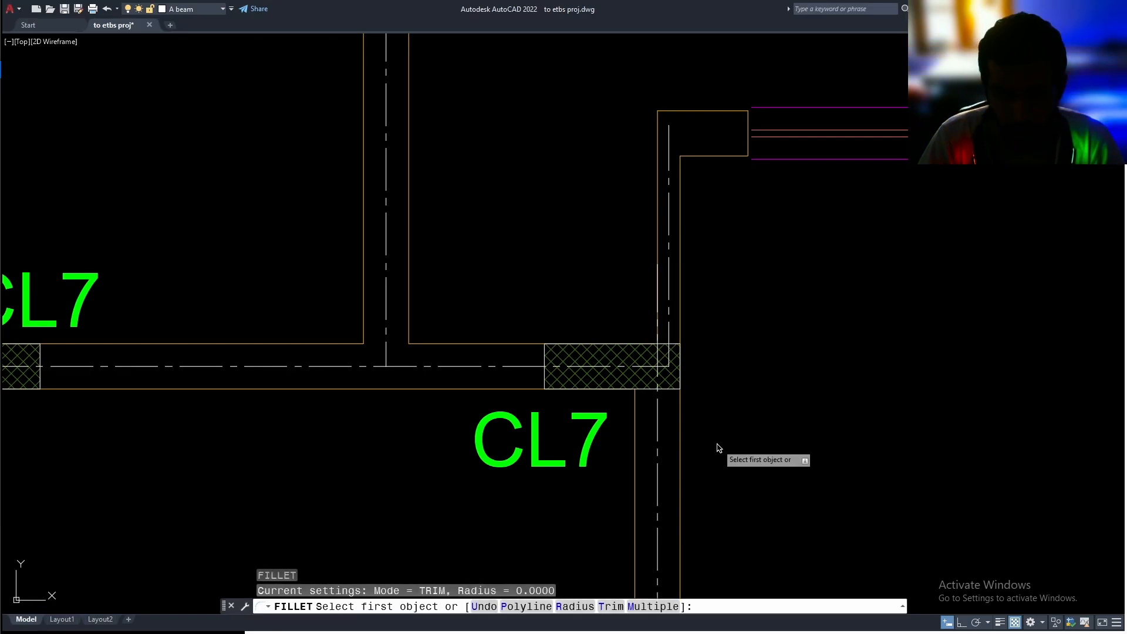
left_click(532, 367)
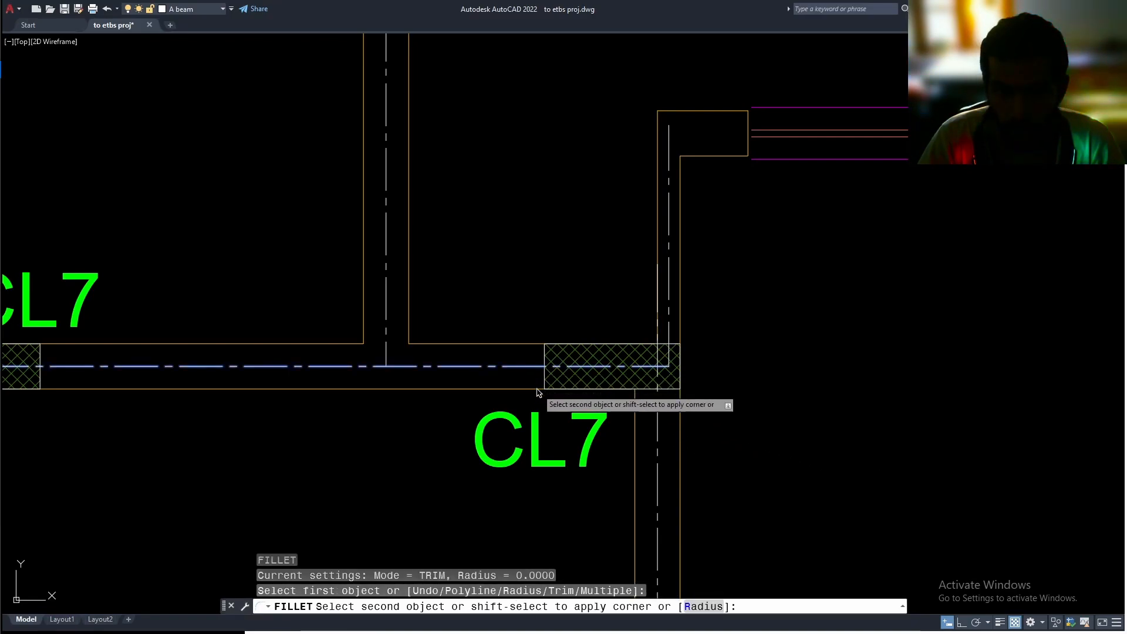
left_click(657, 423)
middle_click_drag(710, 406, 709, 443)
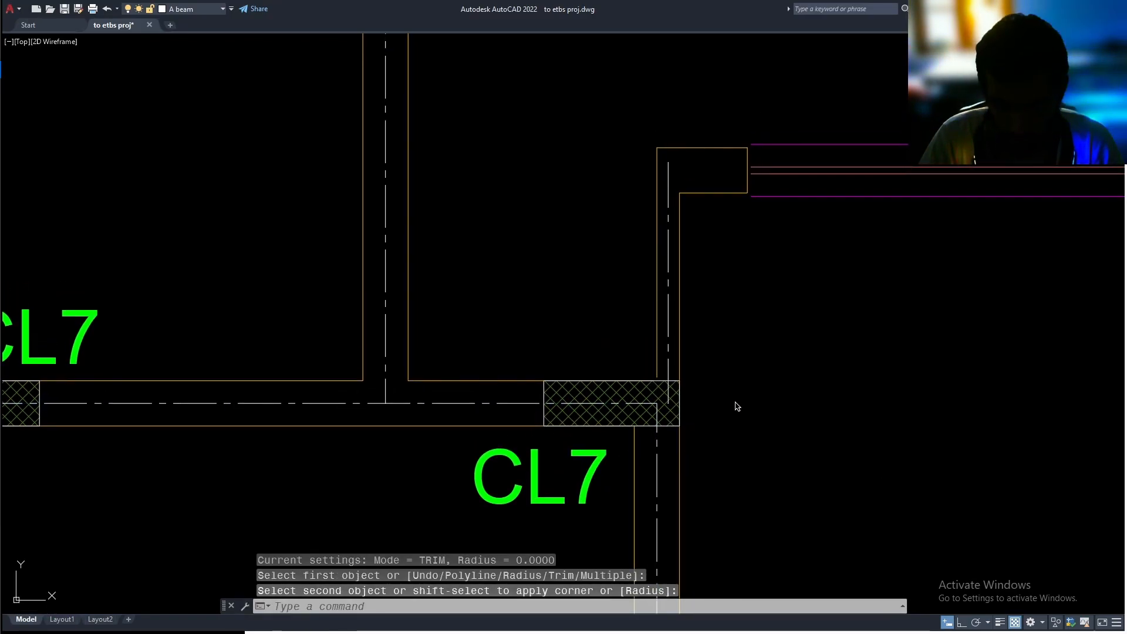
Fillet the horizontal centerline again with the short vertical centerline above the right CL7 column to reconnect that corner
key("Return")
left_click(543, 403)
left_click(669, 322)
middle_click_drag(754, 342, 758, 321)
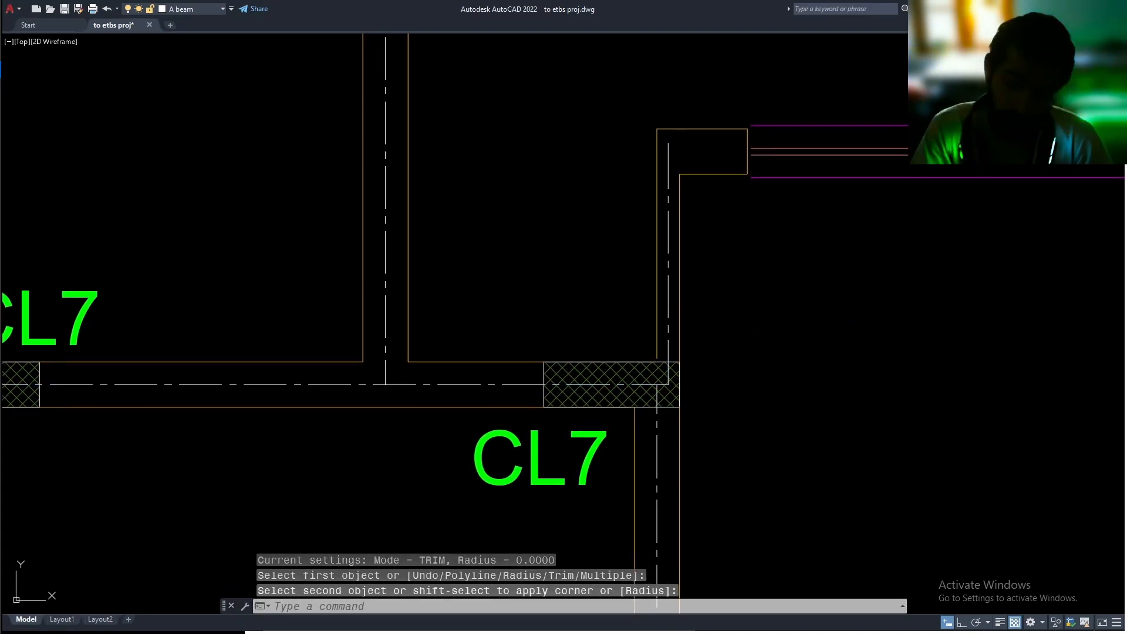
key("Escape")
scroll(665, 384, "up", 2)
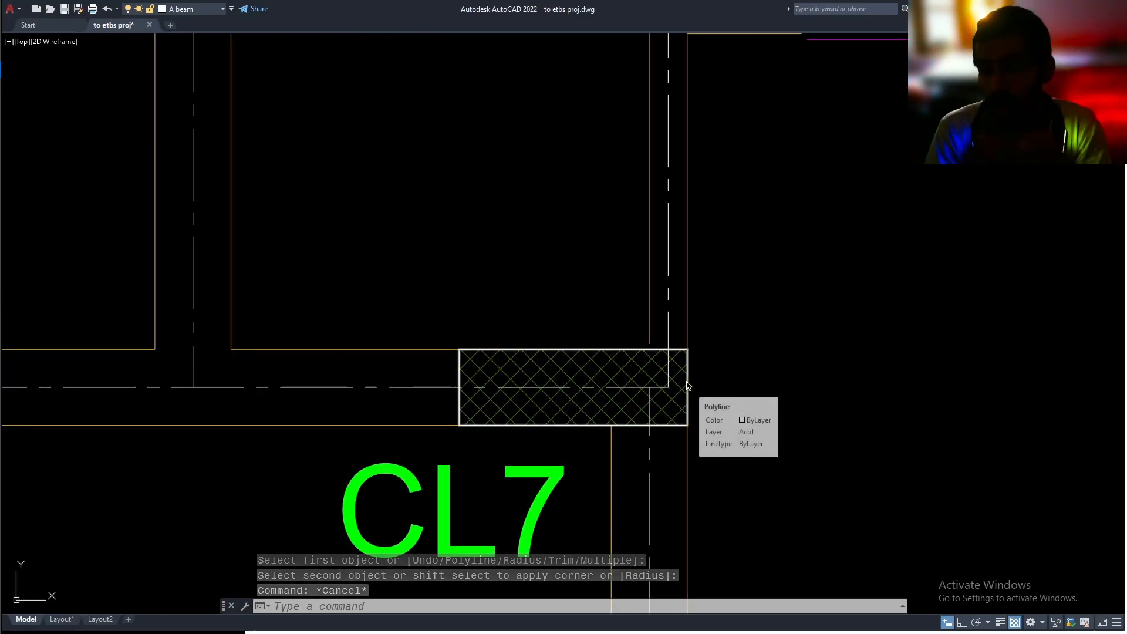
scroll(684, 389, "down", 1)
key("Escape")
key("Escape")
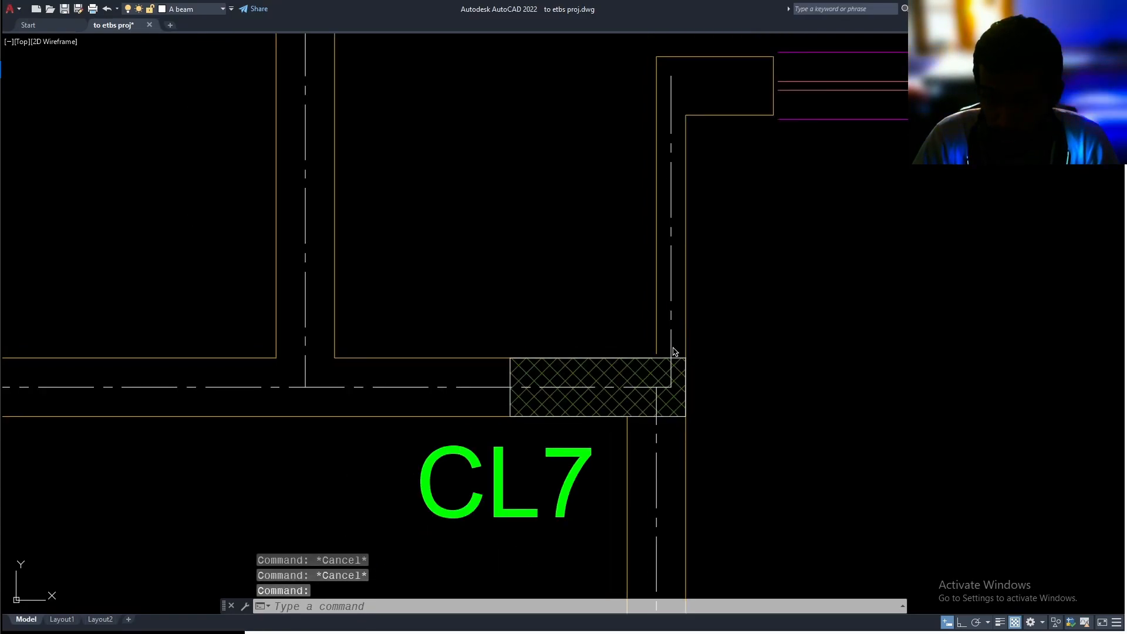
left_click(672, 350)
left_click(672, 386)
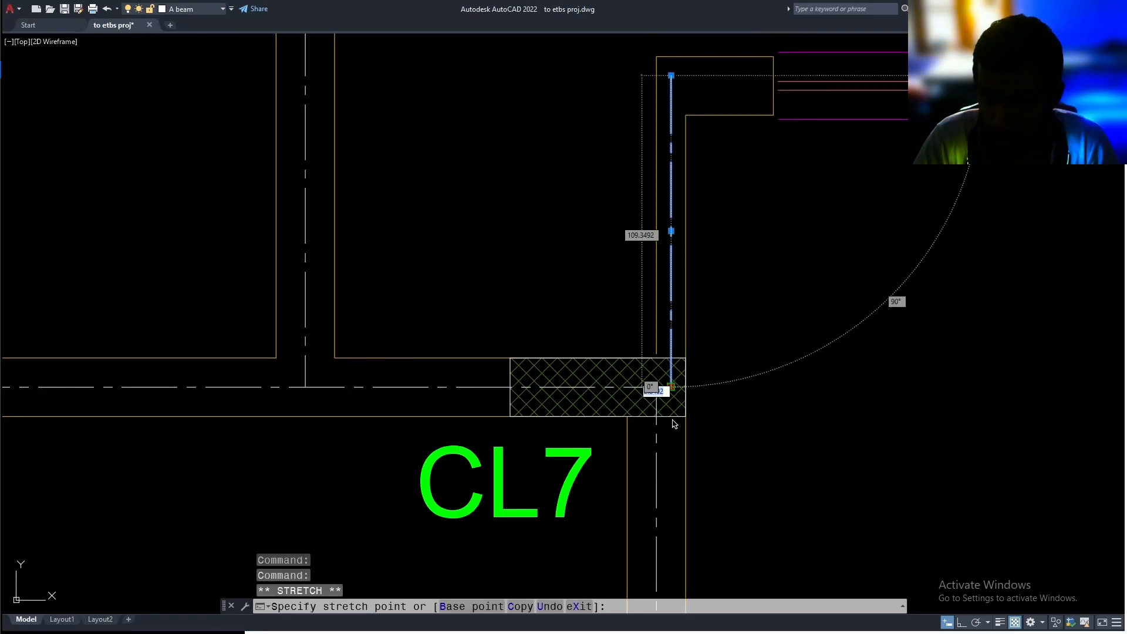
key("Escape")
key("ctrl+z")
Fillet the lower room's bottom wall centerline with its right wall centerline at the right CL3 column
scroll(745, 452, "down", 3)
middle_click_drag(744, 451, 687, 189)
type("f")
key("Return")
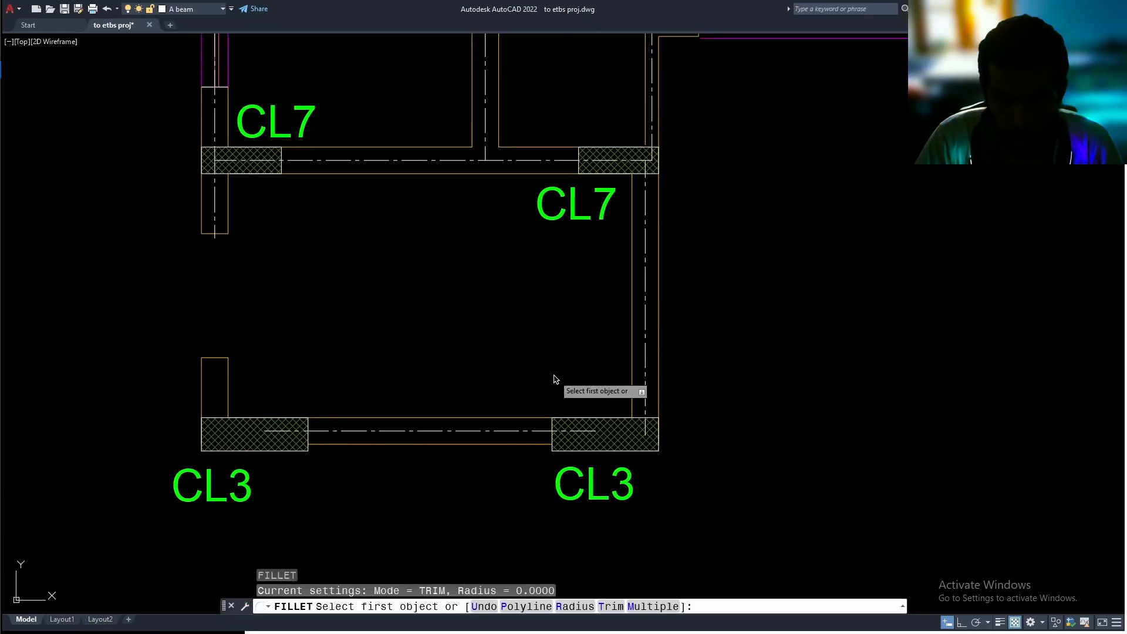
left_click(552, 431)
left_click(647, 387)
Fillet the lower room's bottom wall centerline with the left wall centerline at the left CL3 column
middle_click_drag(561, 410, 438, 483)
key("Return")
left_click(414, 476)
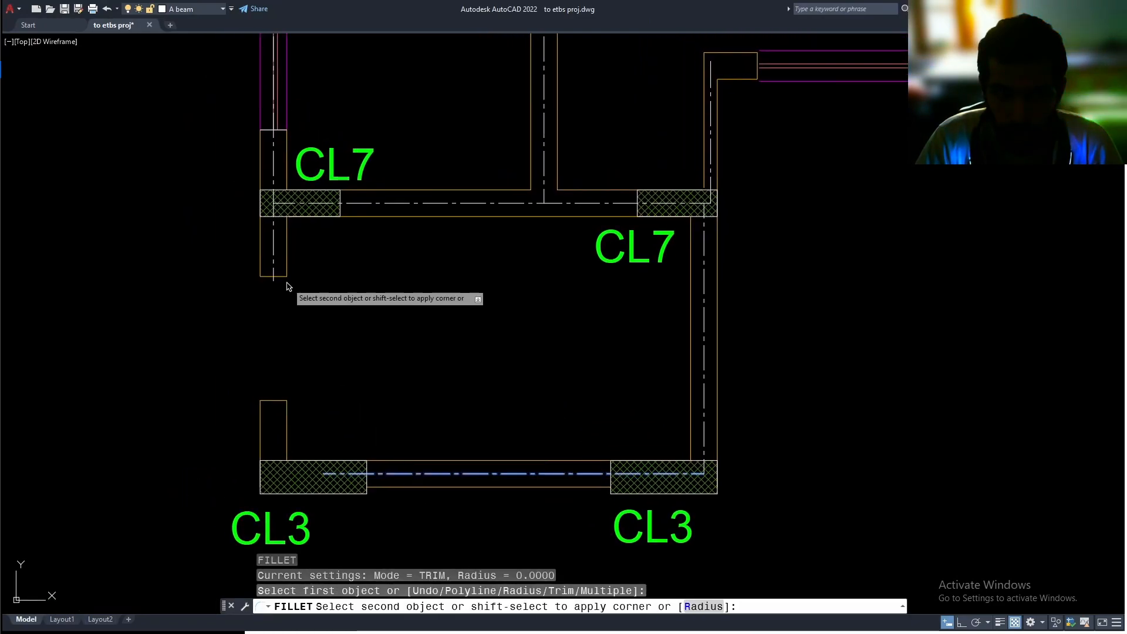
left_click(274, 265)
Fillet the wall centerline beside CL1 with the short vertical centerline above CL7 at the far end of the window wall
middle_click_drag(494, 350, 458, 458)
mouse_move(505, 413)
middle_mouse_down()
mouse_move(372, 452)
mouse_move(268, 500)
middle_mouse_up()
middle_click_drag(561, 369, 353, 425)
type("f")
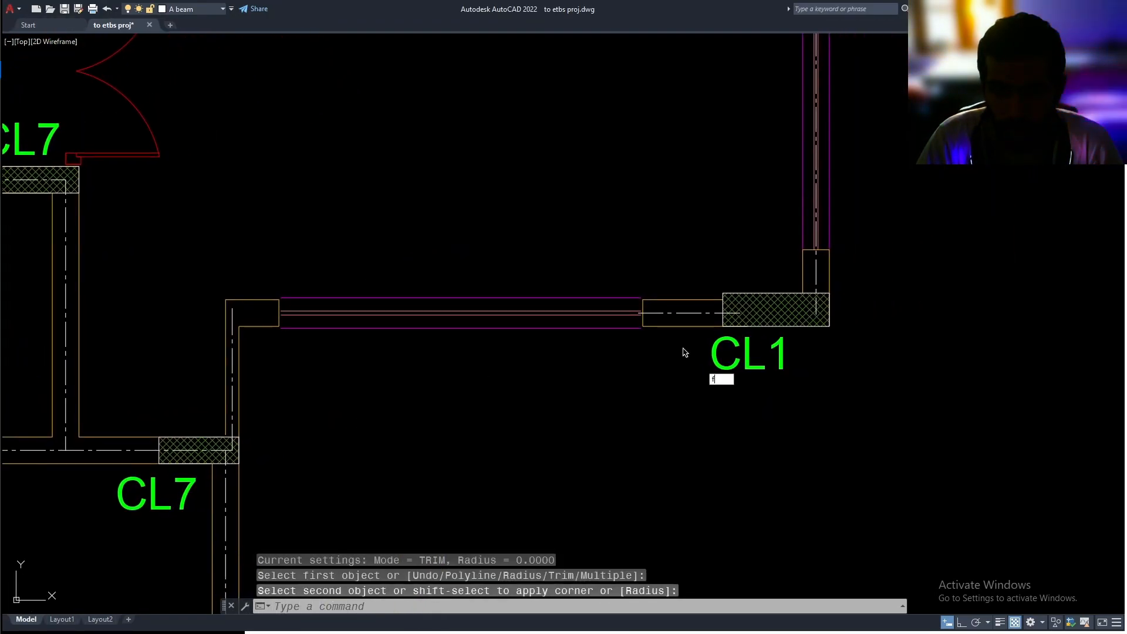
key("Return")
left_click(681, 314)
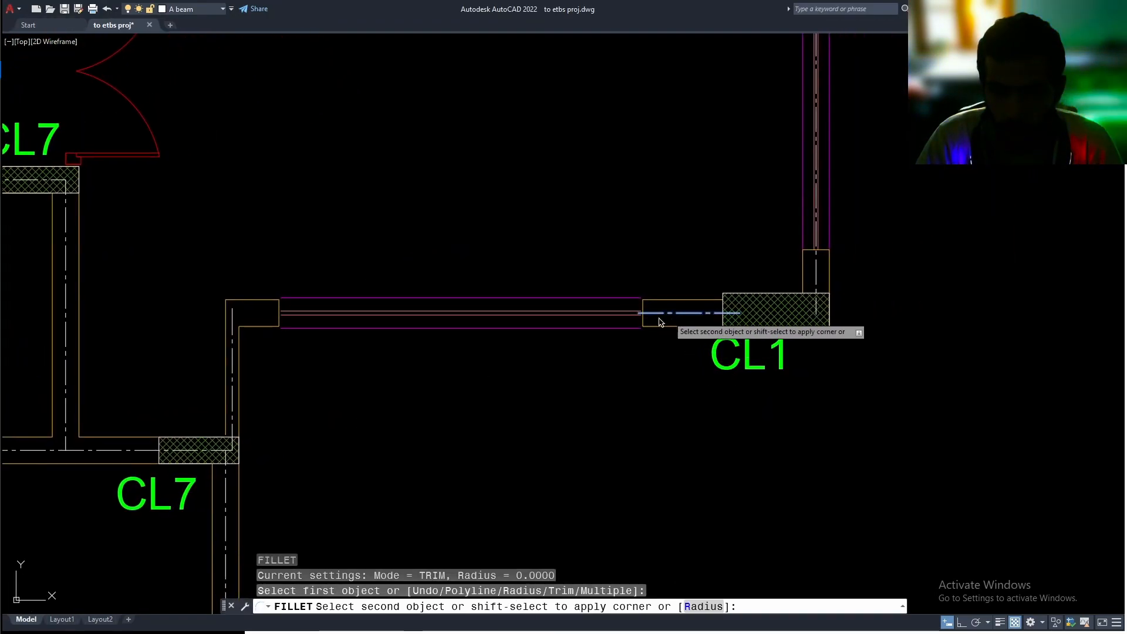
left_click(235, 341)
Fillet the window wall's centerline with the right wall centerline at the CL1 column
key("Return")
left_click(713, 313)
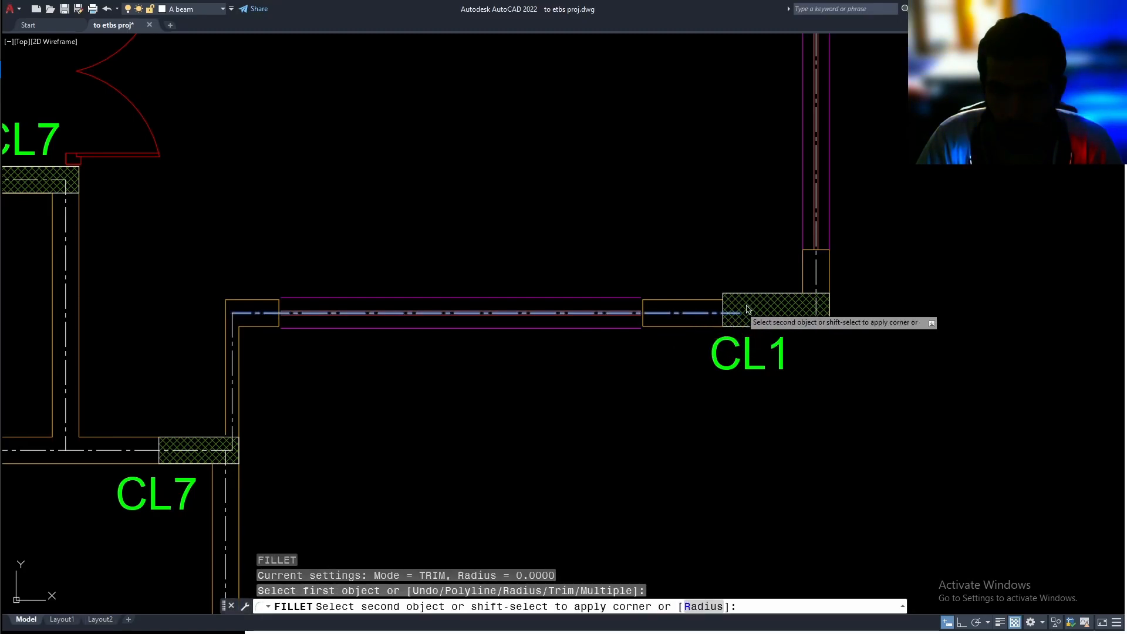
left_click(816, 275)
scroll(758, 417, "down", 3)
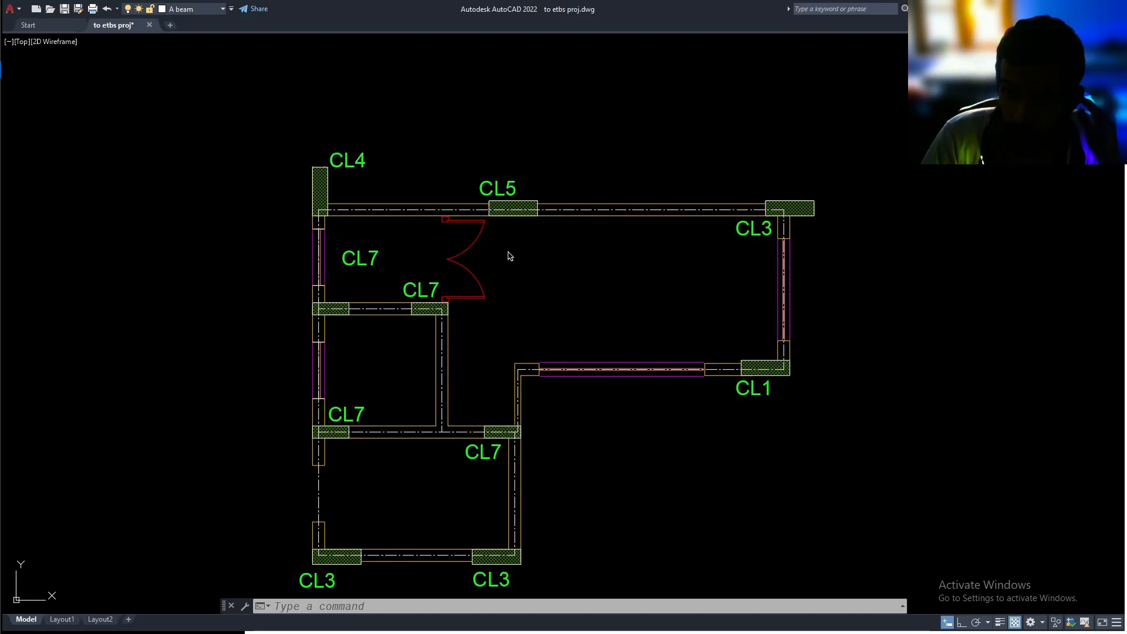
Make Aslab the current layer
left_click(181, 9)
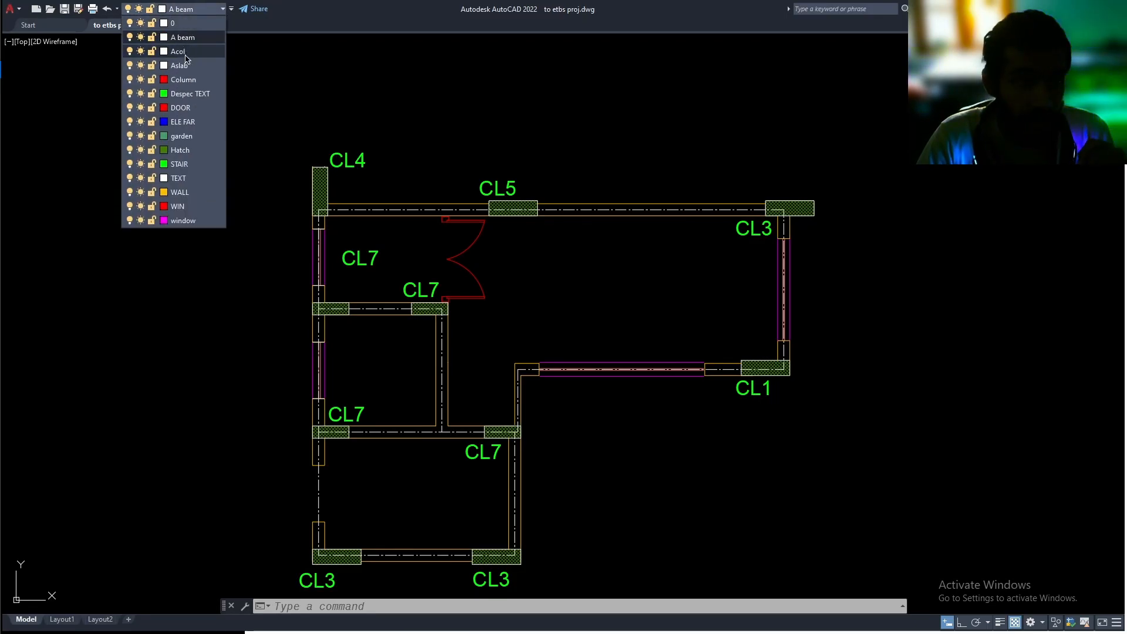
left_click(179, 65)
scroll(475, 242, "up", 1)
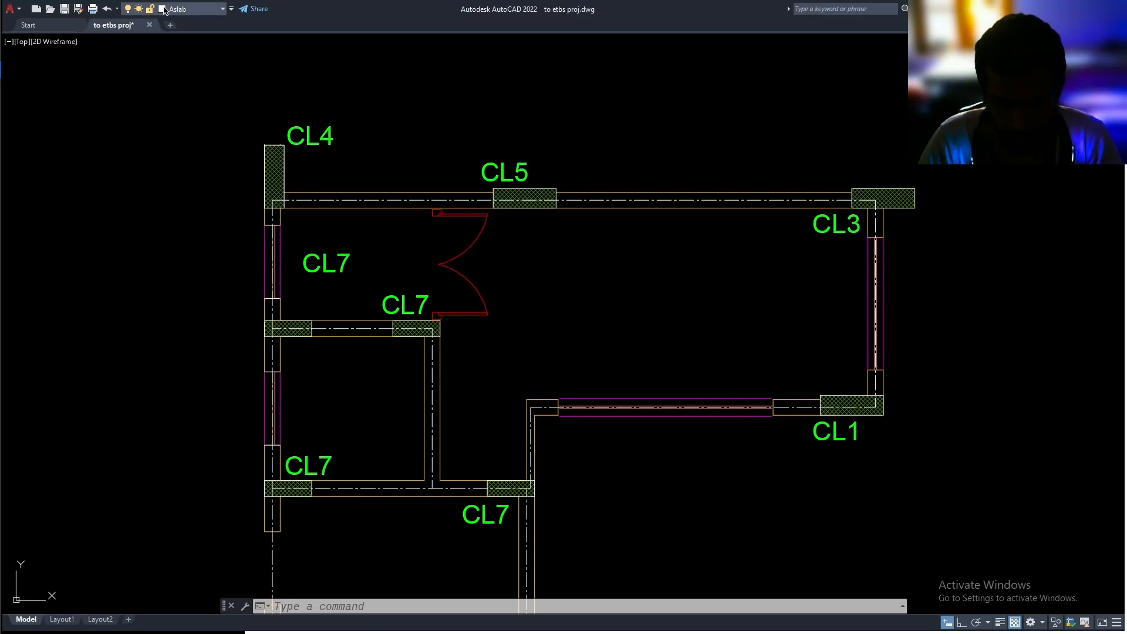
Isolate the A beam layer with LayerWalk and accept the layer state changes on closing
type("lay")
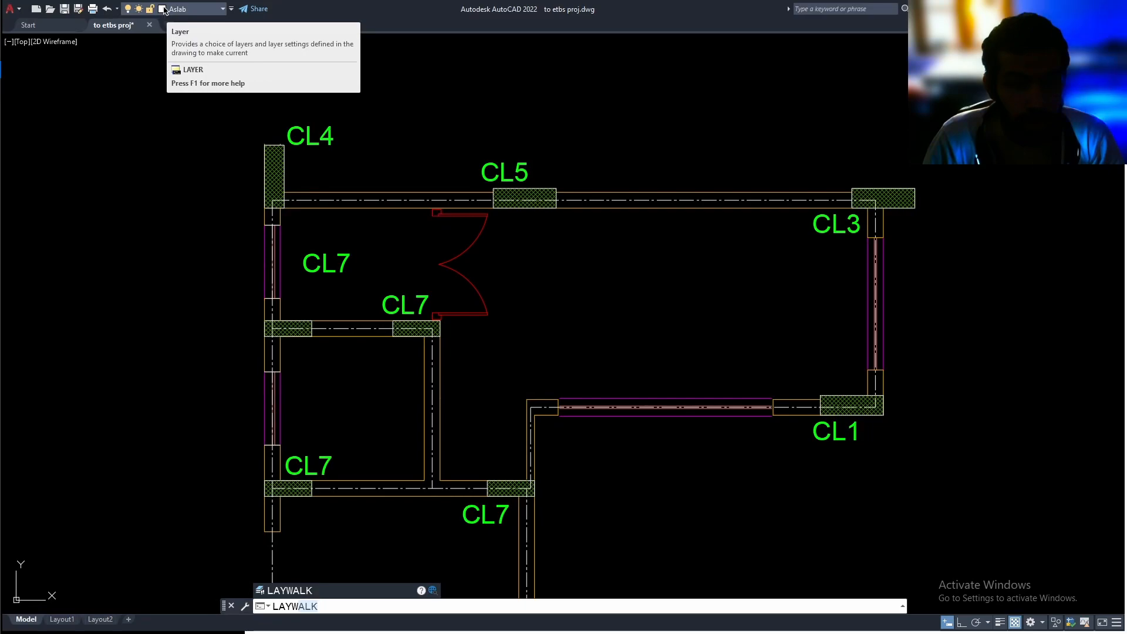
key("Return")
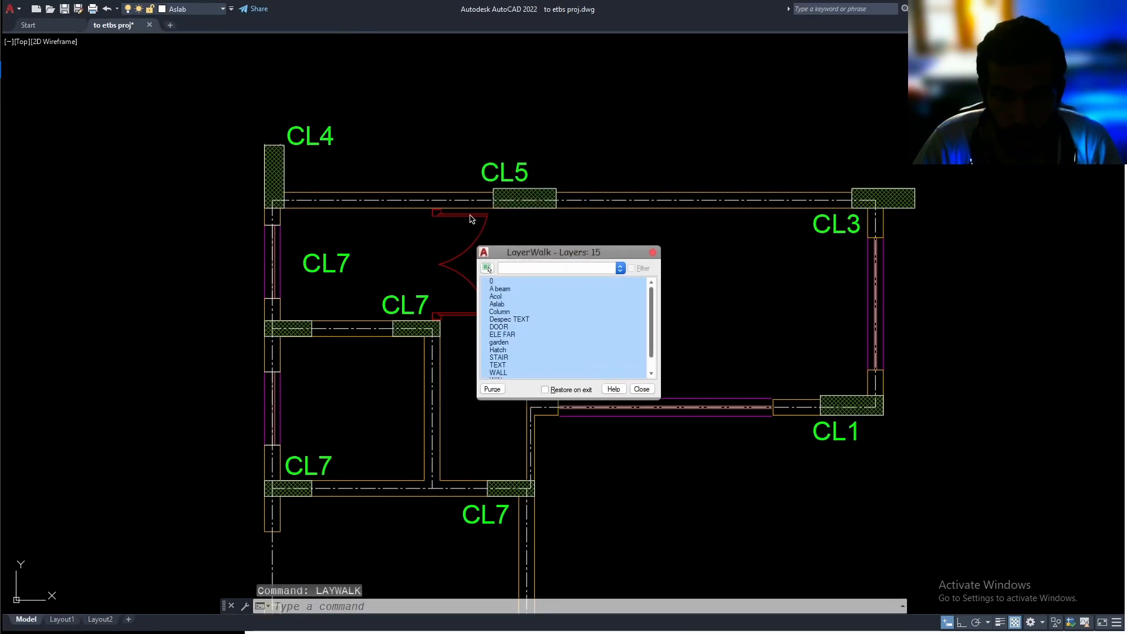
left_click(507, 289)
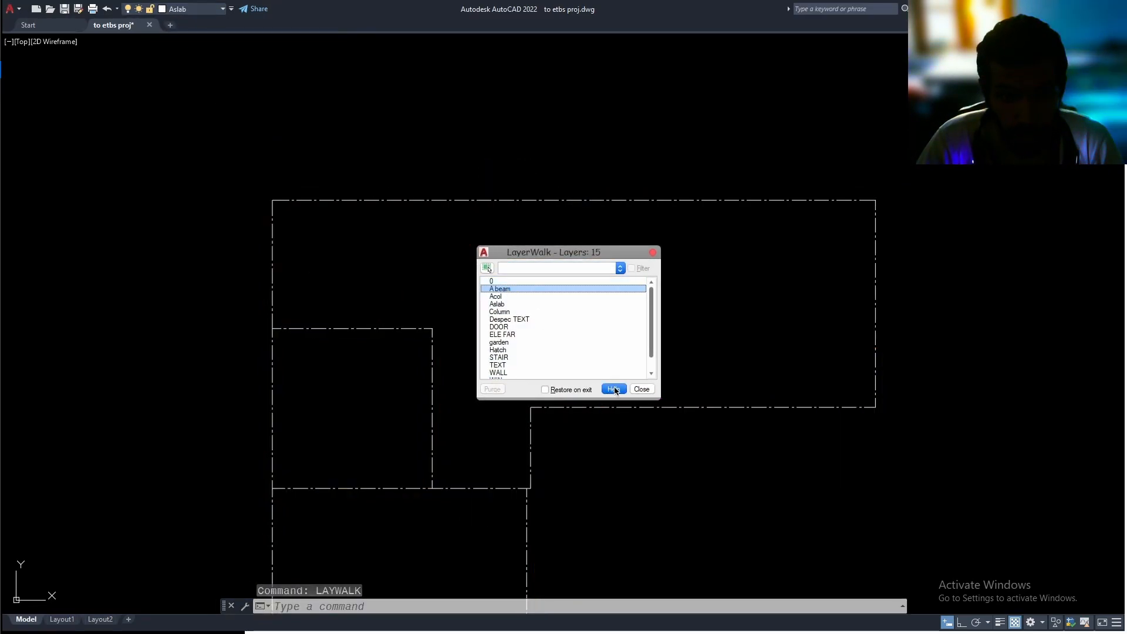
left_click(641, 389)
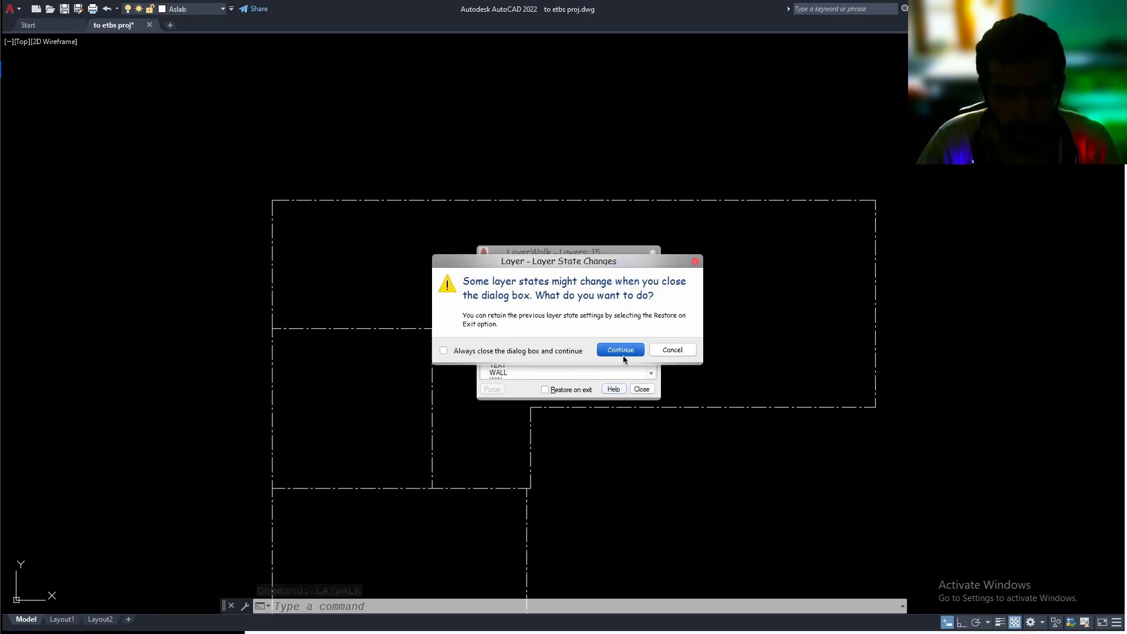
left_click(620, 354)
Copy all the beam lines to the empty space to the right of the original plan
middle_click_drag(648, 383, 528, 327)
left_click(684, 210)
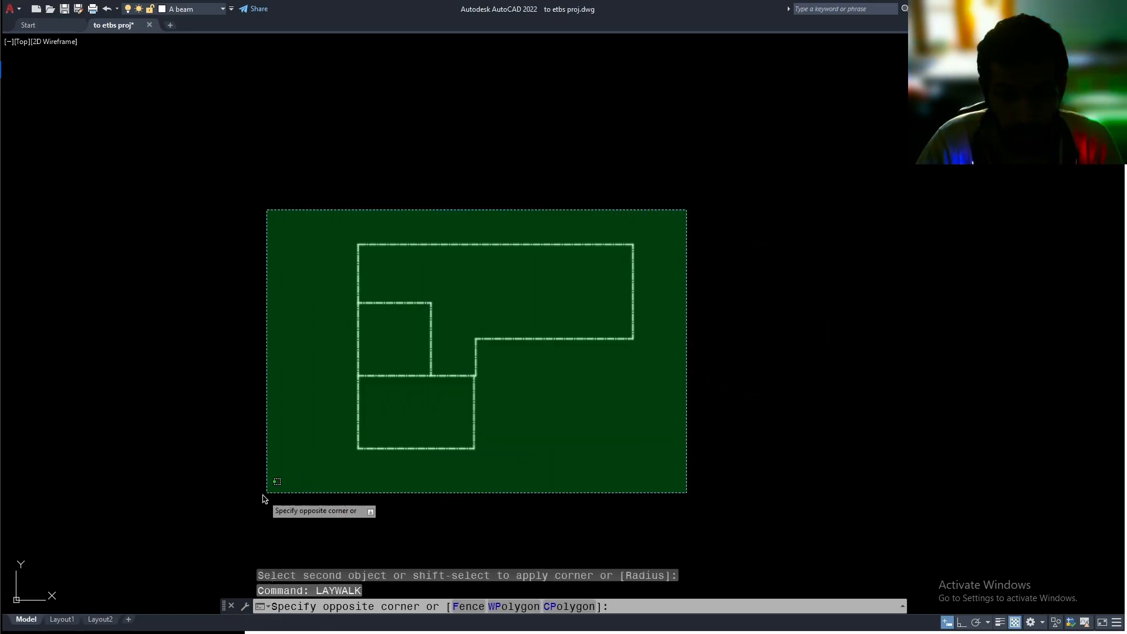
left_click(280, 491)
type("co")
key("Return")
left_click(530, 422)
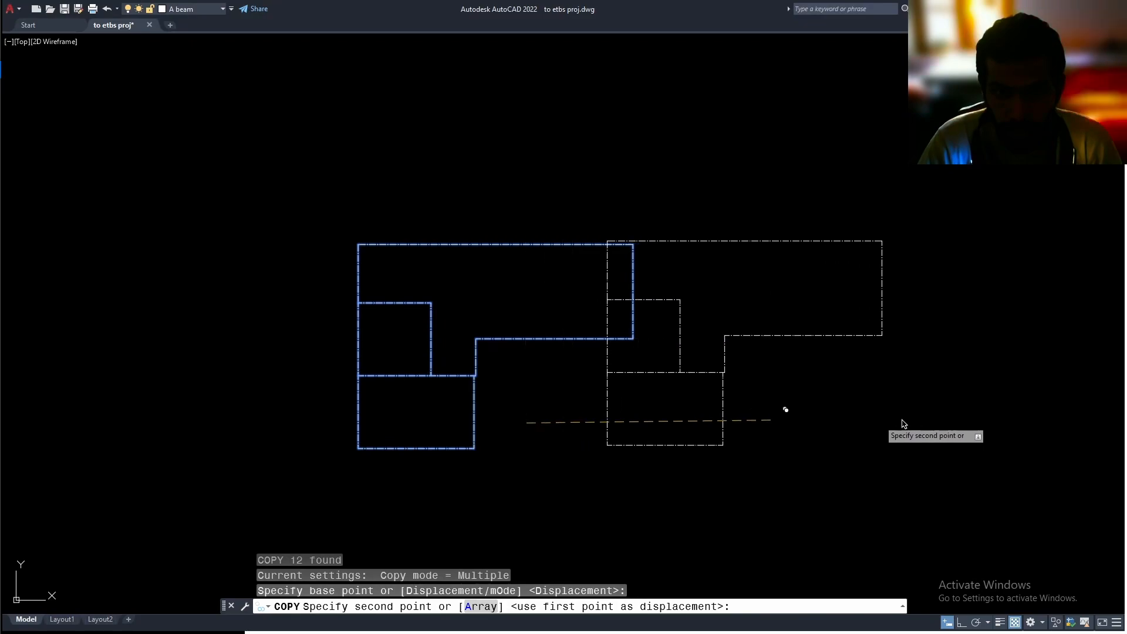
left_click(998, 415)
key("Escape")
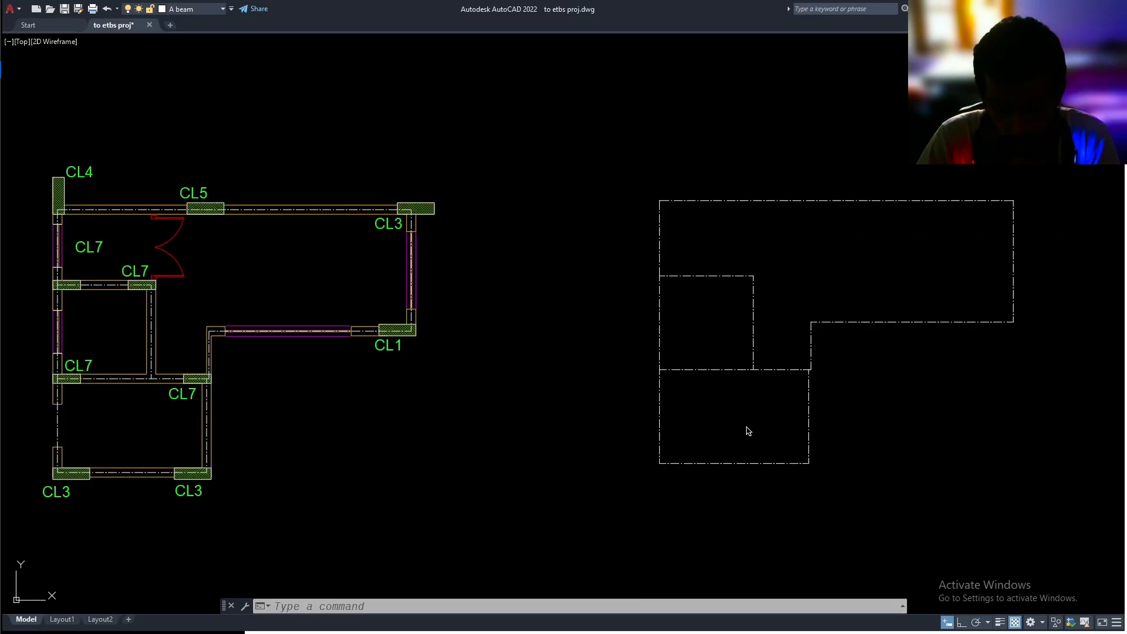
Make Aslab the current layer and set its color to index 100
left_click(188, 9)
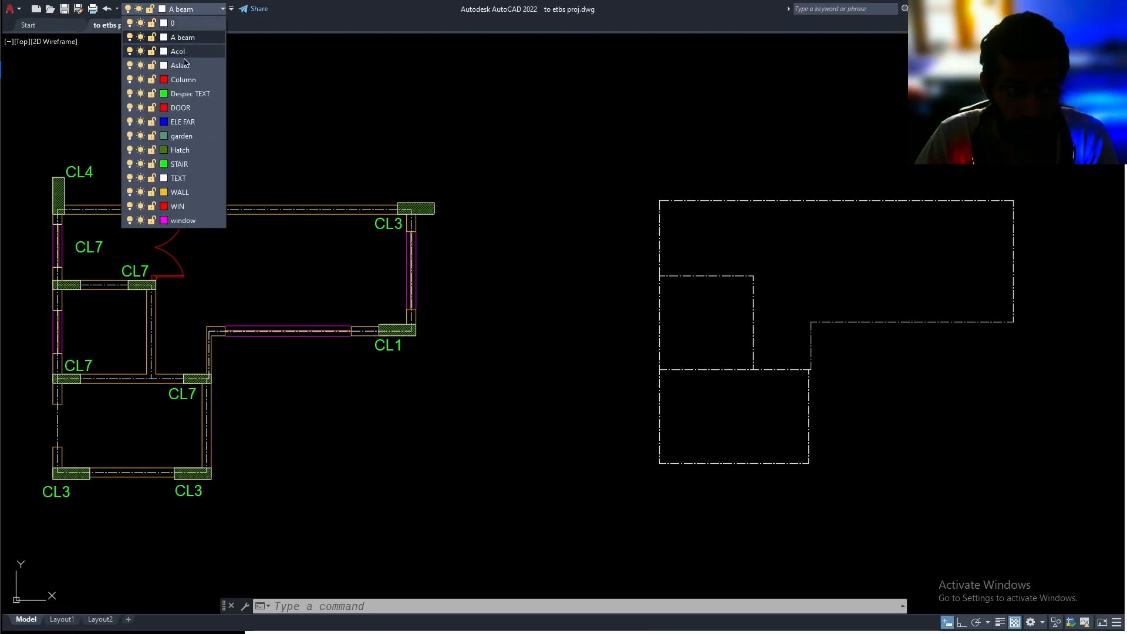
left_click(186, 66)
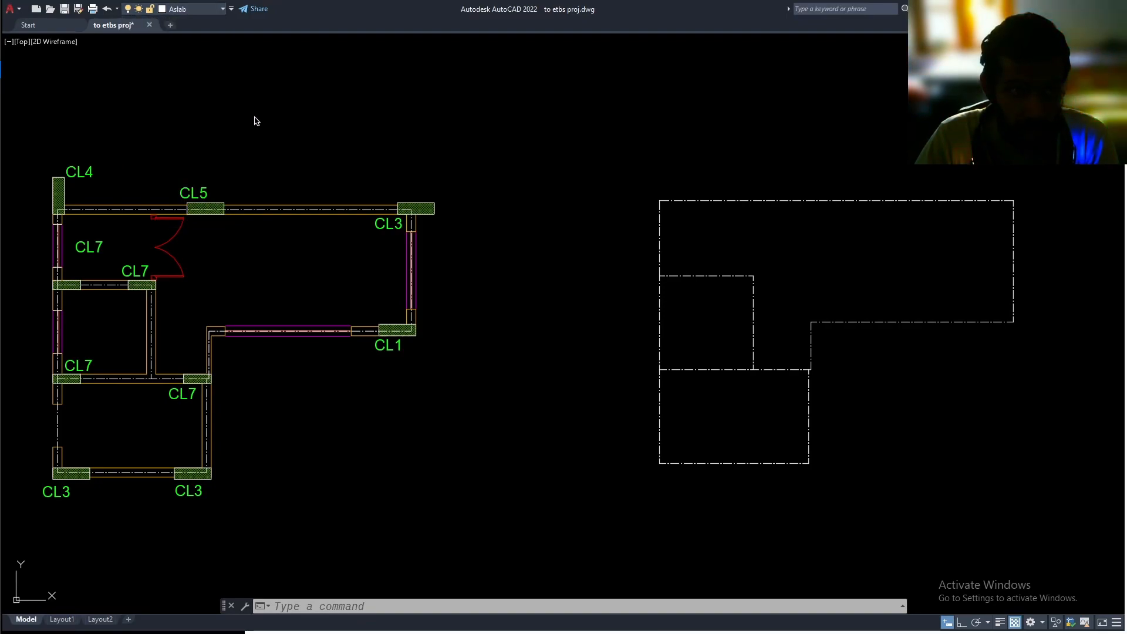
left_click(188, 10)
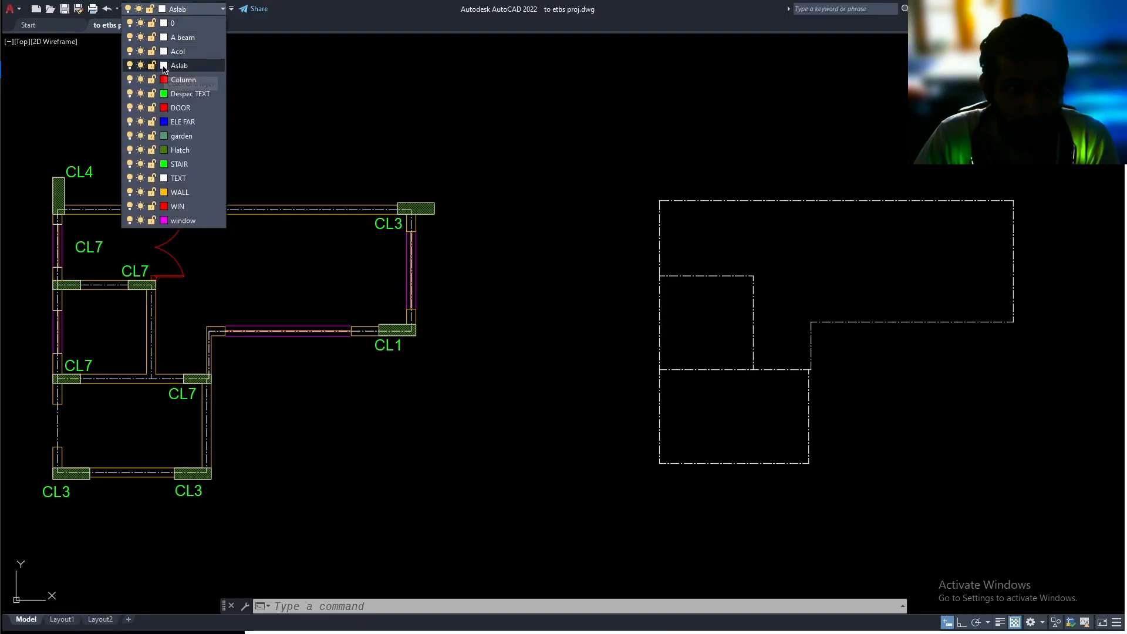
left_click(164, 65)
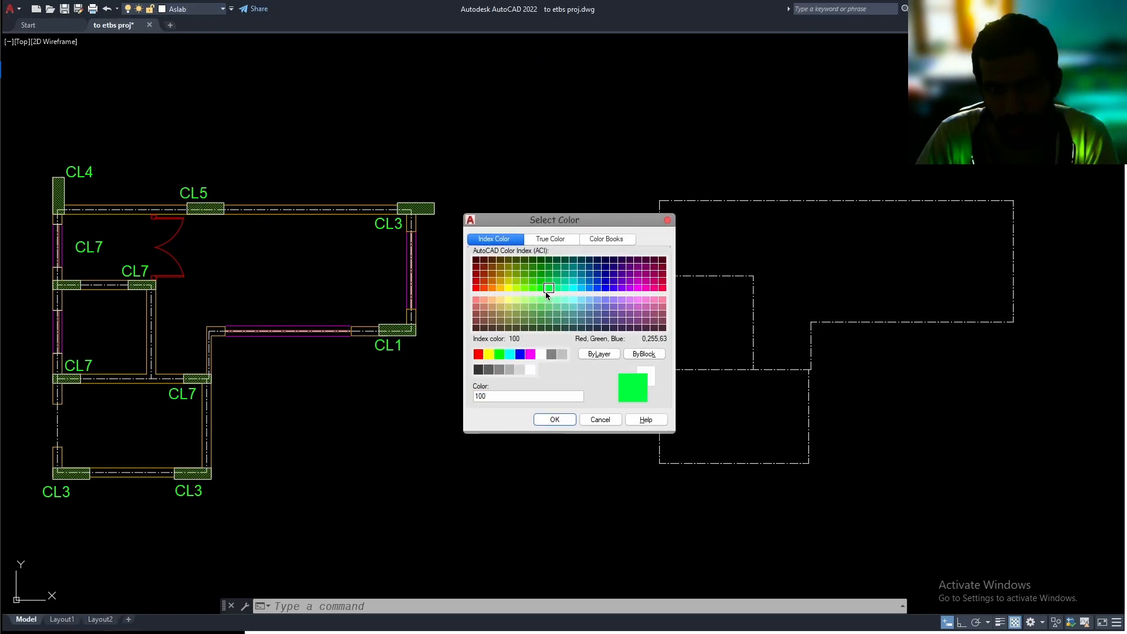
left_click(555, 420)
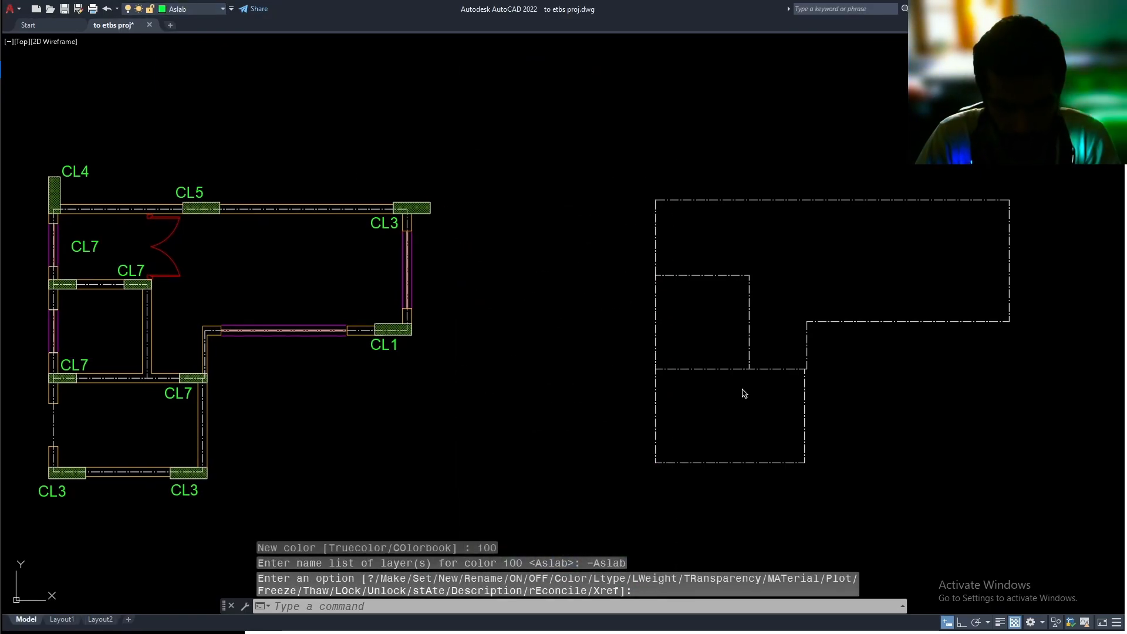
Draw a slab rectangle about 323 by 203 over the lower room of the copied beam layout
key("Return")
middle_click_drag(750, 388, 755, 372)
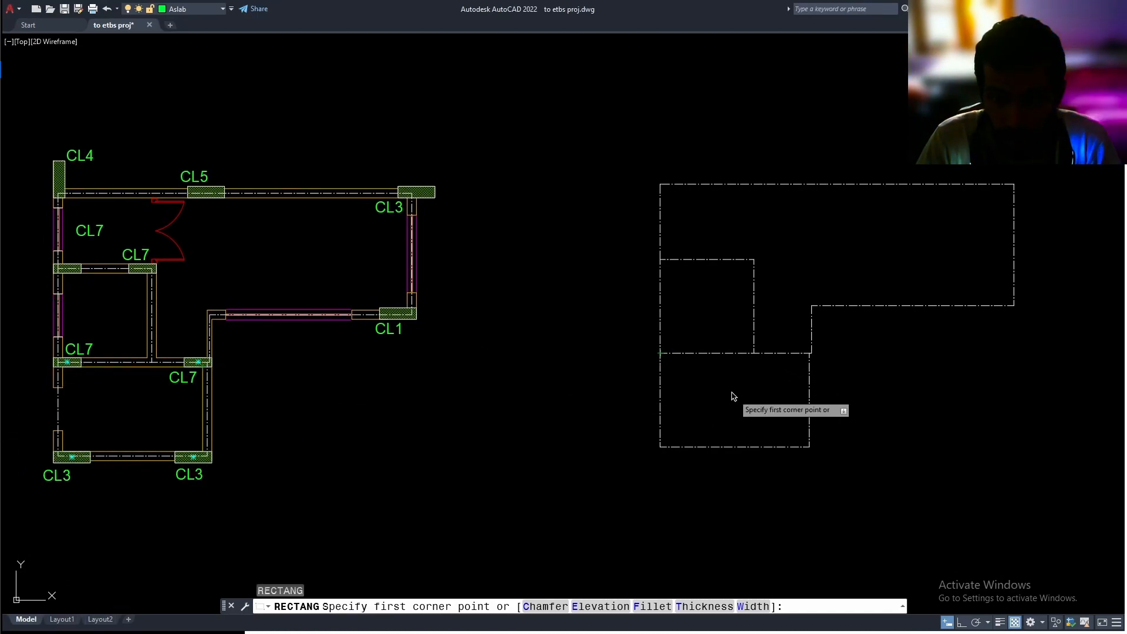
left_click(659, 353)
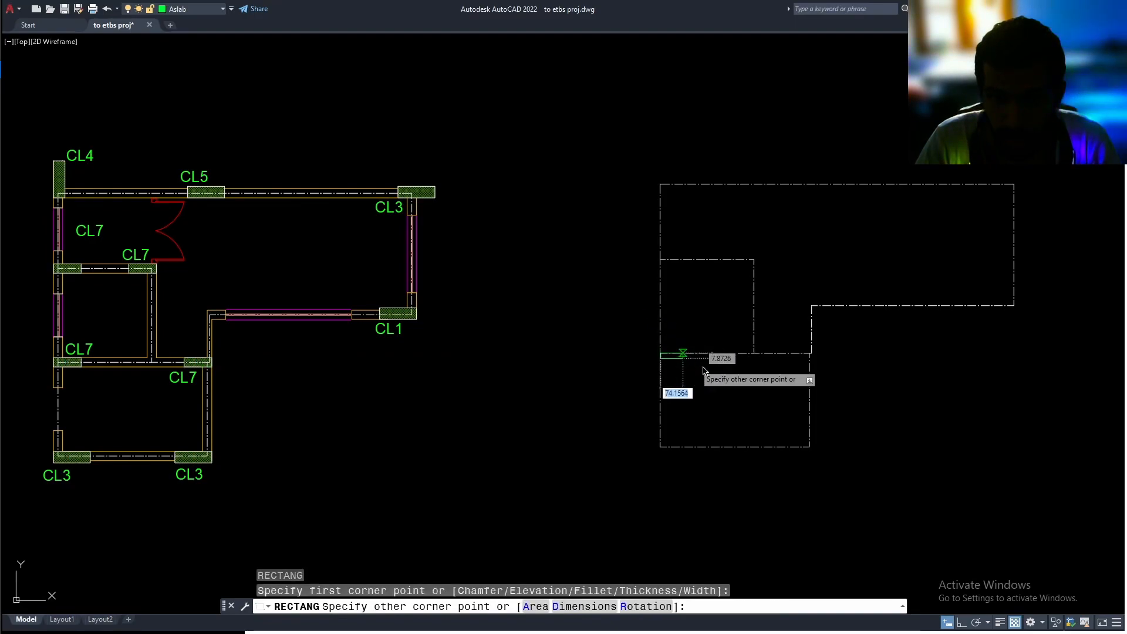
left_click(806, 450)
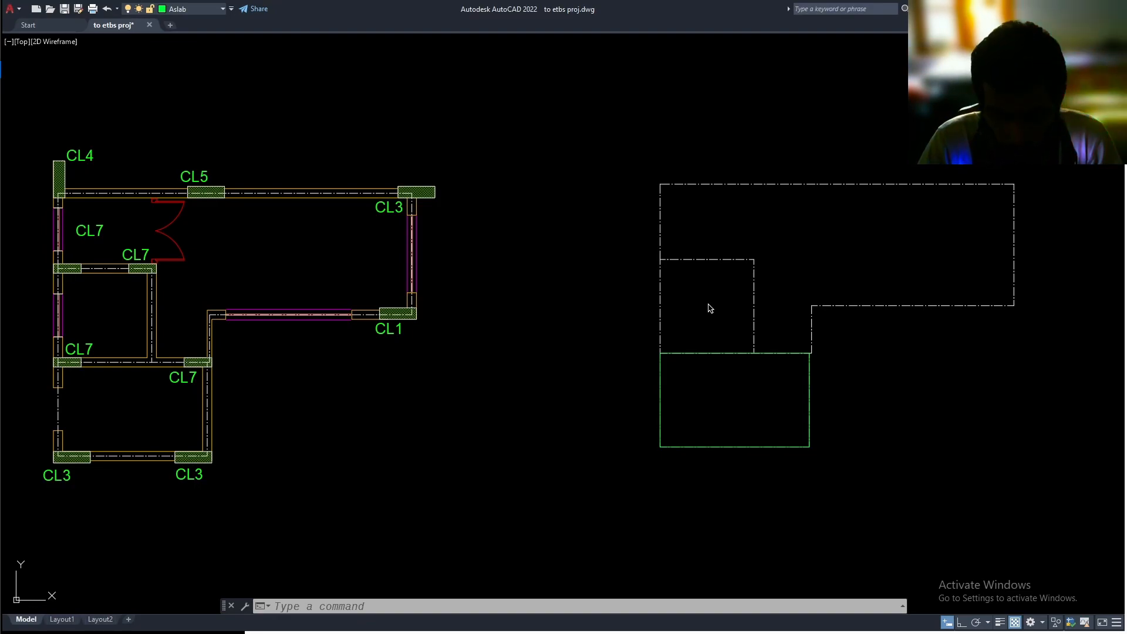
type("c")
key("Return")
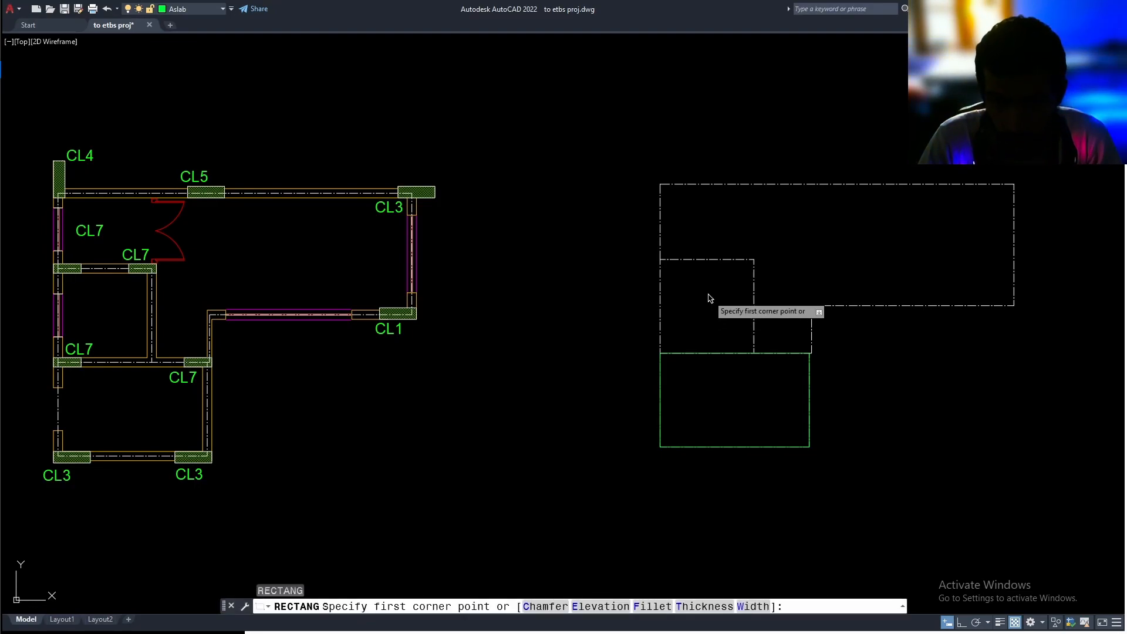
left_click(660, 259)
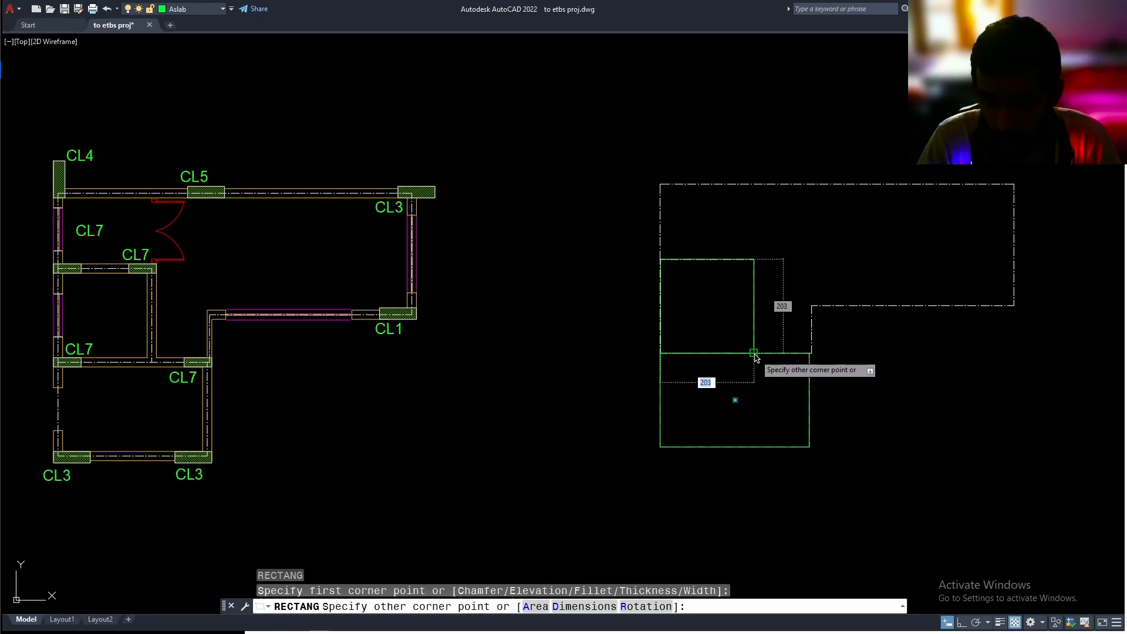
key("Escape")
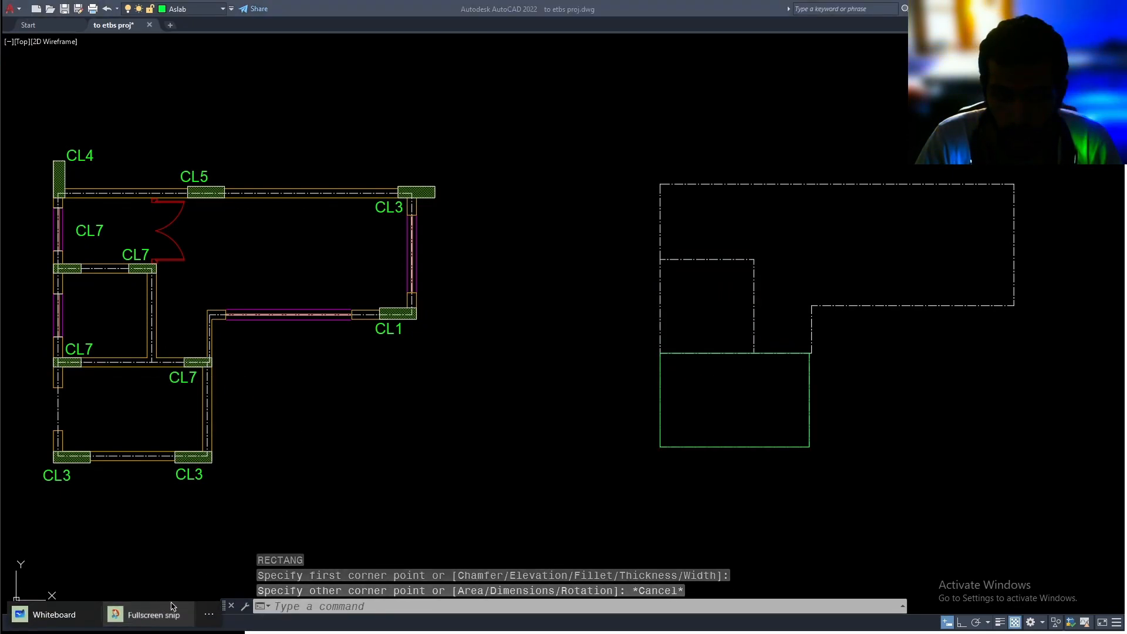
Take a fullscreen snip in Snip & Sketch, mark the beam junctions above the lower slab as "node" with an arrow, and return to AutoCAD
key("super+shift+s")
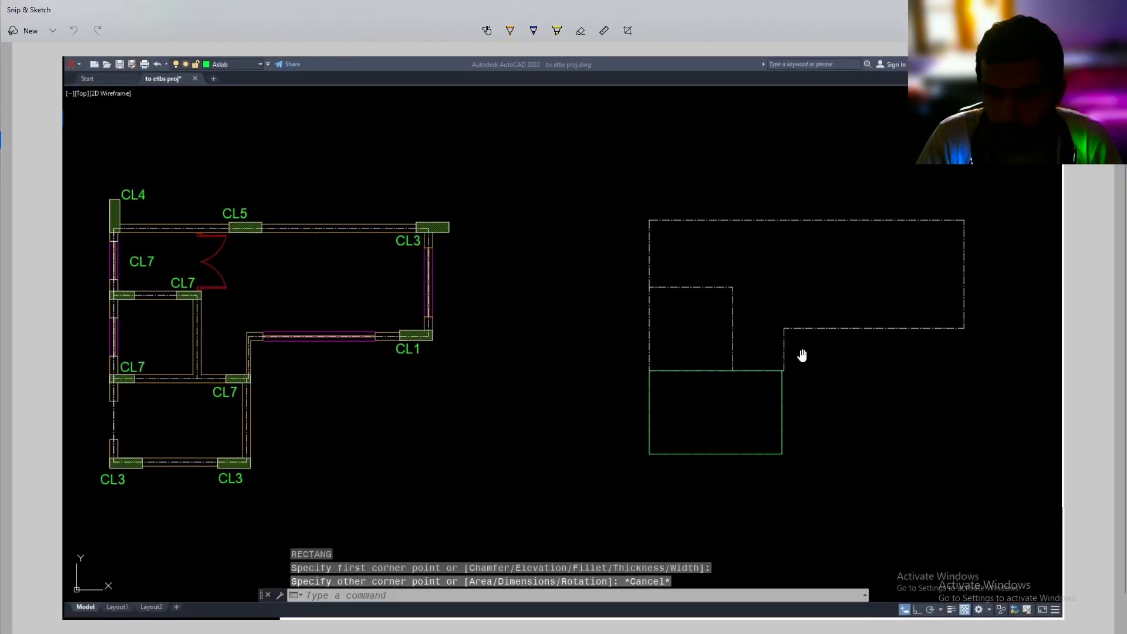
scroll(714, 397, "up", 3, "ctrl")
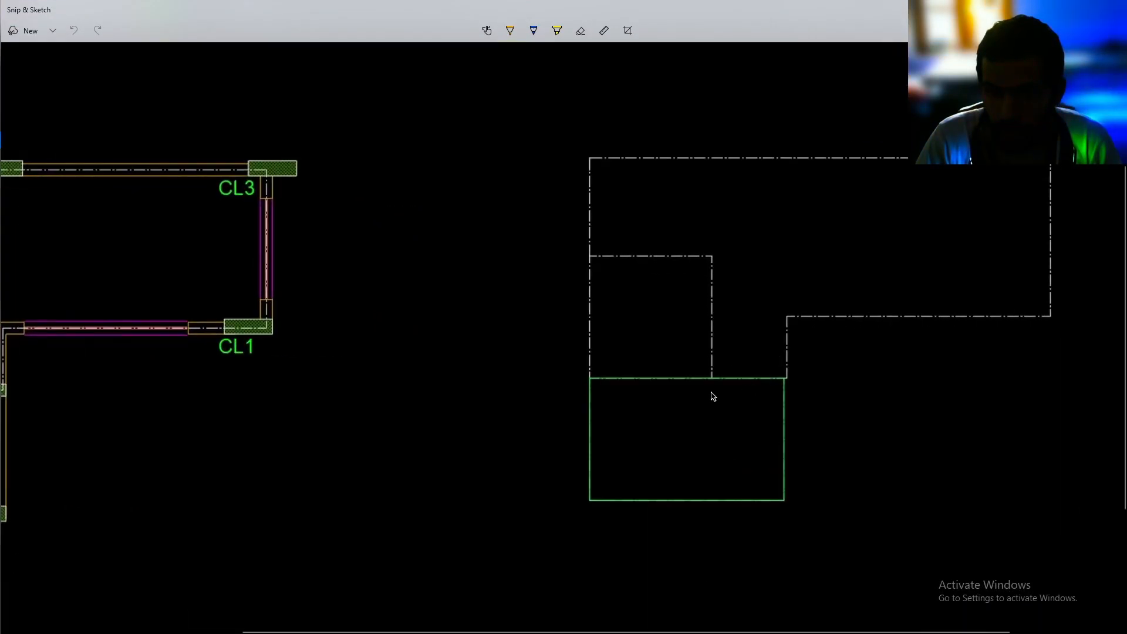
mouse_move(816, 412)
left_mouse_down()
mouse_move(881, 412)
mouse_move(896, 394)
mouse_move(972, 417)
left_mouse_up()
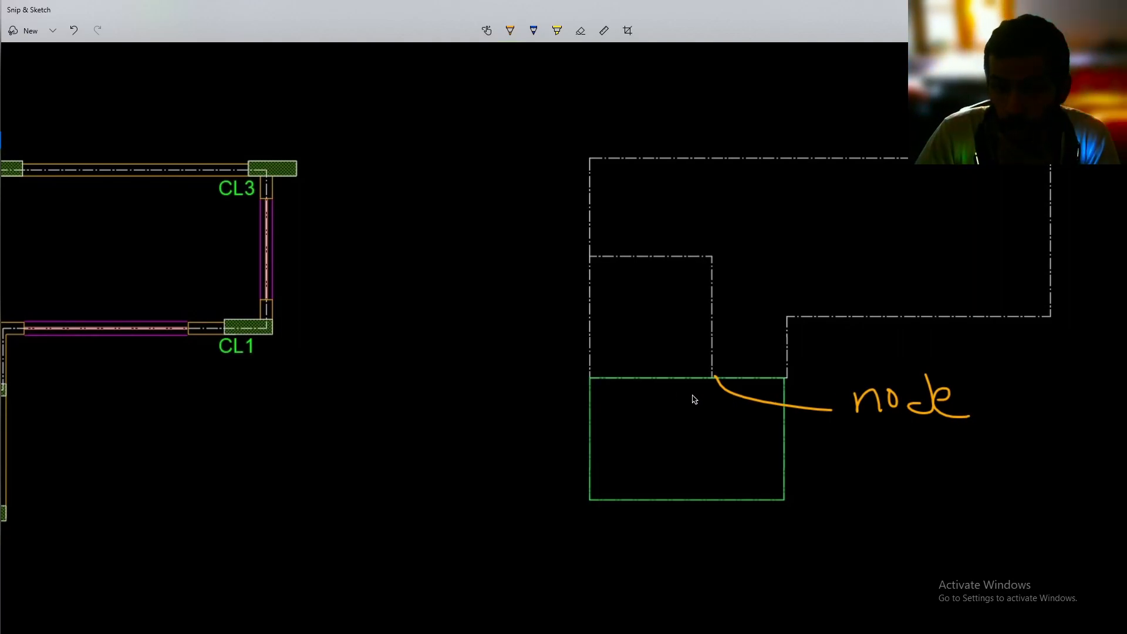
left_click_drag(590, 380, 547, 403)
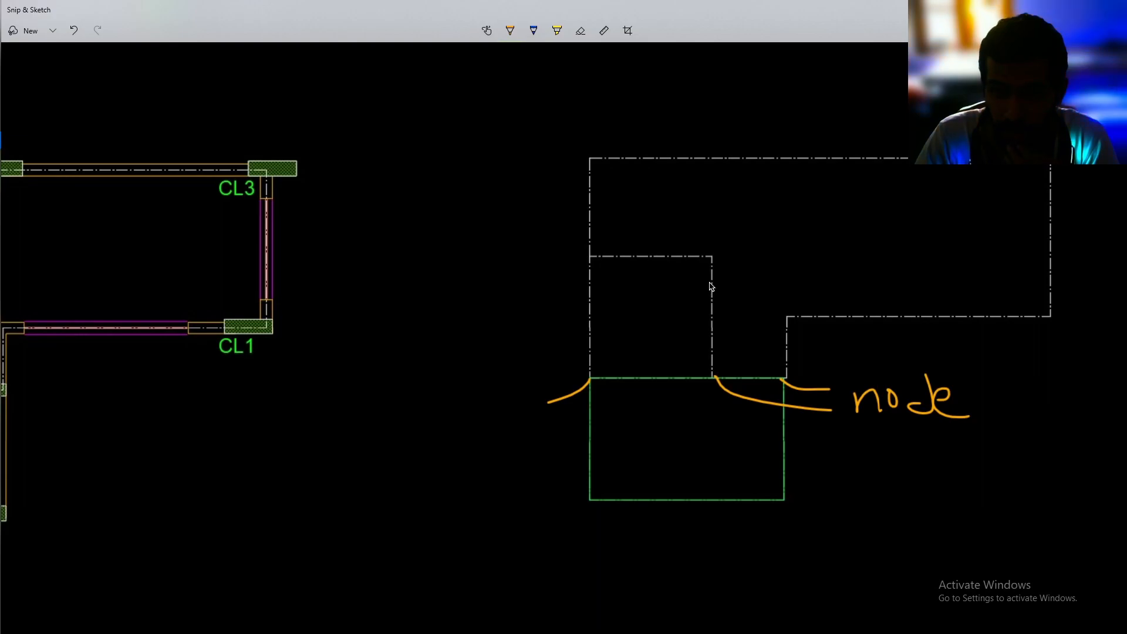
left_click_drag(710, 284, 712, 345)
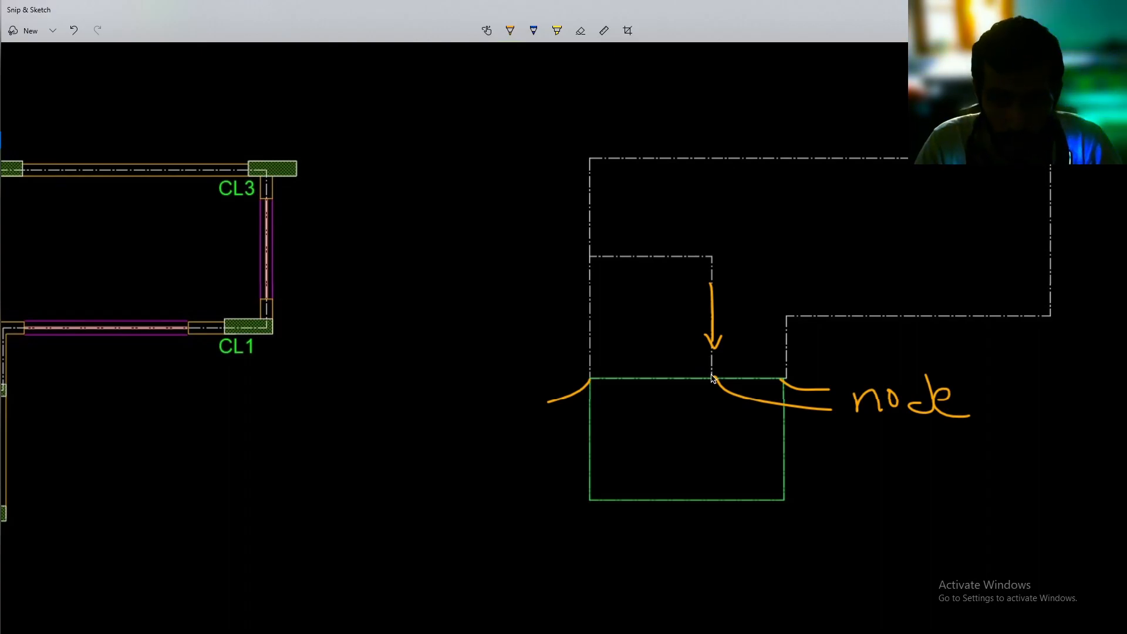
key("alt+Tab")
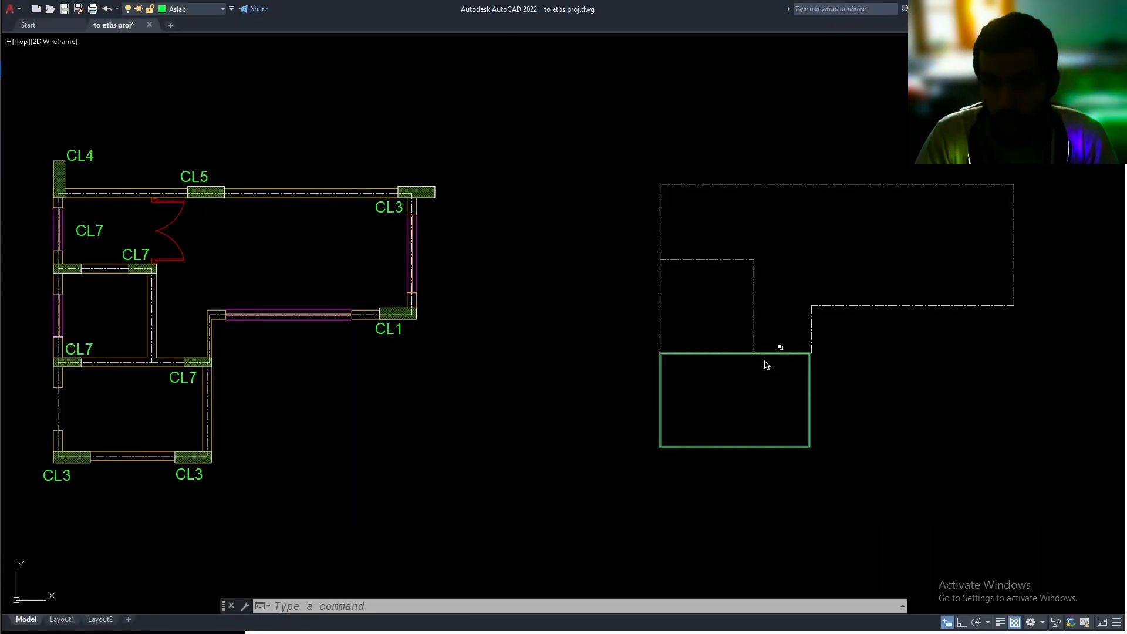
Delete the slab polyline over the lower room of the beam copy, leaving the beam line beneath it
key("Escape")
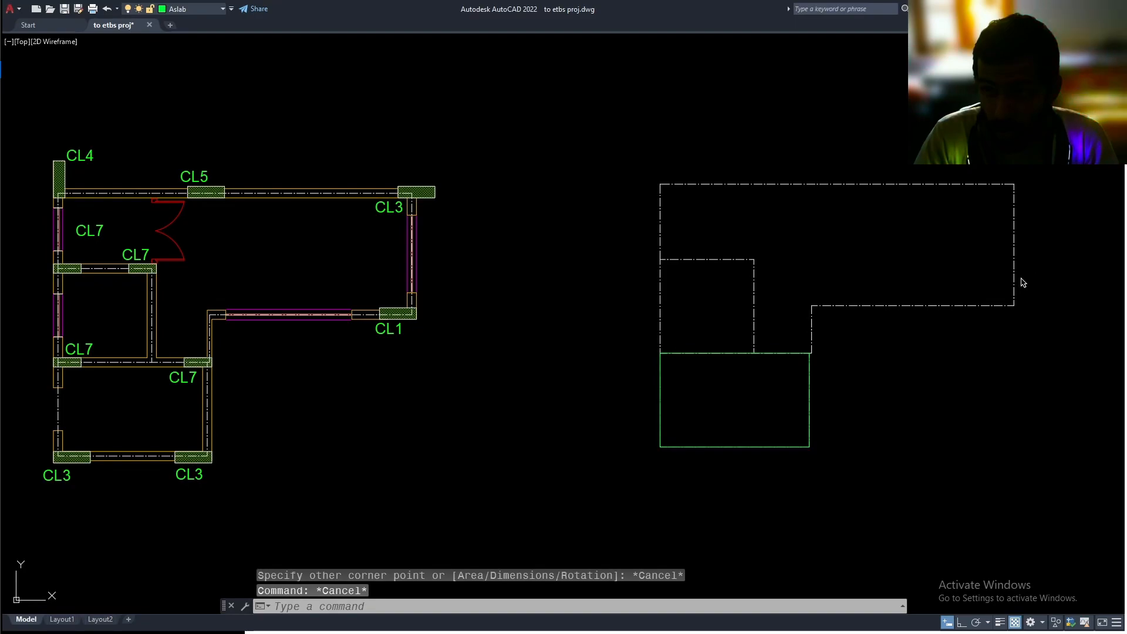
left_click(811, 376)
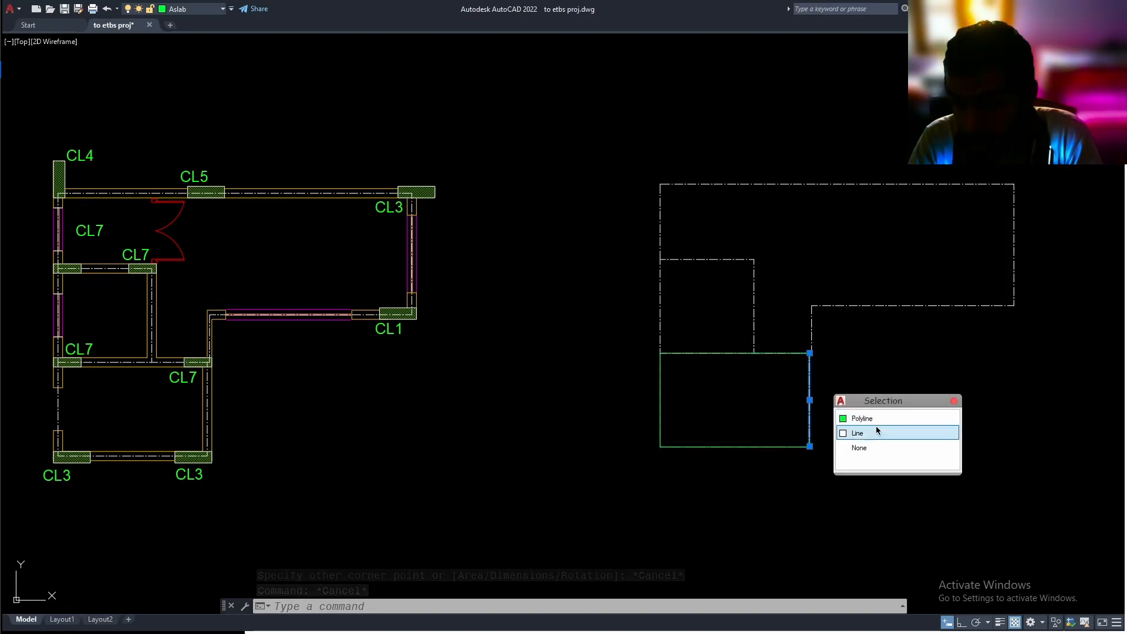
left_click(875, 419)
key("Delete")
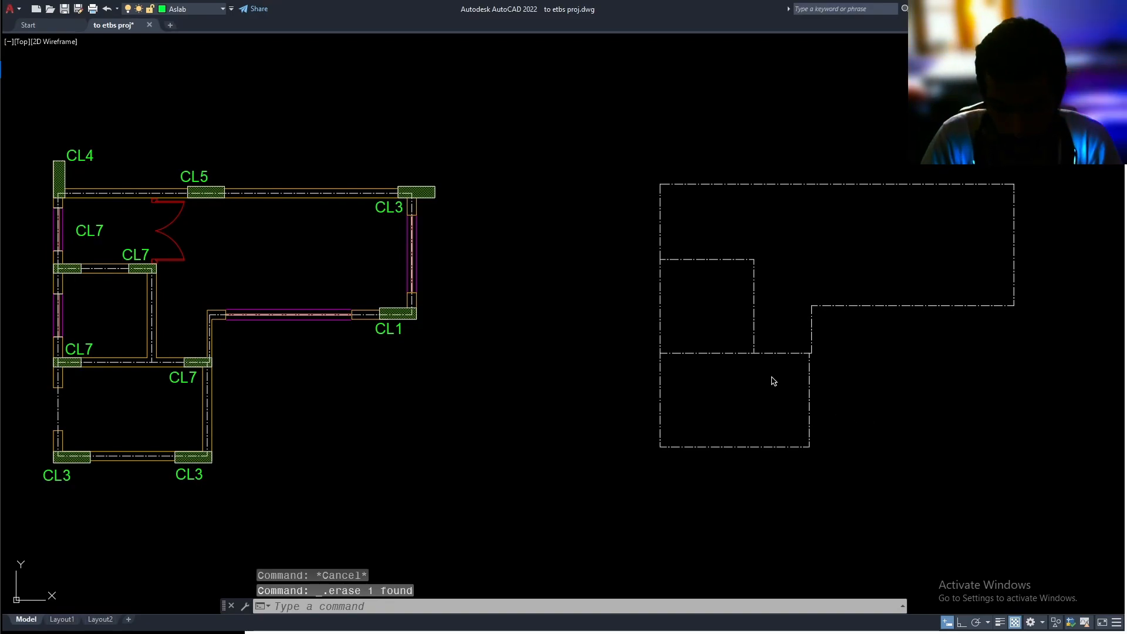
Break the horizontal beam above the lower room at its junction with the inner vertical beam using Break at Point
type("breaka")
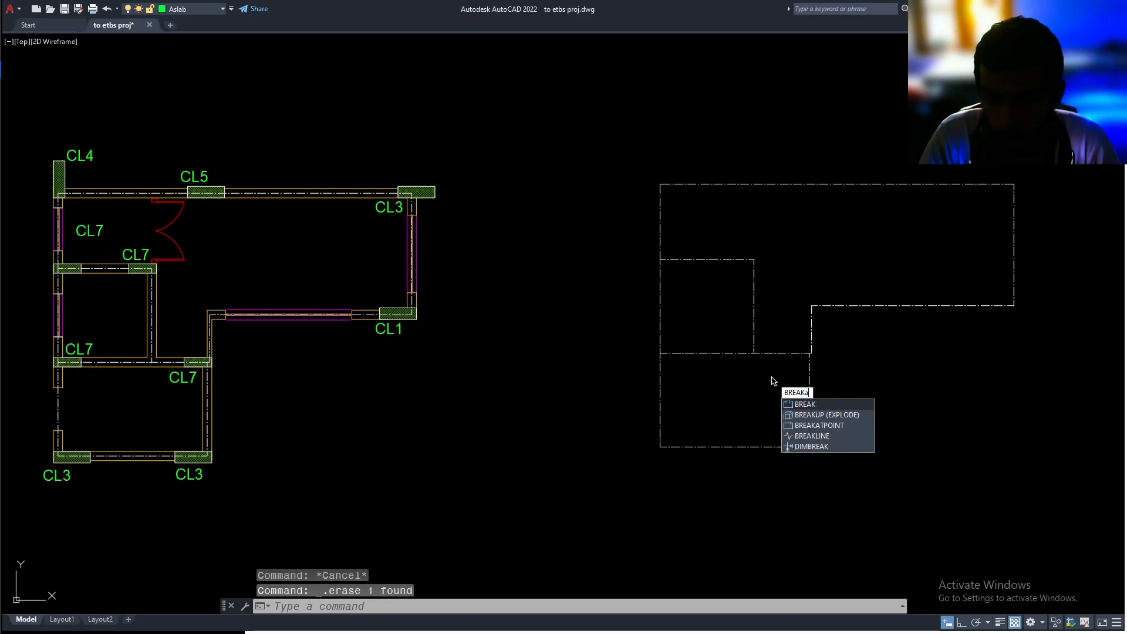
key("Return")
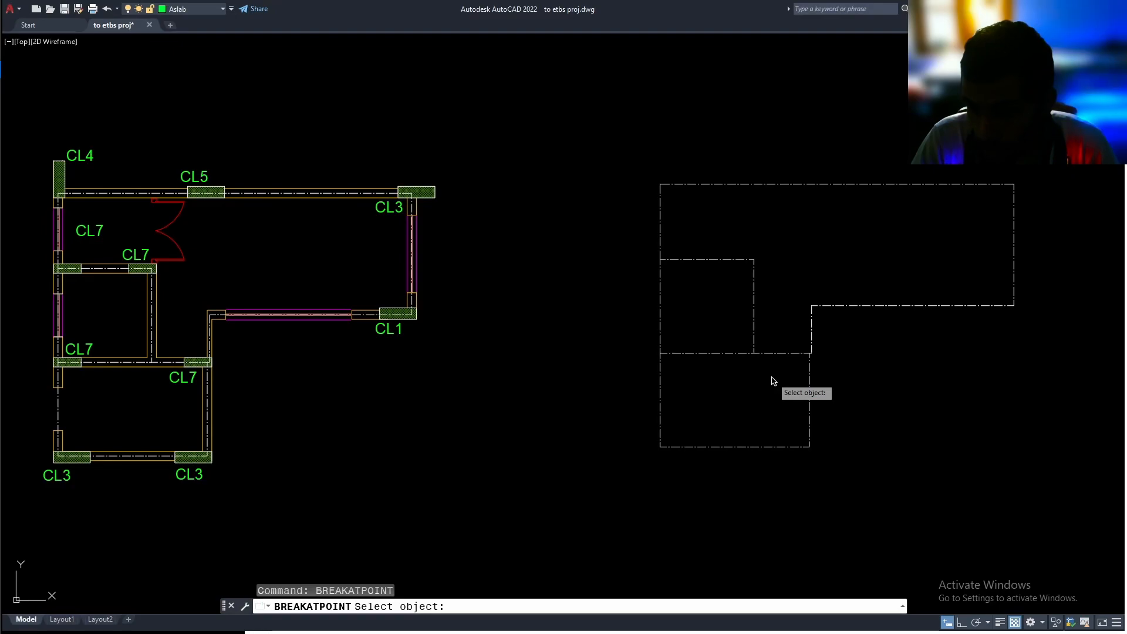
left_click(788, 356)
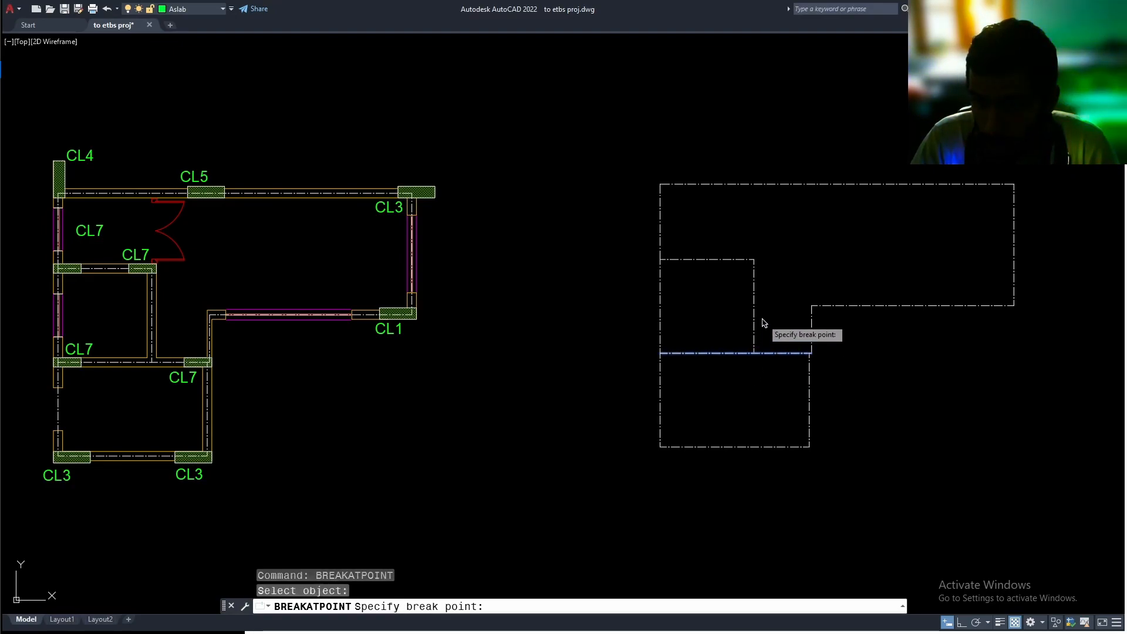
left_click(753, 353)
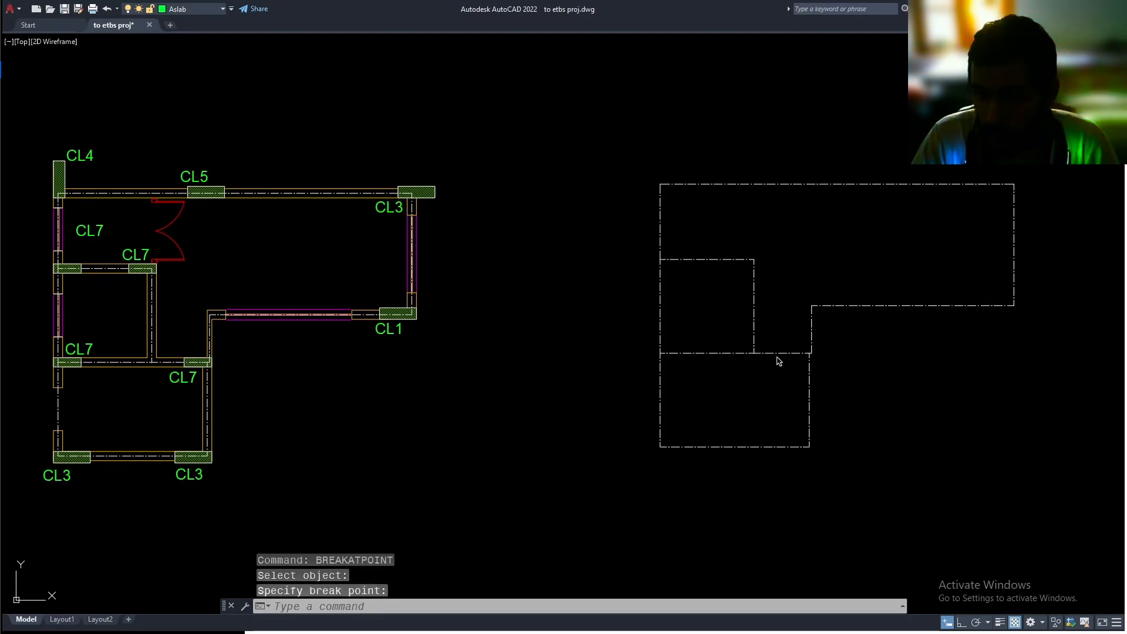
middle_click_drag(772, 321, 777, 381)
type("brea")
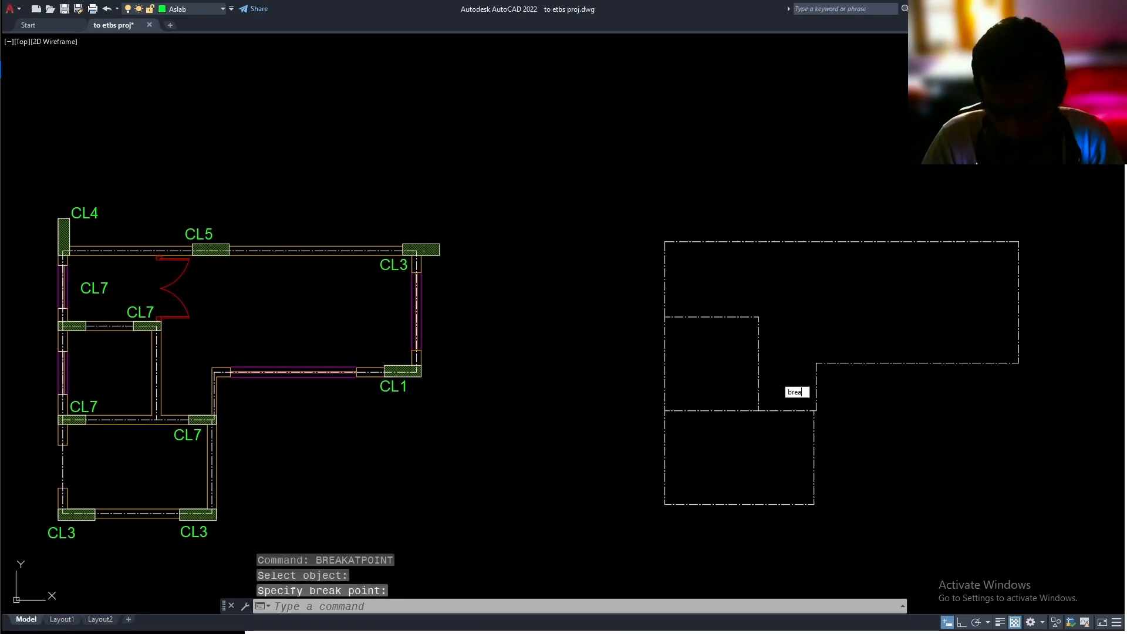
key("Escape")
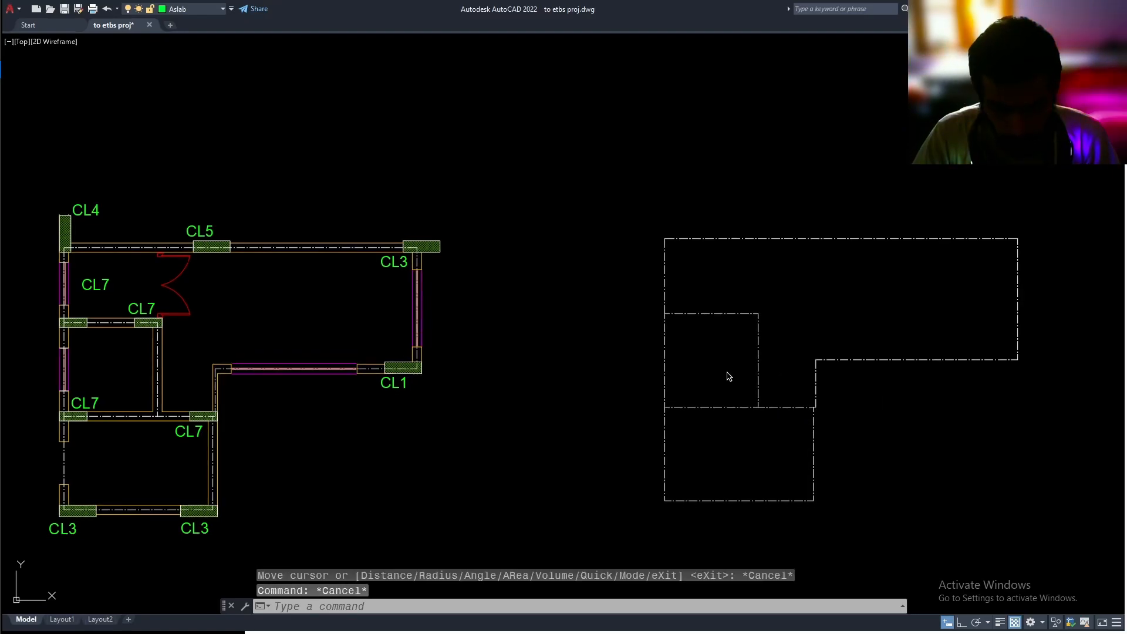
Draw slab rectangles over the lower room and the square room above it in the beam copy, snapping to the beam corners
key("Return")
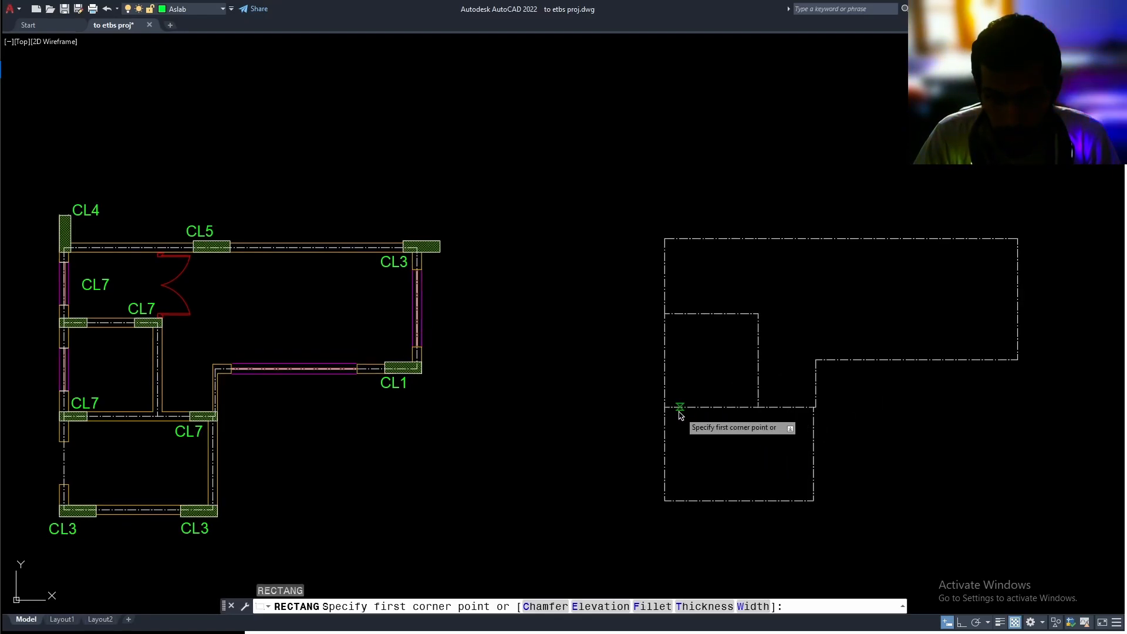
left_click(666, 407)
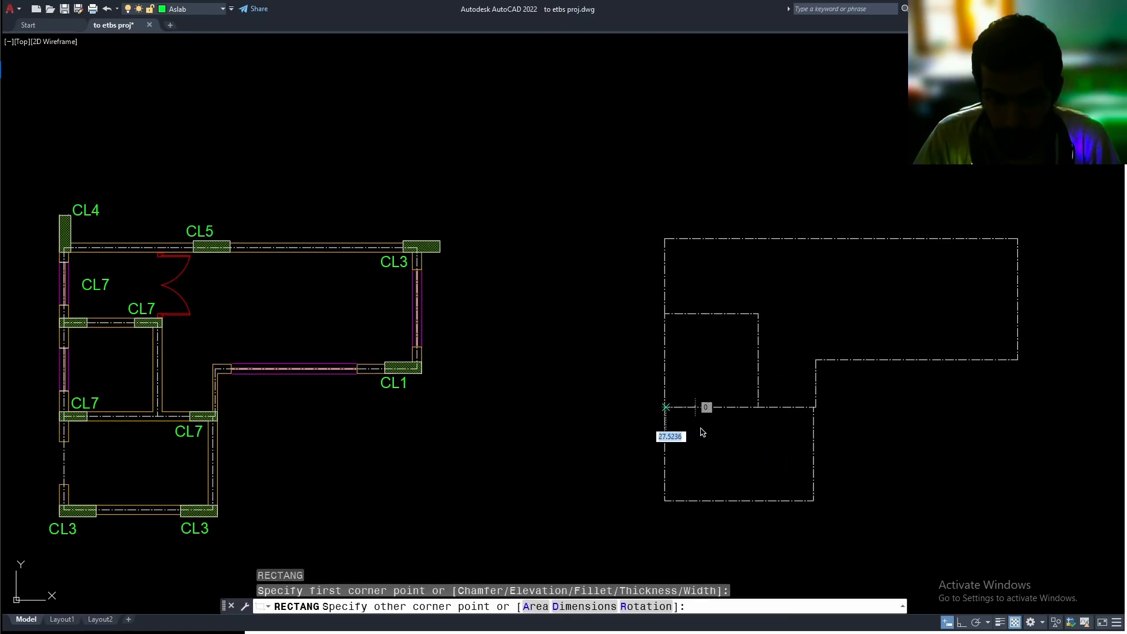
left_click(814, 501)
key("Return")
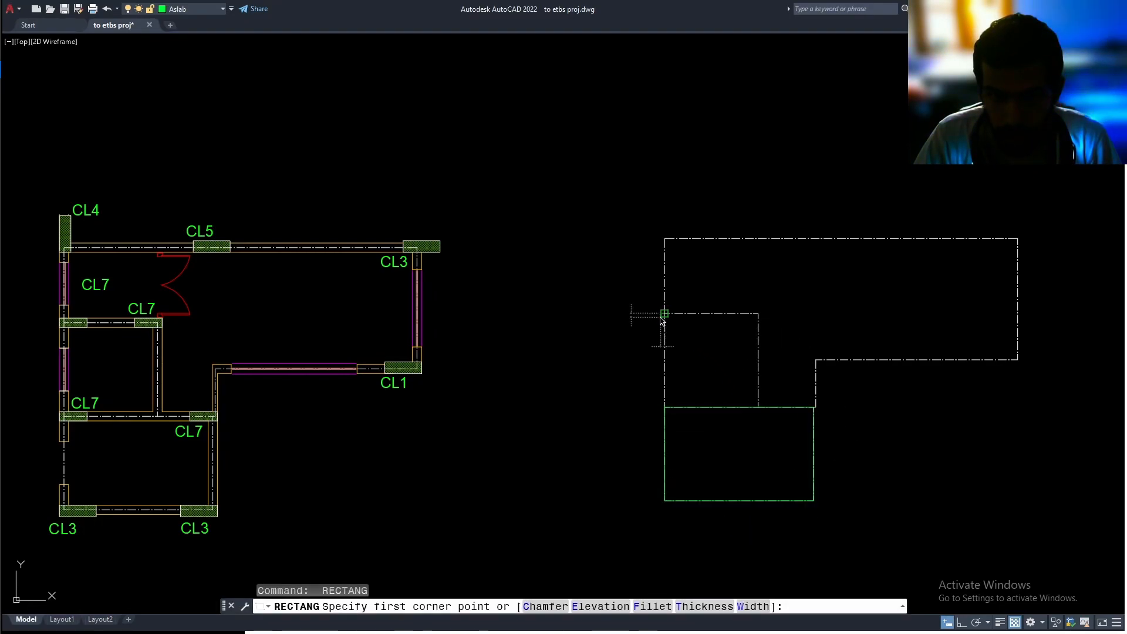
left_click(664, 315)
left_click(759, 406)
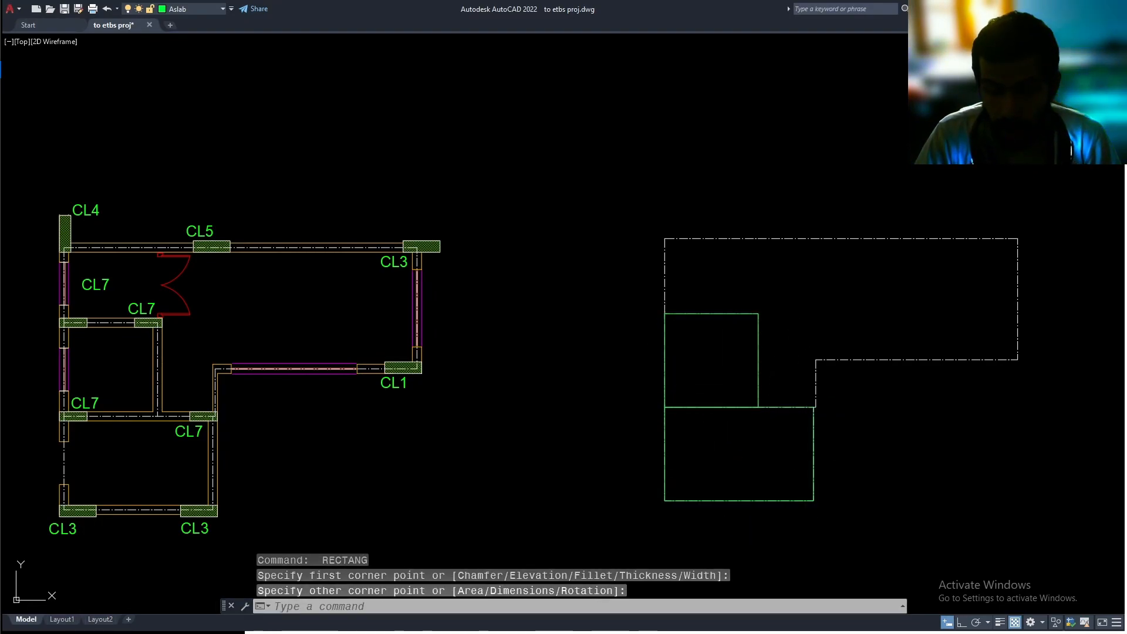
Measure the dimensions of the remaining large upper room in the beam copy and close the measuring command
middle_click_drag(788, 323, 776, 320)
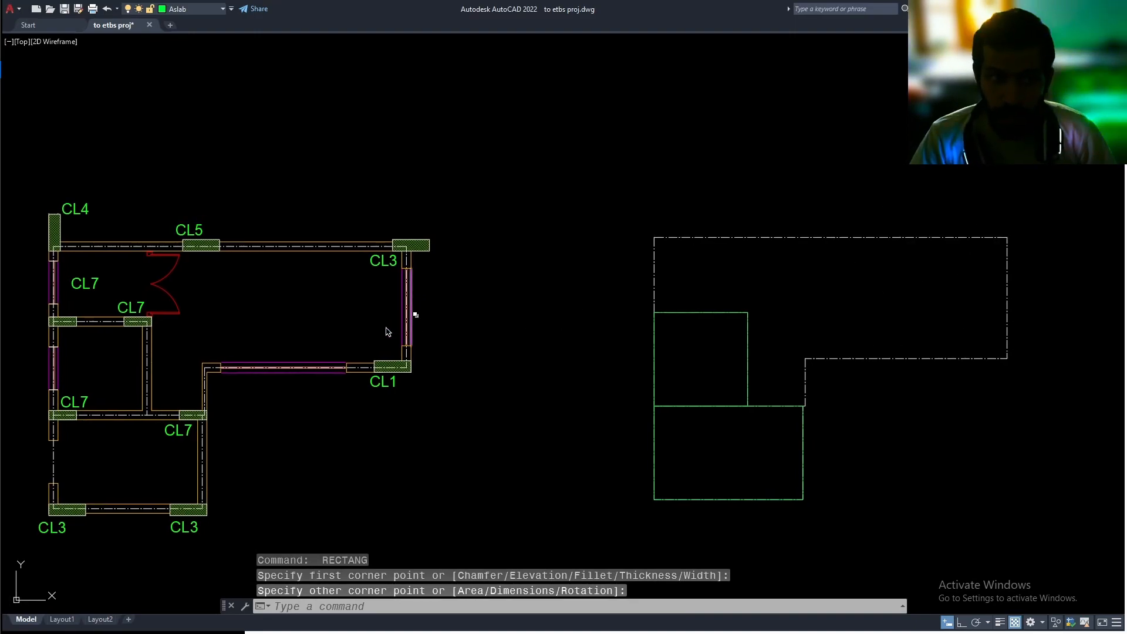
middle_click_drag(222, 297, 233, 294)
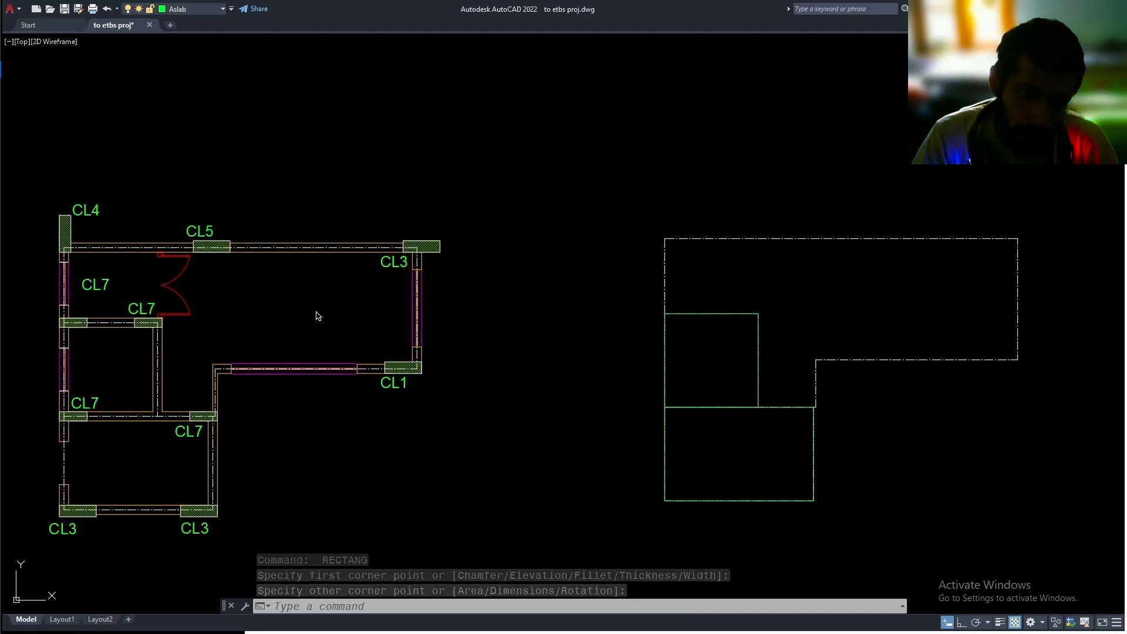
middle_click_drag(846, 294, 843, 298)
type("ea")
key("Return")
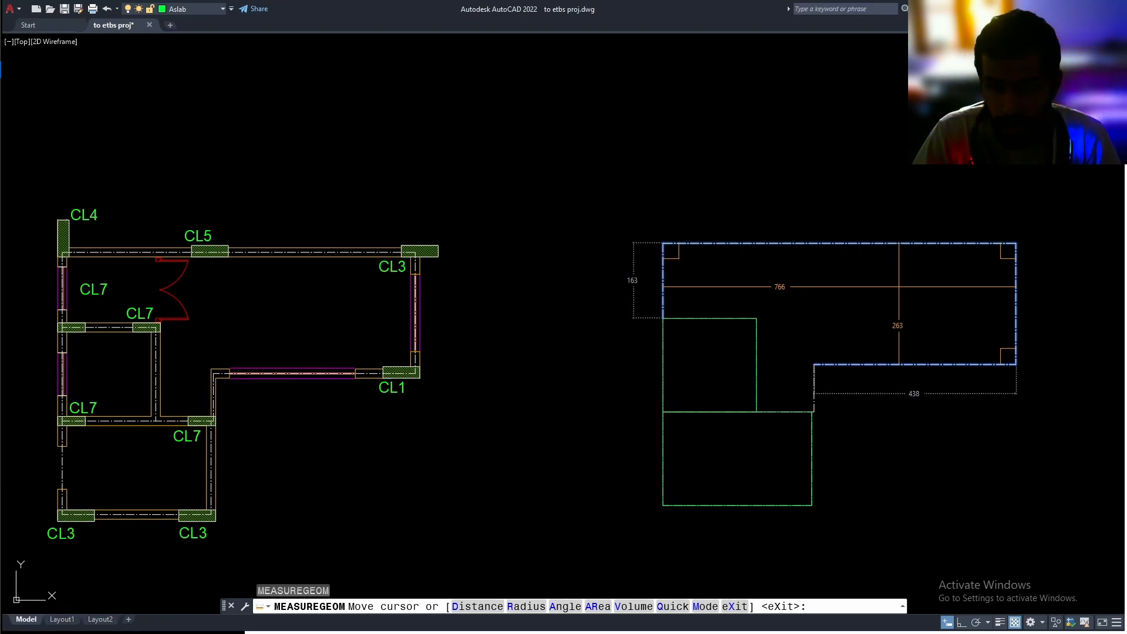
key("Escape")
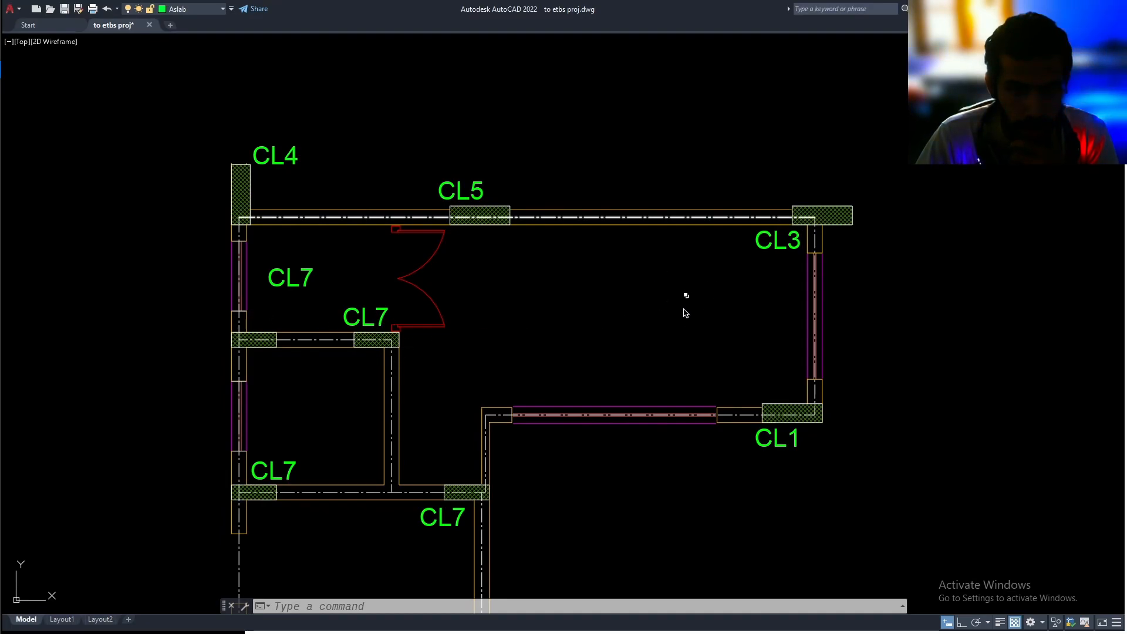
Start a slab polyline on the floor plan at the upper beam centreline corner inside column CL3
key("Return")
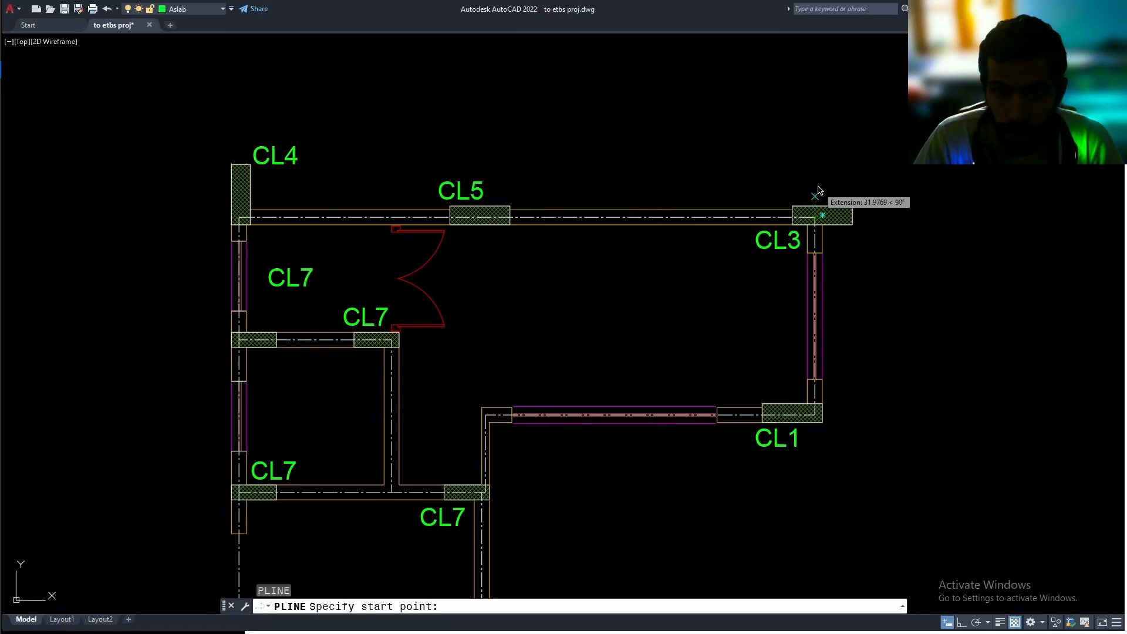
scroll(816, 214, "up", 5)
left_click(804, 277)
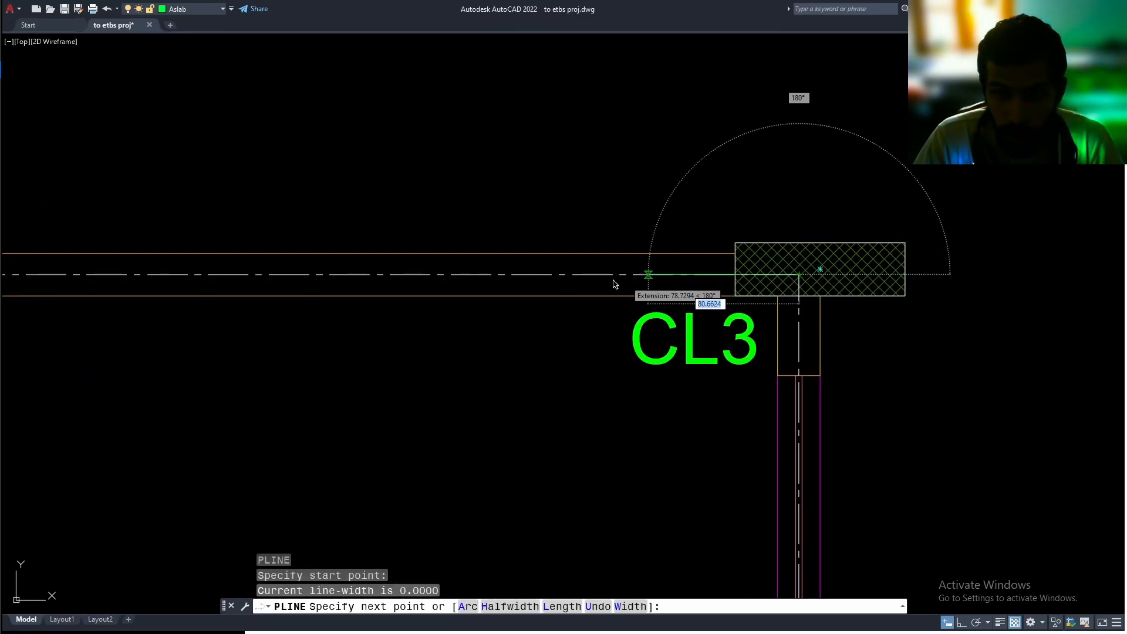
scroll(587, 287, "down", 5)
middle_click_drag(755, 259, 710, 210)
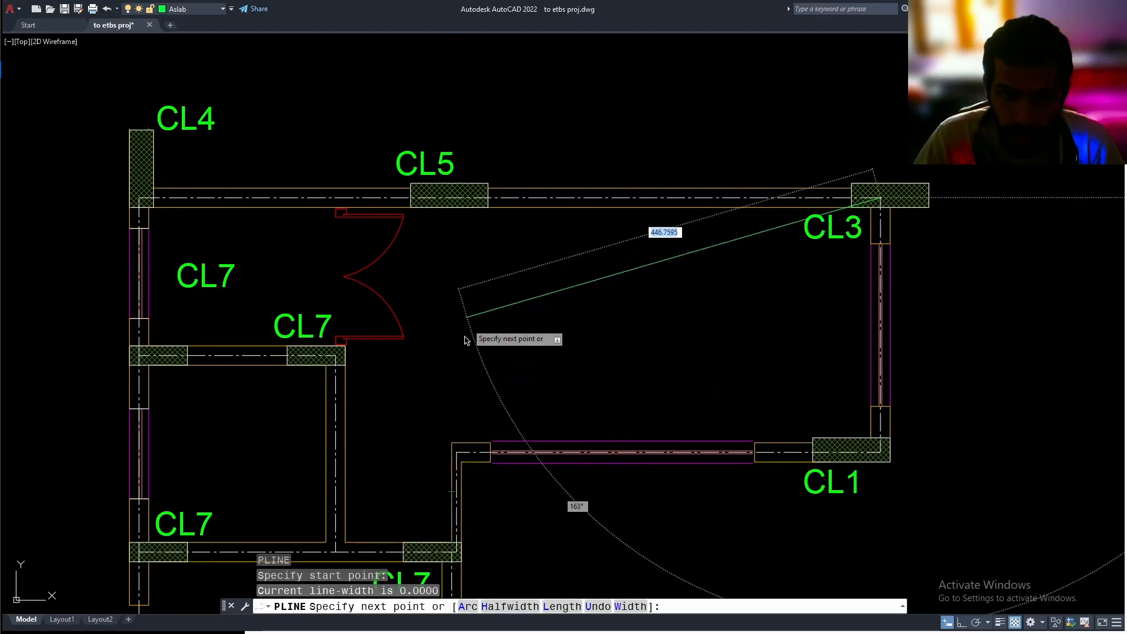
scroll(462, 455, "up", 4)
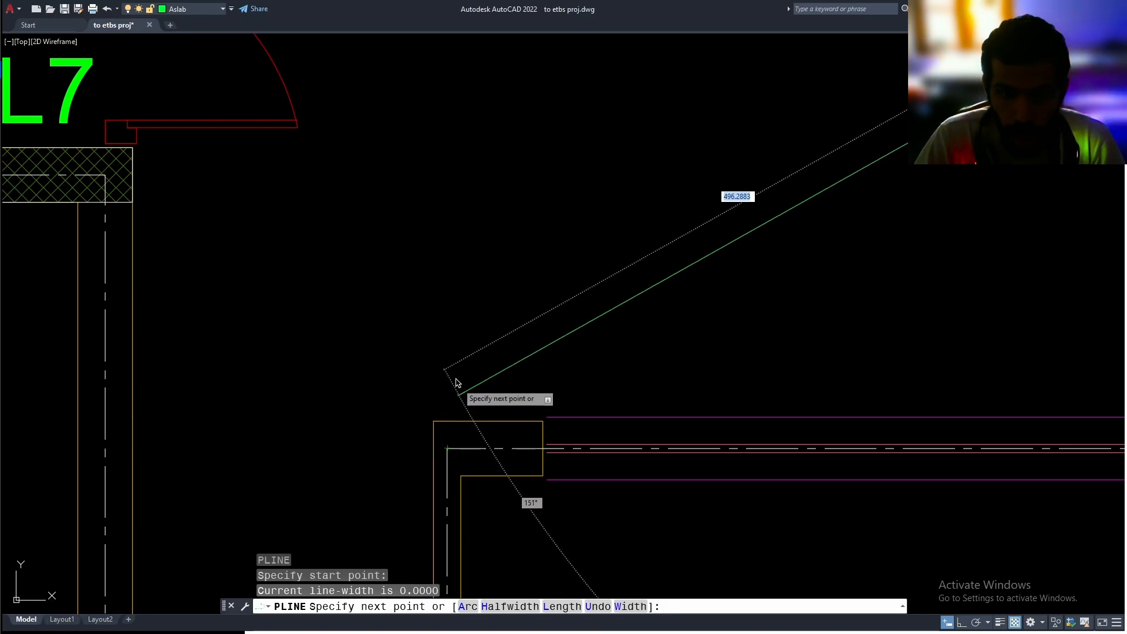
scroll(455, 292, "down", 2)
middle_click_drag(454, 274, 431, 417)
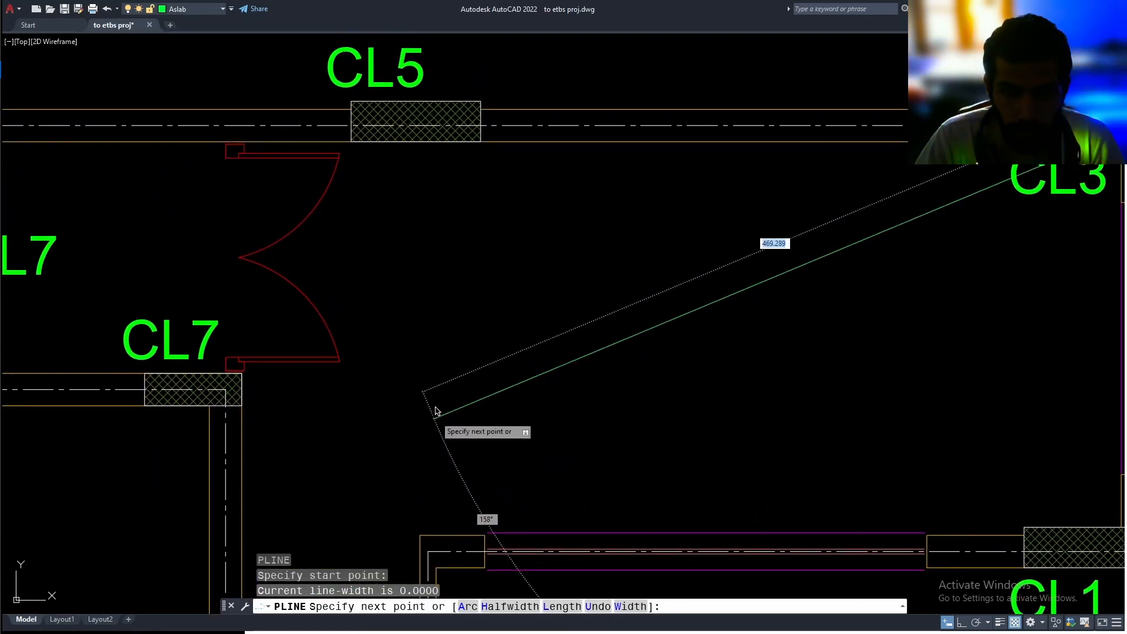
scroll(423, 312, "down", 3)
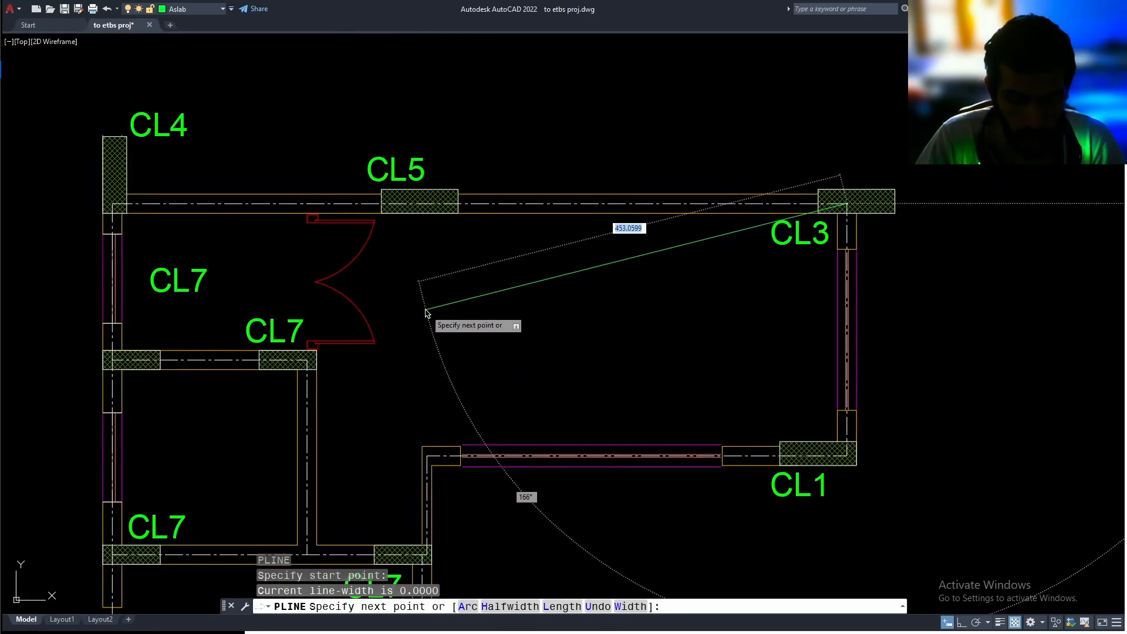
Turn on ortho and place the second vertex on the upper beam at CL5, using an X point filter from the inner beam corner
key("F8")
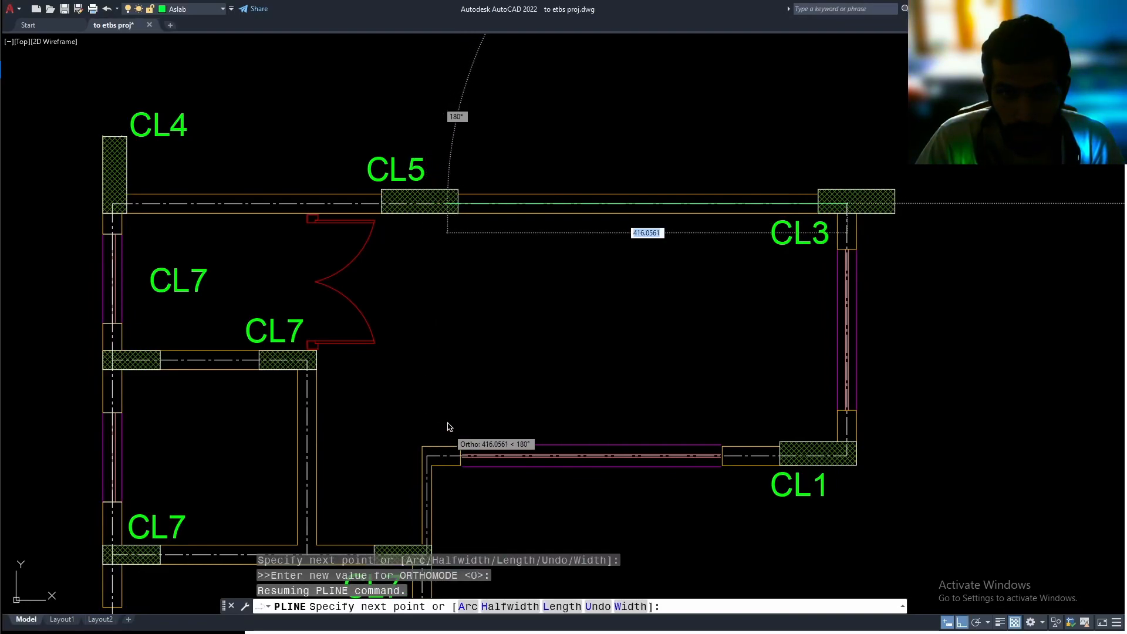
key("F8")
right_click(465, 366)
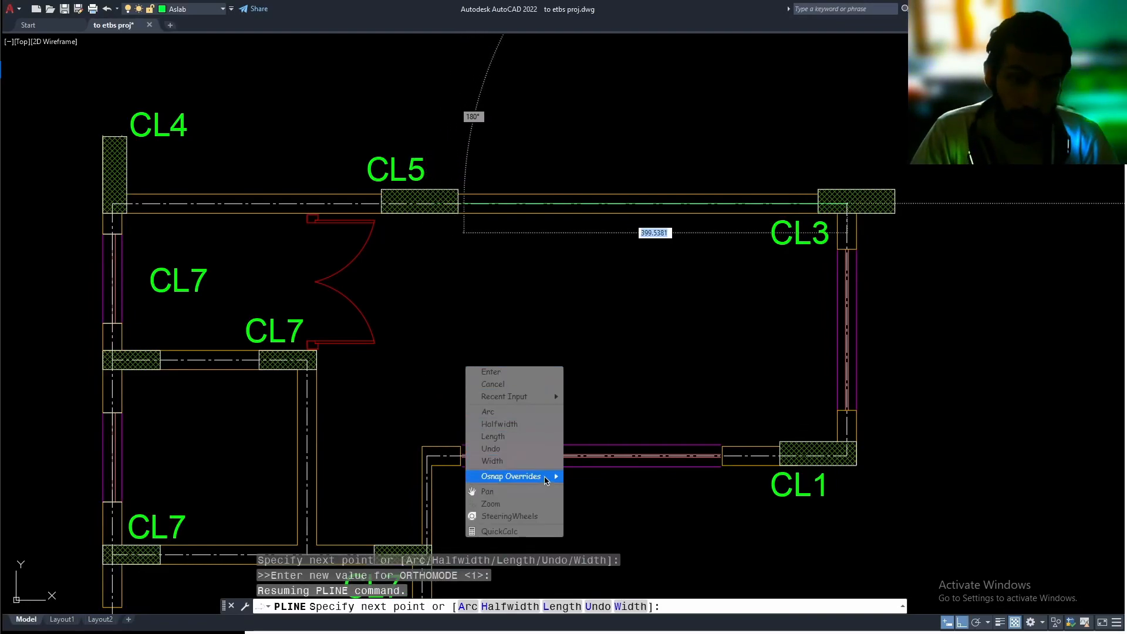
mouse_move(546, 479)
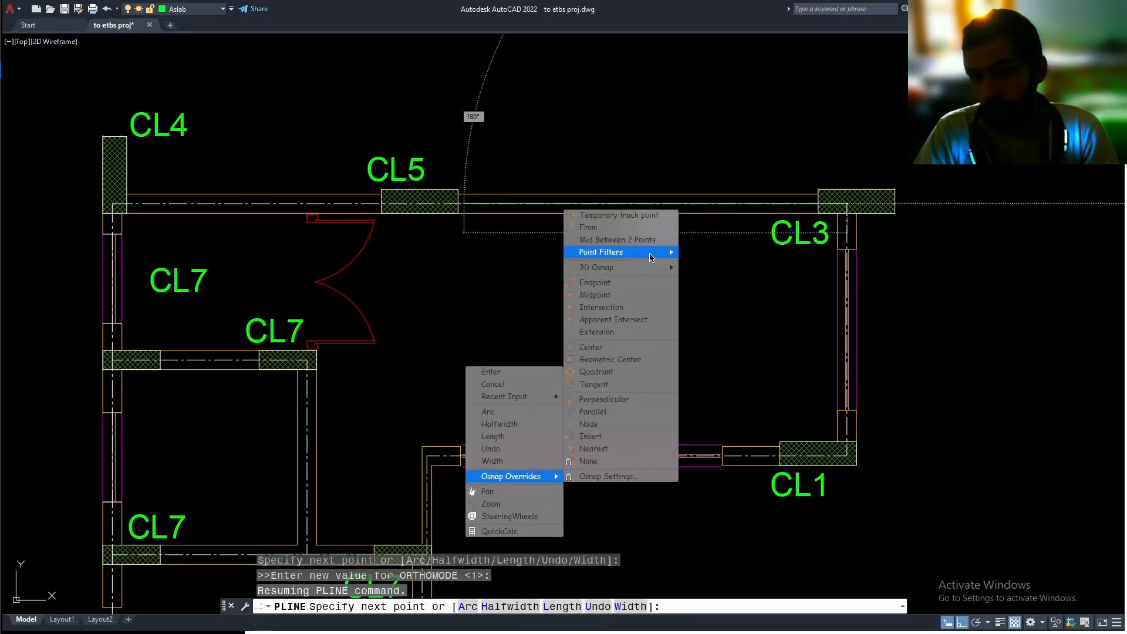
mouse_move(650, 257)
left_click(692, 253)
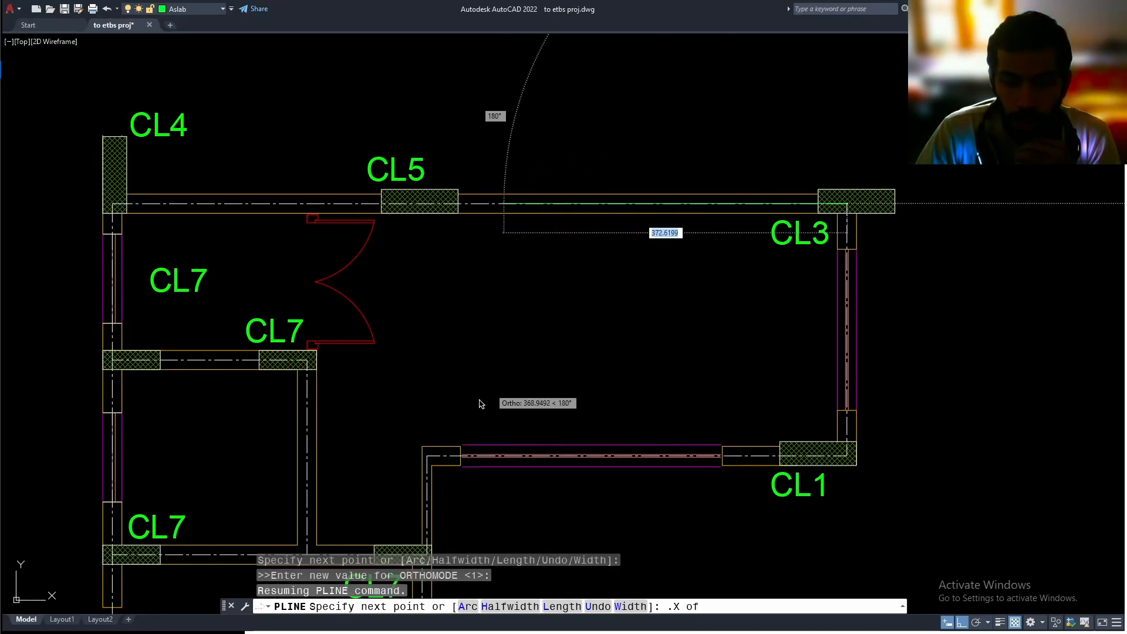
left_click(430, 462)
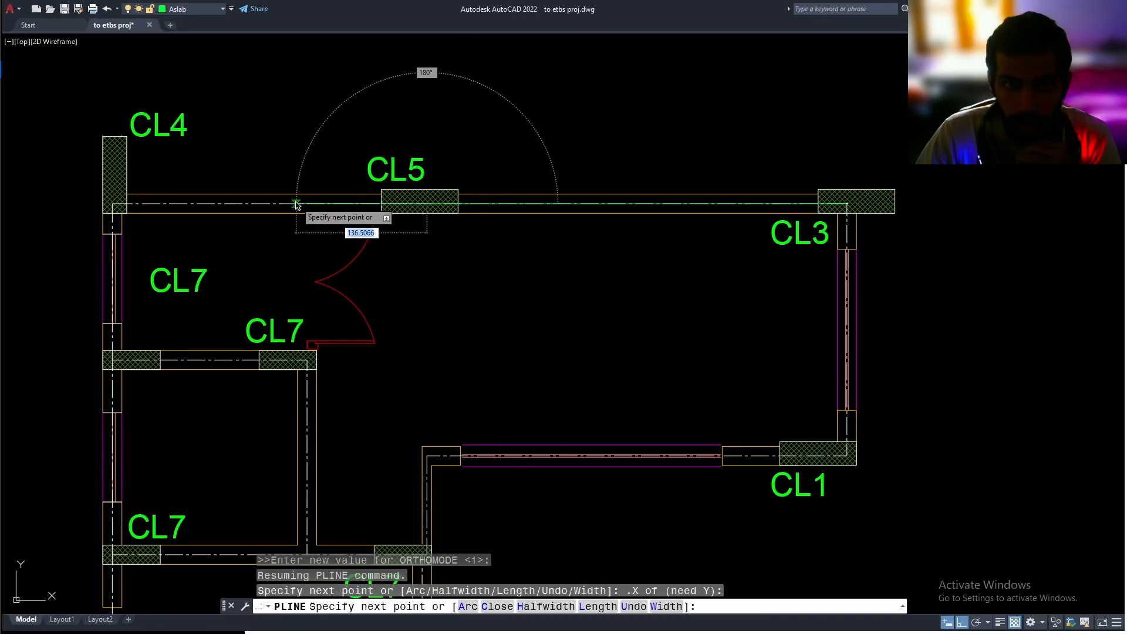
left_click(420, 202)
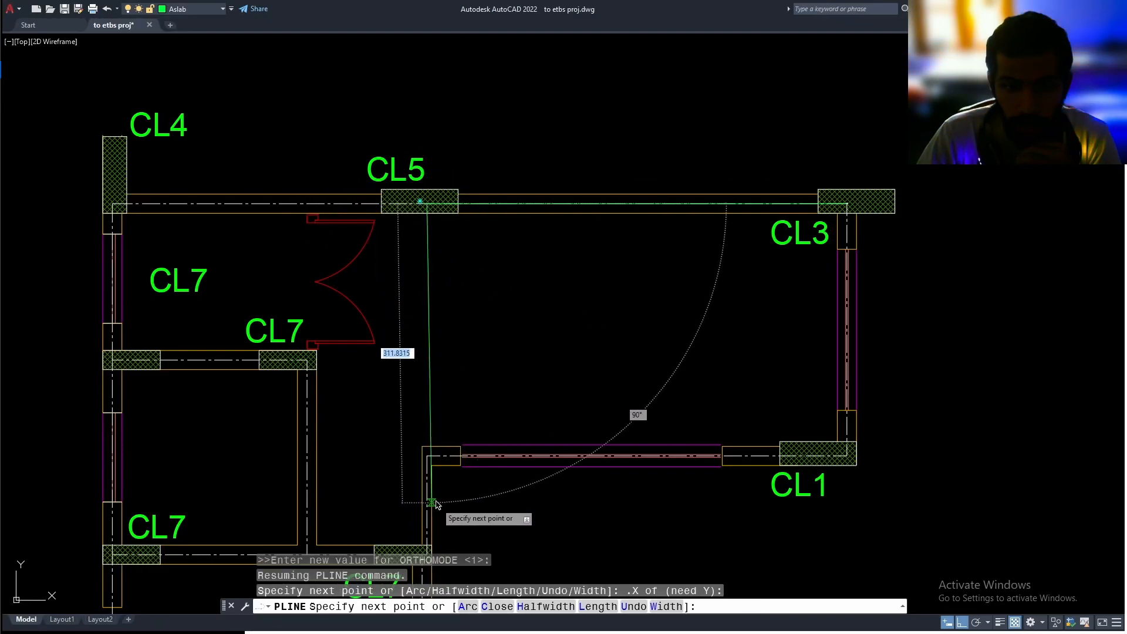
Continue the slab polyline down to the inner beam corner and across to the beam corner at CL1, and close it
middle_click_drag(433, 504, 429, 478)
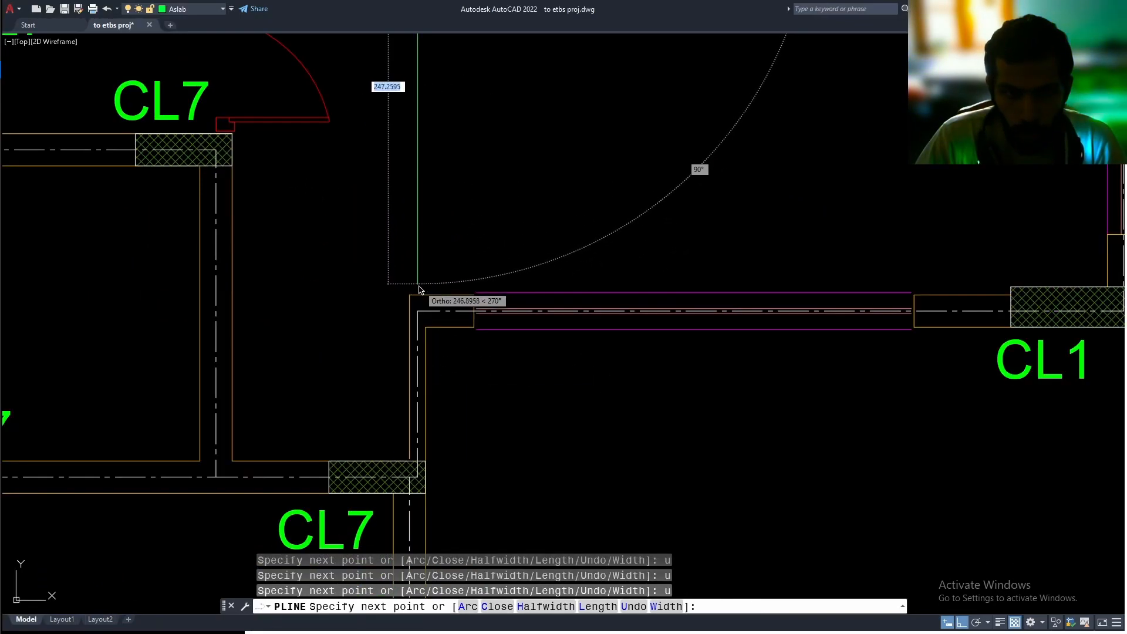
scroll(424, 289, "up", 4)
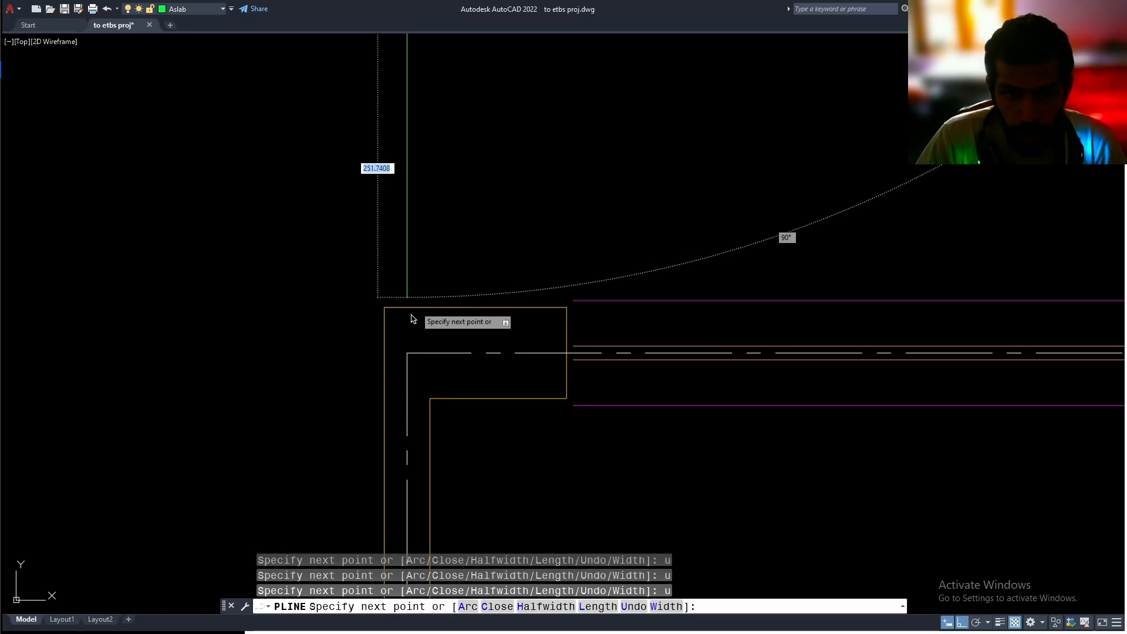
left_click(409, 354)
scroll(700, 339, "down", 3)
scroll(281, 349, "down", 5)
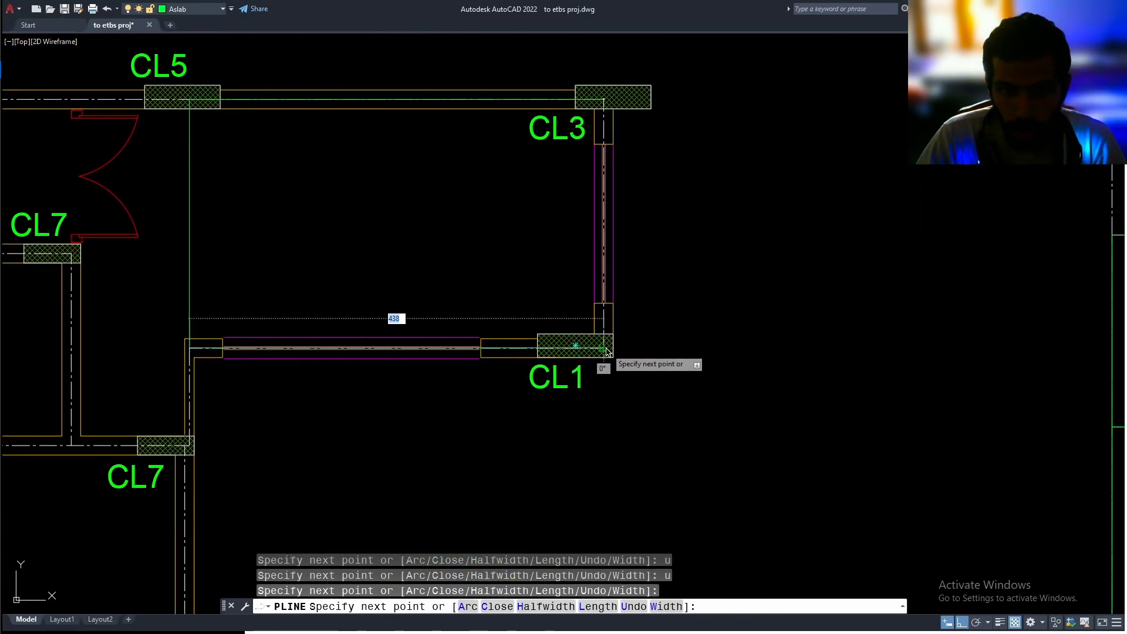
left_click(607, 351)
type("c")
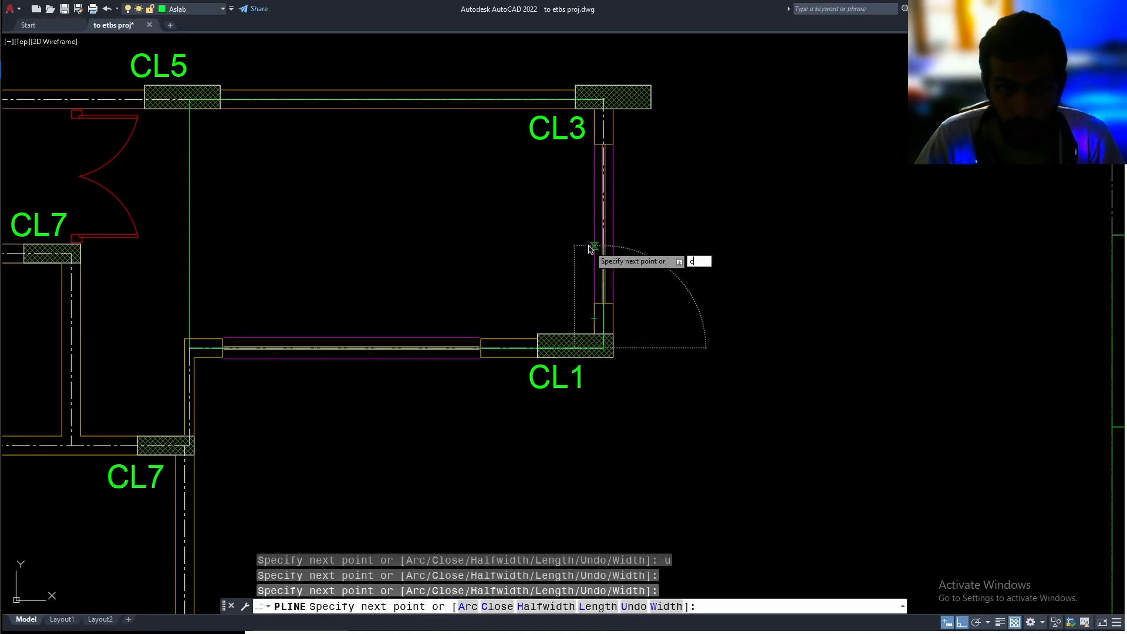
key("Return")
Move the new slab outline onto the beam copy, from its corner at CL3 to the copy's matching outer corner
middle_click_drag(610, 249, 763, 317)
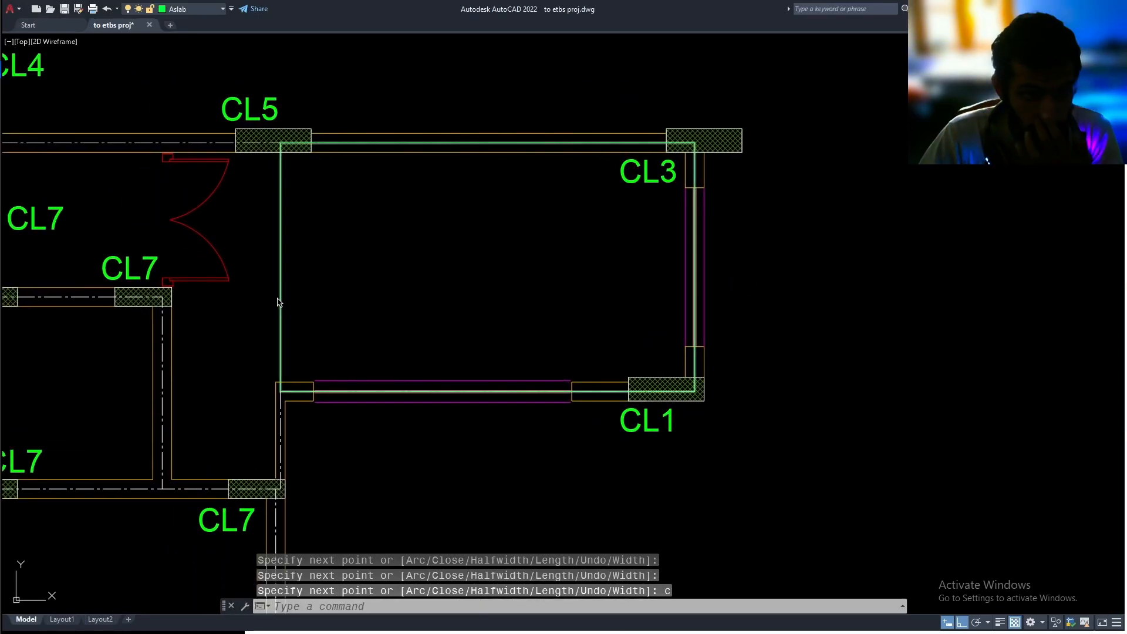
left_click(281, 302)
scroll(332, 304, "down", 2)
middle_click_drag(377, 315, 355, 345)
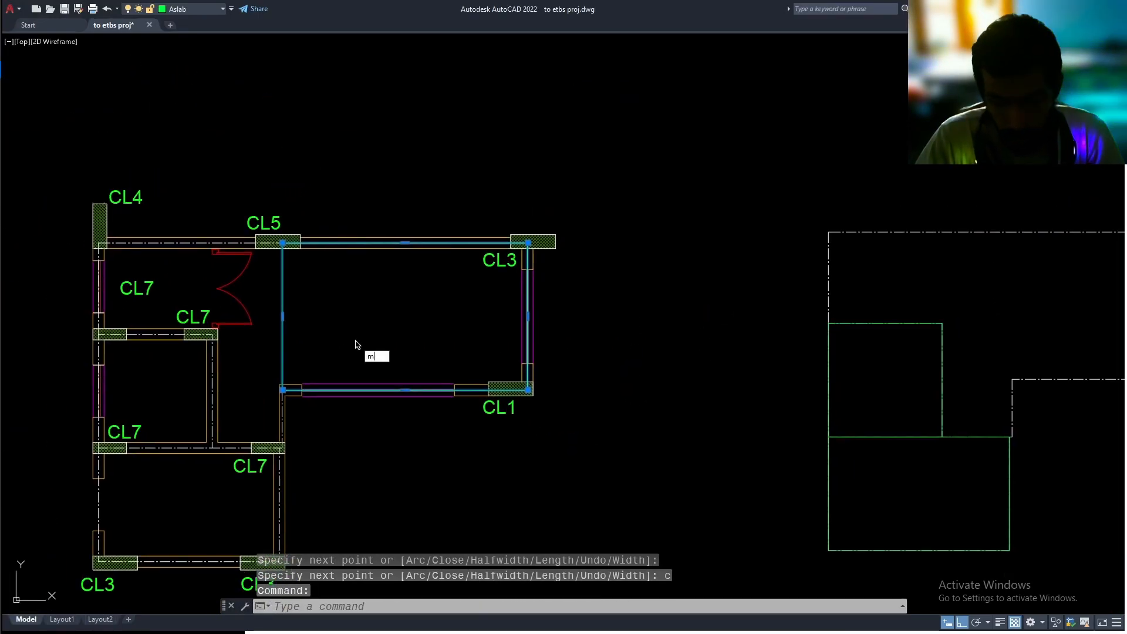
type("m")
key("Return")
scroll(537, 279, "up", 4)
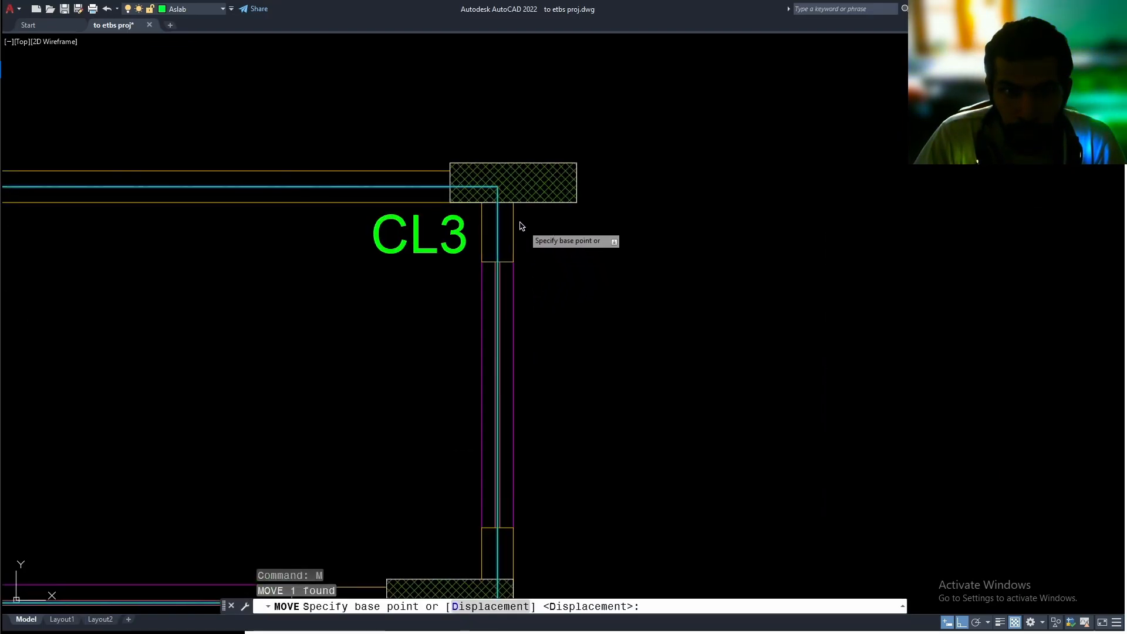
left_click(499, 189)
scroll(295, 252, "down", 4)
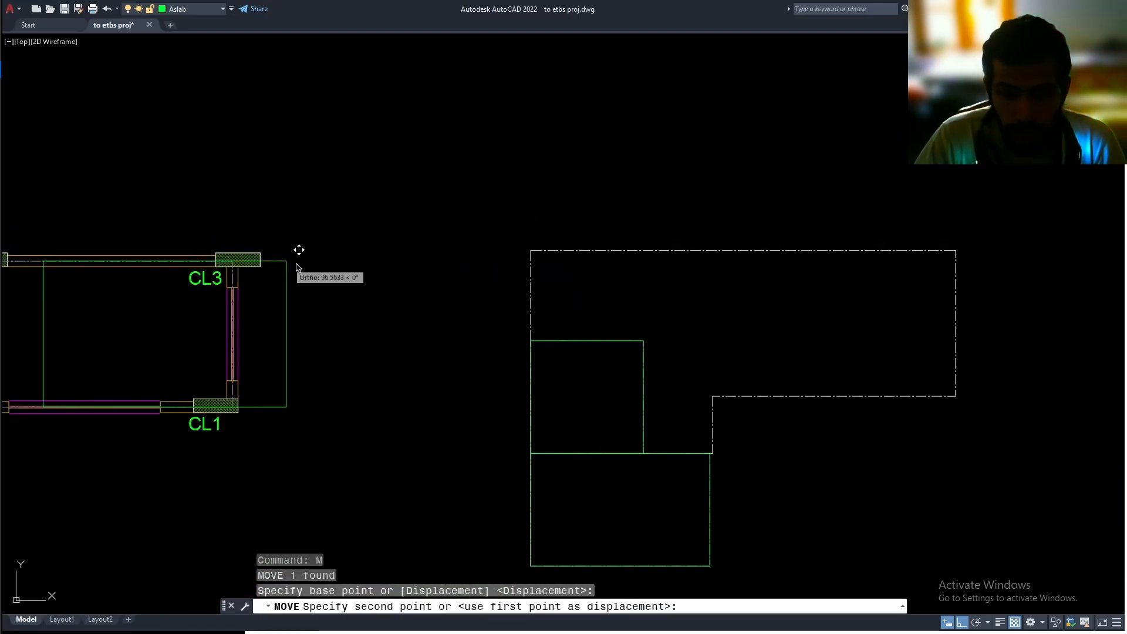
left_click(810, 242)
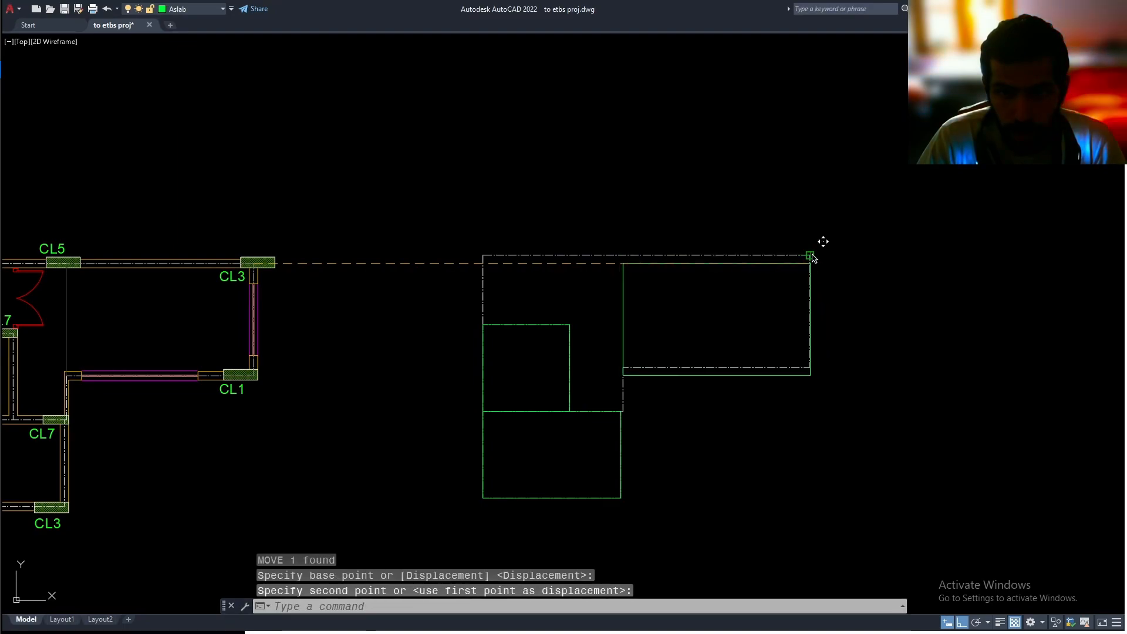
scroll(526, 317, "up", 2)
middle_click_drag(573, 258, 455, 217)
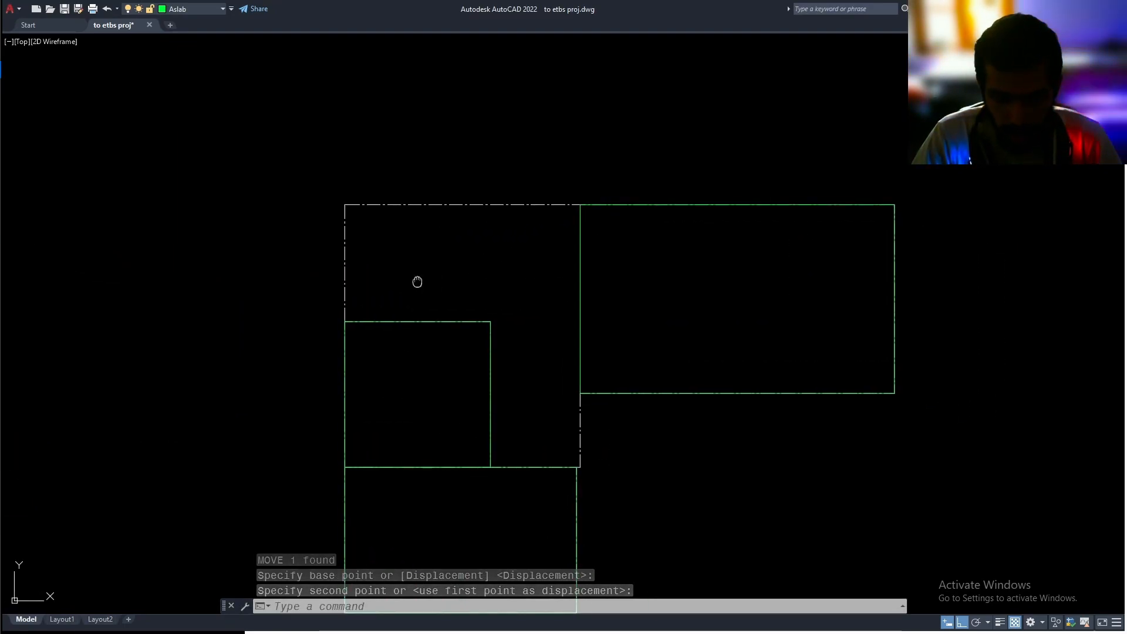
middle_click_drag(417, 282, 420, 287)
type("pl")
key("Return")
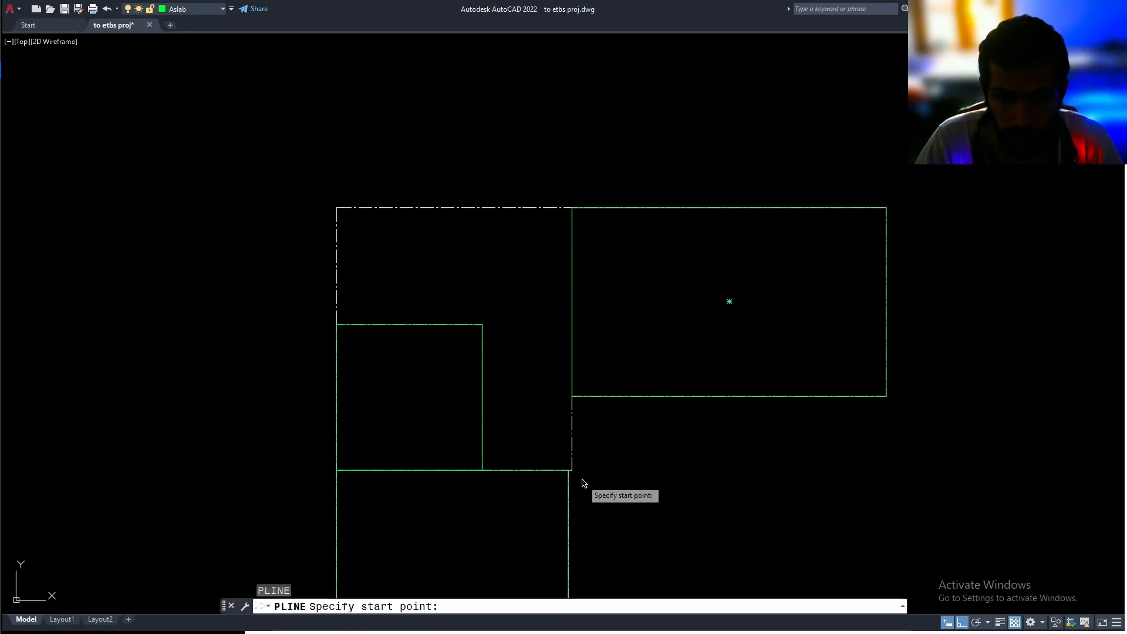
scroll(580, 475, "up", 5)
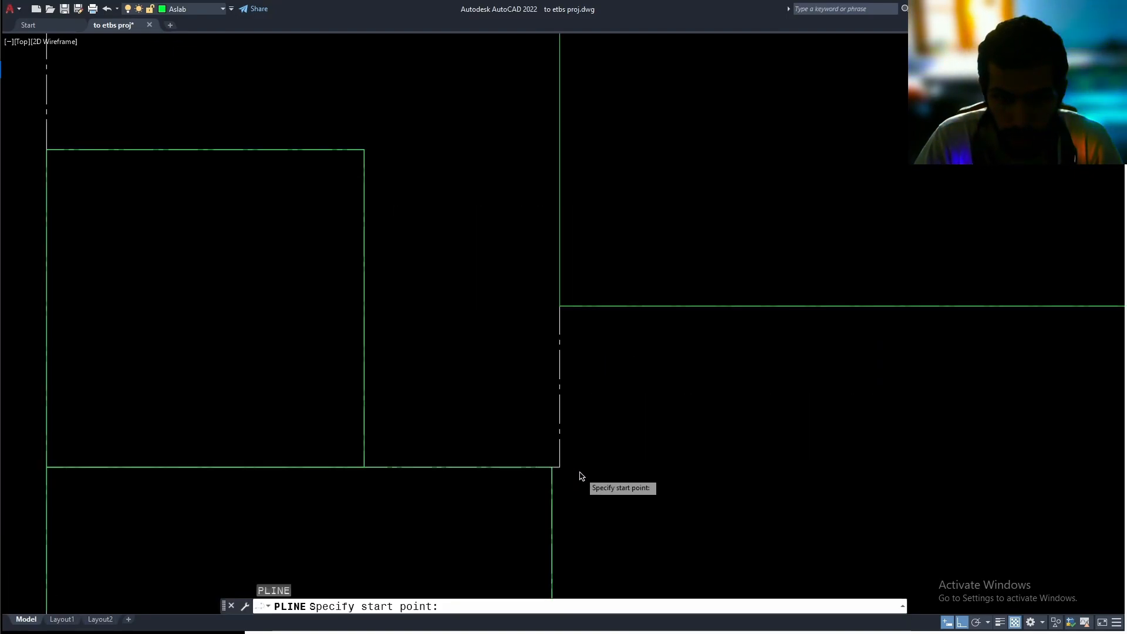
left_click(544, 463)
middle_click_drag(377, 448, 440, 423)
scroll(558, 391, "down", 4)
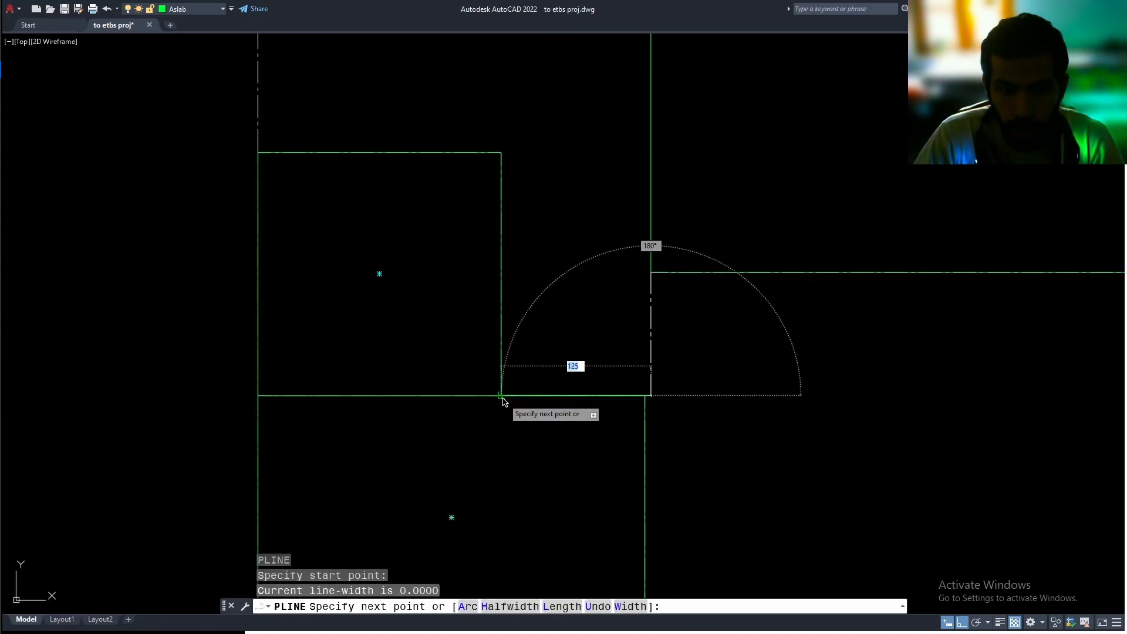
key("Escape")
Draw a slab polyline from the inner beam corner above the lower room, along the square room's inner vertical and upper edges to the outer beam
middle_click_drag(528, 344, 532, 374)
key("Return")
scroll(667, 415, "up", 3)
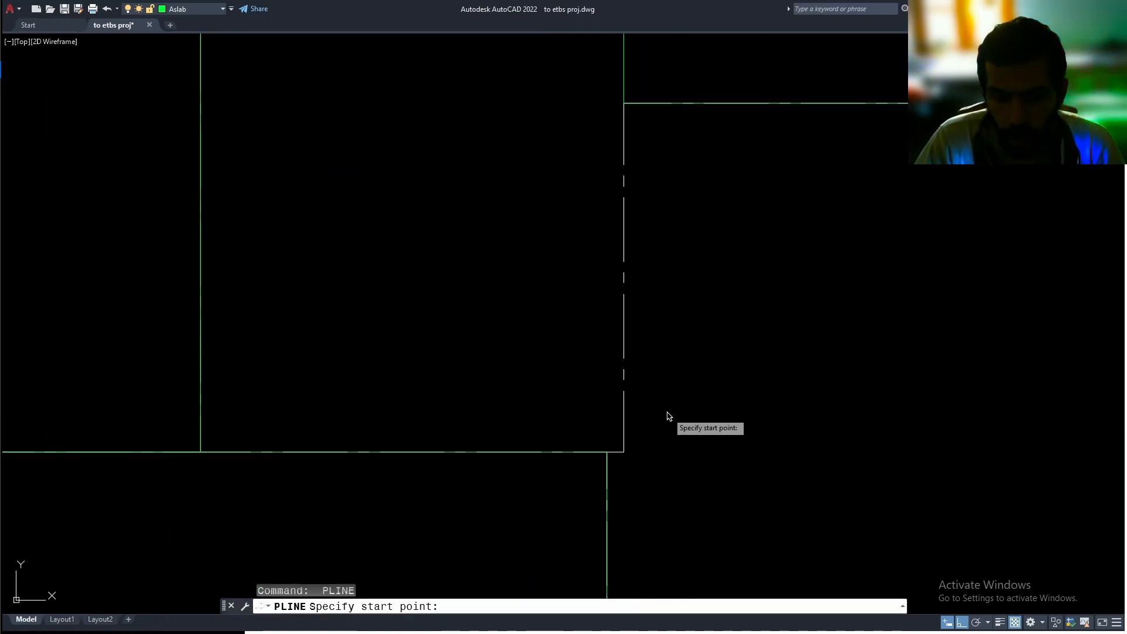
left_click(611, 466)
middle_click_drag(285, 467, 573, 461)
scroll(573, 462, "down", 1)
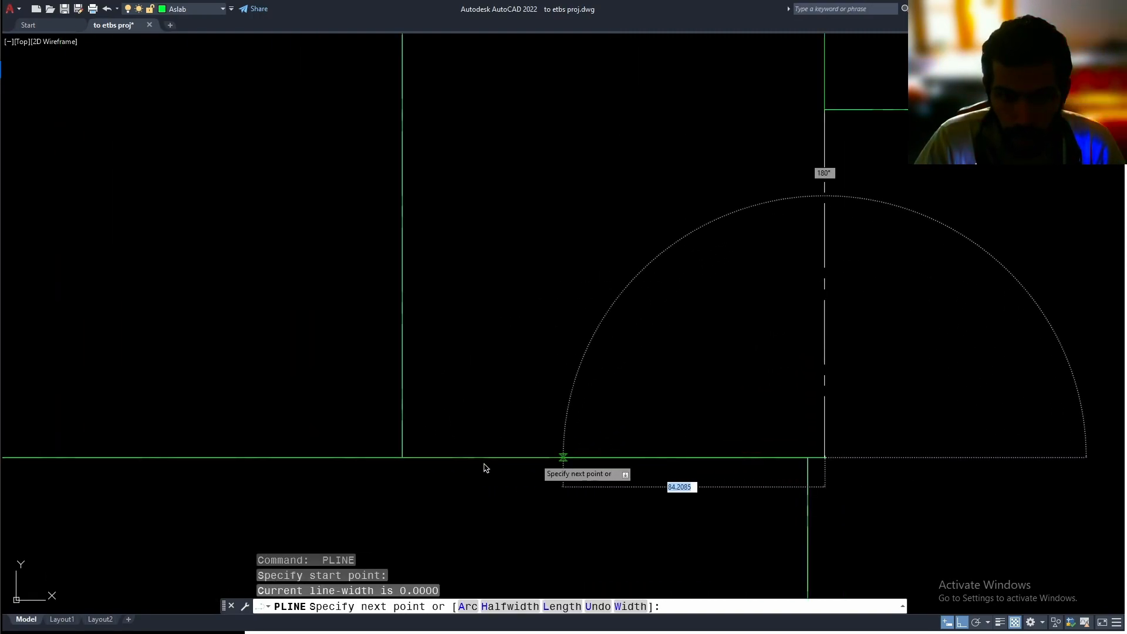
left_click(403, 457)
scroll(425, 350, "down", 3)
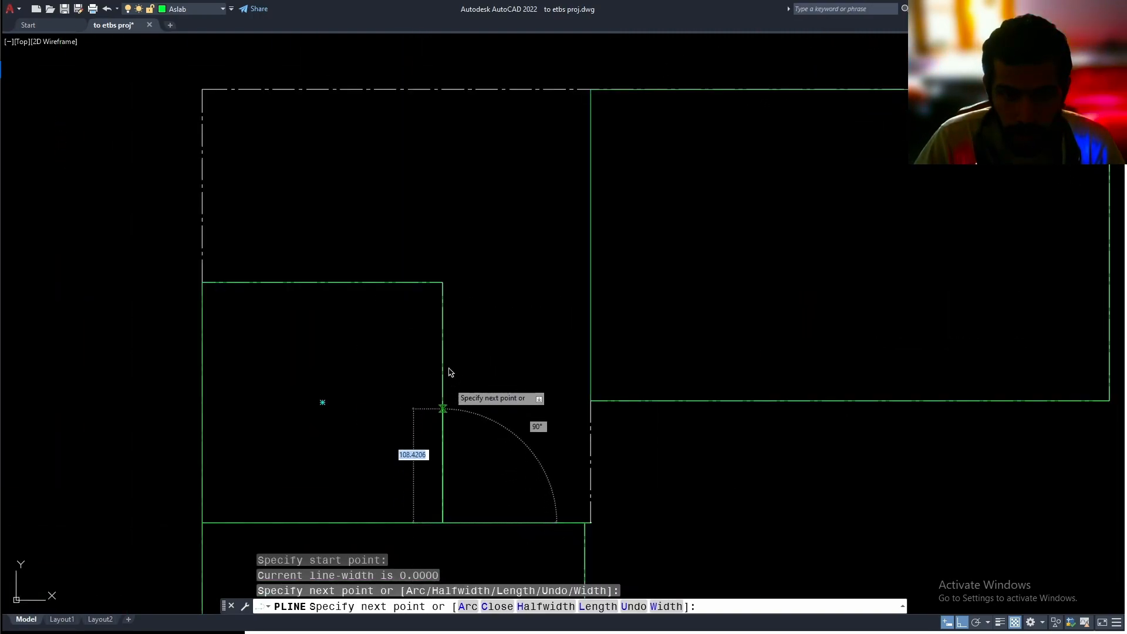
left_click(444, 285)
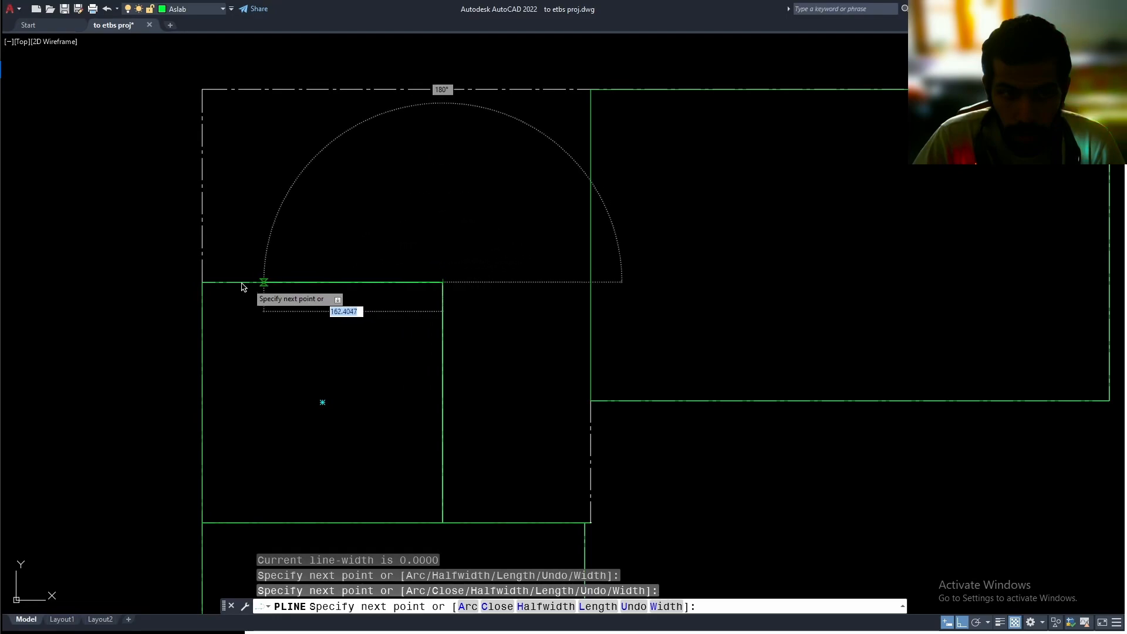
left_click(202, 282)
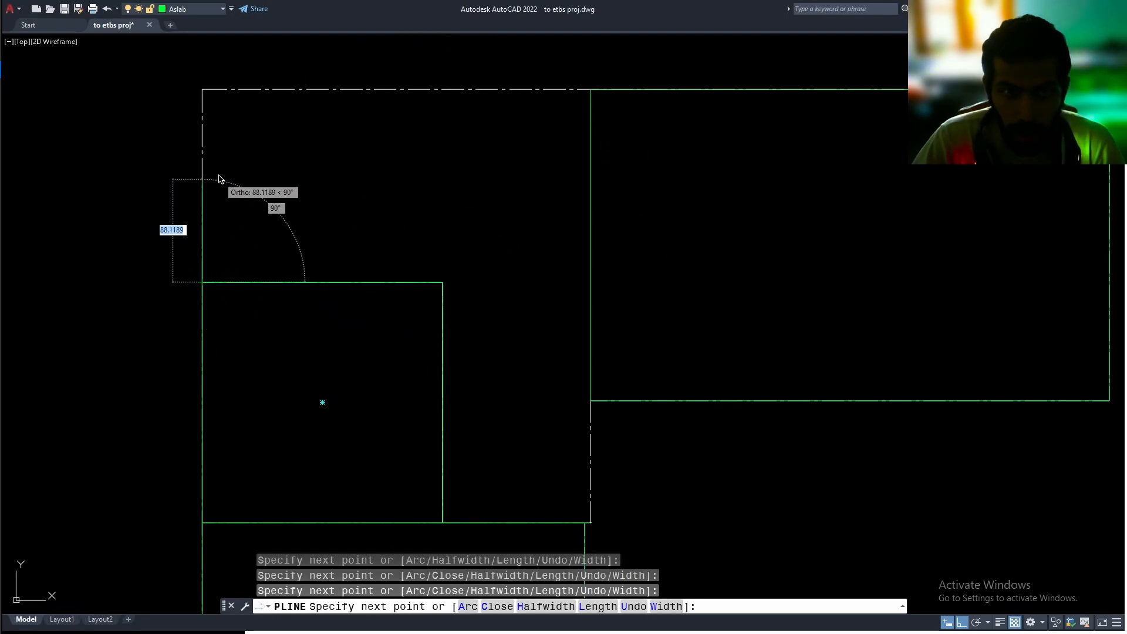
Continue the polyline along the outer beam corner and the large slab's near edge down to its lower corner, and close it at the start point
left_click(202, 90)
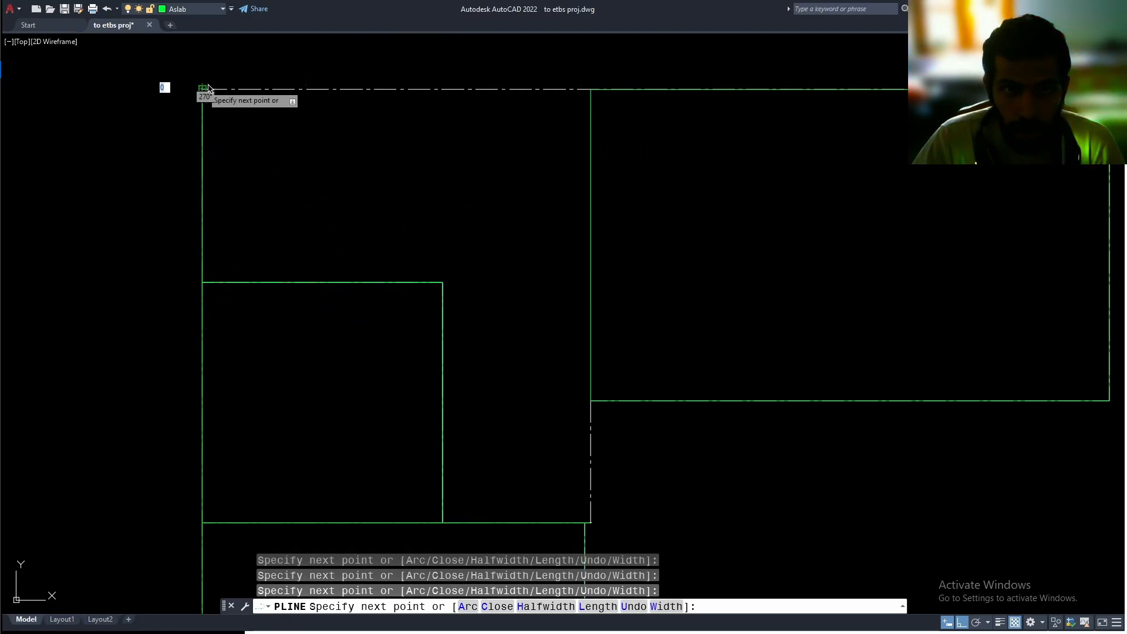
left_click(590, 90)
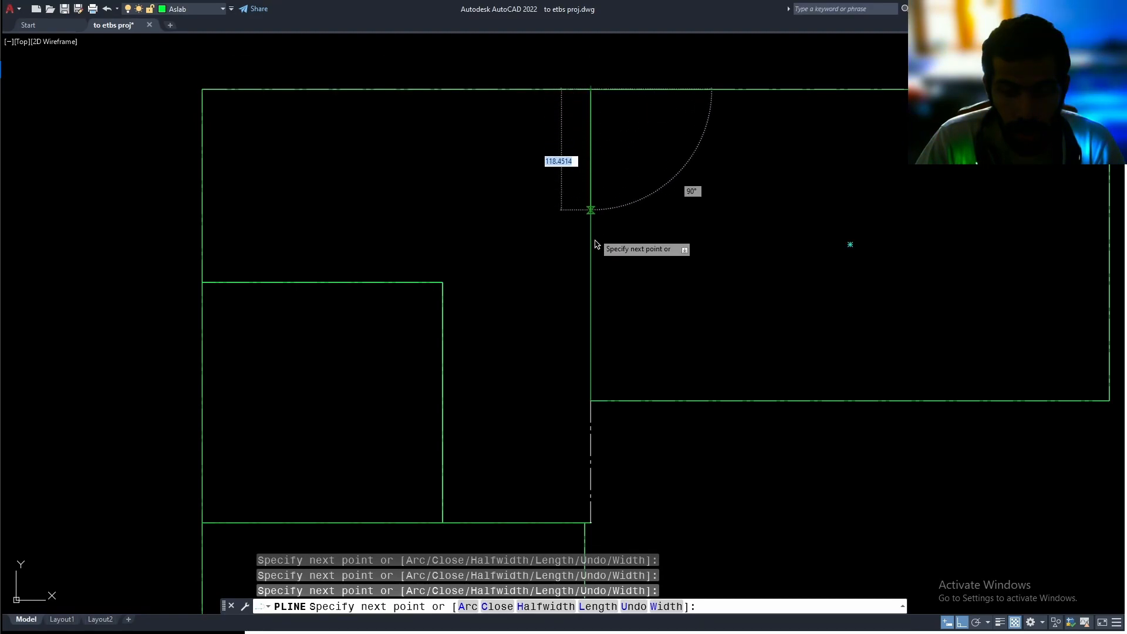
left_click(590, 401)
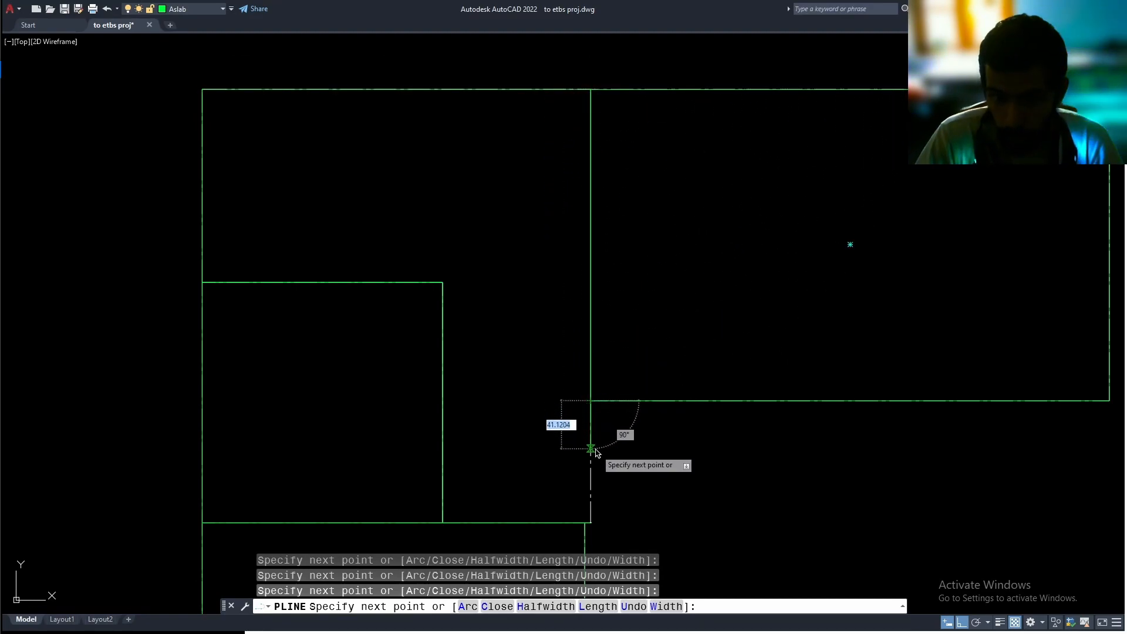
type("c")
key("Return")
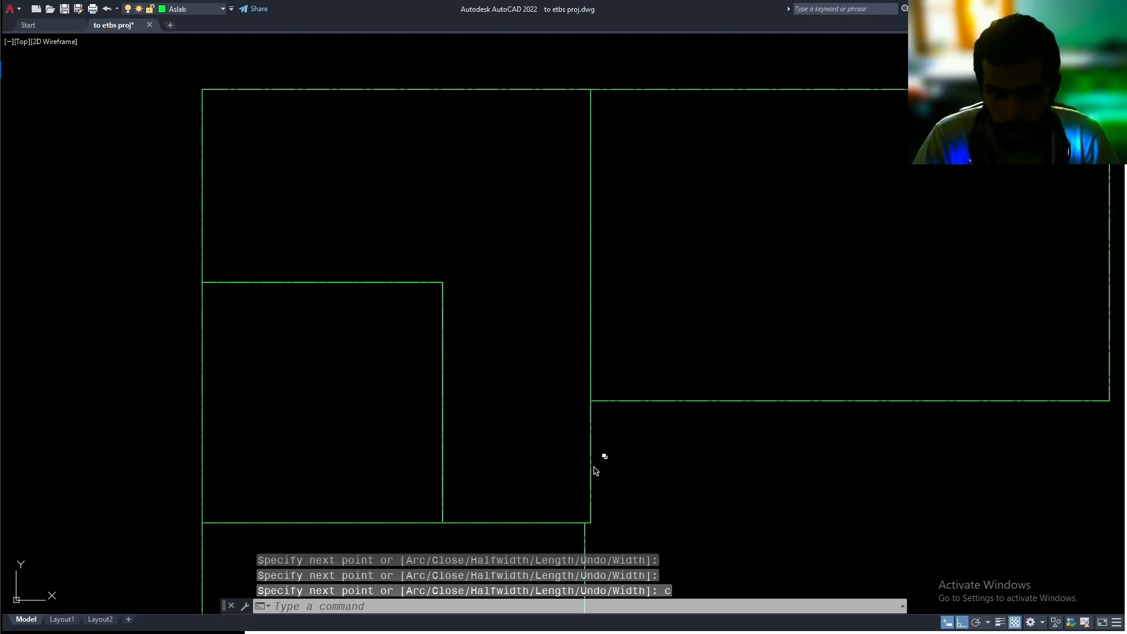
left_click(593, 467)
key("Escape")
Move the whole beam and slab copy onto the floor plan, from its lower outer corner to the centreline corner at CL3
scroll(651, 447, "down", 4)
mouse_move(639, 427)
middle_mouse_down()
mouse_move(499, 347)
mouse_move(763, 340)
mouse_move(843, 309)
mouse_move(591, 380)
middle_mouse_up()
scroll(499, 346, "down", 2)
scroll(843, 309, "down", 2)
left_click(748, 271)
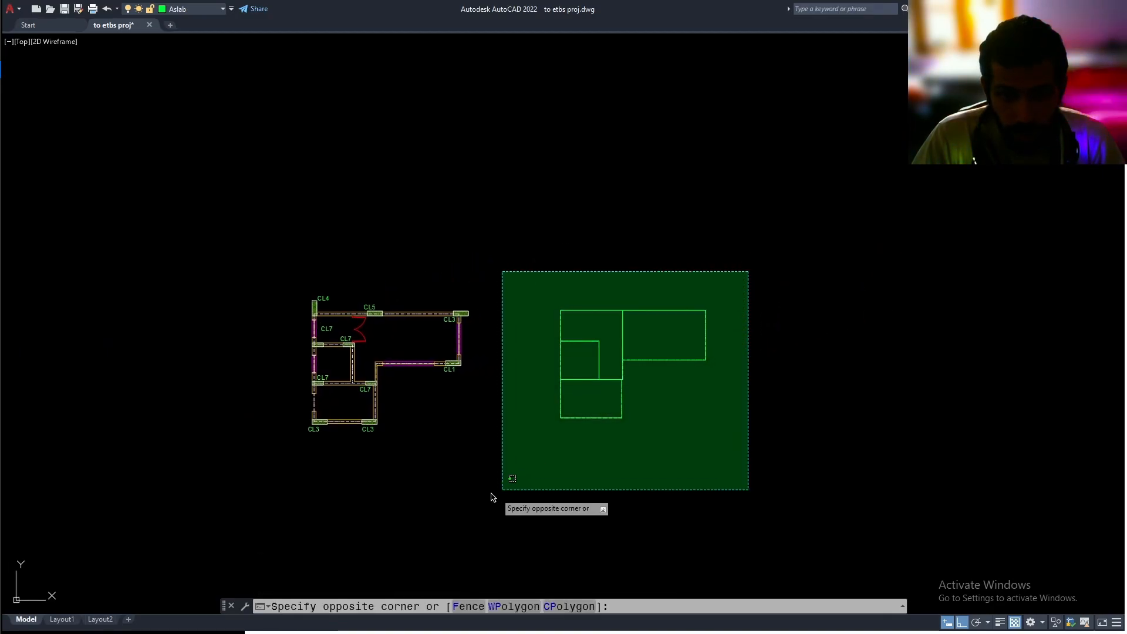
left_click(499, 493)
scroll(617, 376, "up", 4)
type("m")
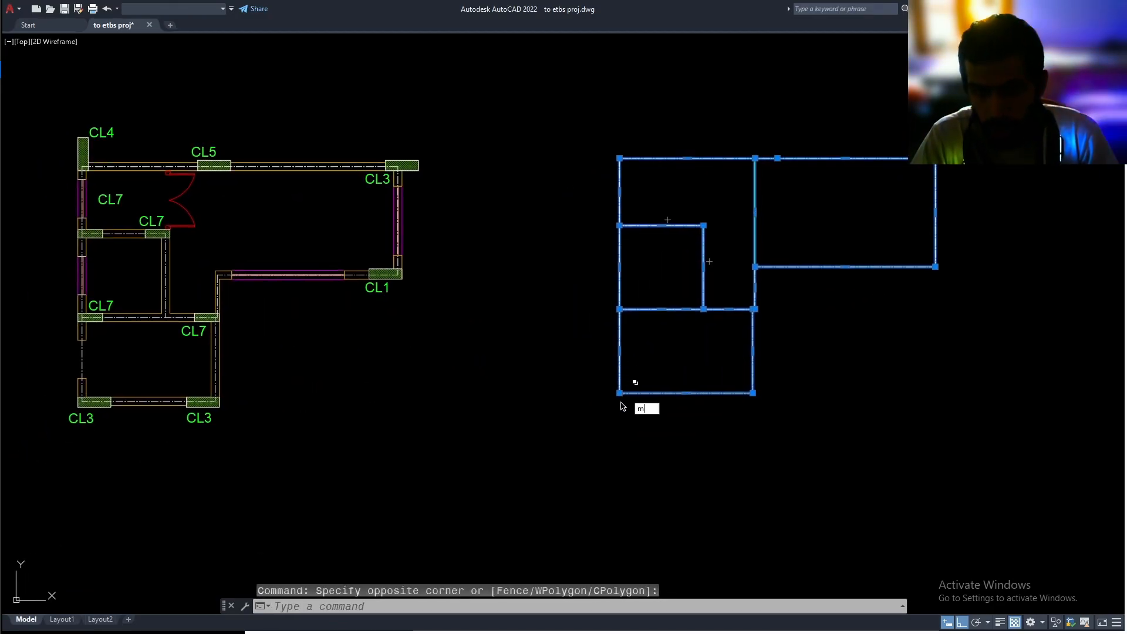
key("Return")
scroll(617, 395, "up", 2)
left_click(619, 392)
middle_click_drag(384, 414, 538, 418)
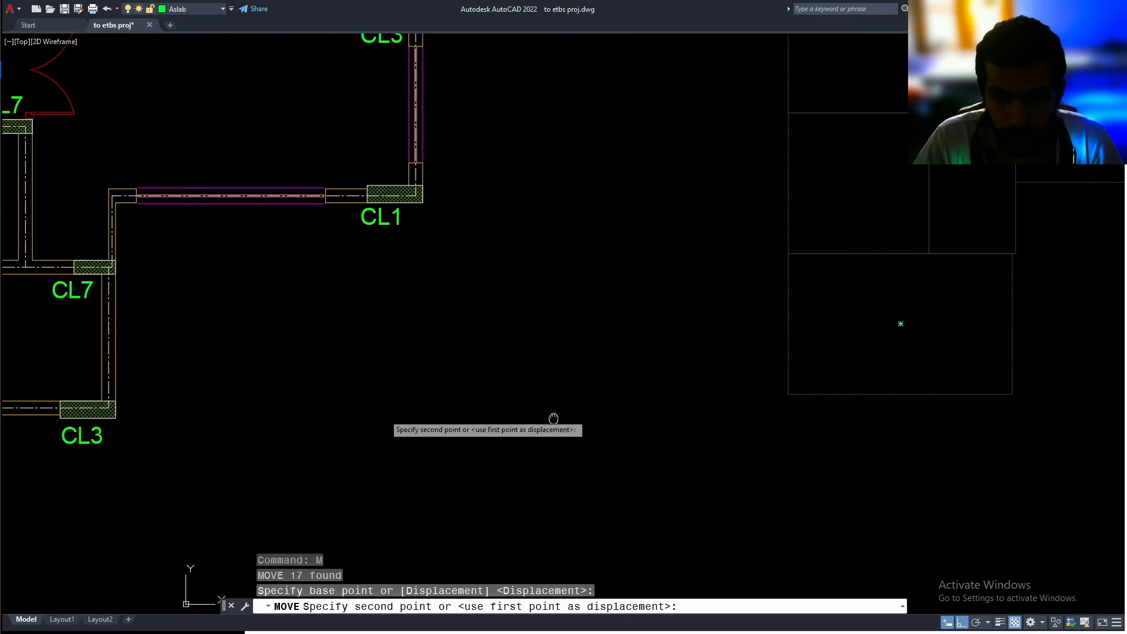
scroll(533, 385, "down", 2)
scroll(375, 396, "up", 5)
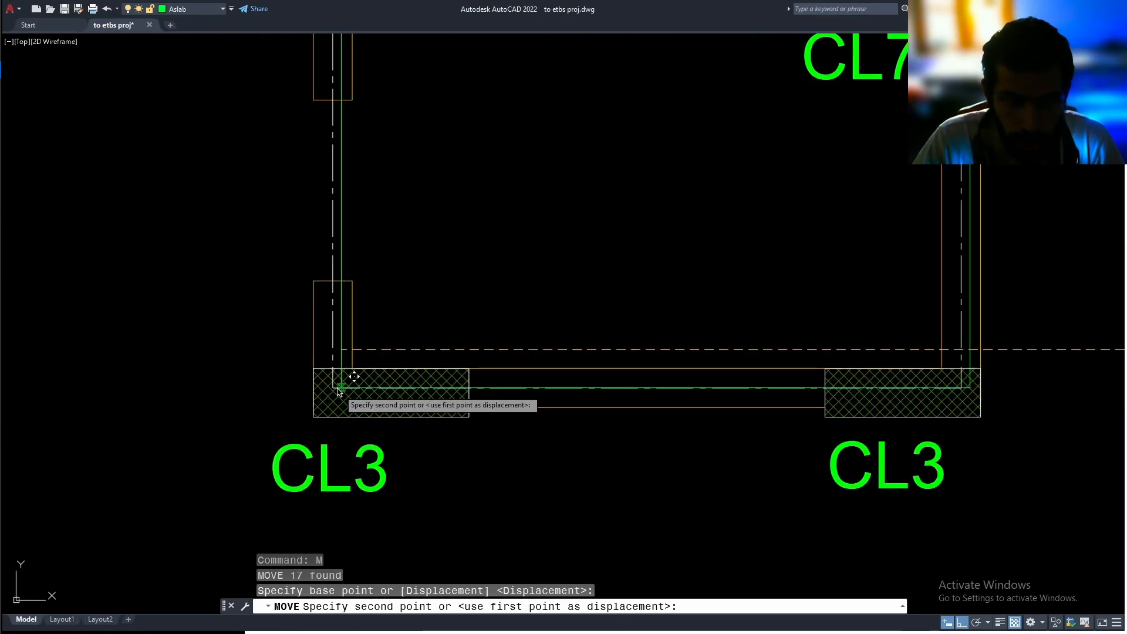
left_click(332, 392)
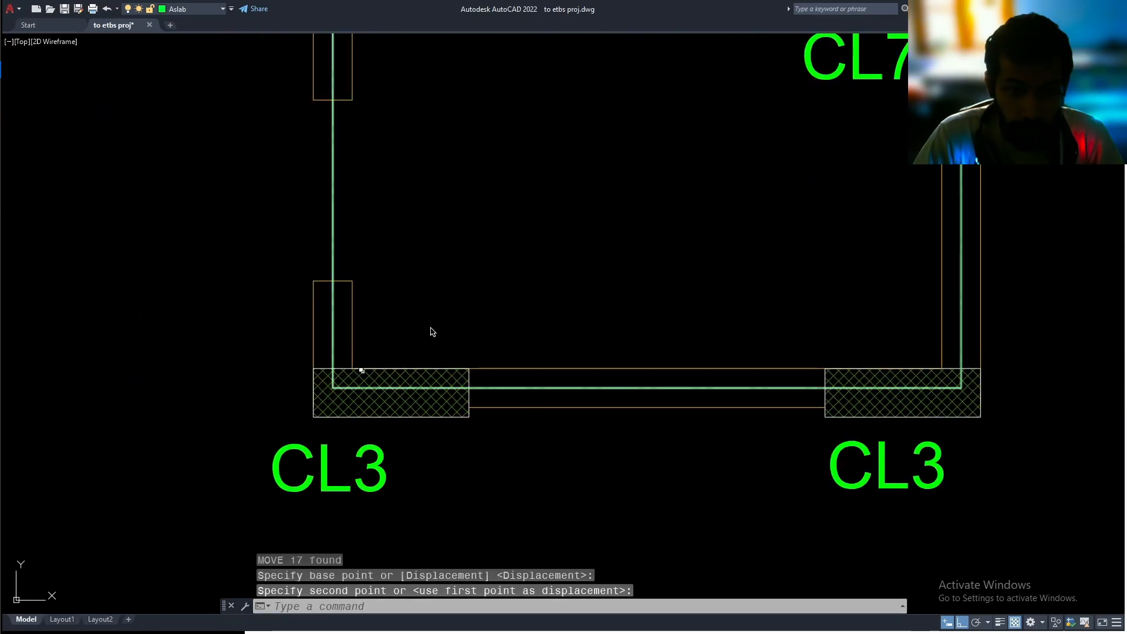
scroll(455, 371, "down", 5)
middle_click_drag(455, 370, 417, 413)
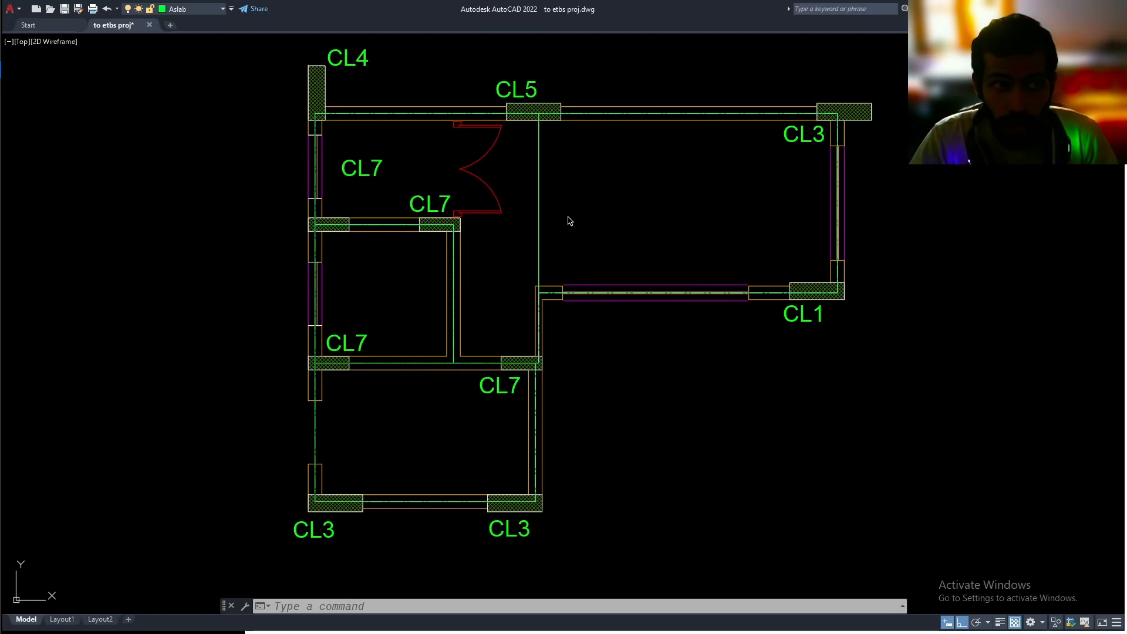
Save the drawing to the Desktop as an AutoCAD 2013/LT2013 DXF file named "standard ine"
left_click(10, 9)
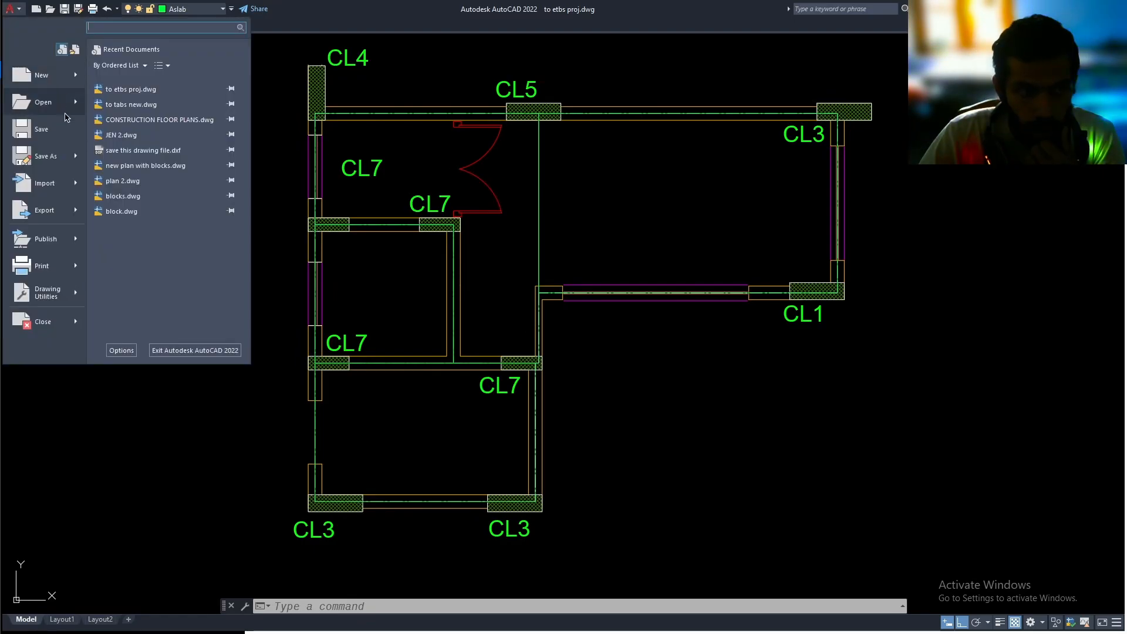
left_click(65, 165)
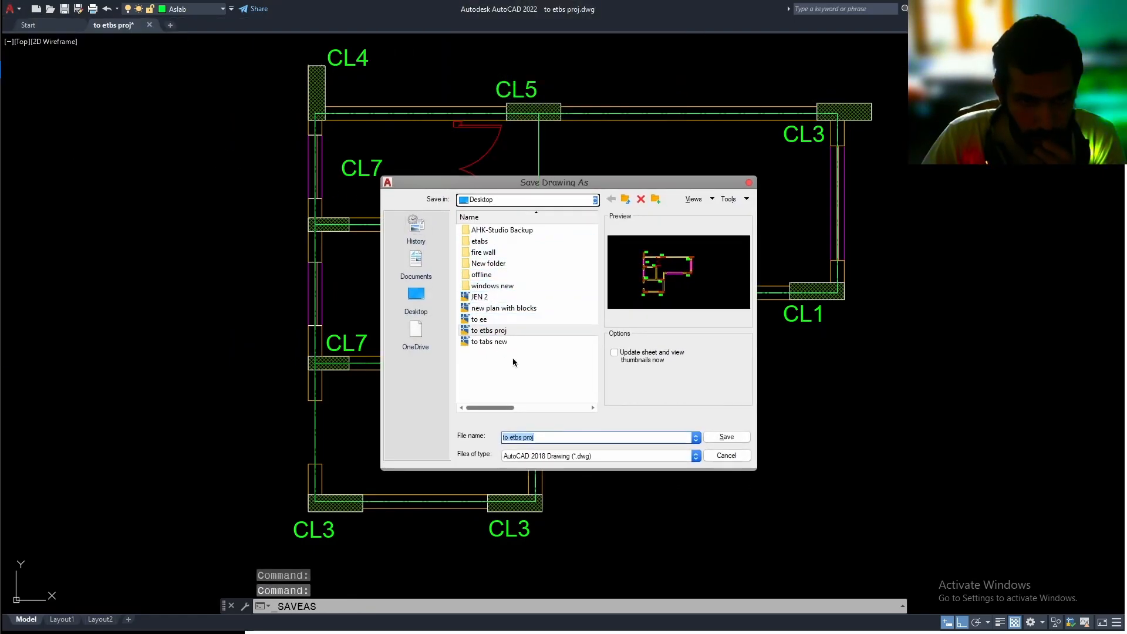
left_click(574, 458)
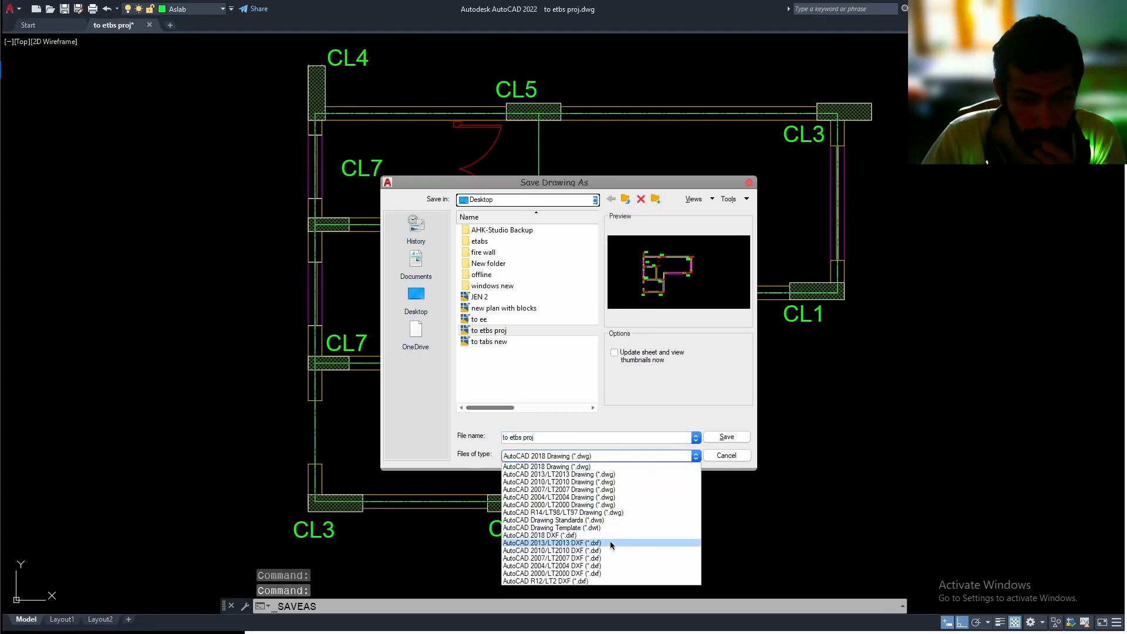
left_click(561, 542)
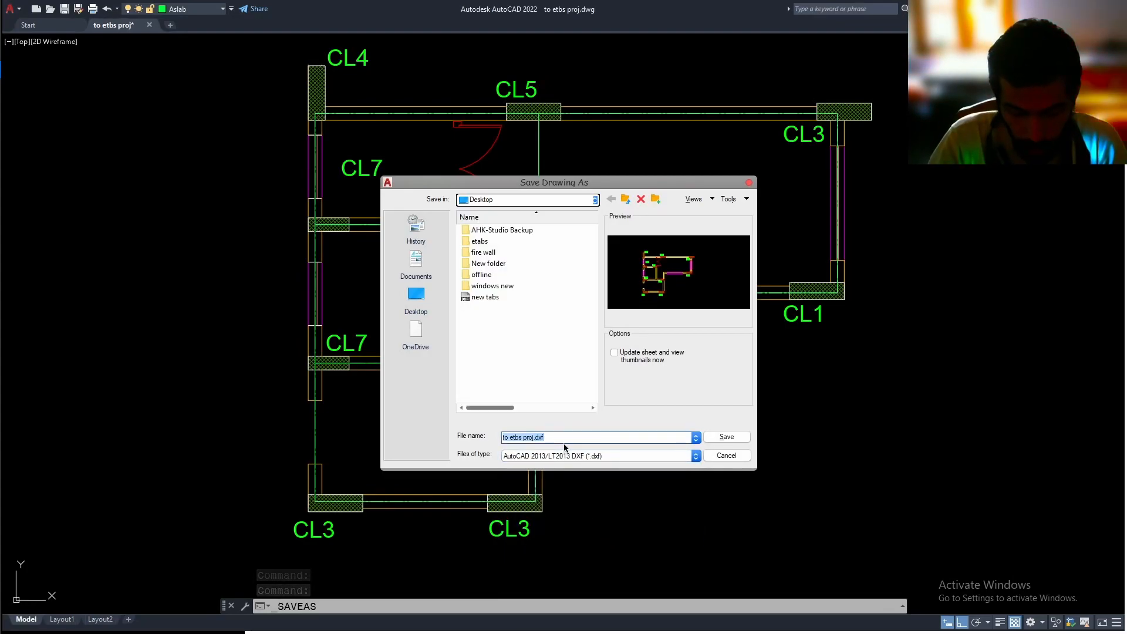
type("standard")
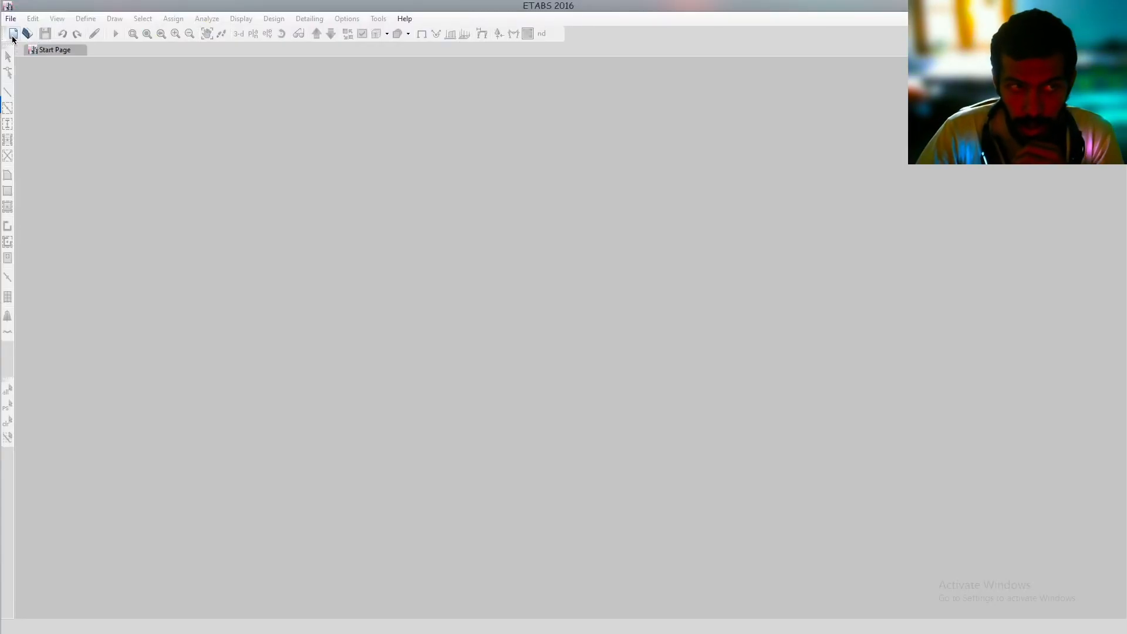
Switch to ETABS and start a new model using built-in settings with Metric SI display units
left_click(13, 34)
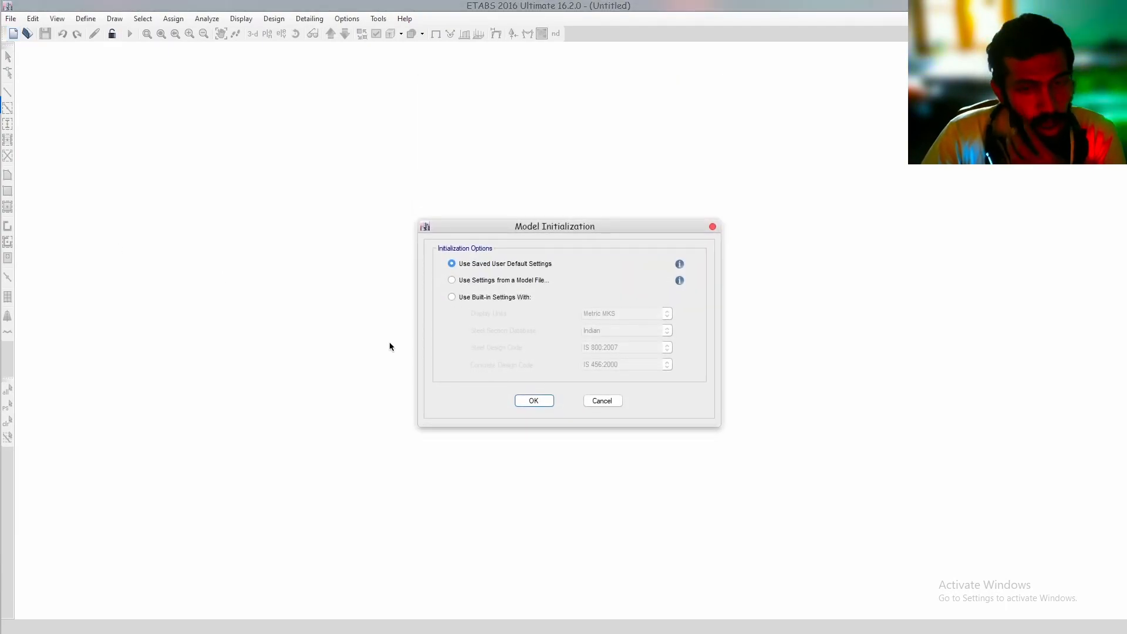
left_click(508, 295)
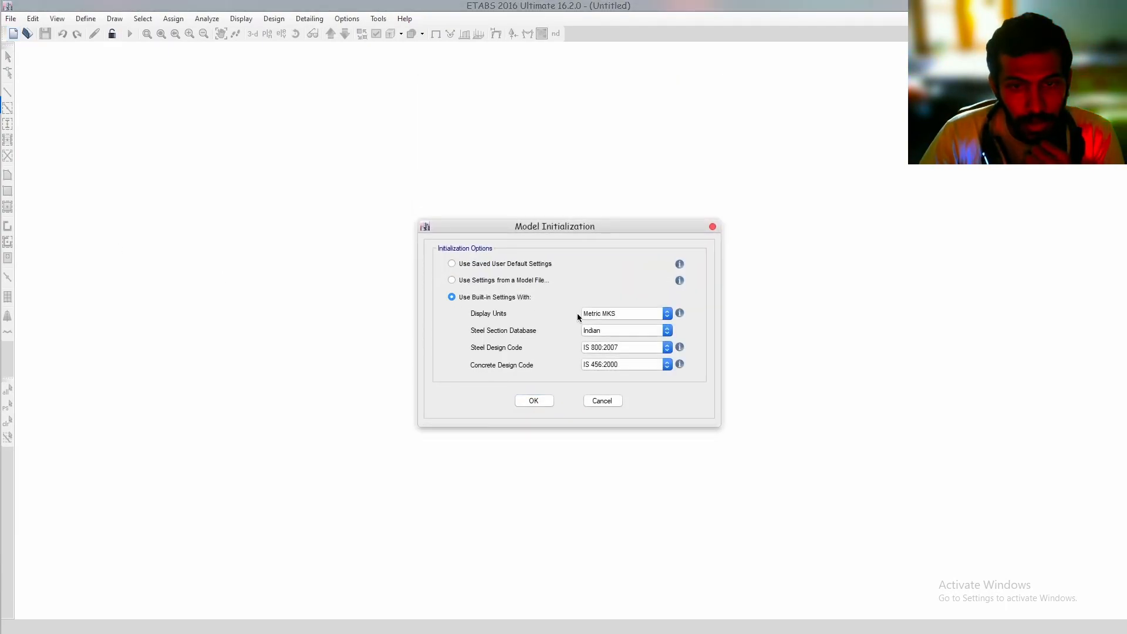
left_click(604, 313)
left_click(608, 336)
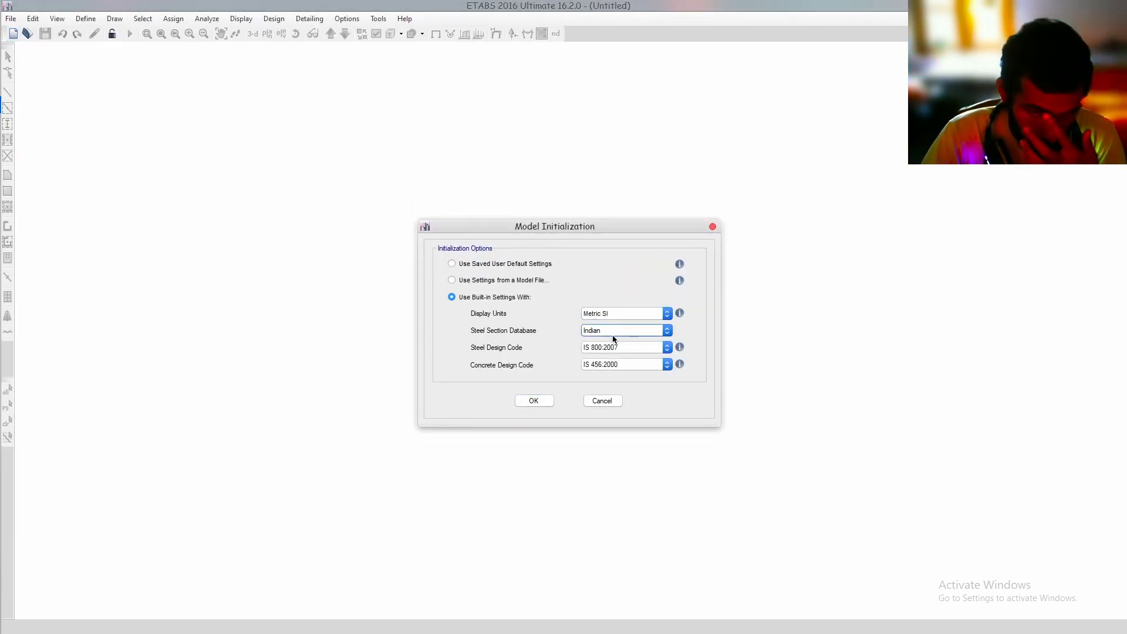
left_click(532, 401)
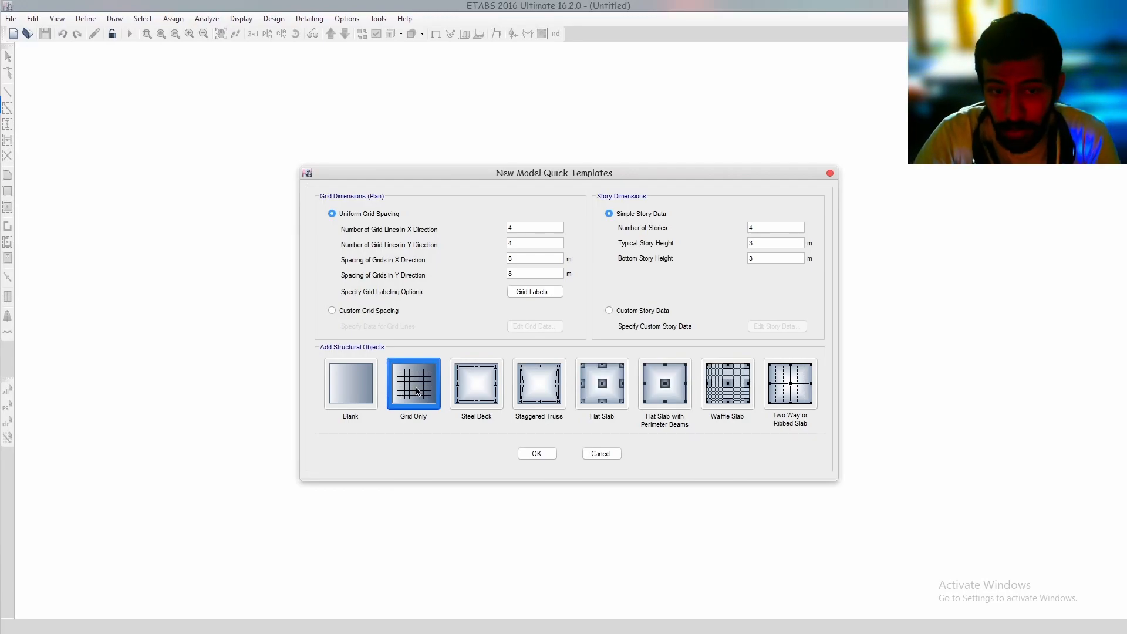
Create the model from the Blank template, keeping the default story data
double_click(768, 229)
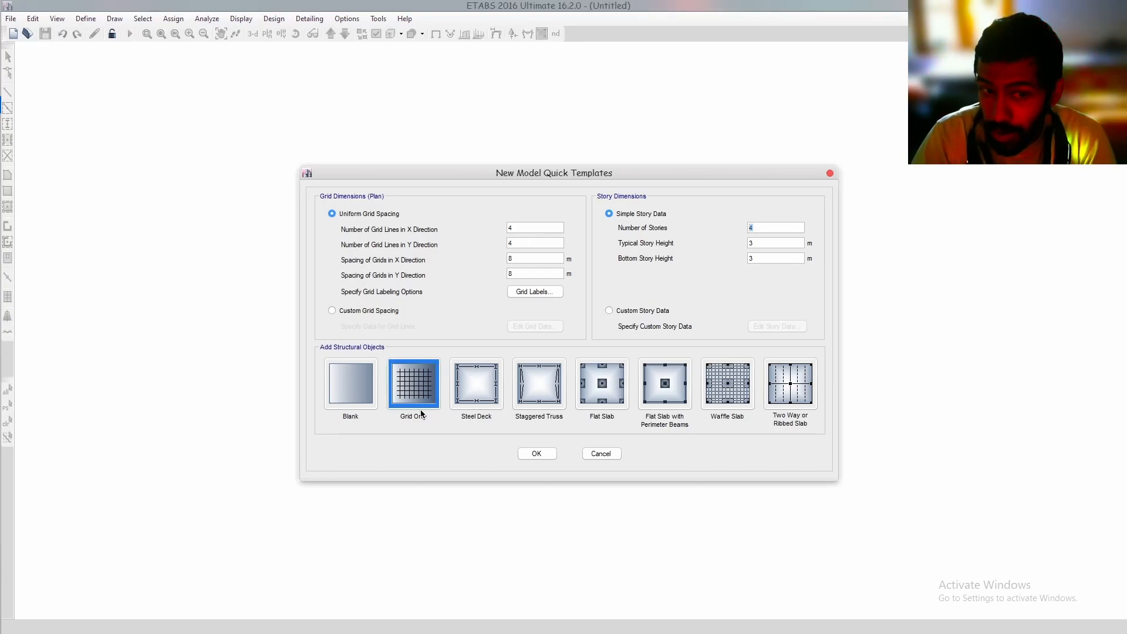
left_click(352, 384)
left_click(532, 455)
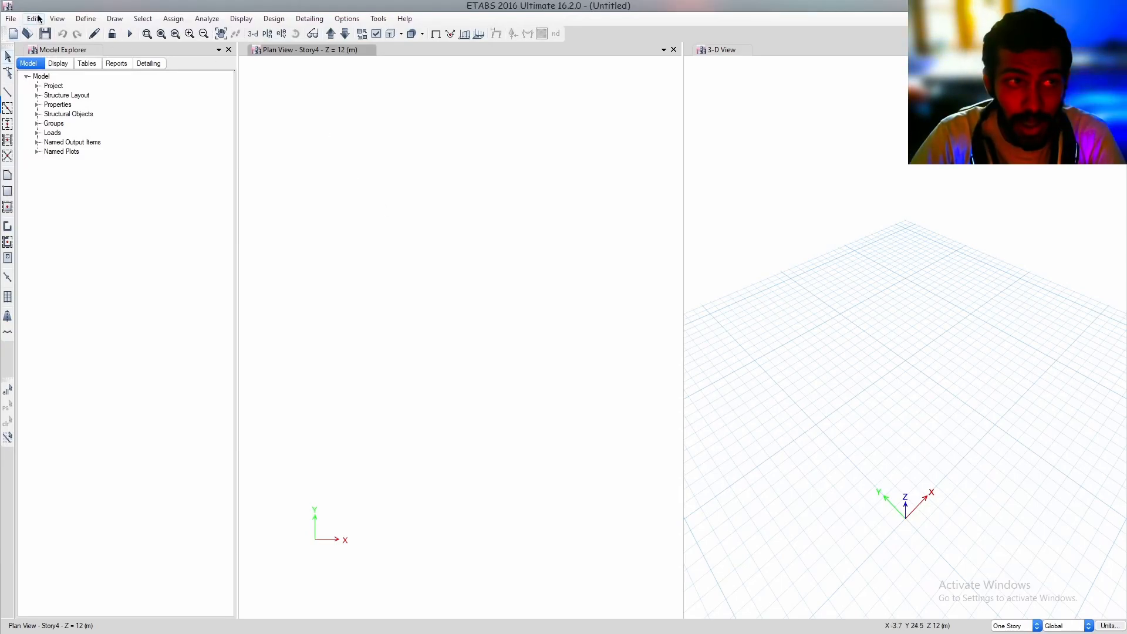
Import "standard ine" from the Desktop as a DXF architectural plan on Story4, with the CAD drawing units set to cm
left_click(10, 18)
mouse_move(93, 122)
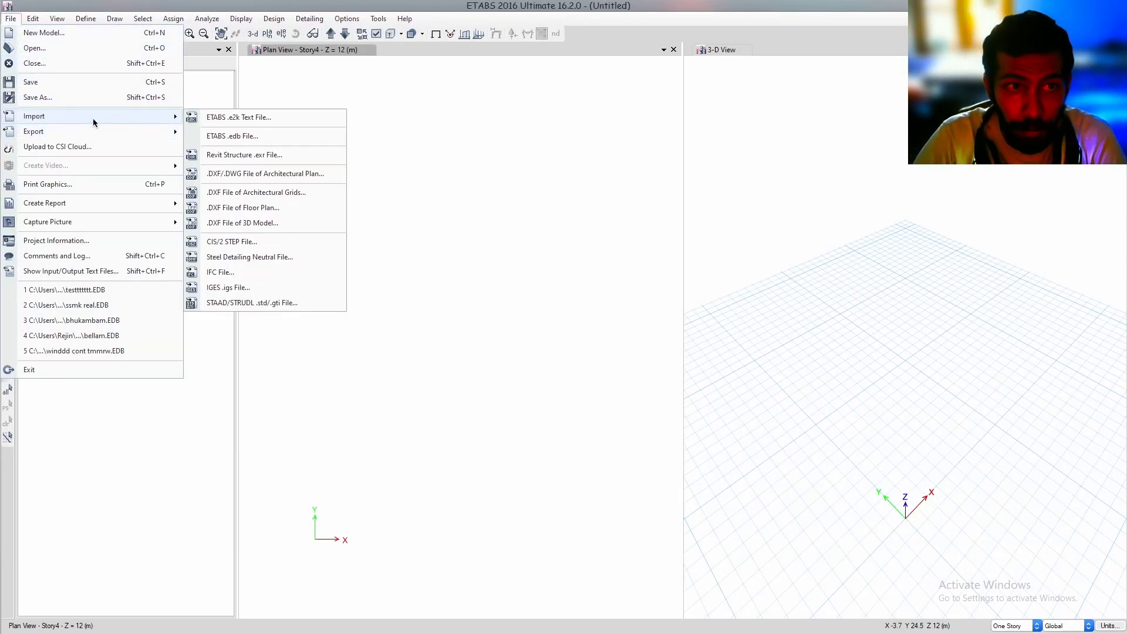
left_click(260, 174)
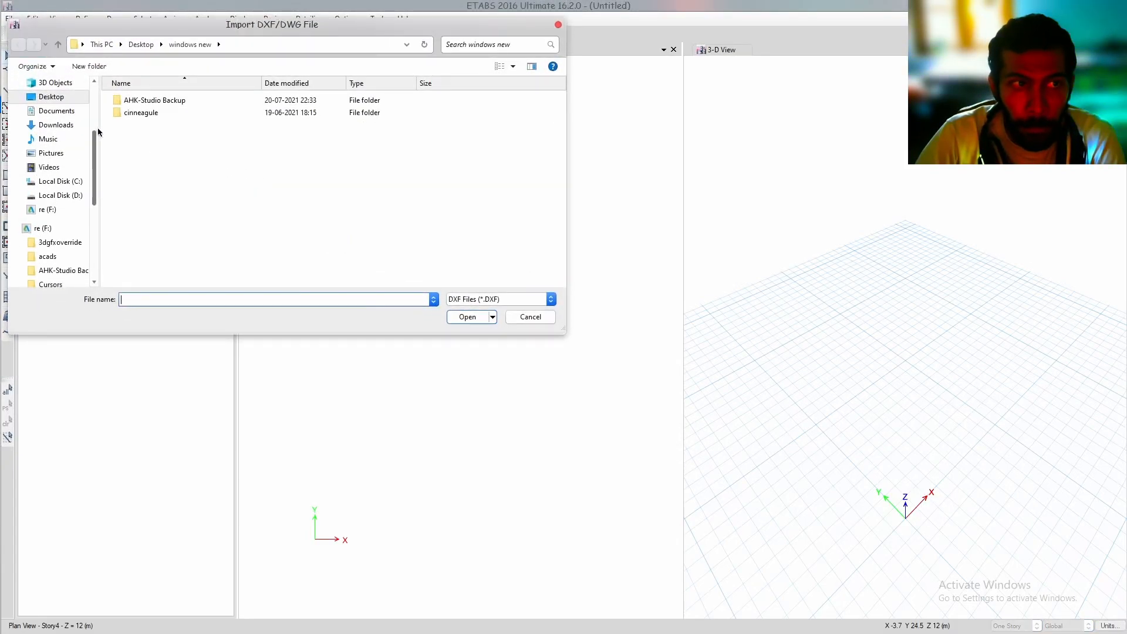
left_click(50, 96)
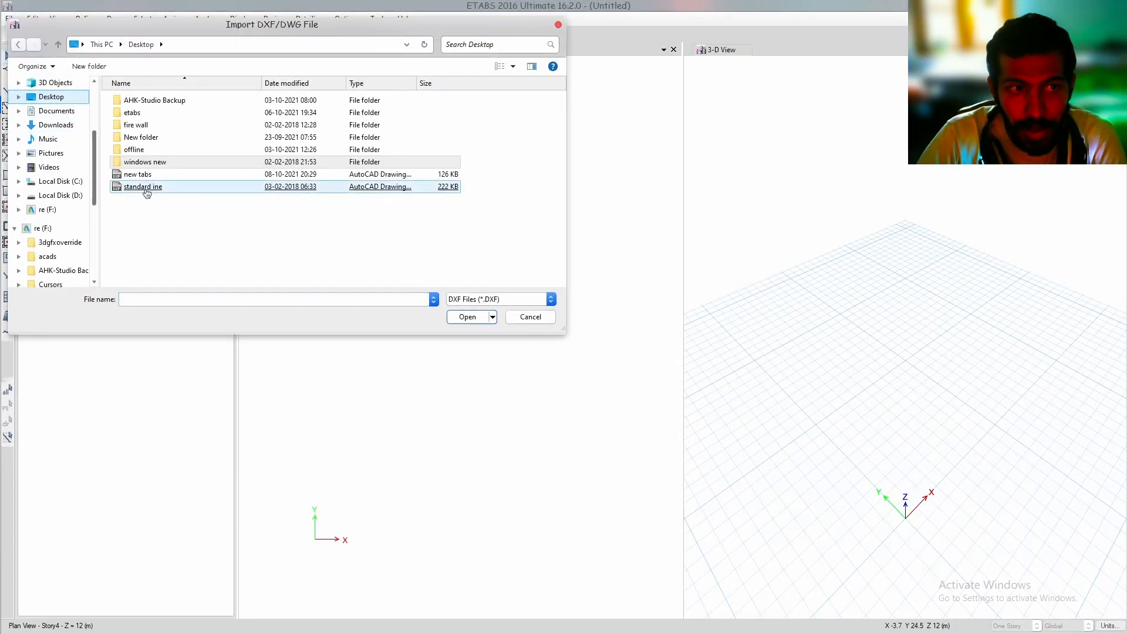
double_click(146, 193)
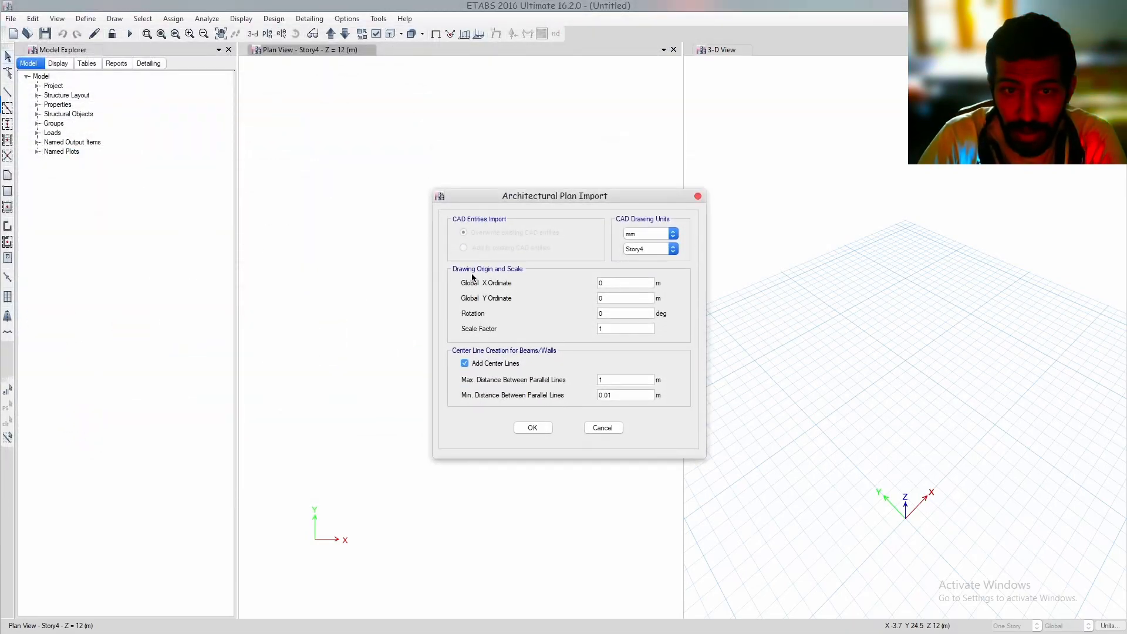
left_click(646, 235)
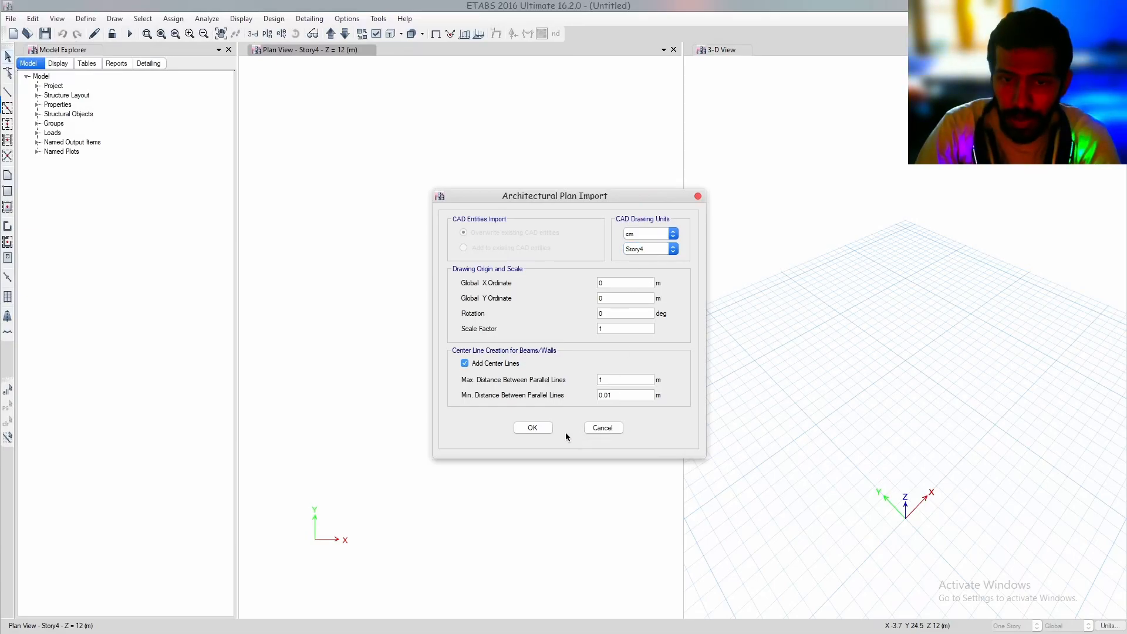
left_click(540, 428)
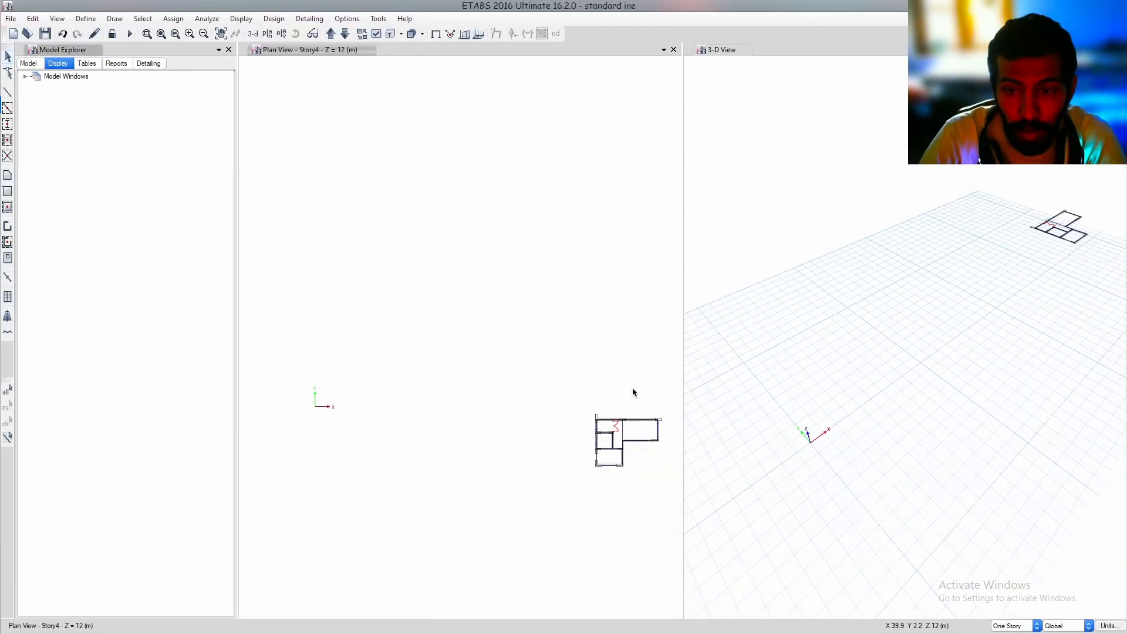
Inspect the imported plan and list the 3-D view's architectural layers
middle_click_drag(629, 395, 505, 345)
scroll(496, 411, "up", 6)
scroll(498, 405, "down", 5)
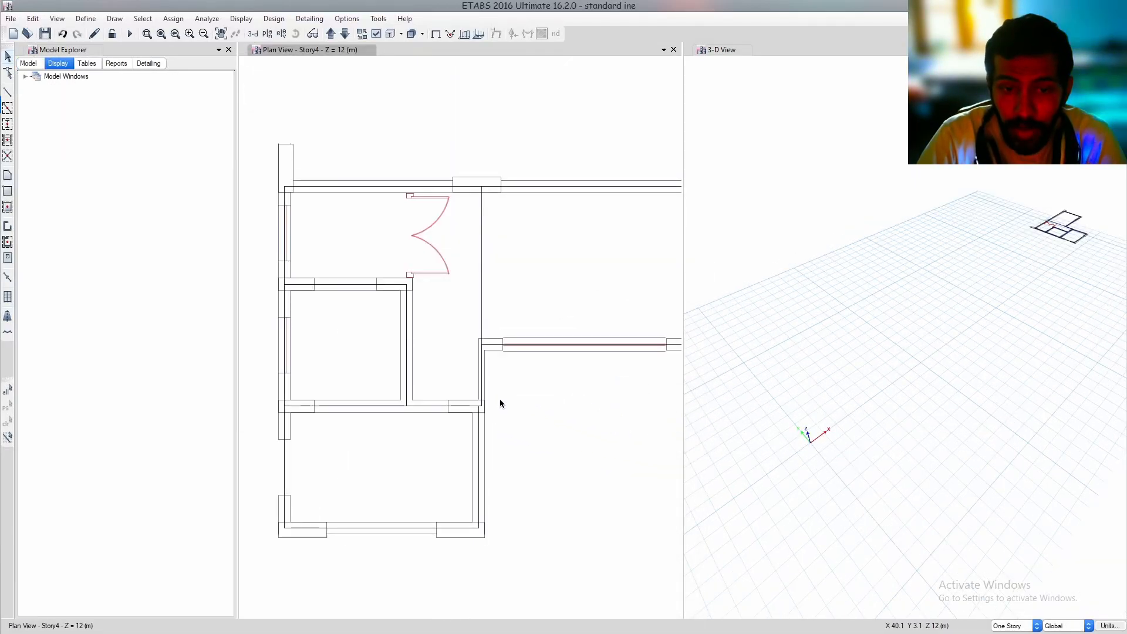
scroll(503, 395, "down", 2)
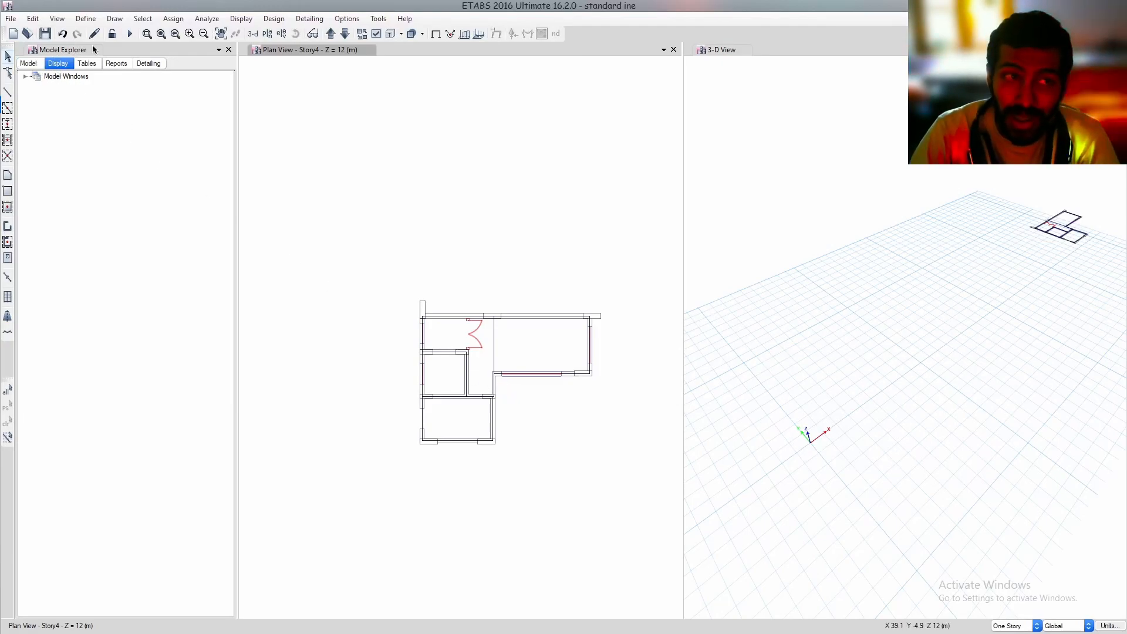
left_click(347, 19)
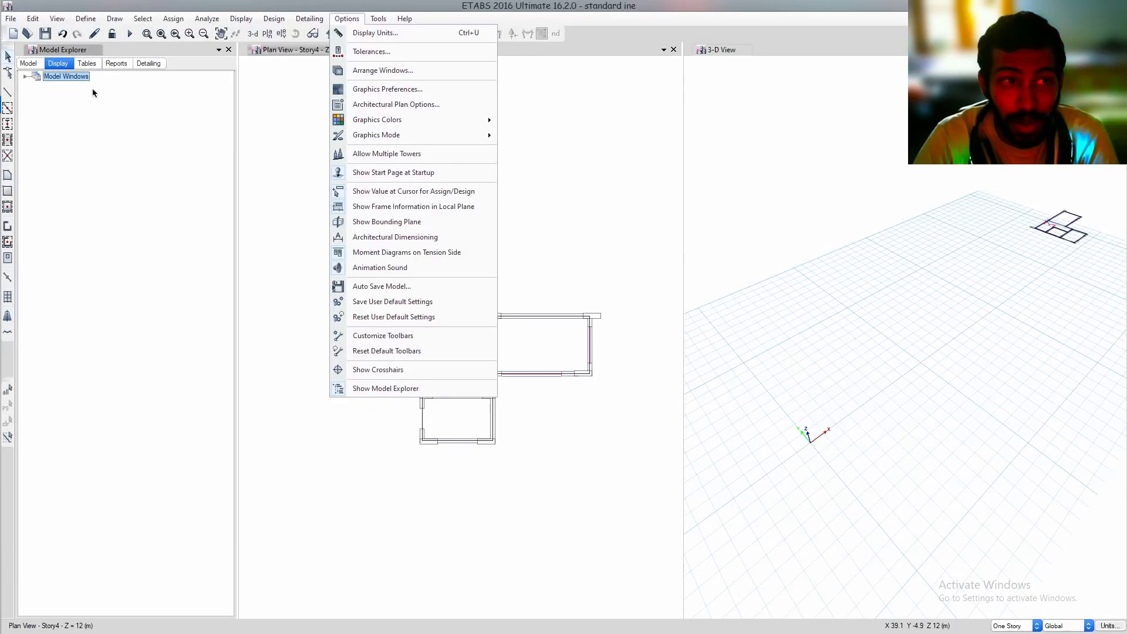
left_click(25, 81)
left_click(25, 77)
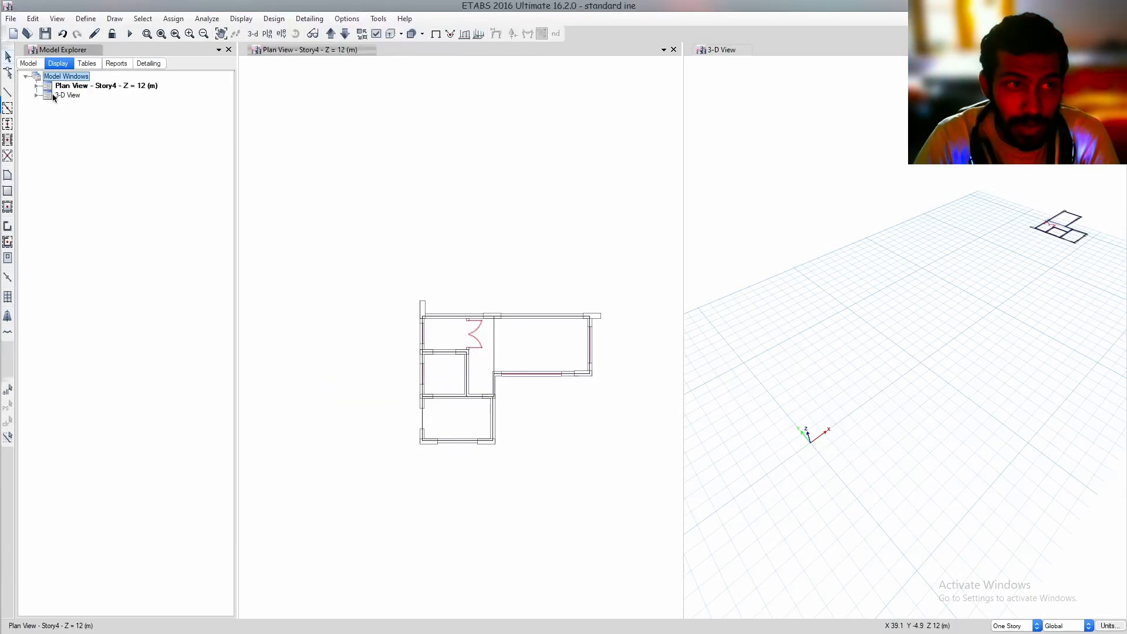
left_click(37, 95)
left_click(37, 96)
left_click(48, 143)
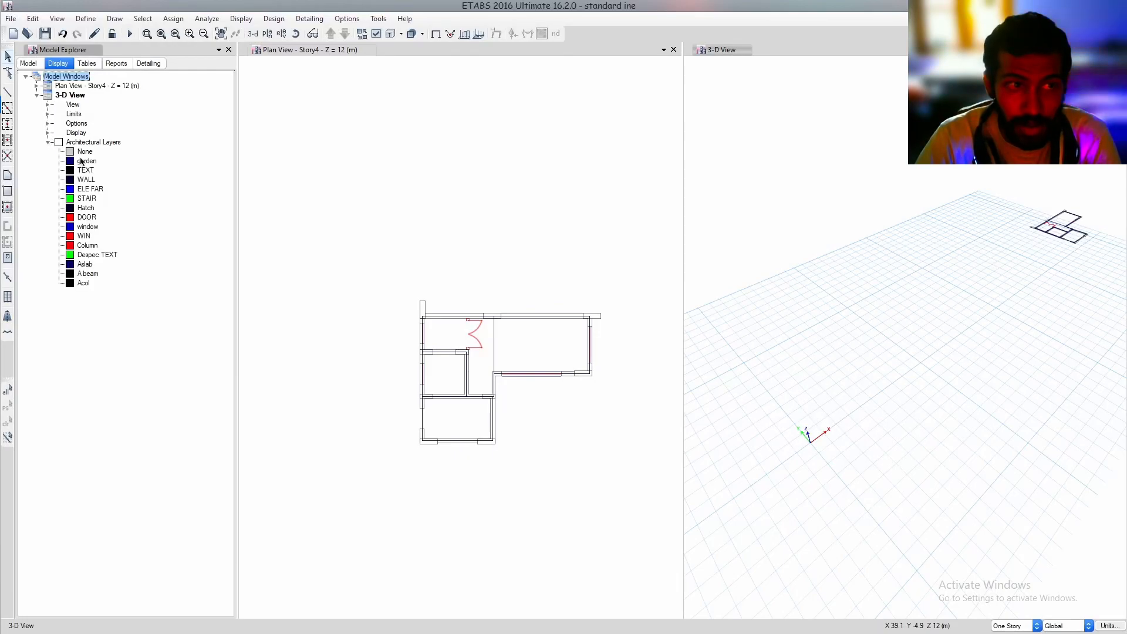
Change the story scope from One Story to All Stories
middle_click_drag(967, 331, 842, 439)
scroll(939, 337, "up", 3)
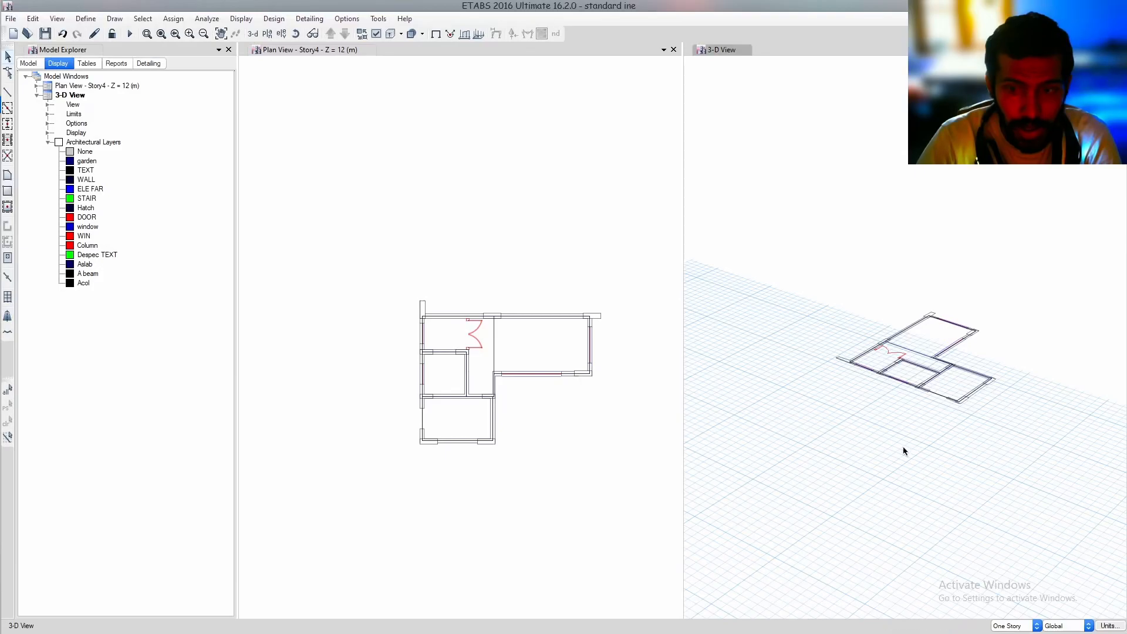
left_click(1036, 622)
left_click(1021, 608)
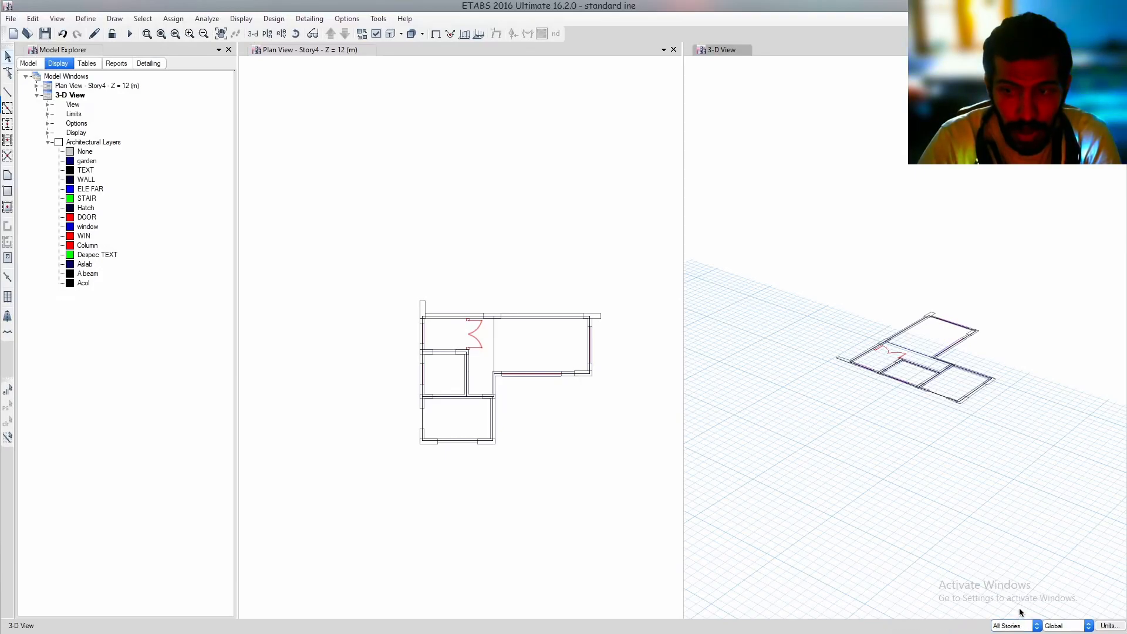
Measure the large room's width in the plan view with a dimension line from its inner vertical line to the opposite wall
left_click(601, 374)
scroll(562, 360, "up", 3)
middle_click_drag(561, 360, 458, 332)
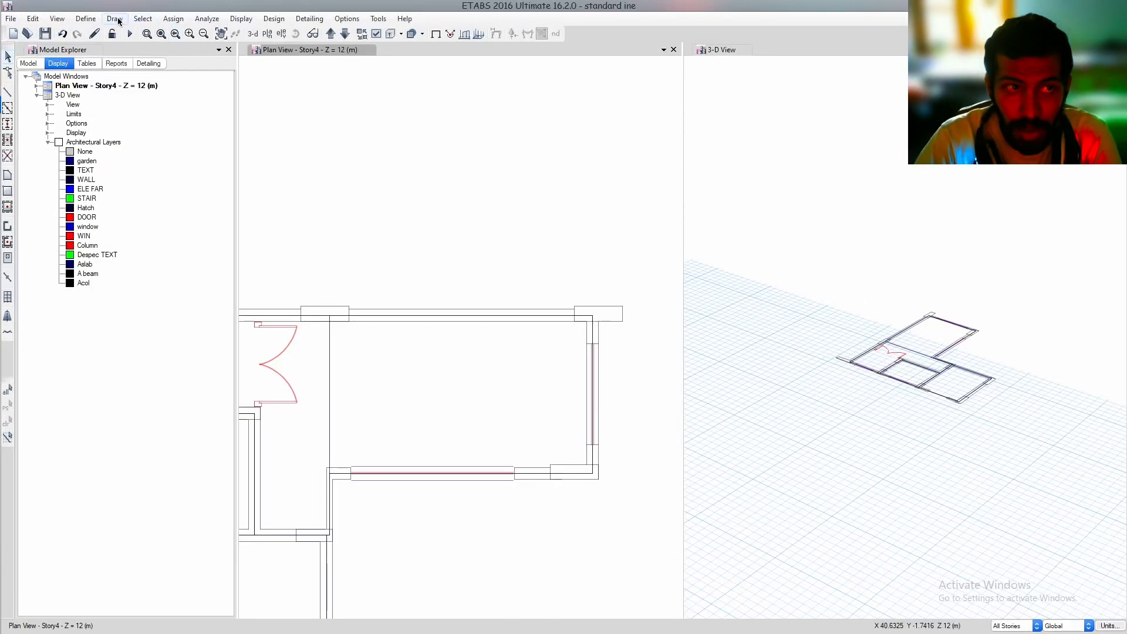
left_click(115, 18)
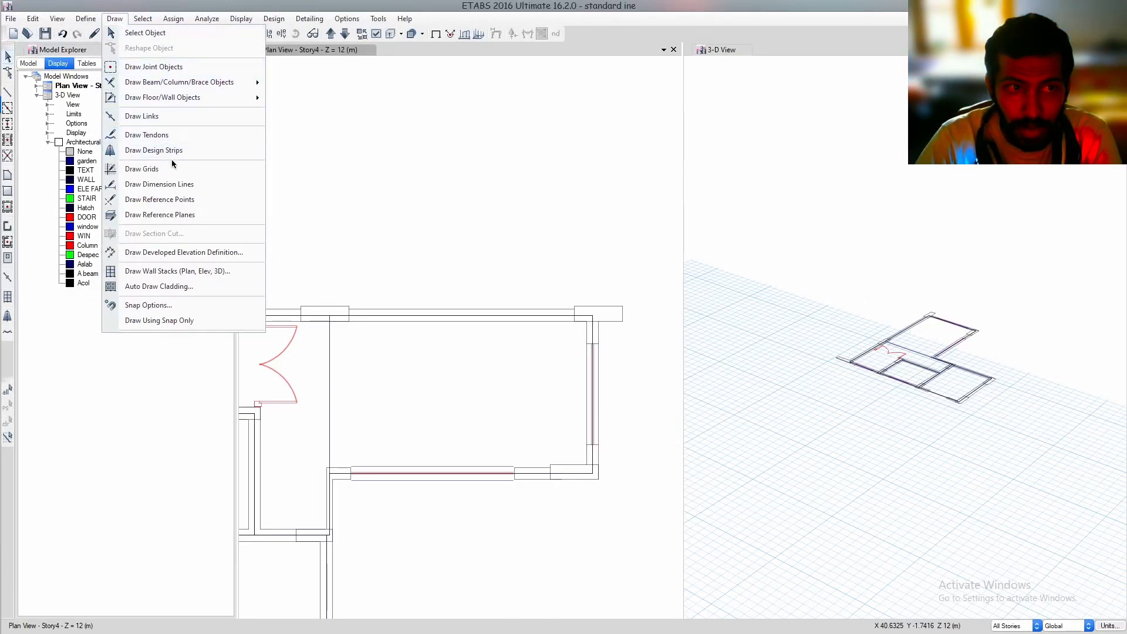
left_click(170, 185)
left_click(330, 377)
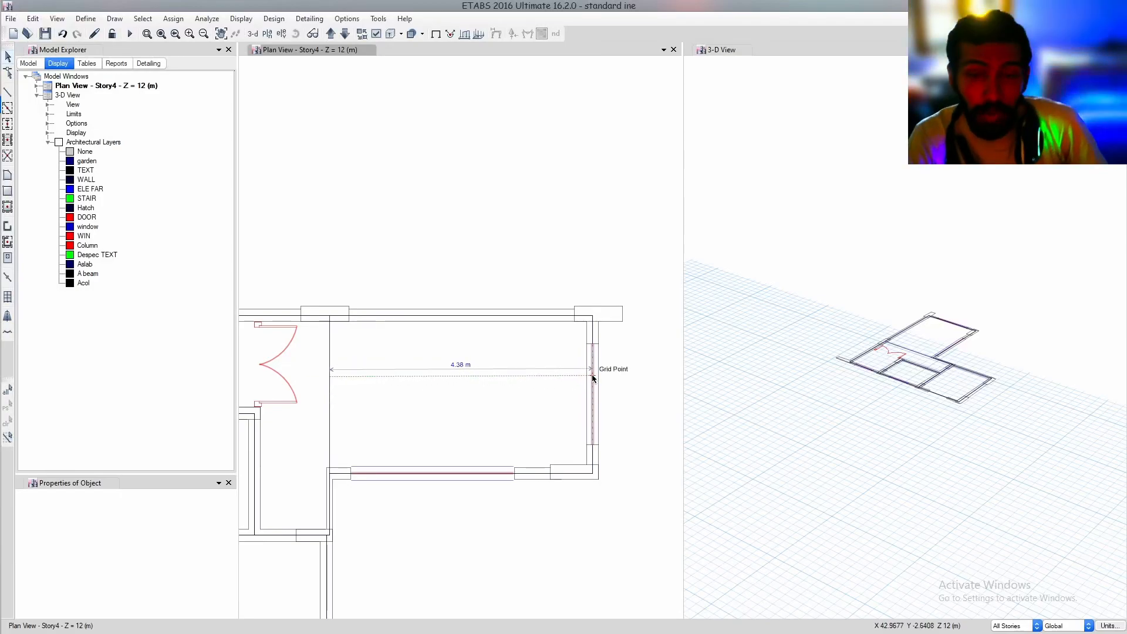
key("Escape")
middle_click_drag(486, 374, 527, 304)
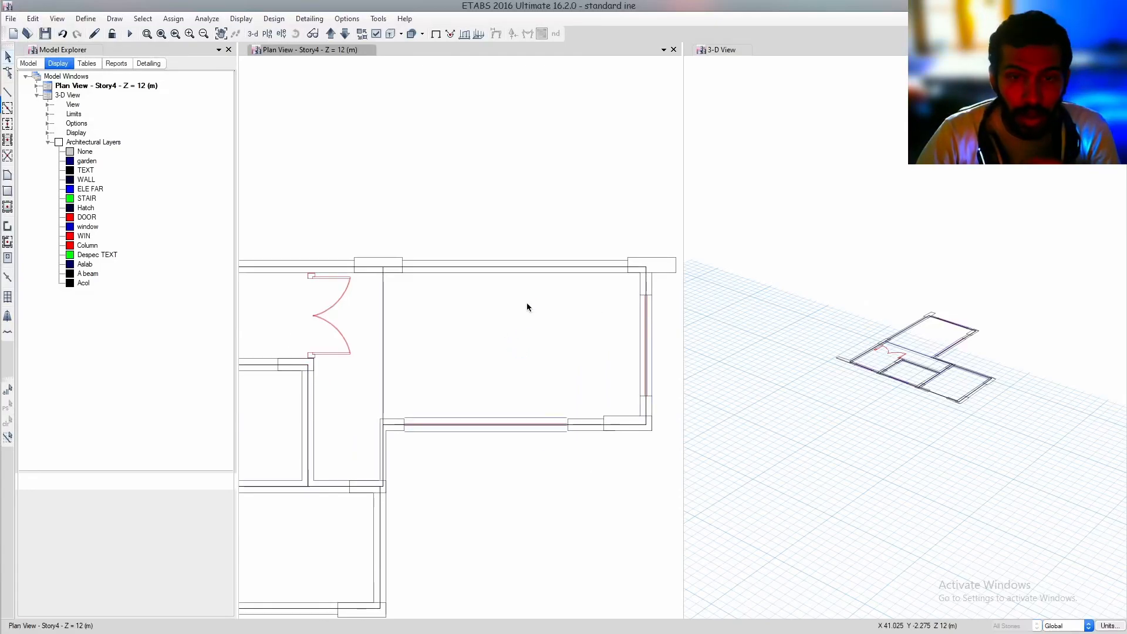
scroll(528, 307, "down", 3)
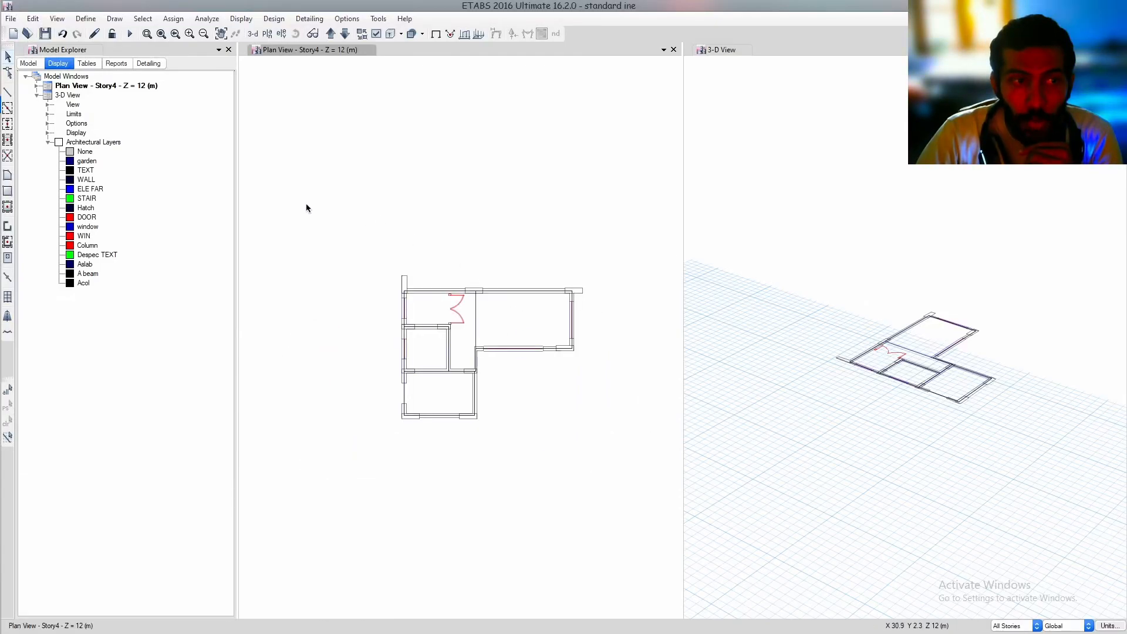
Add column objects from the Acol architectural layer and check them in the 3-D view
left_click(84, 285)
right_click(84, 286)
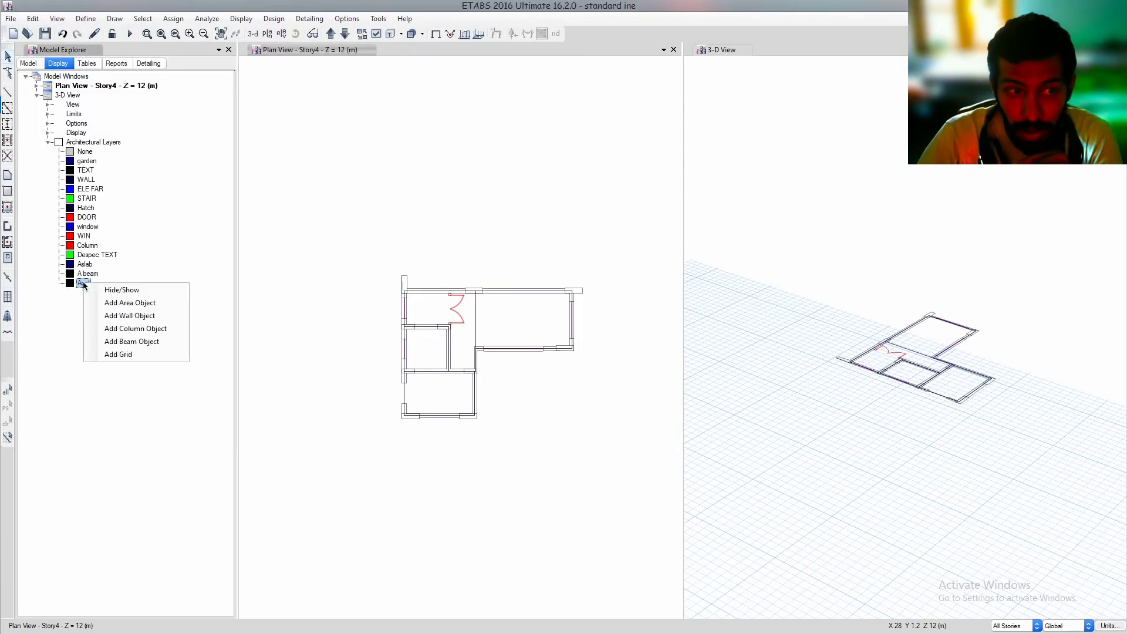
left_click(135, 329)
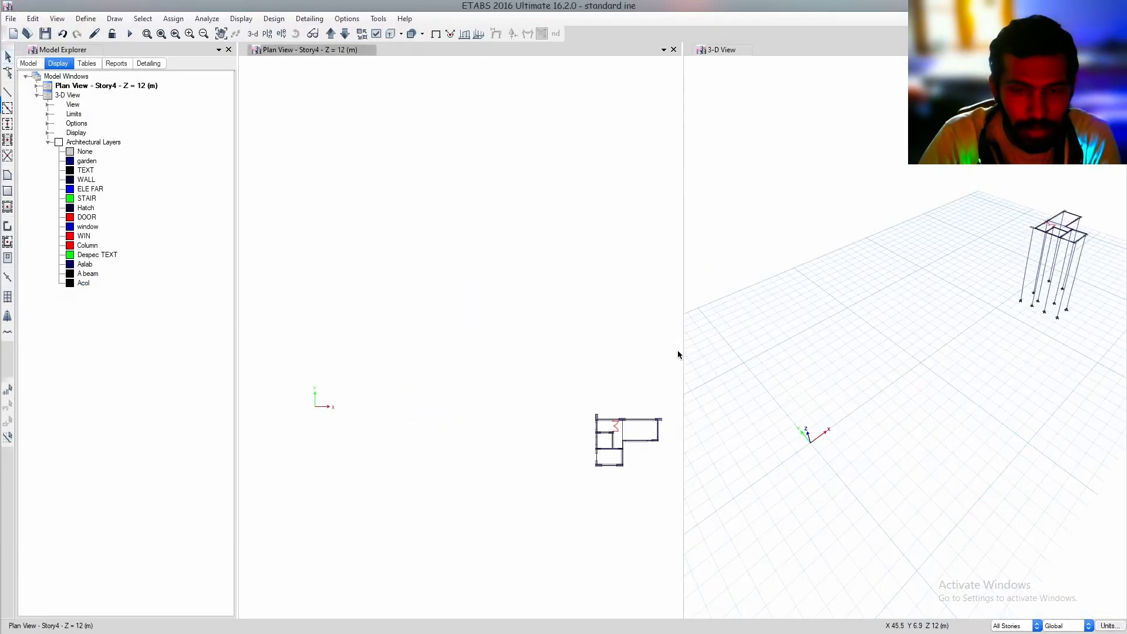
middle_click_drag(977, 317, 886, 358)
scroll(992, 299, "up", 3)
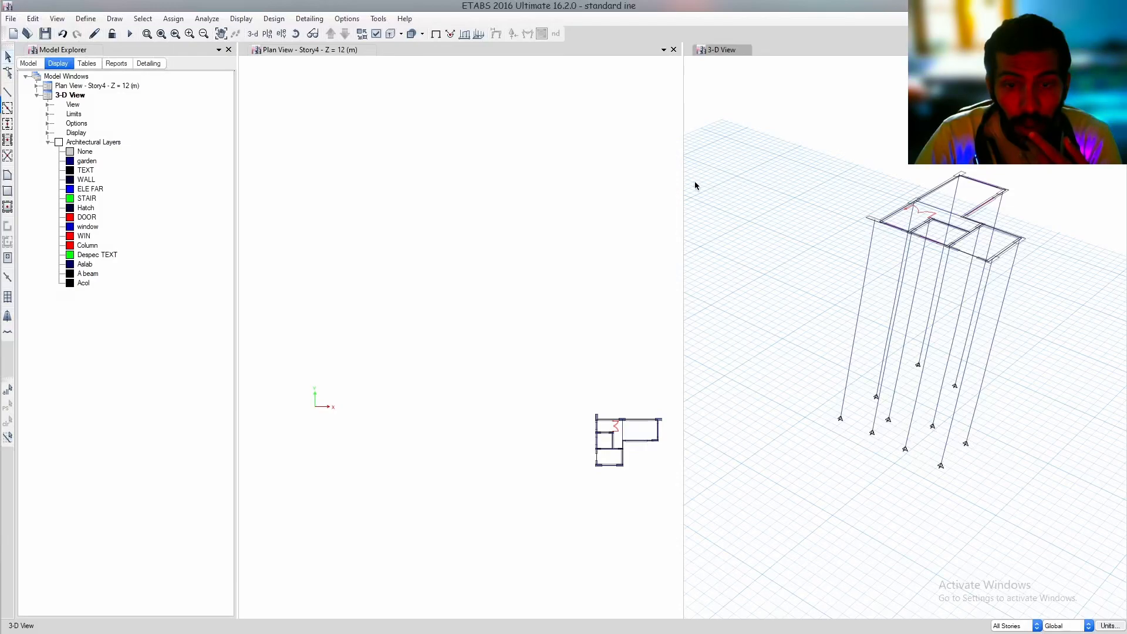
Define a new concrete material for region India, Indian standard, grade M25
left_click(86, 18)
left_click(94, 34)
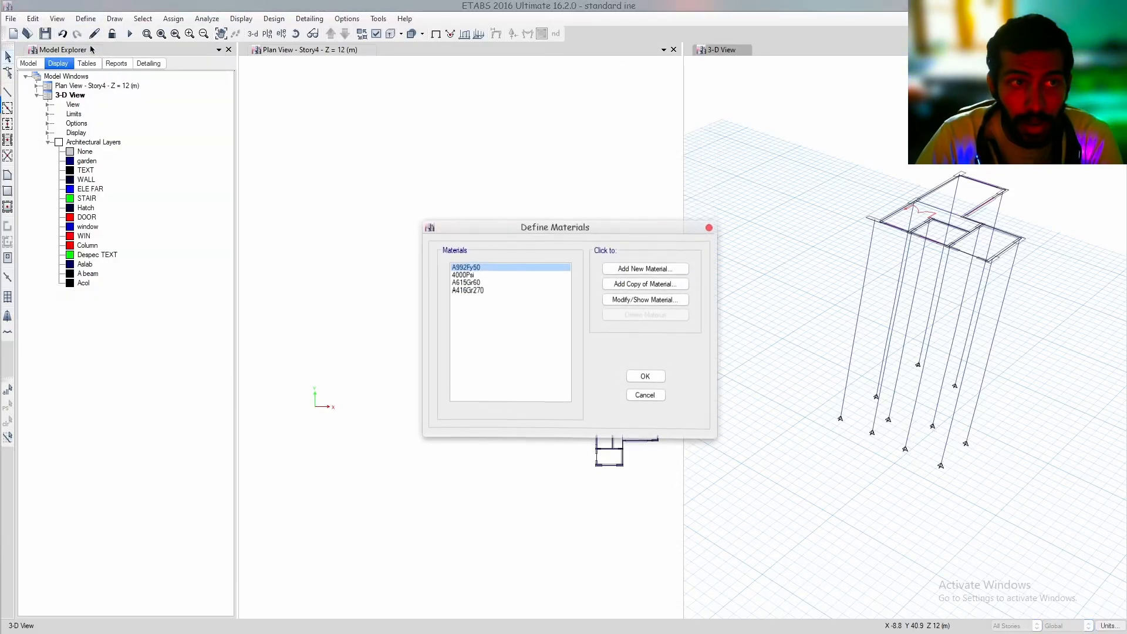
left_click(644, 263)
left_click(578, 293)
left_click(574, 296)
key("i")
left_click(541, 311)
left_click(543, 312)
key("c")
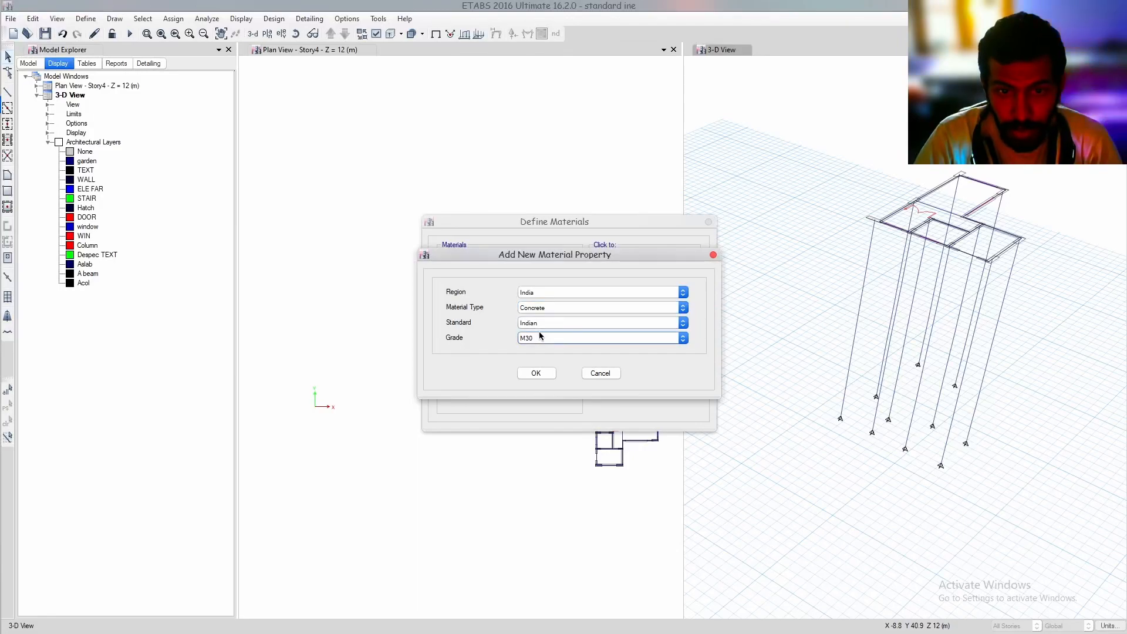
left_click(541, 338)
left_click(539, 364)
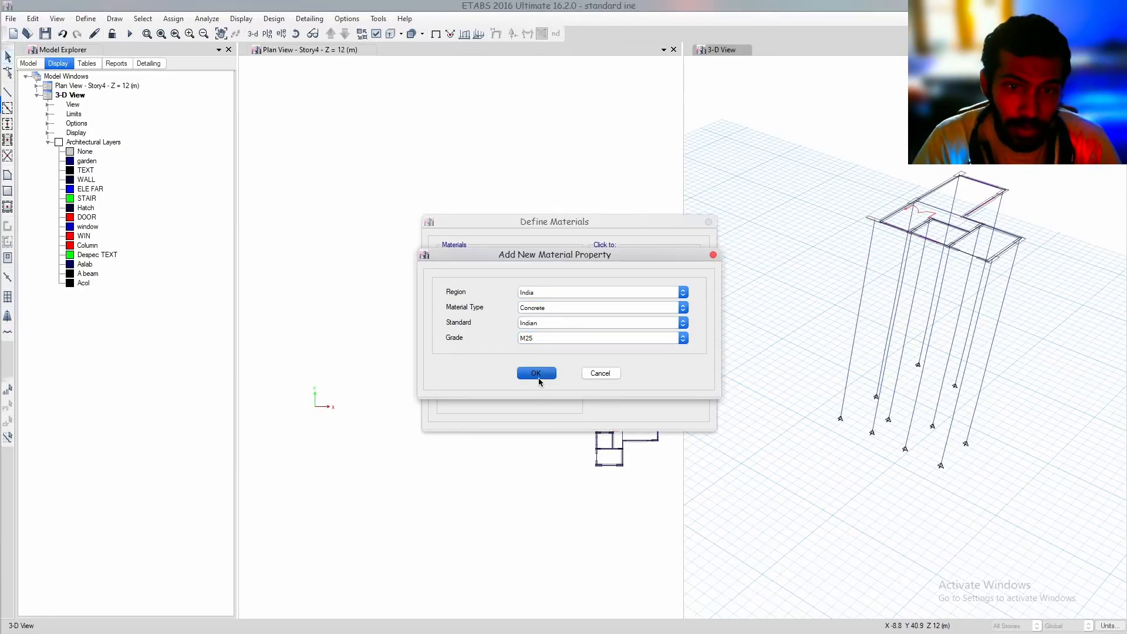
left_click(537, 374)
left_click(546, 478)
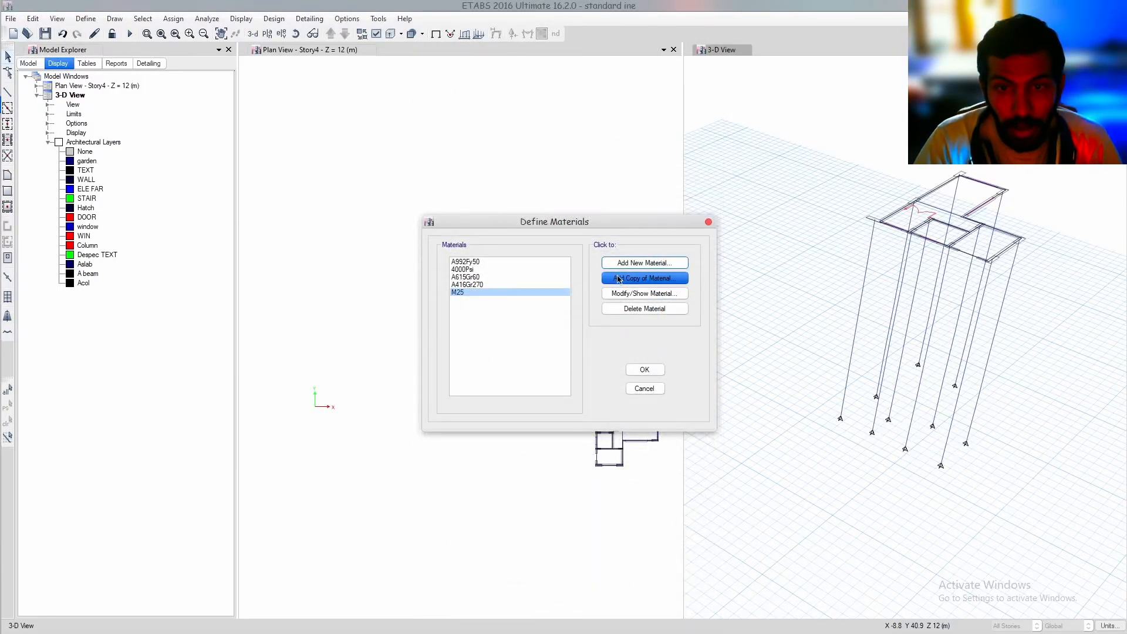
Define a new Indian rebar material of grade HYSD Grade 550 and close the material definitions
left_click(614, 261)
left_click(554, 306)
left_click(553, 324)
left_click(560, 338)
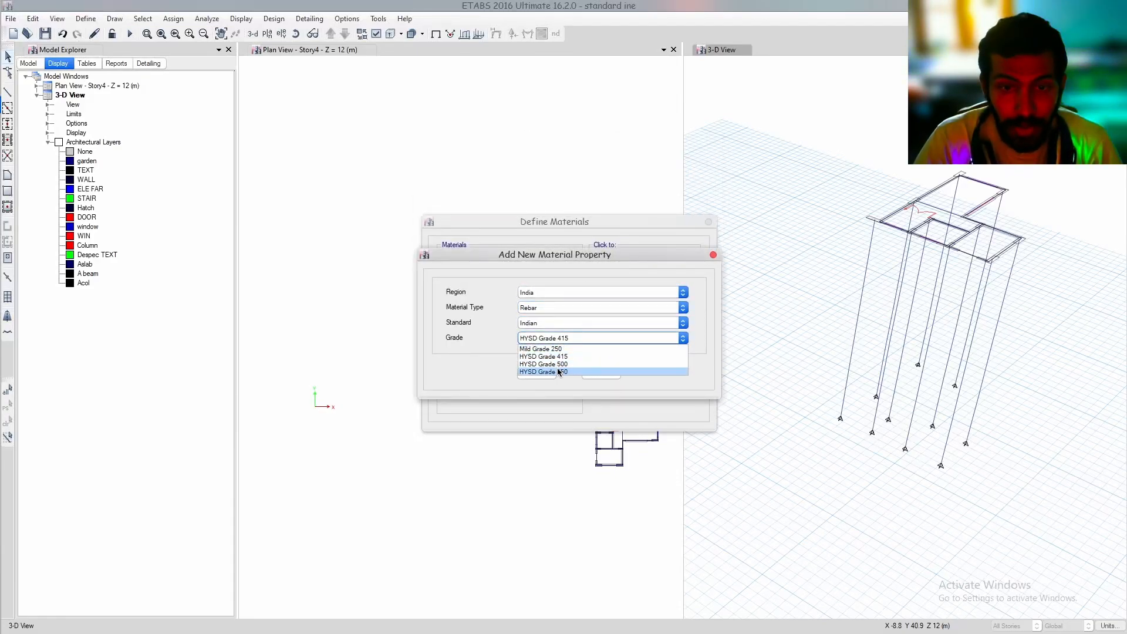
left_click(550, 369)
left_click(543, 373)
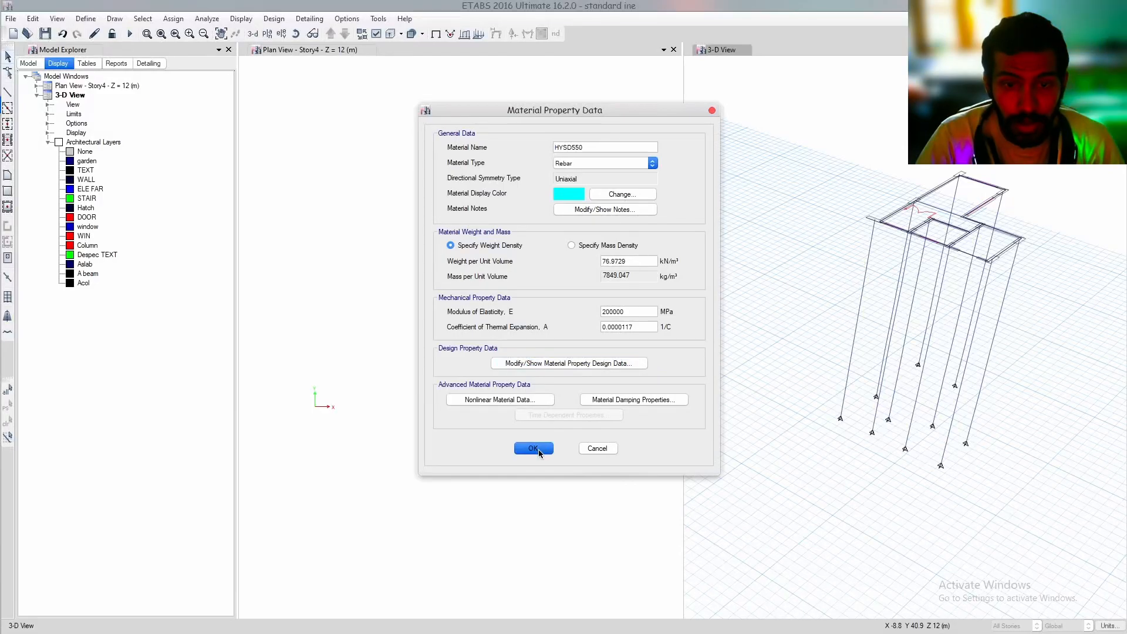
left_click(534, 451)
left_click(644, 370)
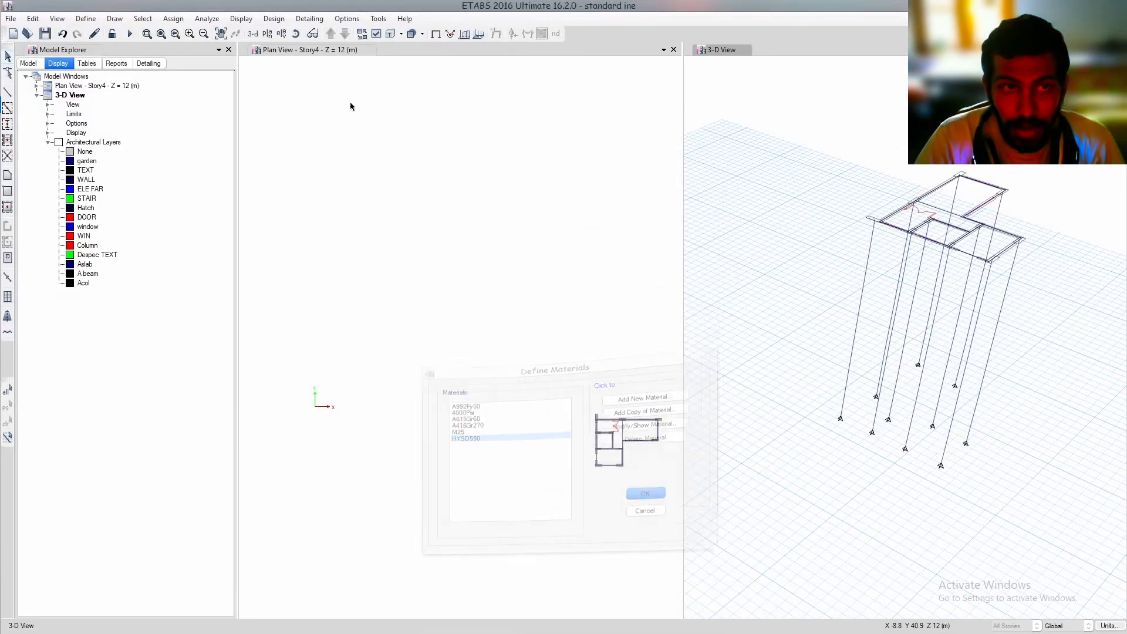
Open the frame section FSec1 from the frame section definitions for modification
left_click(86, 18)
mouse_move(182, 53)
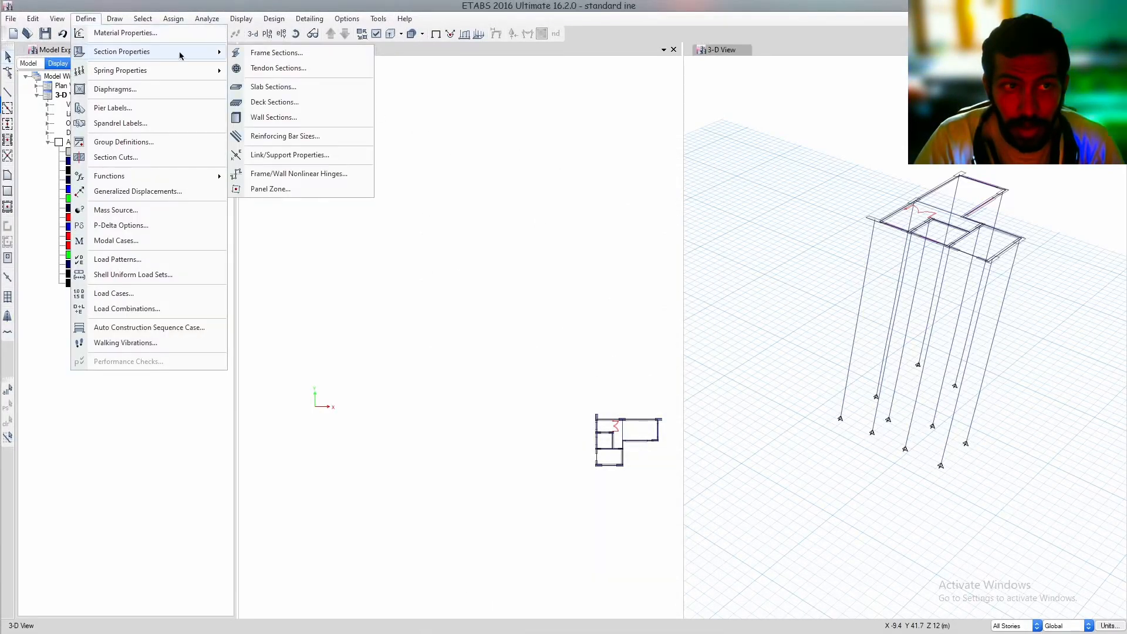
left_click(284, 56)
mouse_move(443, 309)
left_mouse_down()
mouse_move(443, 325)
mouse_move(445, 309)
left_mouse_up()
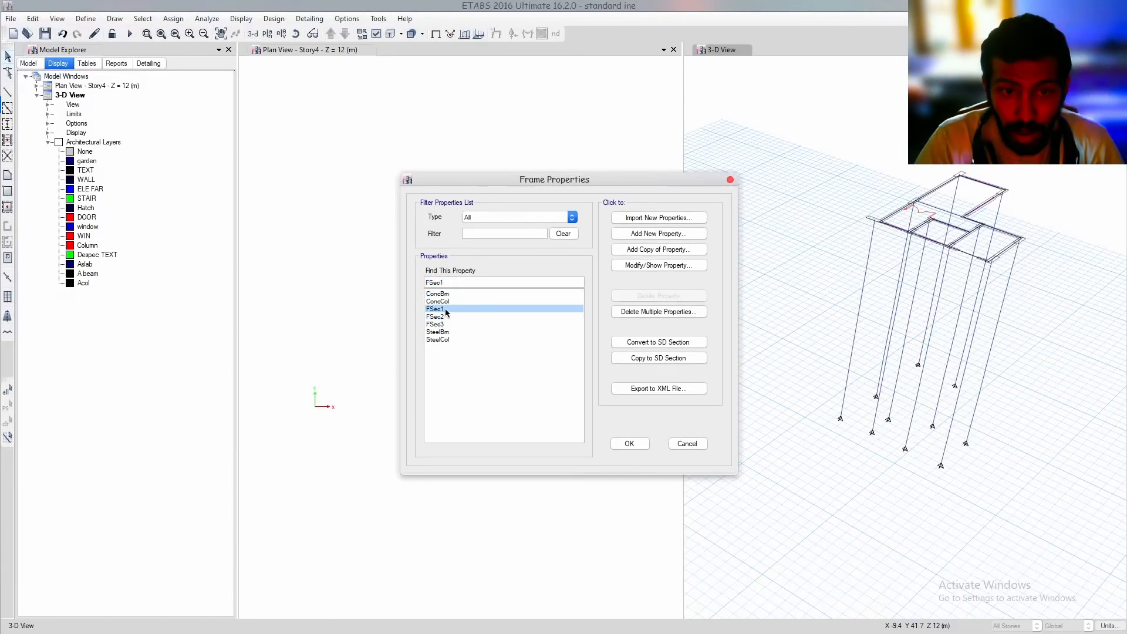
left_click(637, 264)
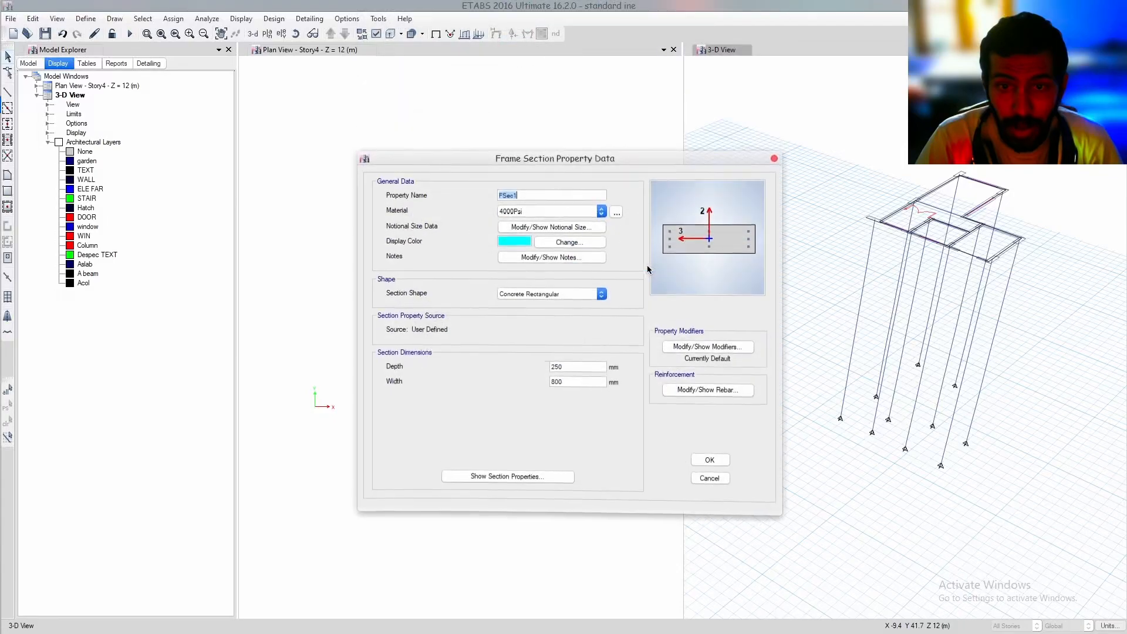
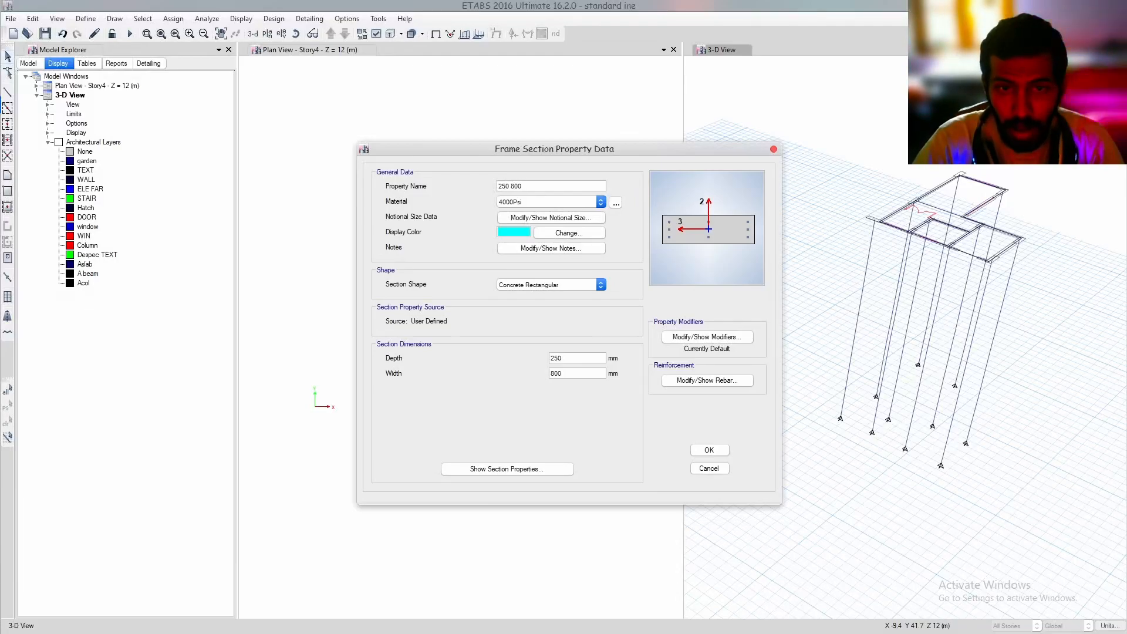
Set the 250 800 section's material to M25 and its longitudinal and confinement rebar materials to HYSD550
left_click(707, 380)
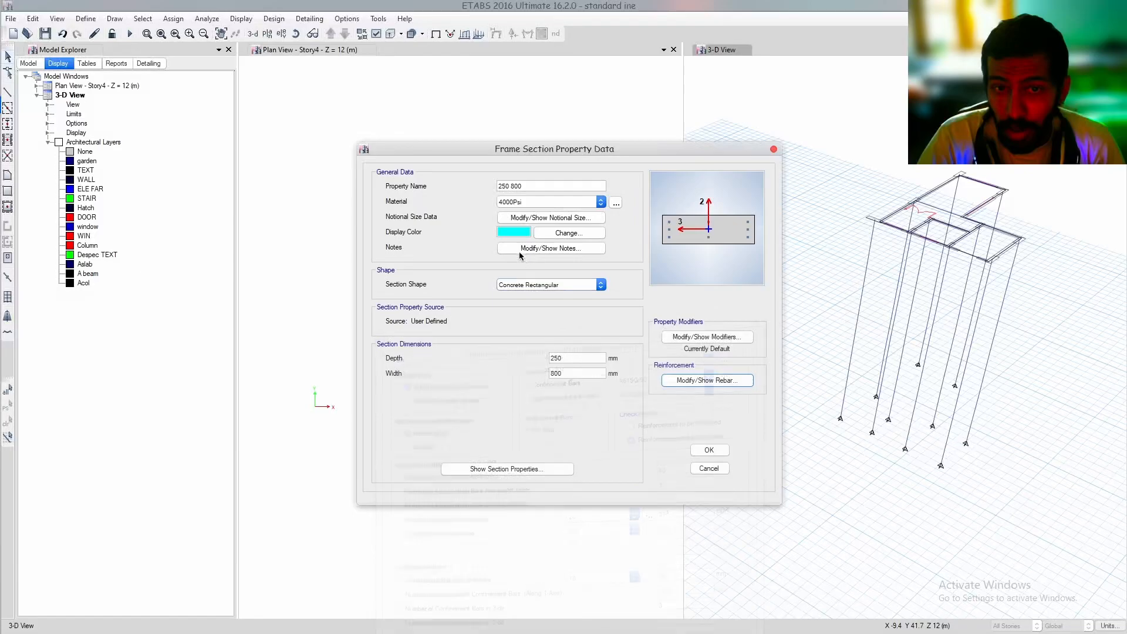
left_click(520, 201)
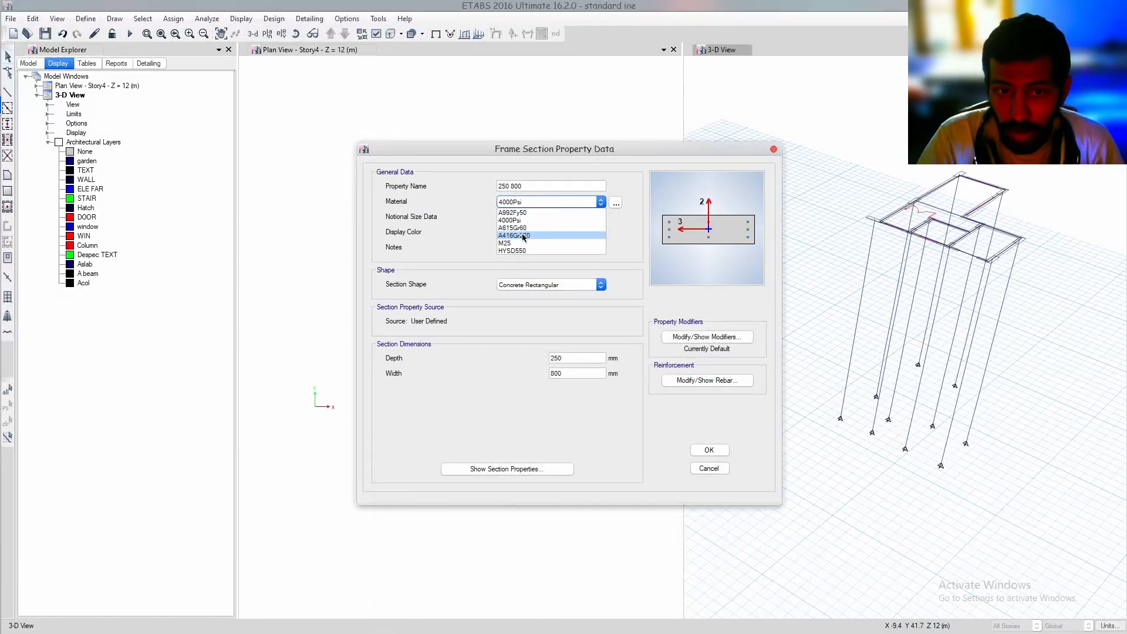
left_click(519, 240)
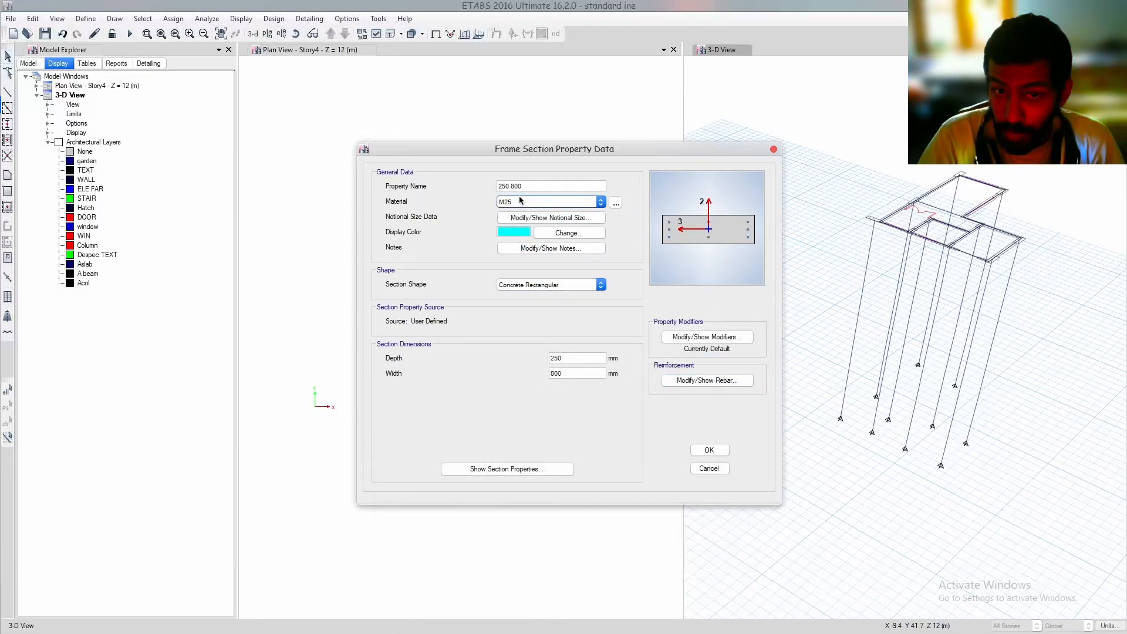
left_click(707, 380)
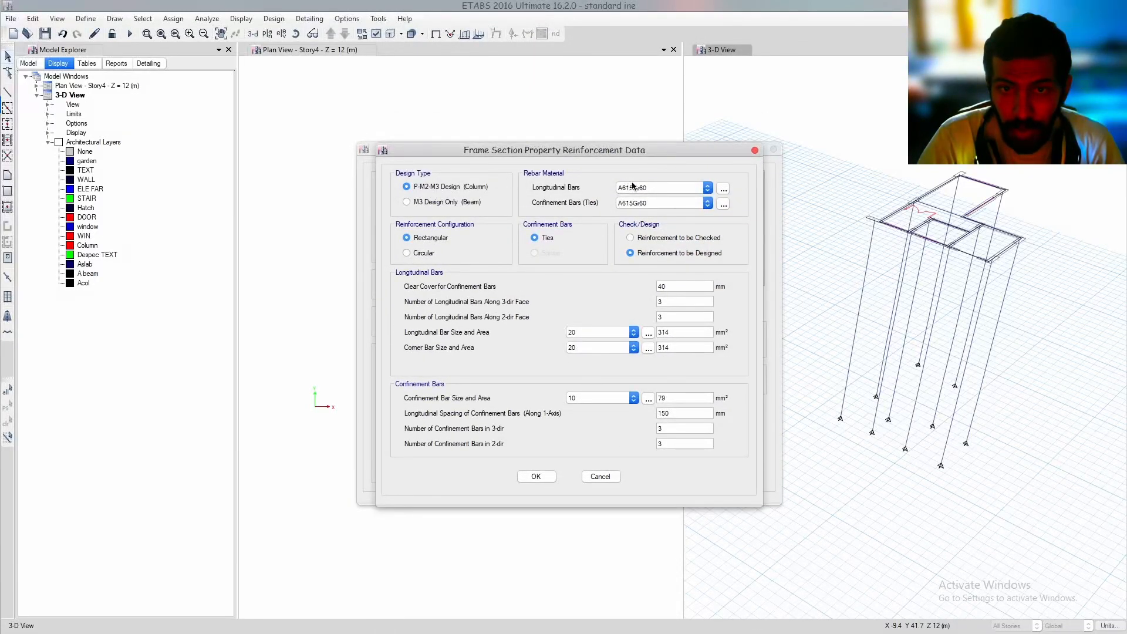
left_click(633, 186)
left_click(637, 206)
left_click(640, 203)
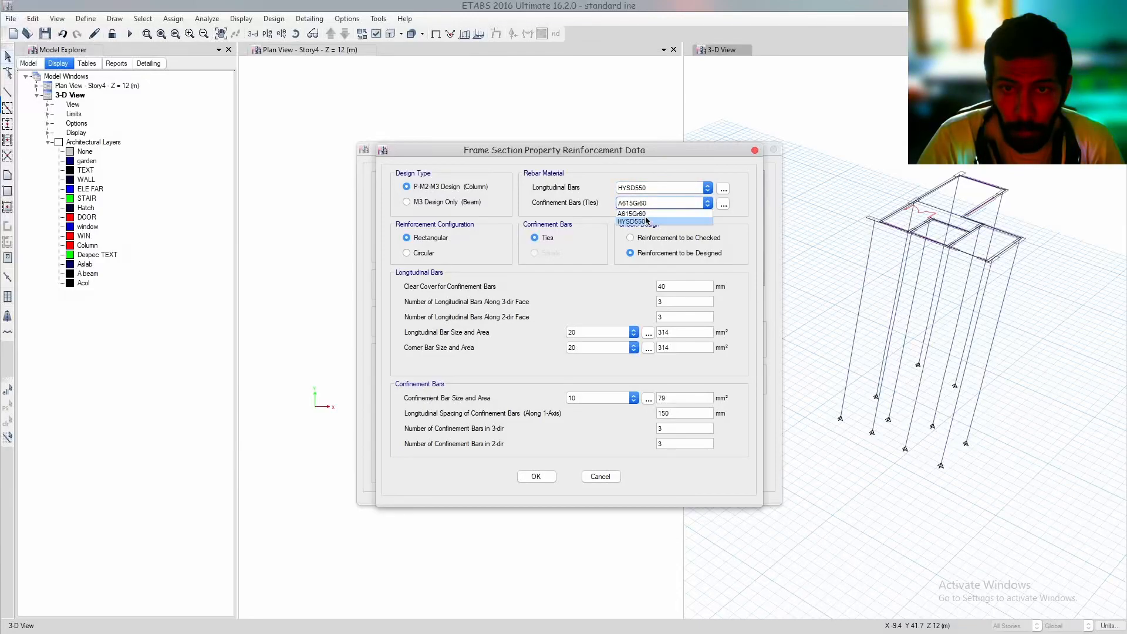
left_click(646, 221)
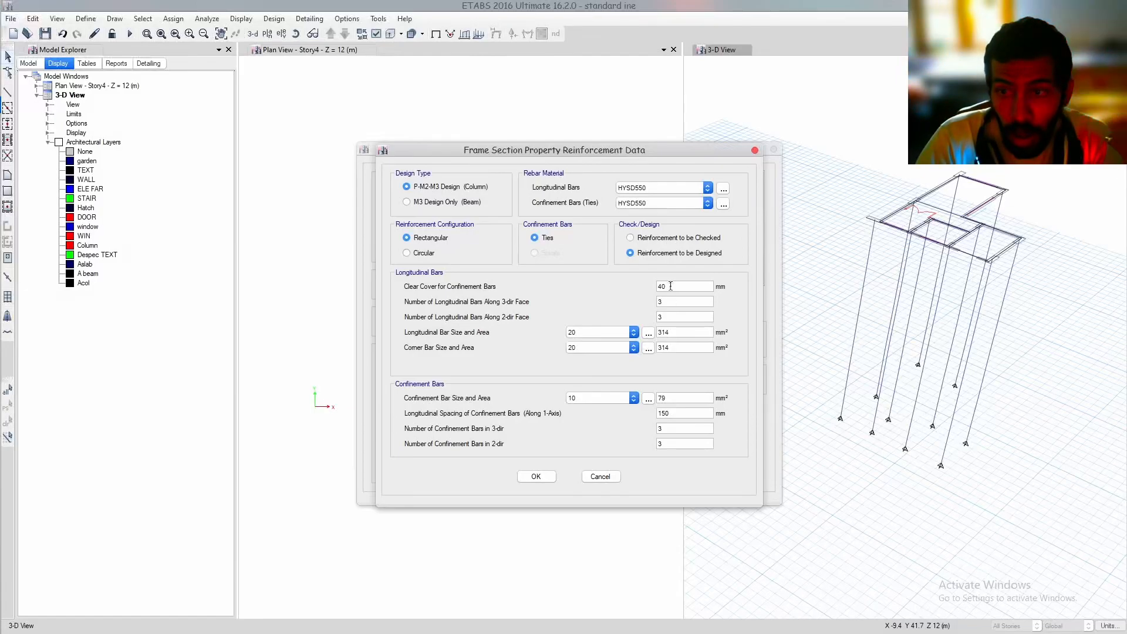
Set the 250 800 section's number of longitudinal bars along the 3-dir face to 5 and accept the section
left_click_drag(642, 156, 427, 190)
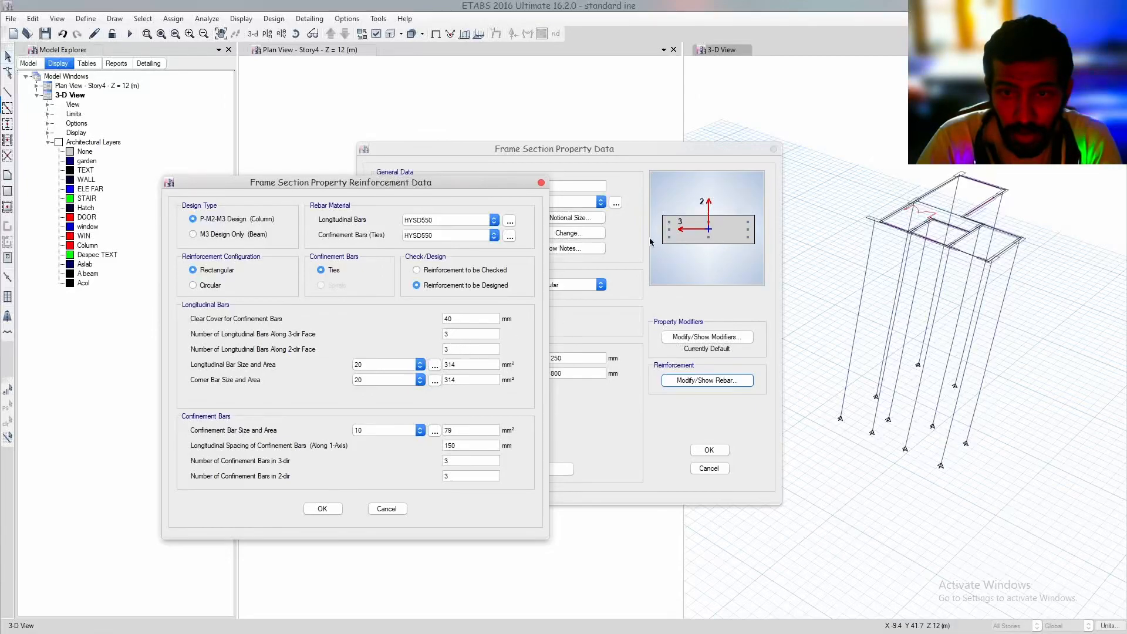
left_click_drag(468, 334, 405, 344)
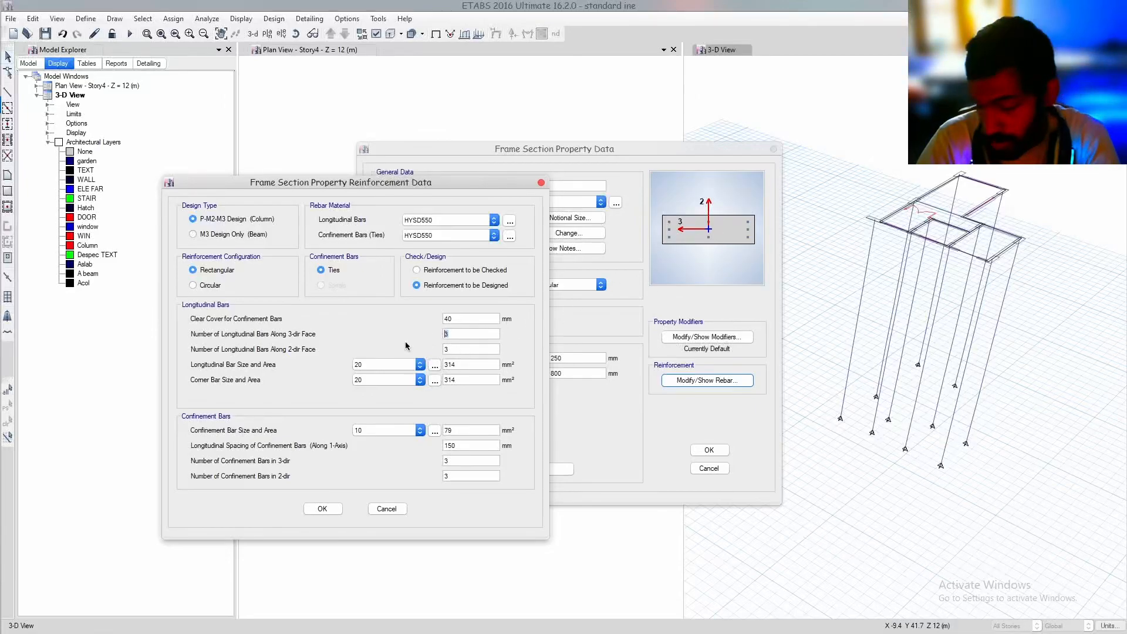
type("5")
left_click(322, 508)
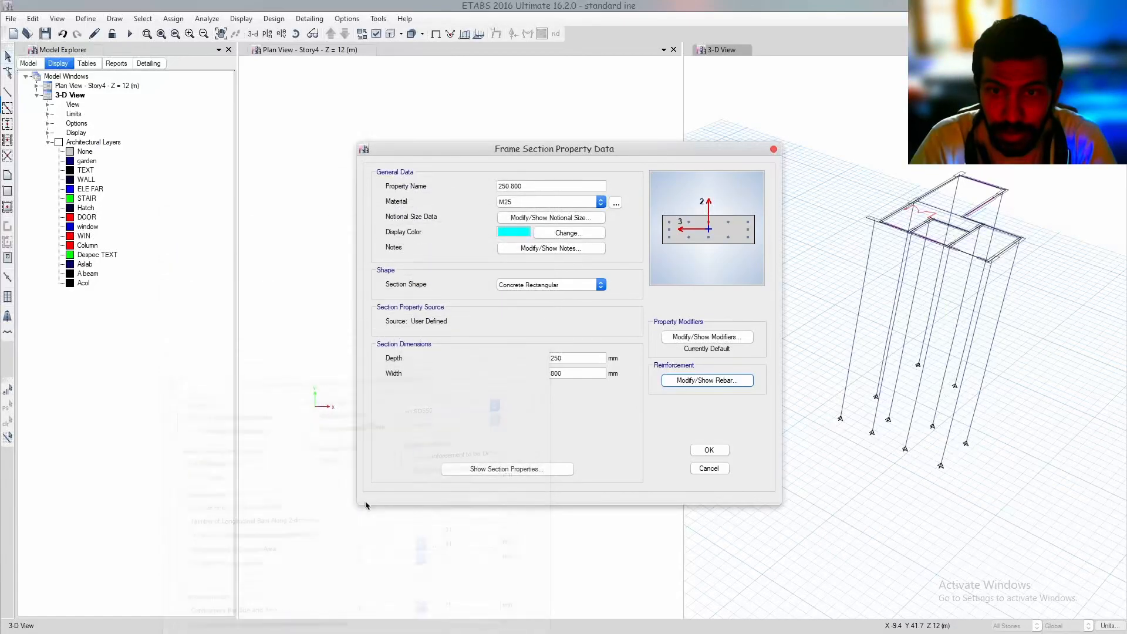
left_click(707, 449)
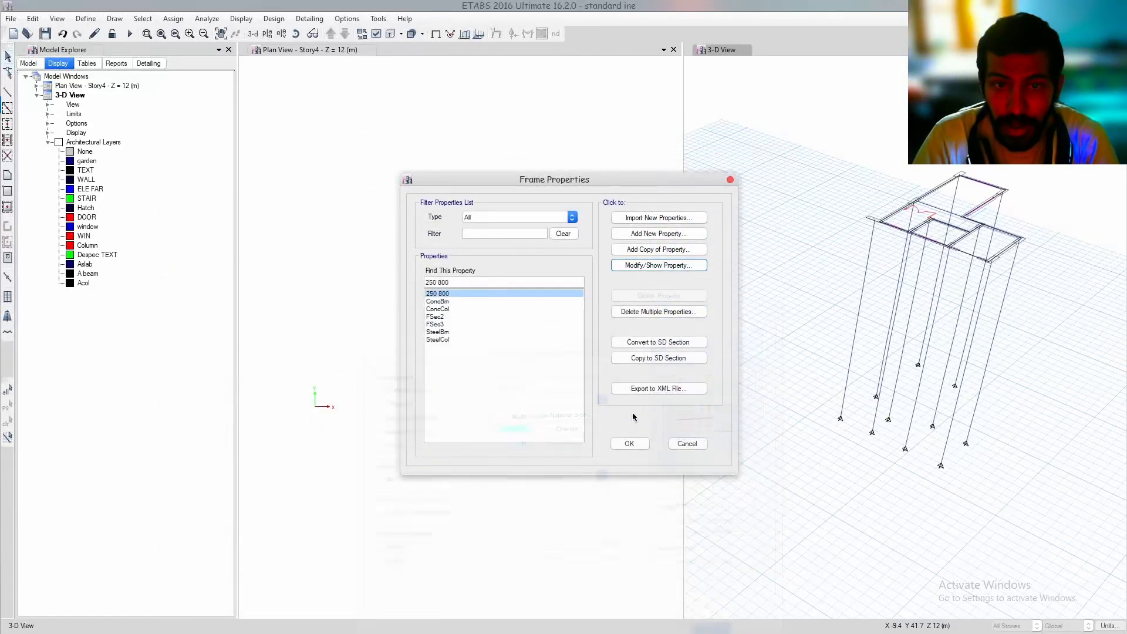
Open frame section FSec2 for modification, rename it "rot" and set its material to M25
left_click(449, 317)
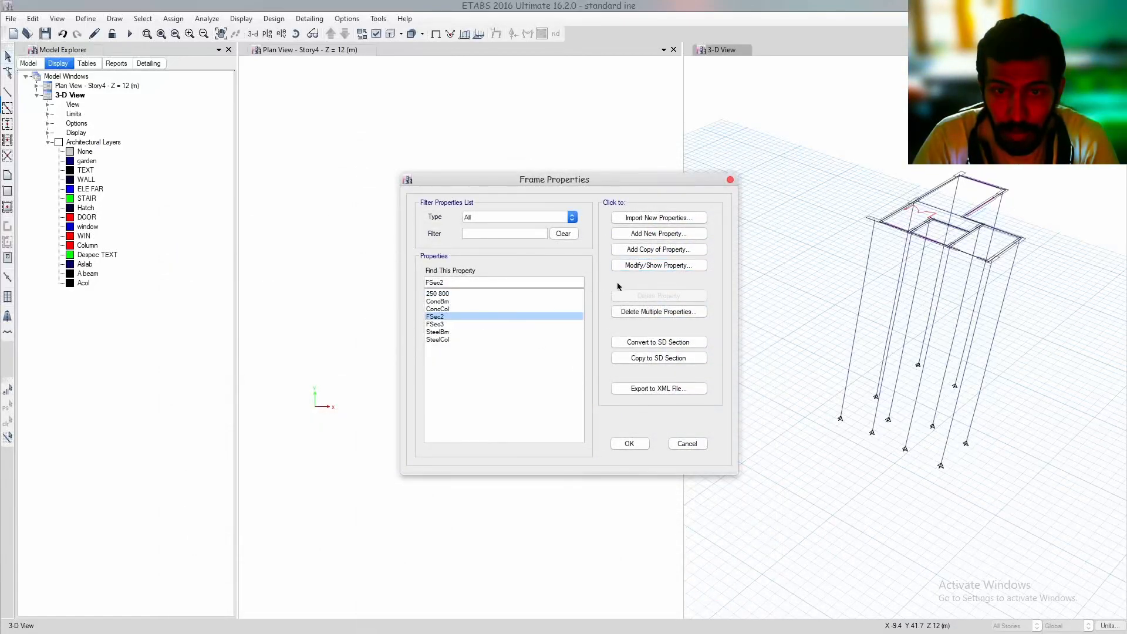
left_click(653, 264)
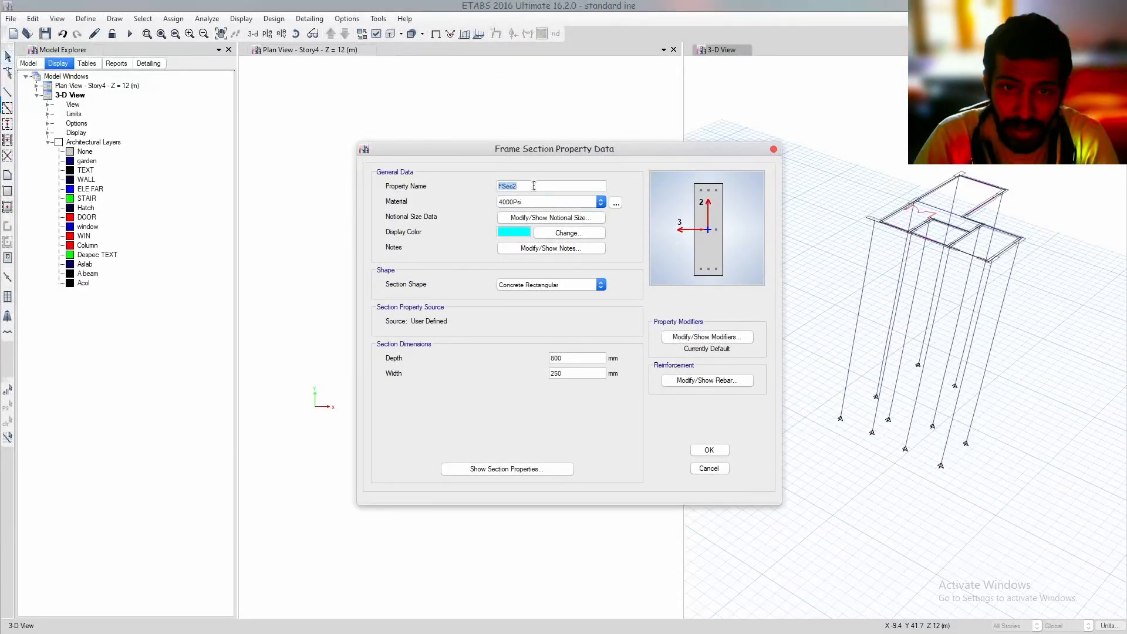
type("rot")
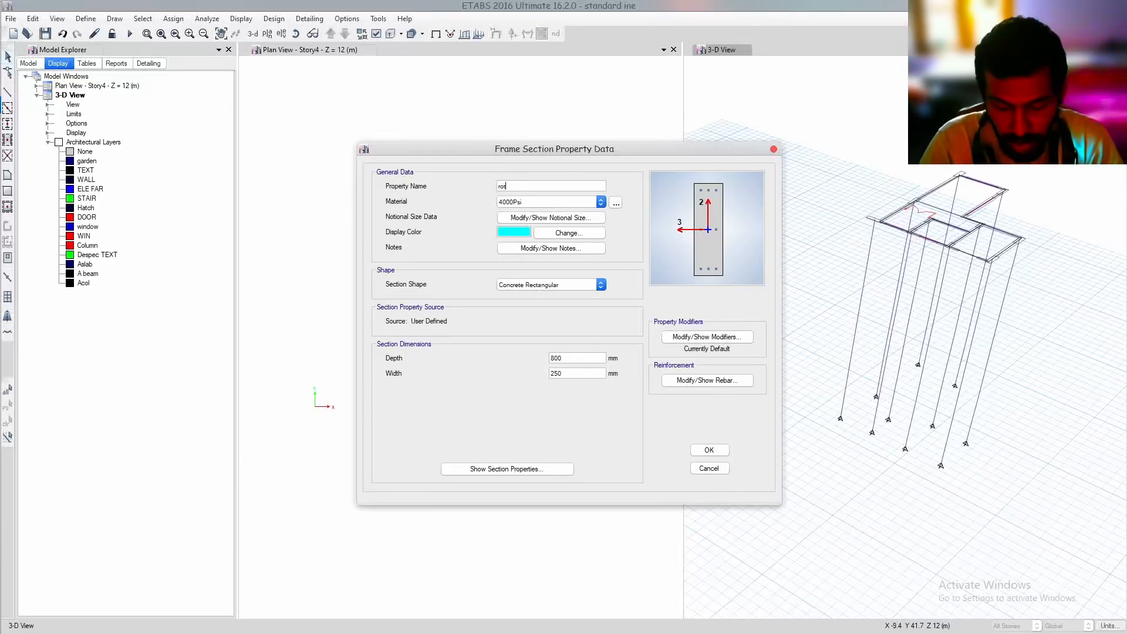
left_click(552, 201)
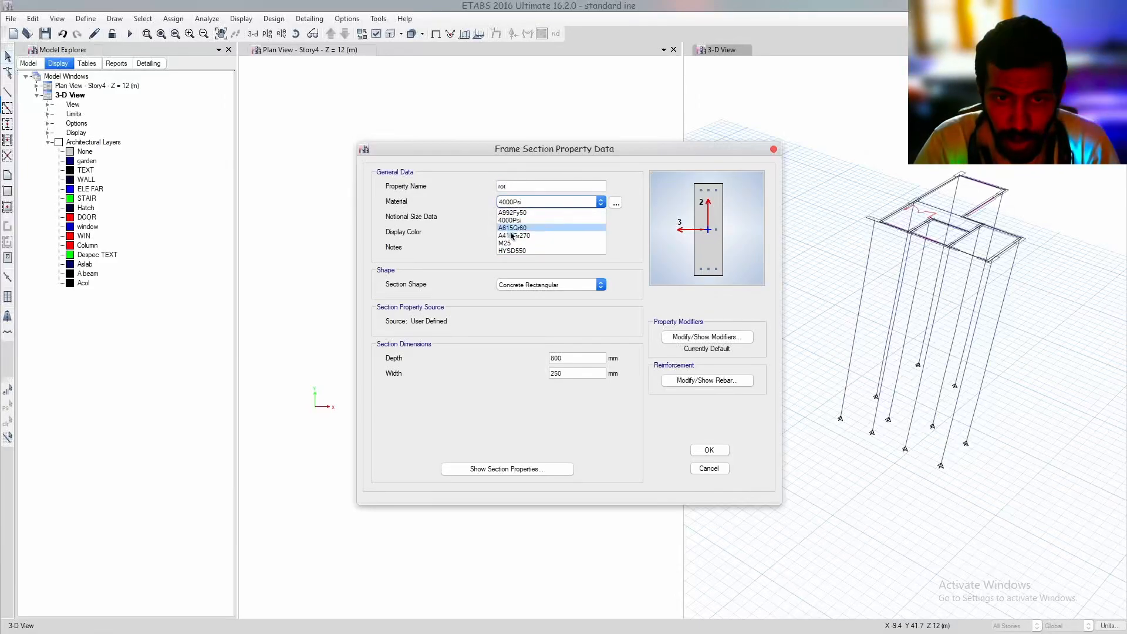
left_click(529, 248)
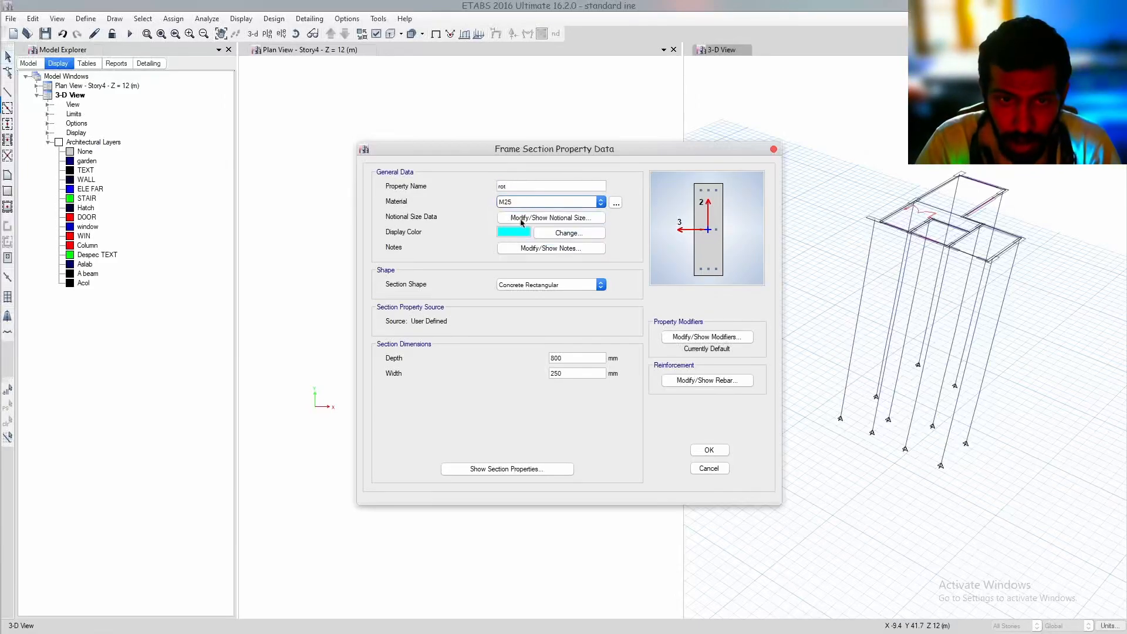
Set the longitudinal and confinement rebar materials of section "rot" to HYSD550
left_click(704, 381)
left_click(656, 187)
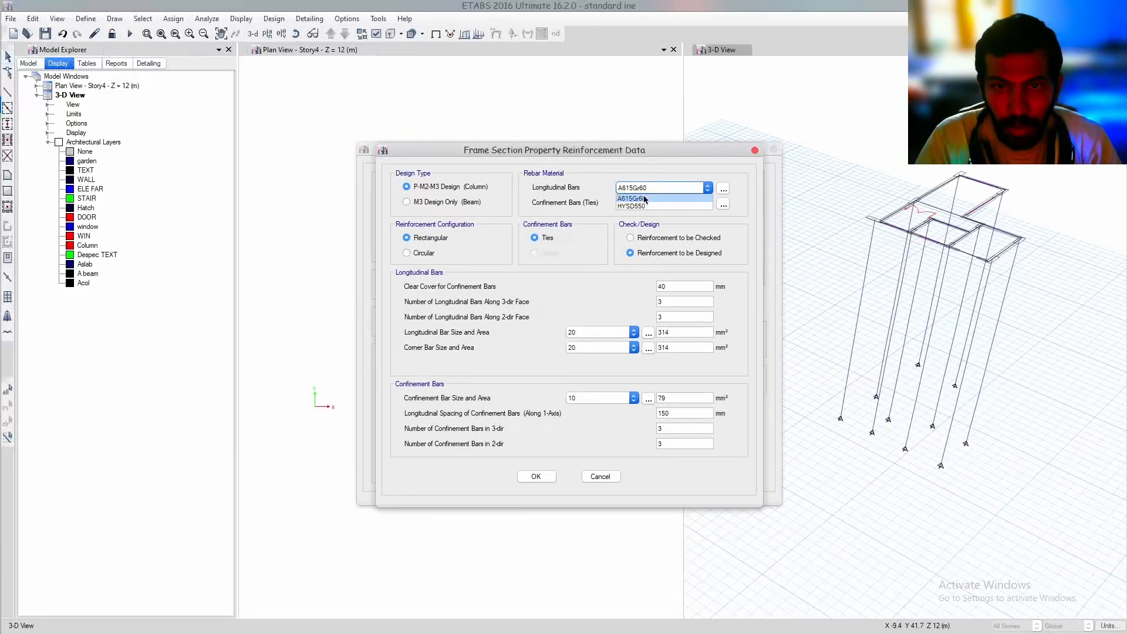
left_click(634, 200)
left_click(657, 203)
left_click(629, 217)
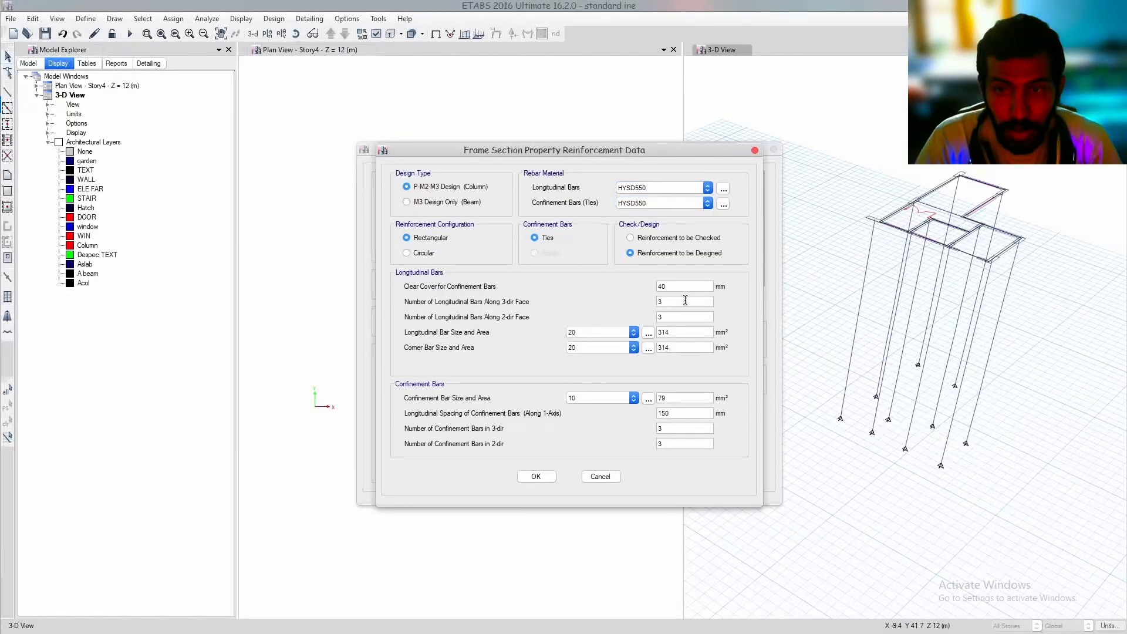
Set the number of longitudinal bars along the 2-dir face of section "rot" to 5 and accept the section
left_click_drag(645, 151, 490, 158)
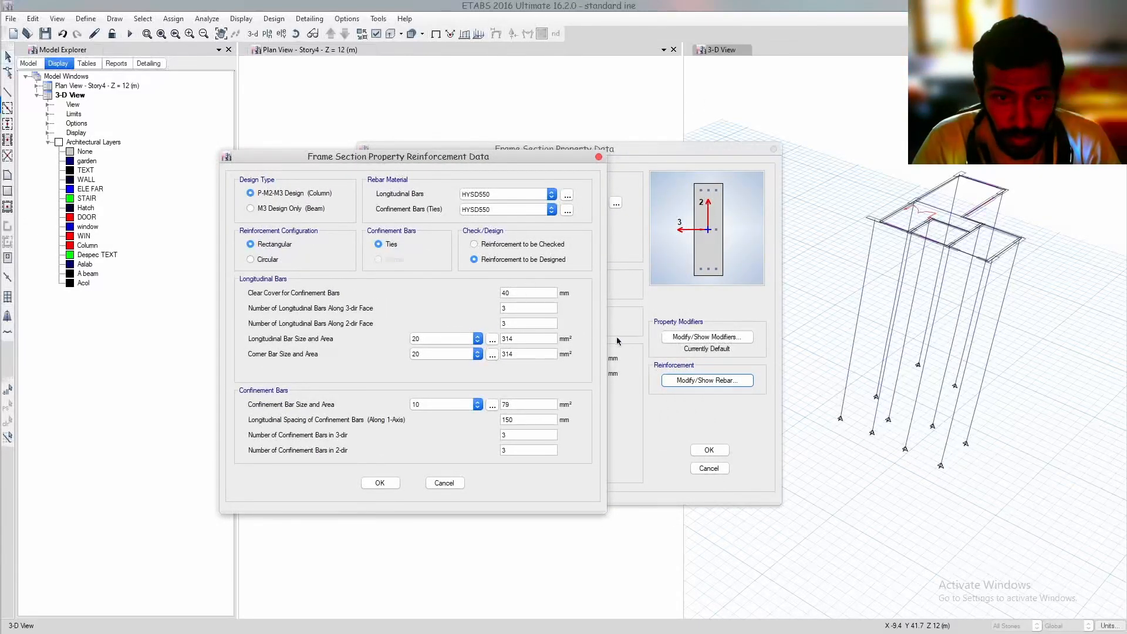
double_click(521, 322)
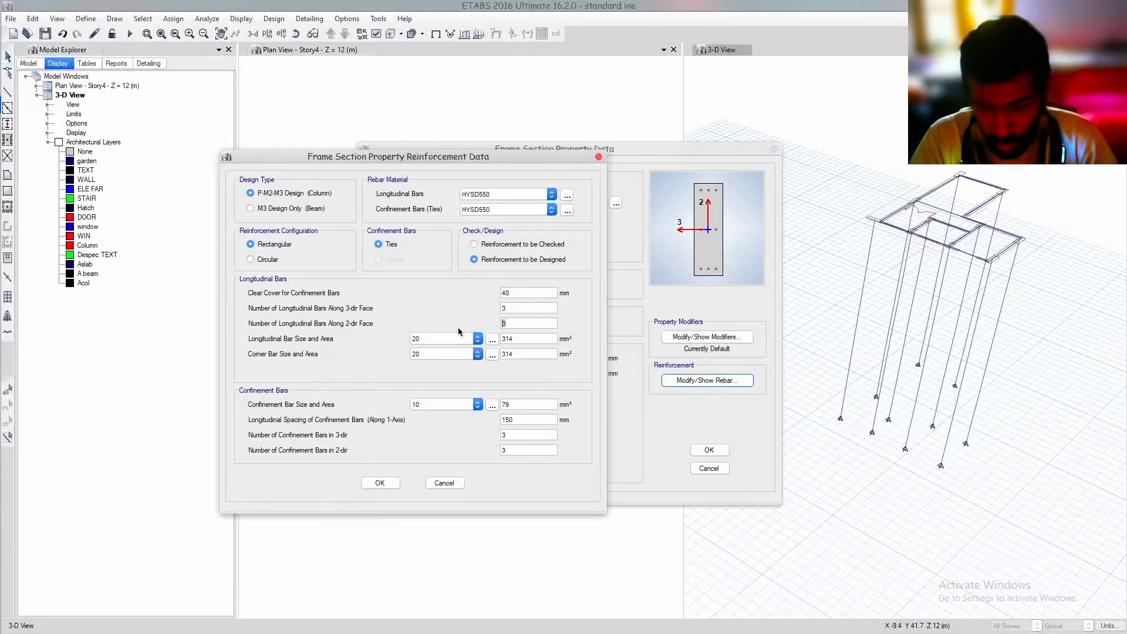
type("5")
left_click(394, 480)
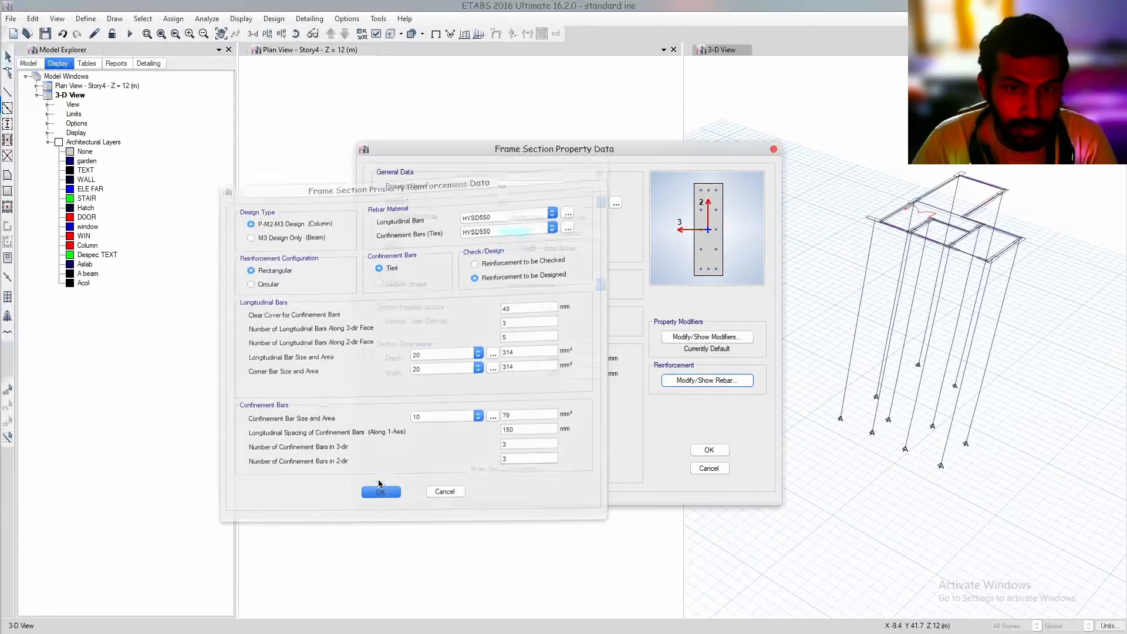
left_click(709, 450)
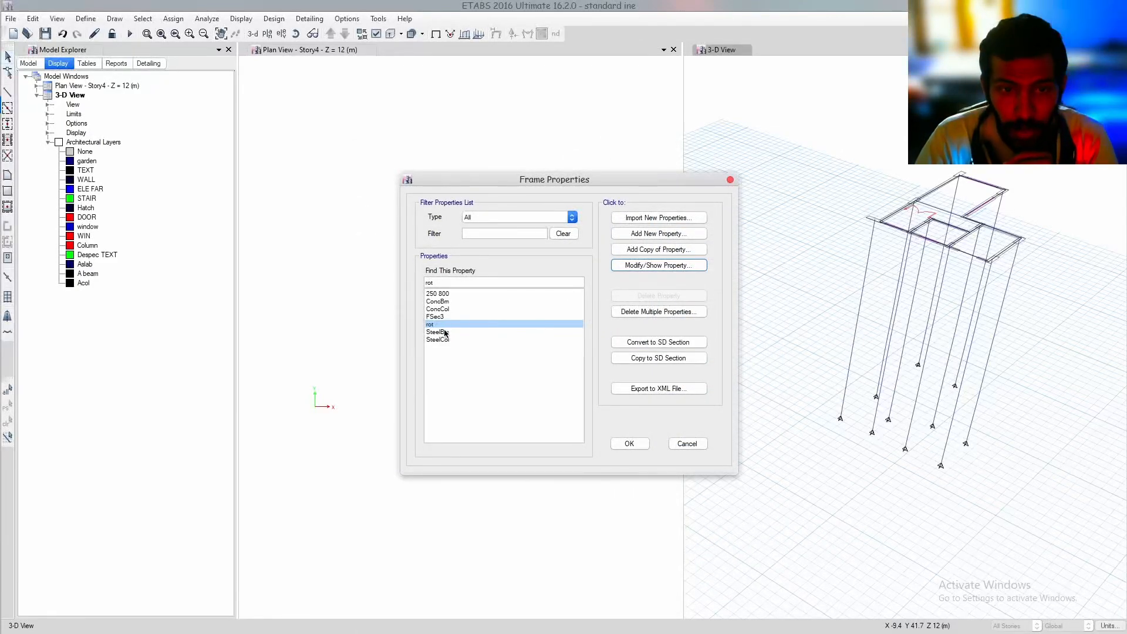
Modify section FSec3 to use material M25, with HYSD550 for both longitudinal and confinement bars
left_click(441, 317)
left_click(648, 266)
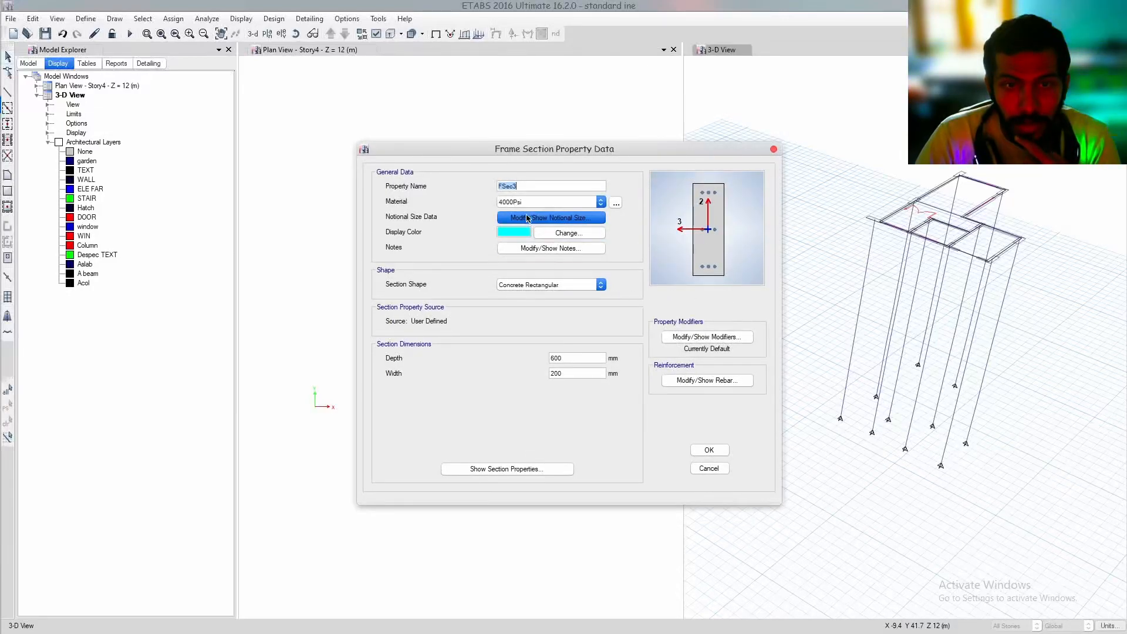
left_click(533, 201)
left_click(560, 253)
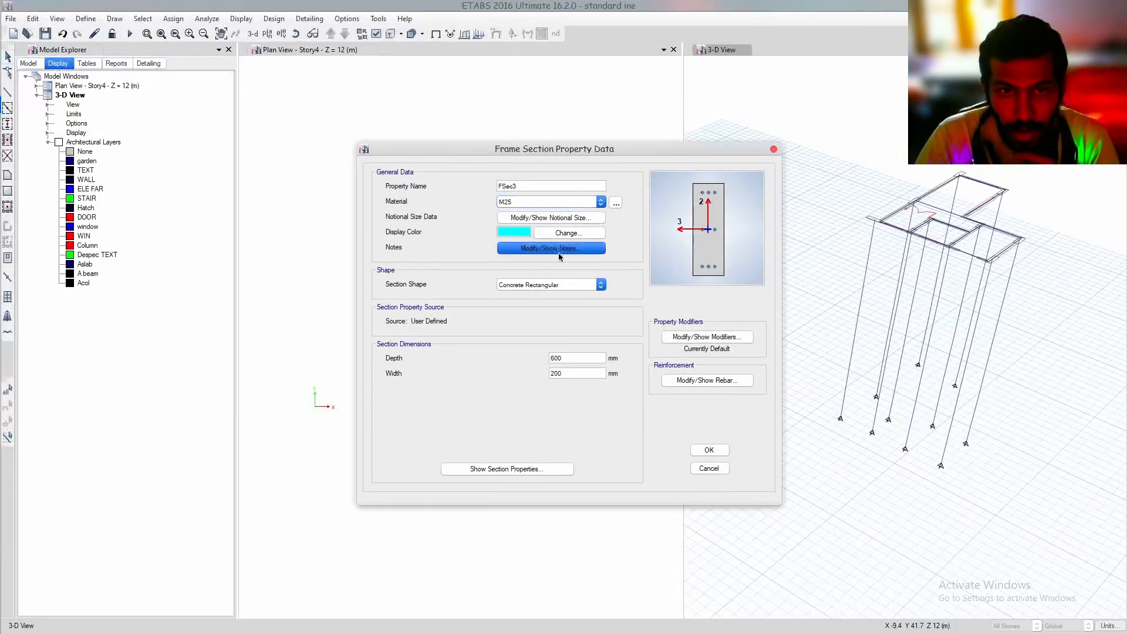
left_click(693, 381)
left_click(630, 204)
left_click(631, 219)
left_click(658, 188)
left_click(631, 203)
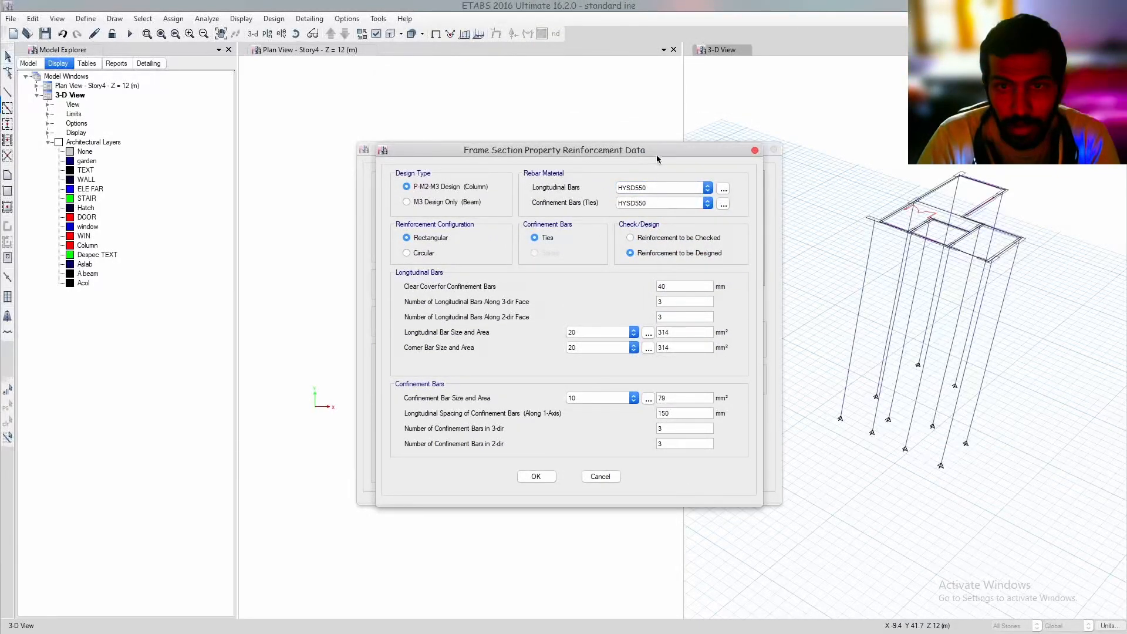
Set FSec3's number of longitudinal bars along the 2-dir face to 5 and close the frame section definitions
left_click_drag(672, 150, 499, 168)
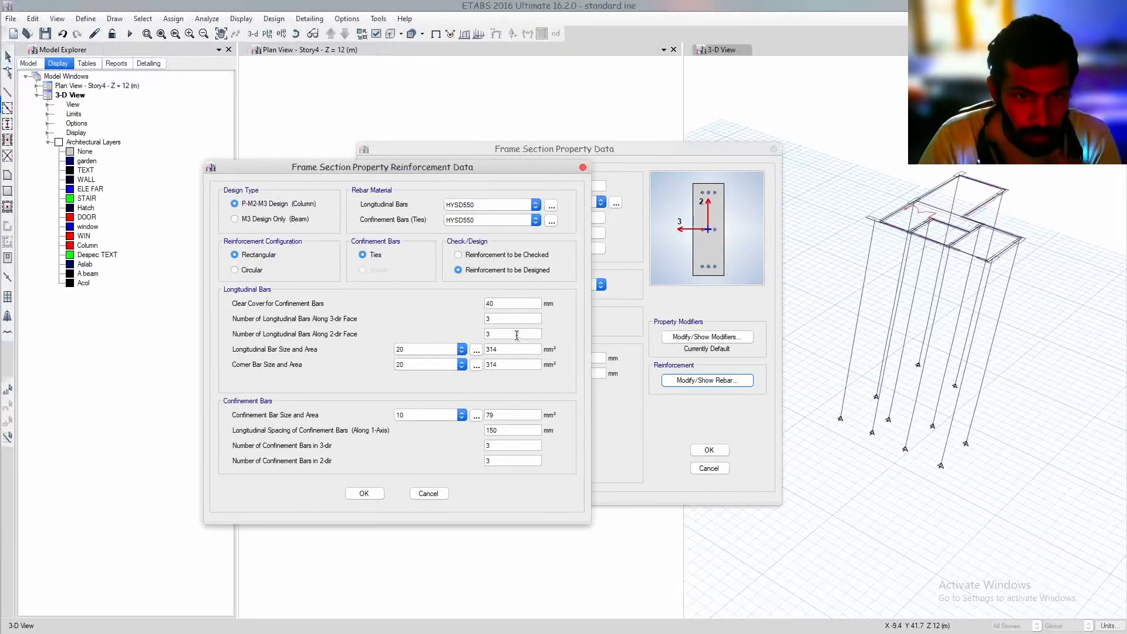
double_click(514, 334)
type("5")
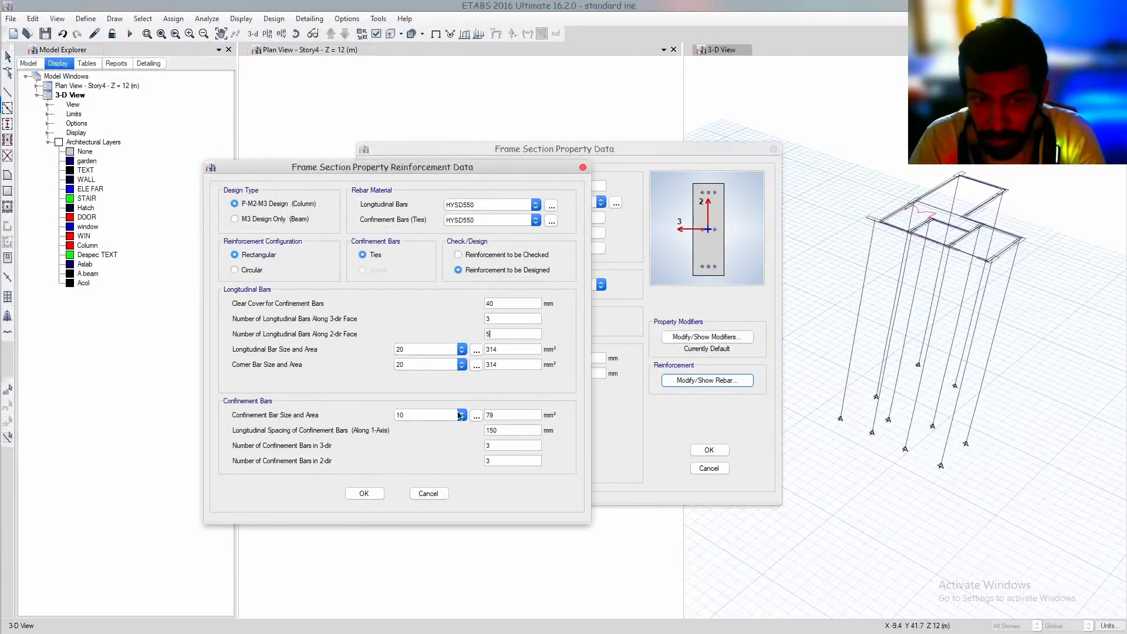
left_click(364, 493)
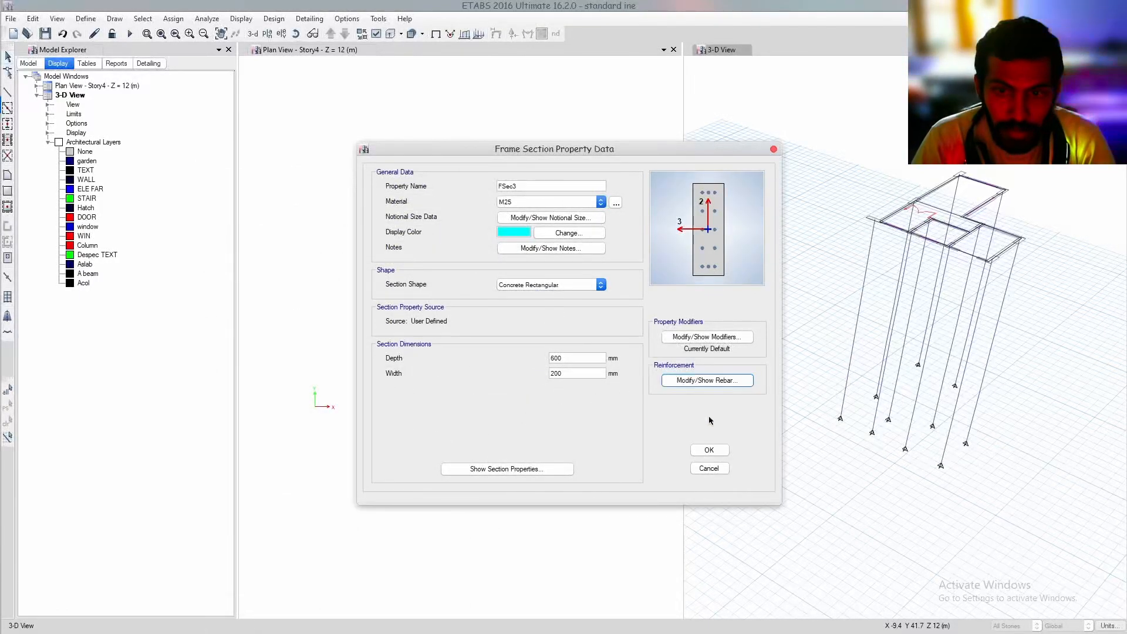
left_click(709, 450)
left_click(627, 445)
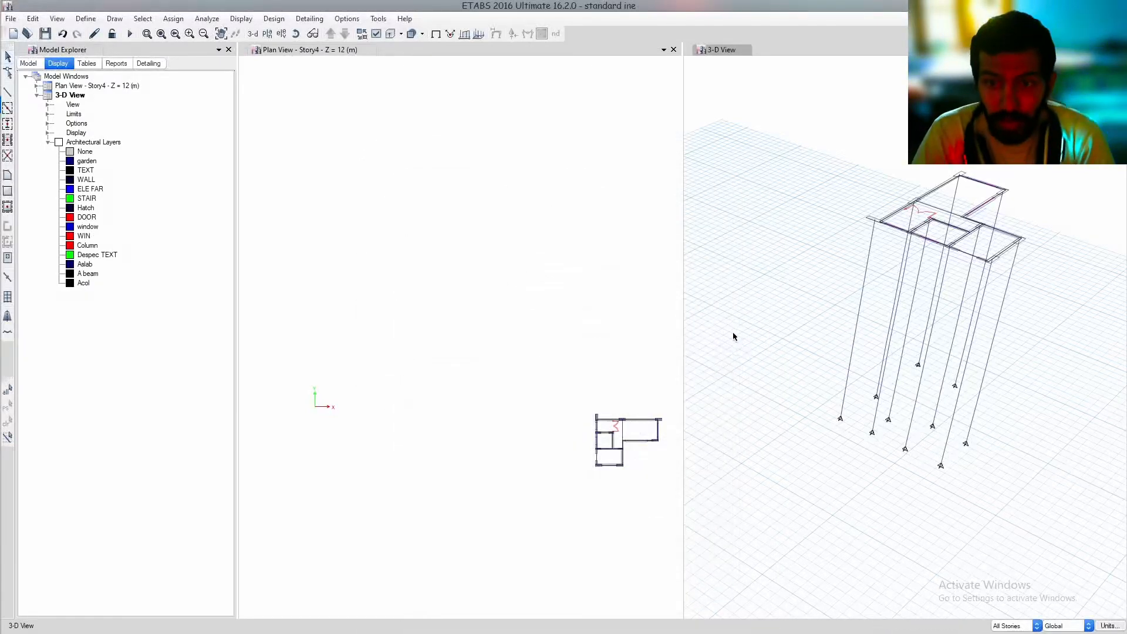
Reopen the frame section definitions
middle_click_drag(749, 306, 730, 282)
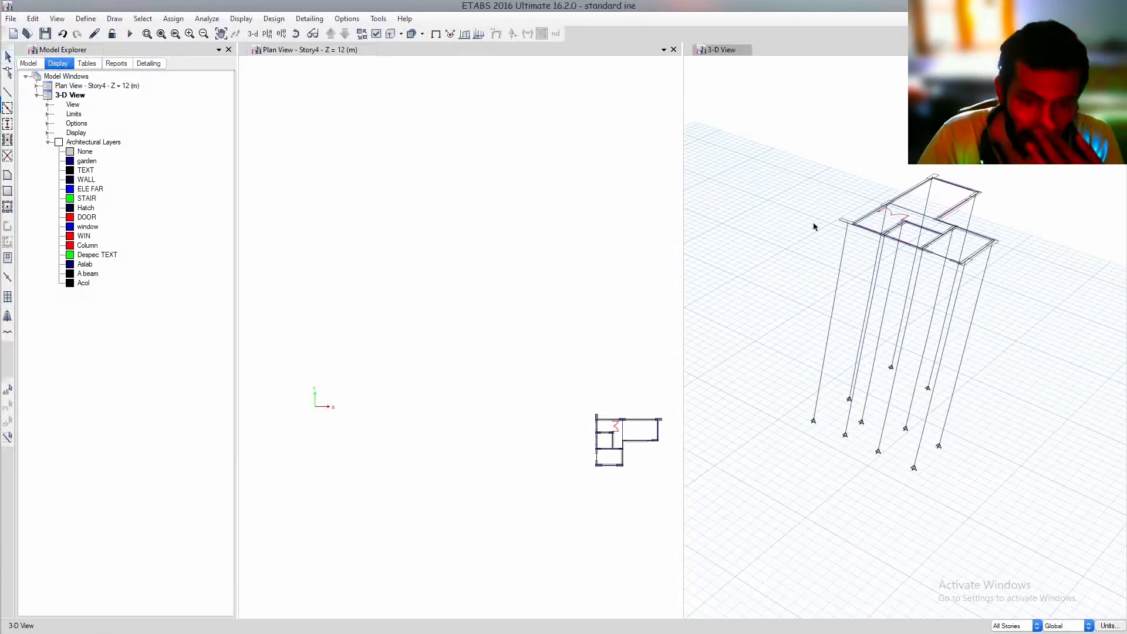
left_click(85, 18)
mouse_move(205, 51)
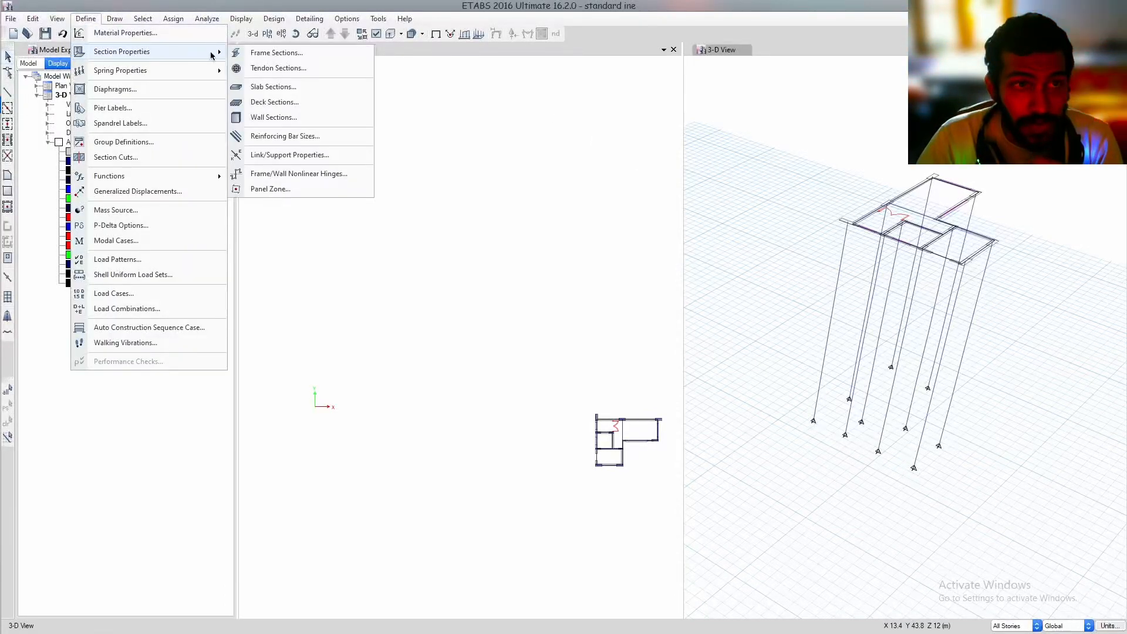
left_click(264, 50)
Switch to the AutoCAD plan and measure the walls around columns CL3 and CL7 with MEASUREGEOM
key("alt+Tab")
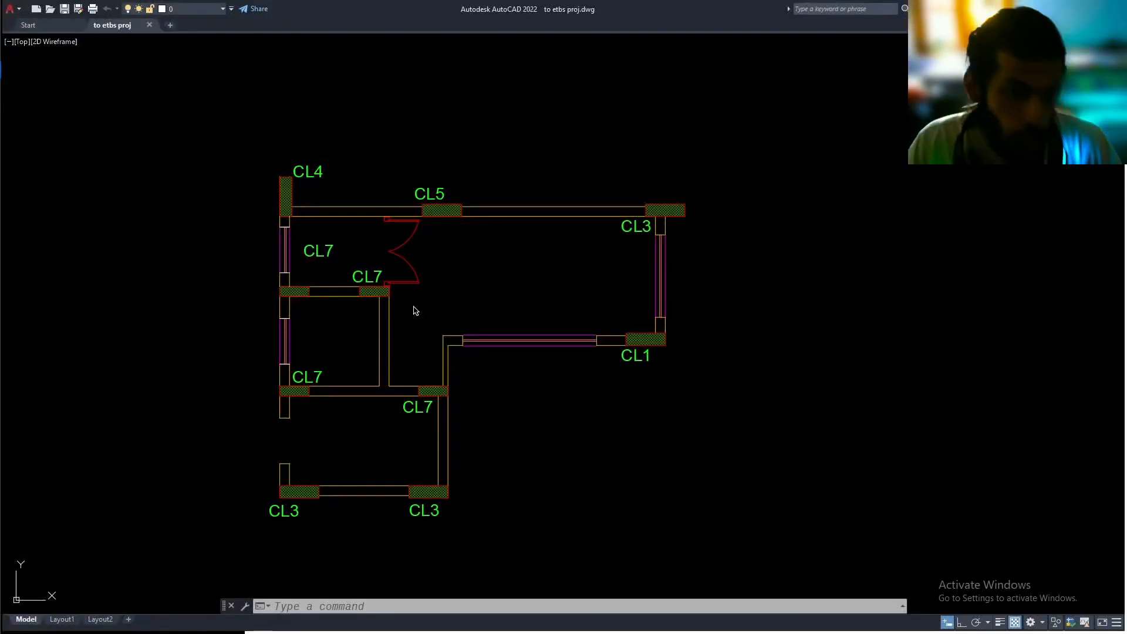
middle_click_drag(364, 488, 366, 485)
type("mea")
key("Return")
scroll(394, 514, "up", 5)
scroll(394, 514, "up", 1)
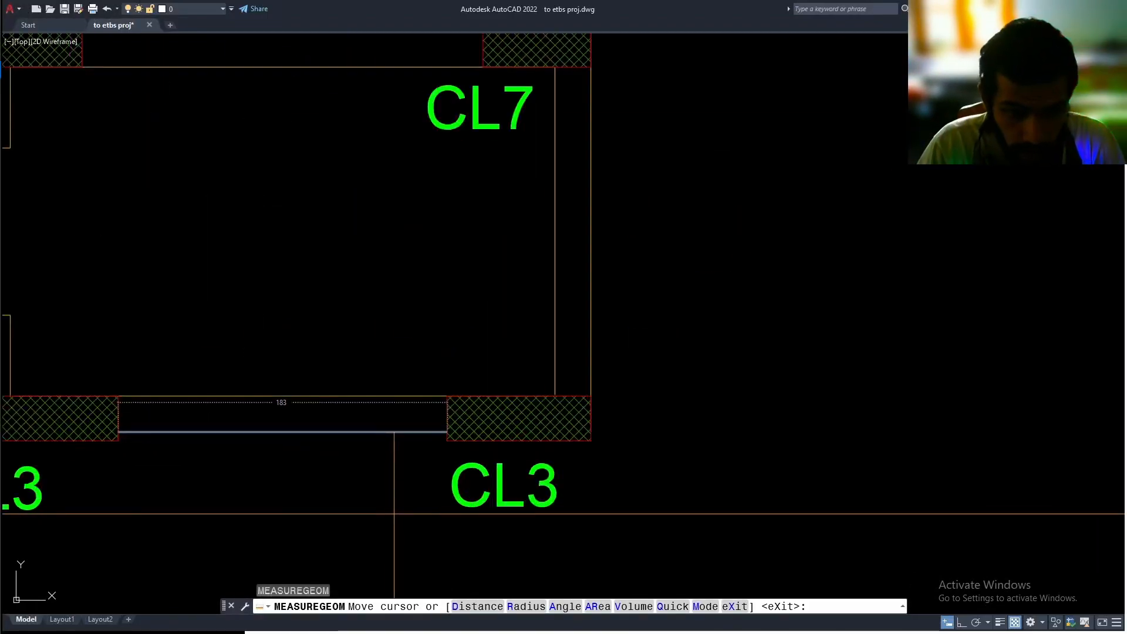
scroll(364, 419, "down", 2)
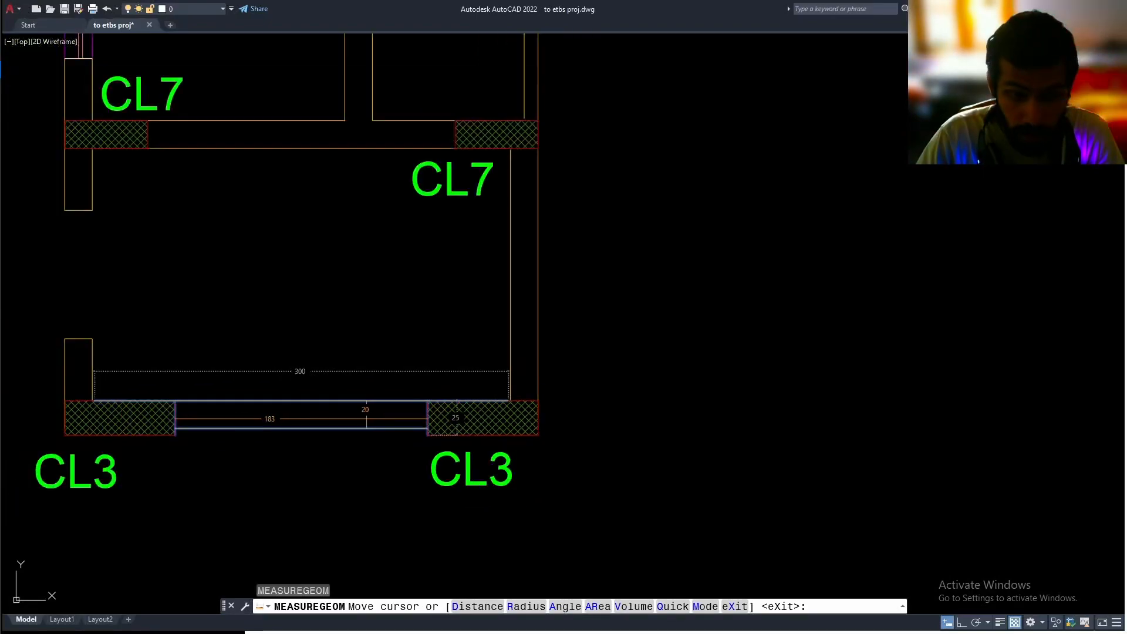
middle_click_drag(485, 196, 462, 385)
scroll(483, 292, "up", 3)
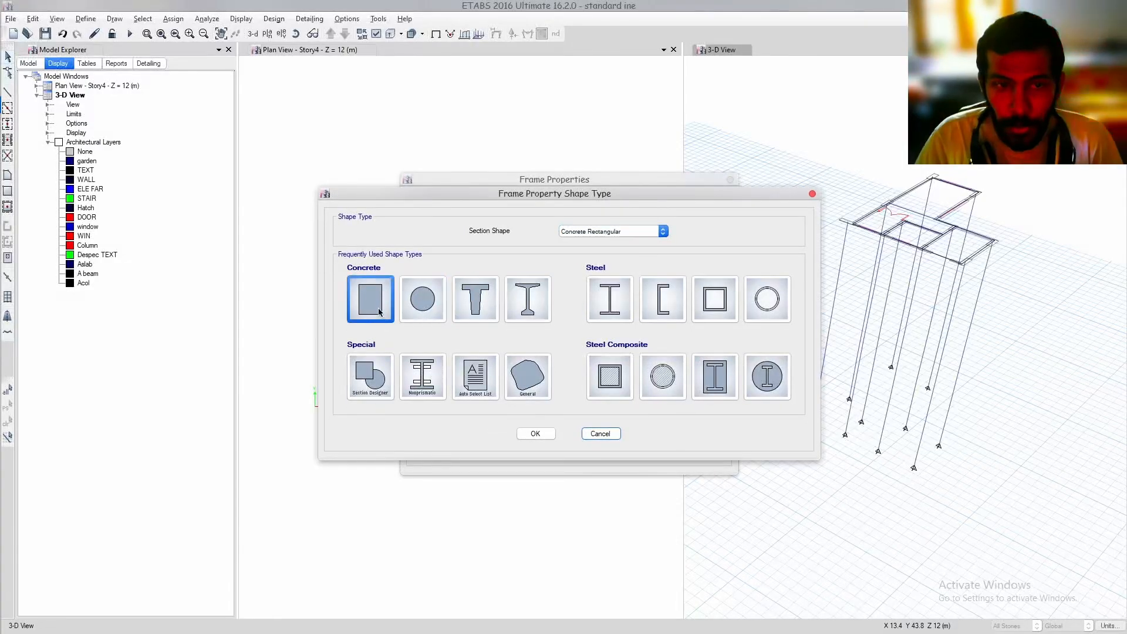
Return to ETABS and add a rectangular concrete frame section named b bajor in M25, with depth 600 mm and width 230 mm
left_click(378, 312)
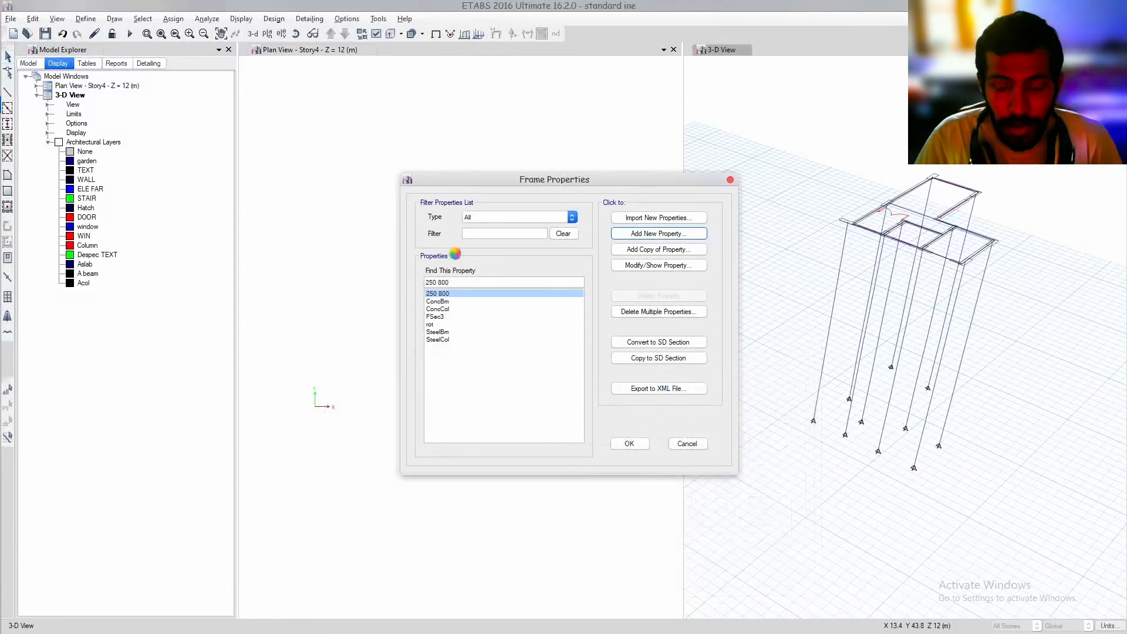
type("b bajor")
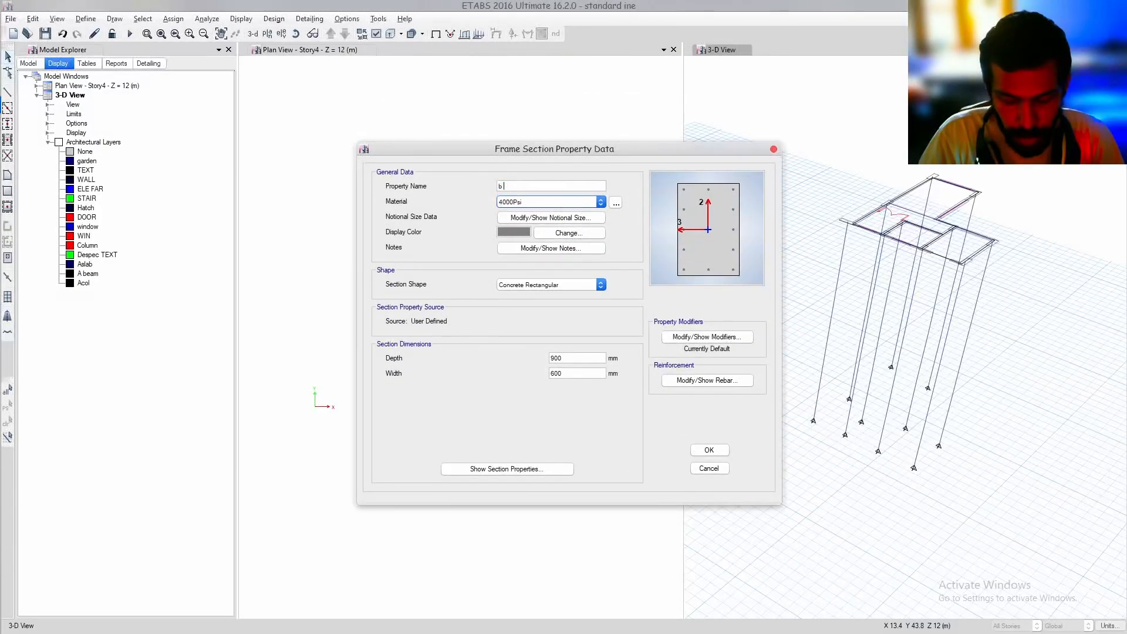
left_click(523, 202)
left_click(525, 244)
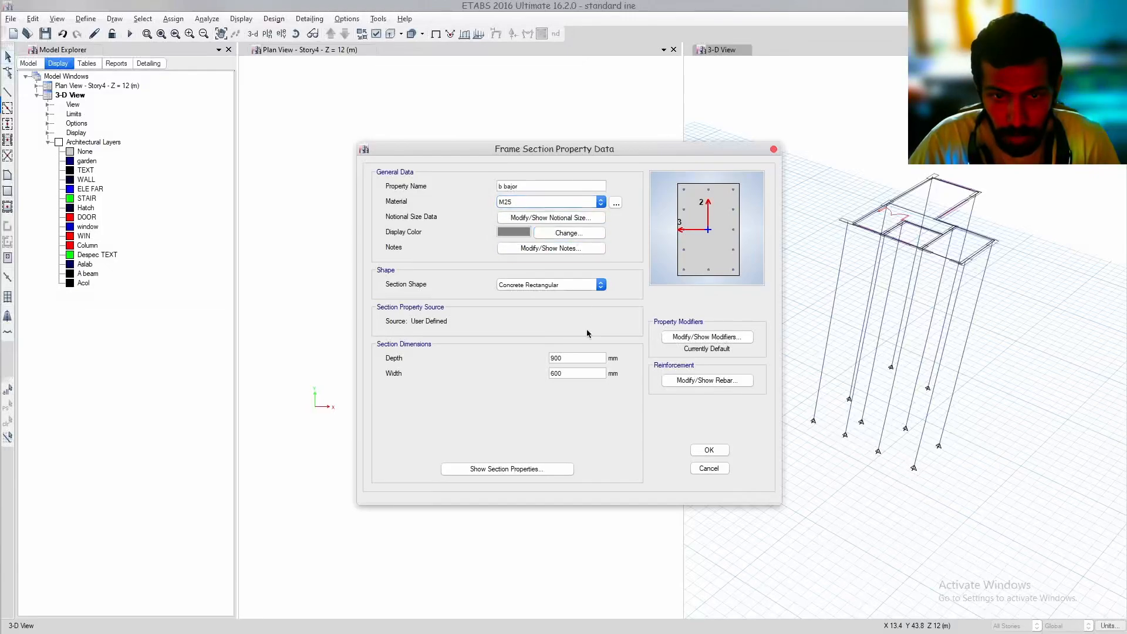
double_click(574, 358)
type("600")
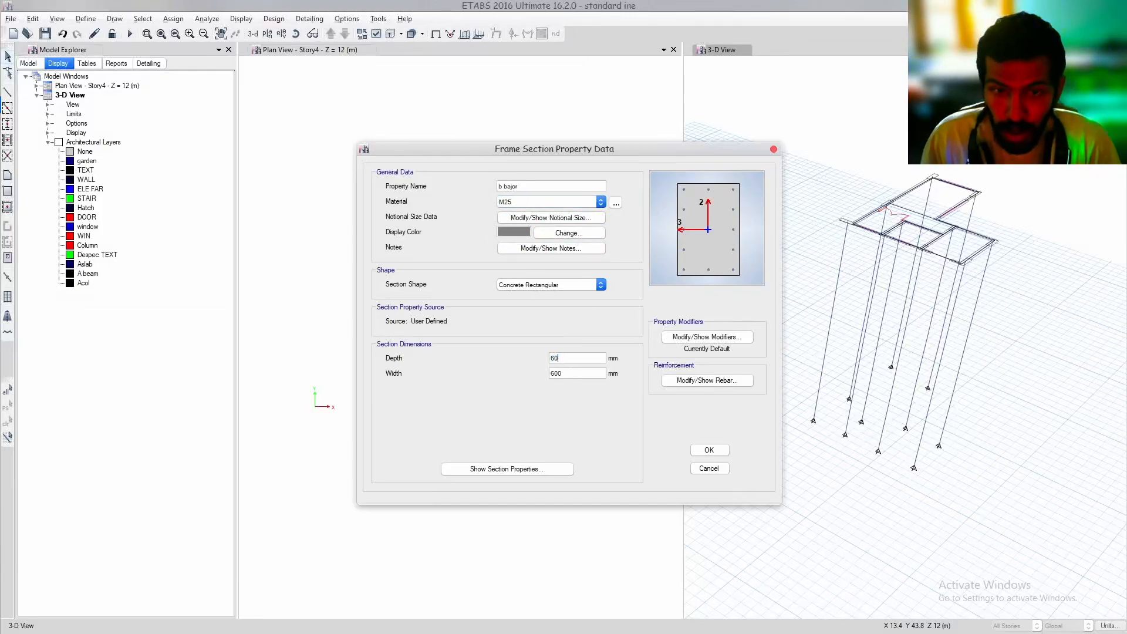
key("Tab")
type("2")
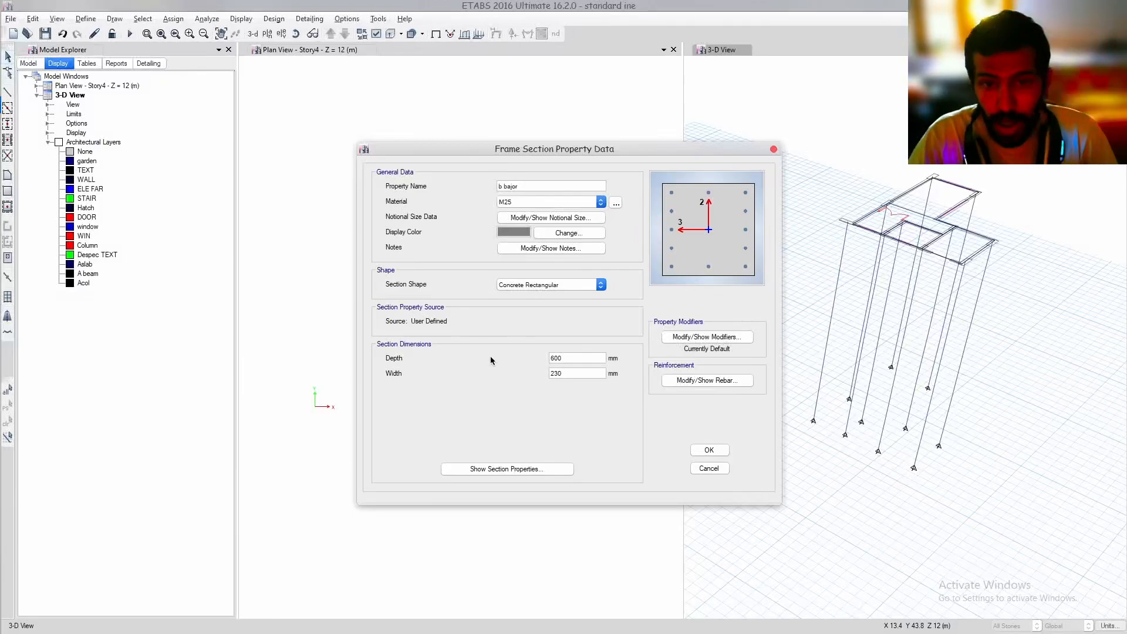
Set b bajor's reinforcement to M3 Design Only (Beam), with HYSD550 for both longitudinal and confinement bars
left_click(703, 382)
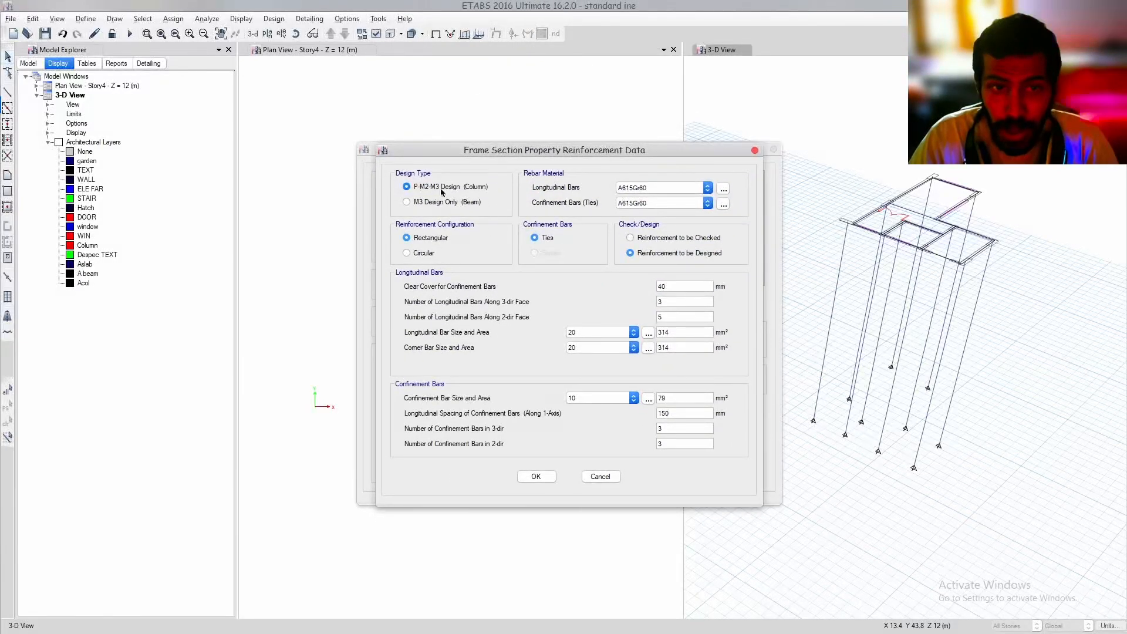
left_click(450, 203)
left_click(651, 187)
left_click(631, 206)
left_click(652, 203)
left_click(637, 221)
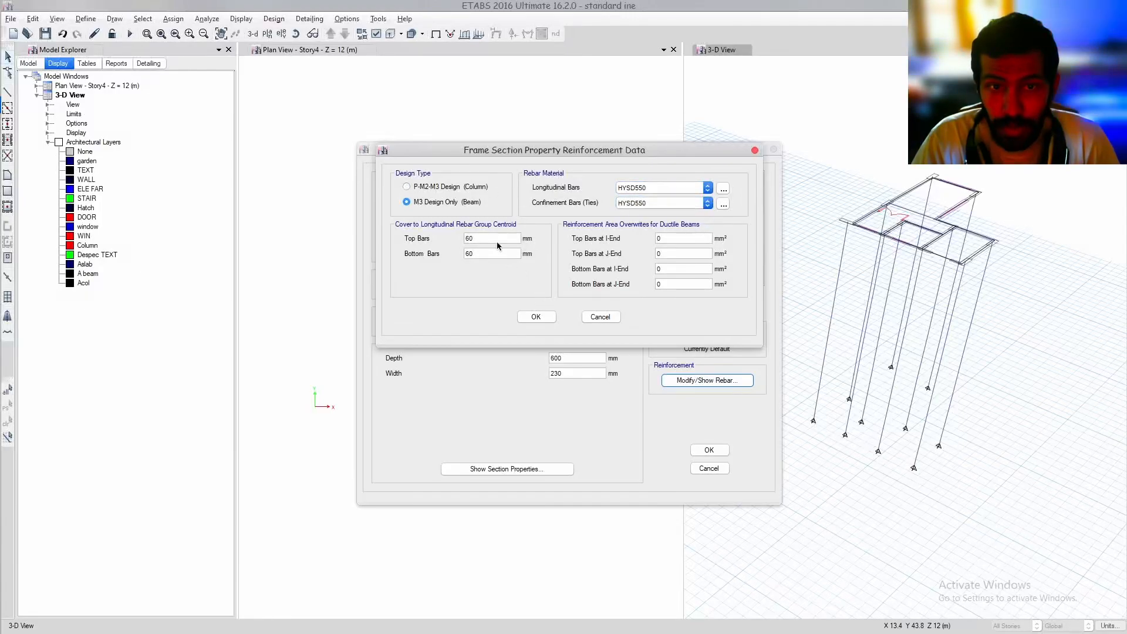
Set the top bars' cover to 20 mm, edit the bottom bars' cover, and save the b bajor section
double_click(470, 237)
type("20")
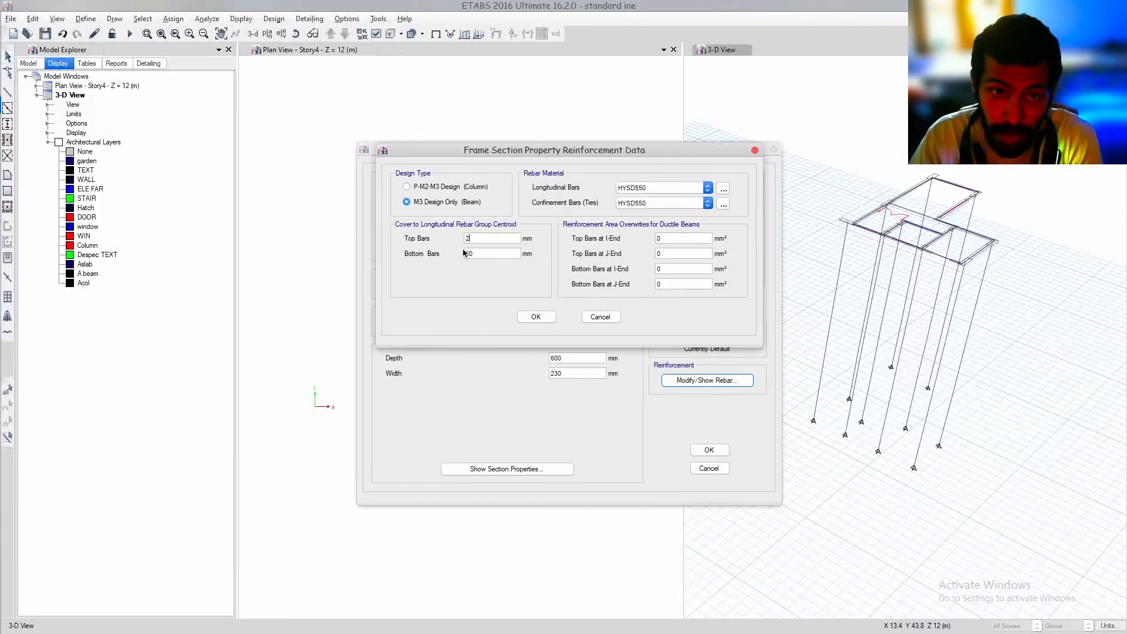
left_click(470, 254)
left_click(544, 317)
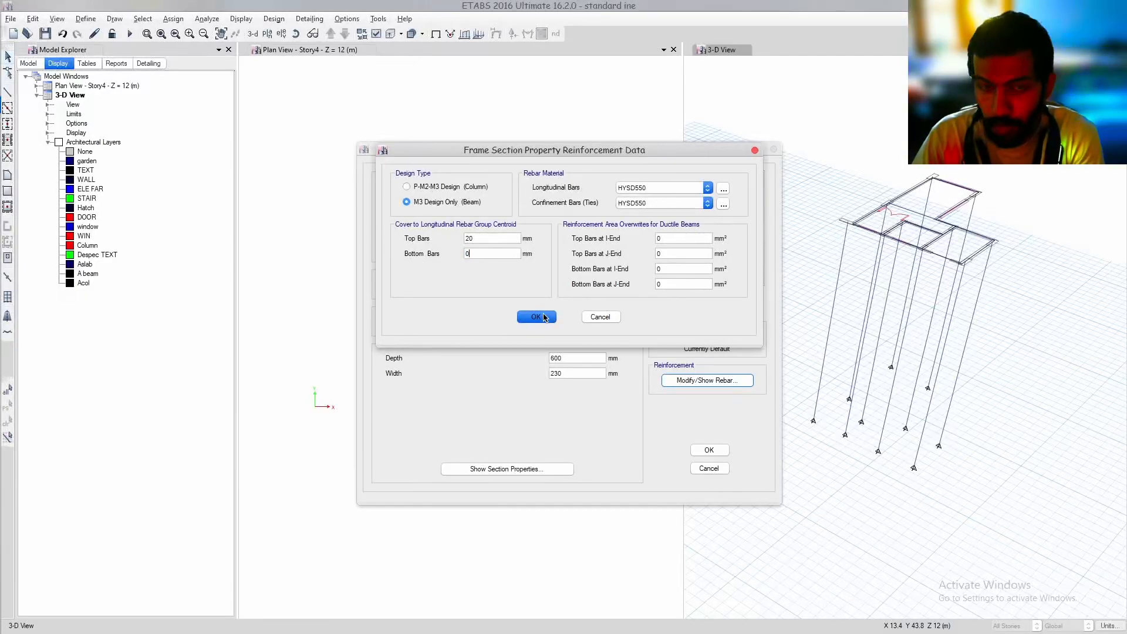
left_click(547, 317)
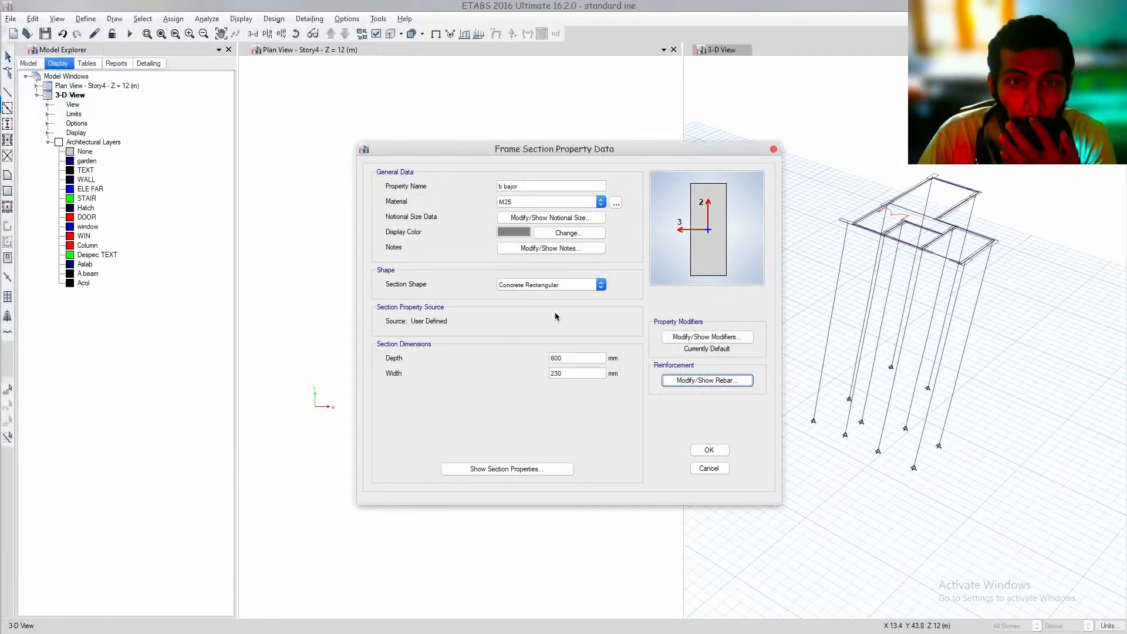
left_click(706, 450)
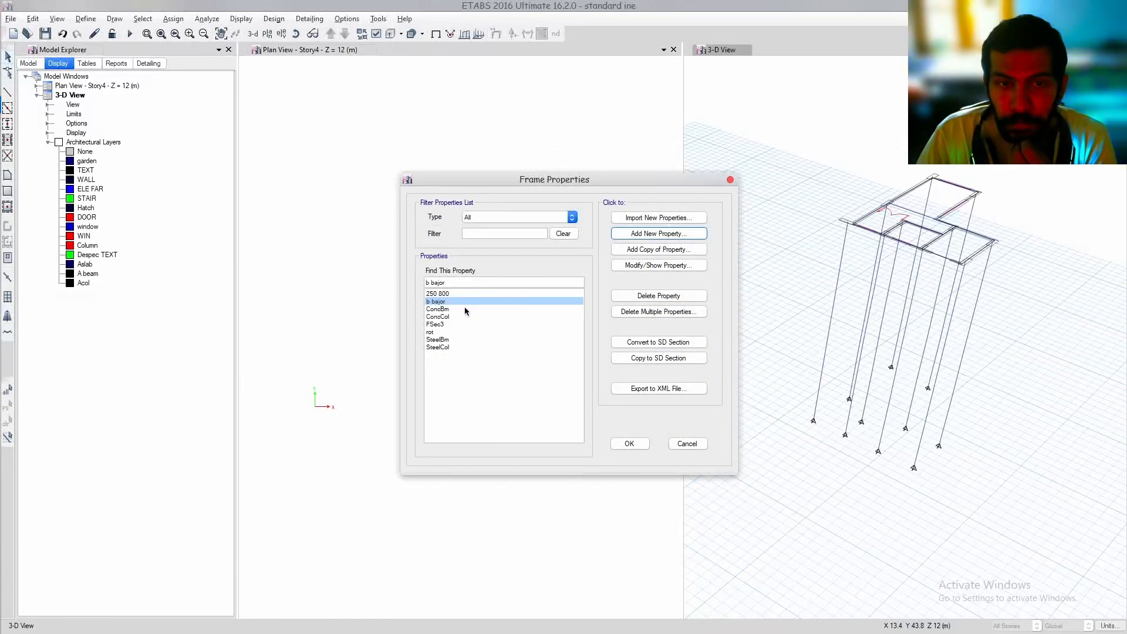
Copy b bajor as a section named b minor with depth 500 mm and width 200 mm, then accept the frame properties
left_click(634, 251)
type("b minor")
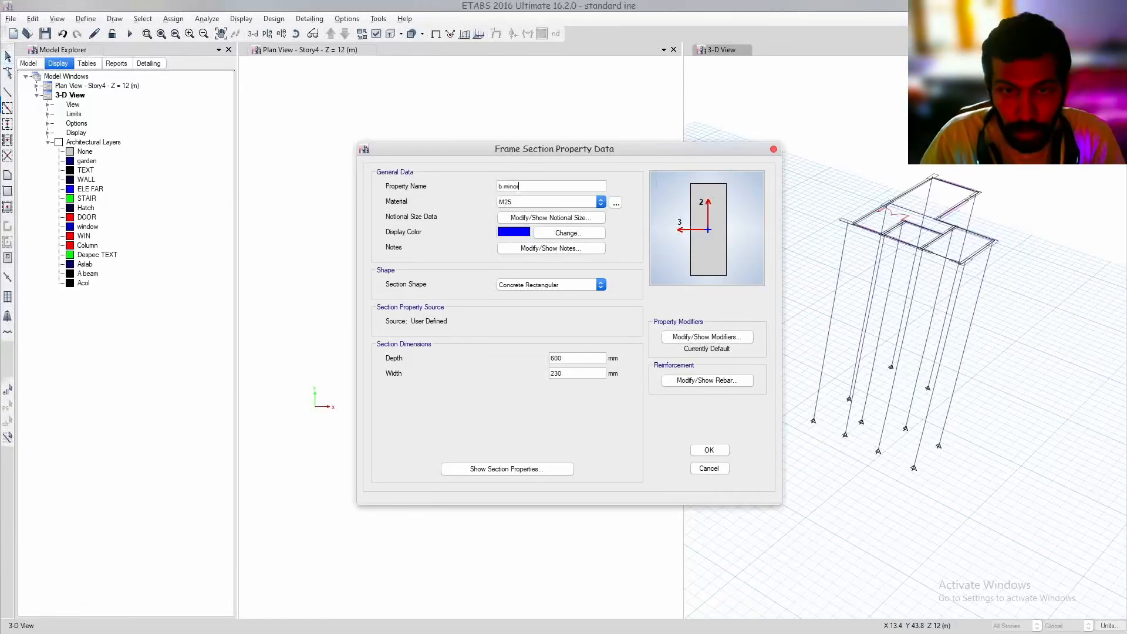
left_click_drag(574, 357, 471, 356)
type("50")
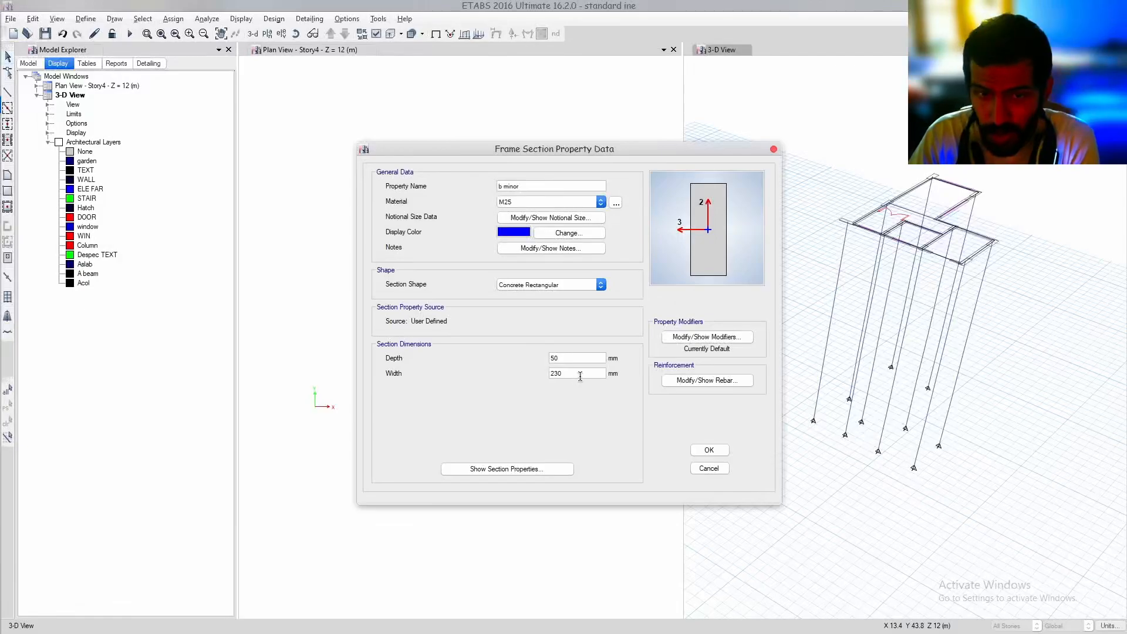
left_click_drag(580, 374, 475, 384)
left_click(559, 358)
key("BackSpace")
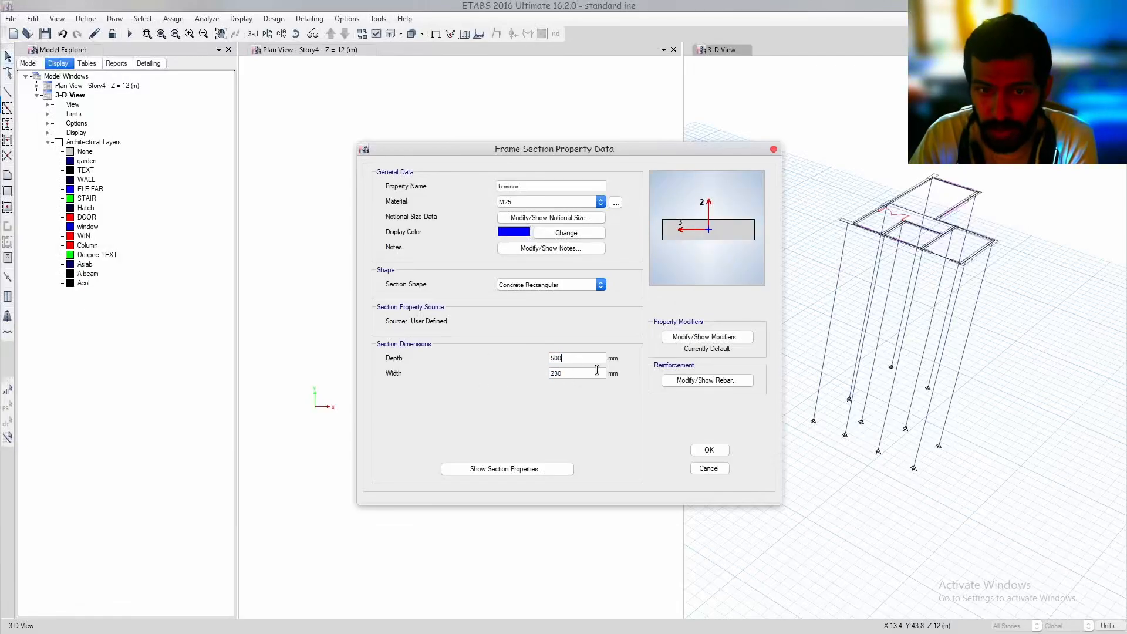
left_click_drag(596, 372, 490, 392)
type("200")
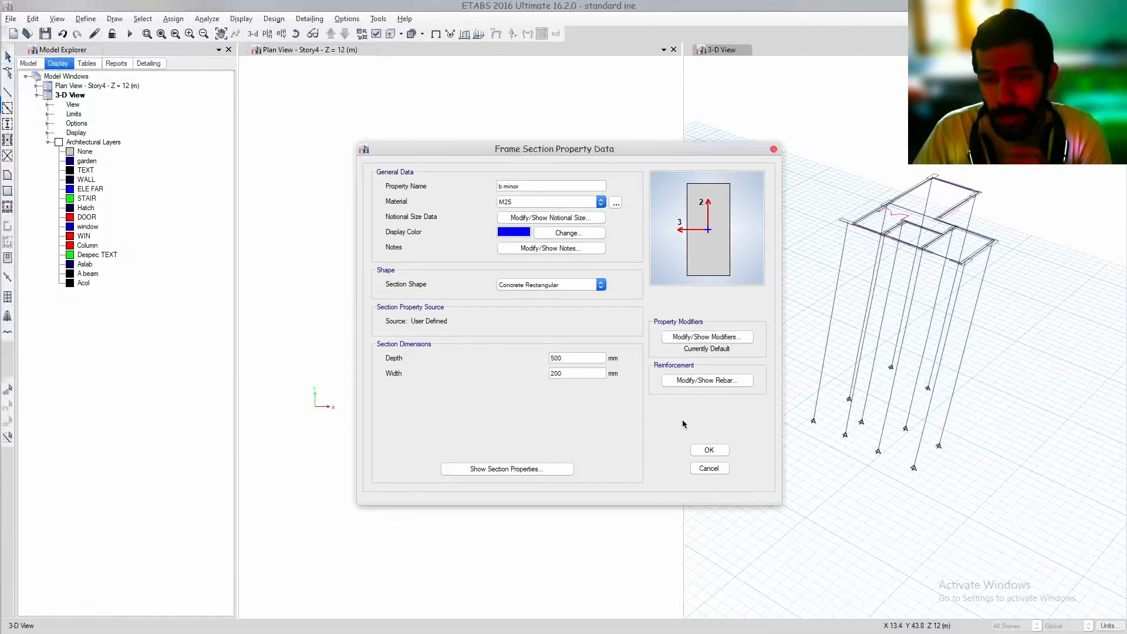
left_click(701, 449)
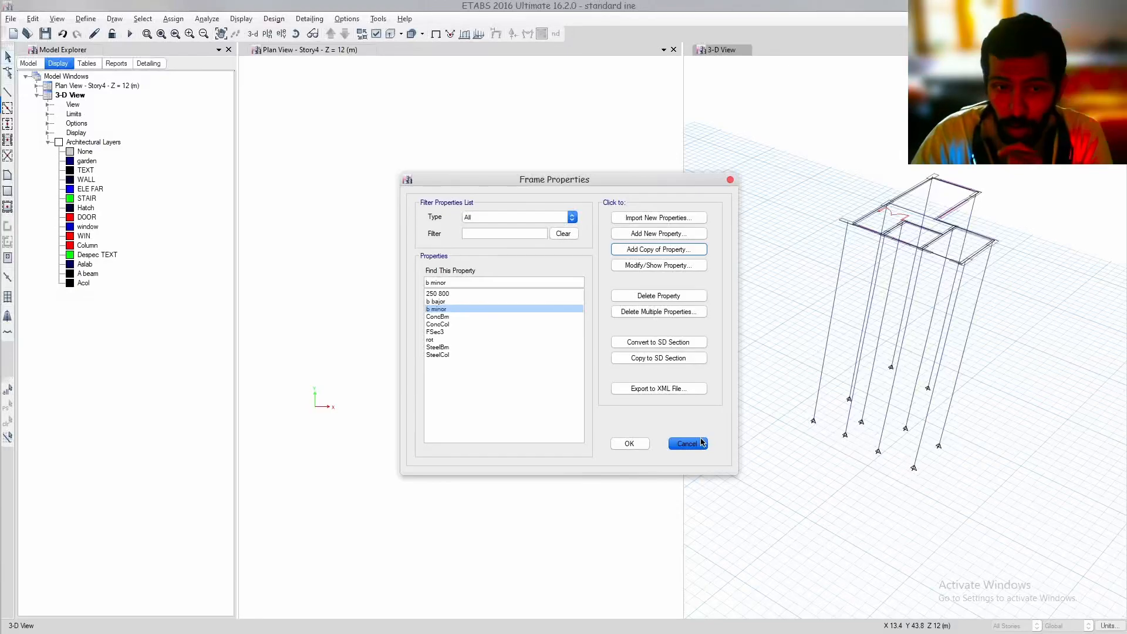
left_click(627, 445)
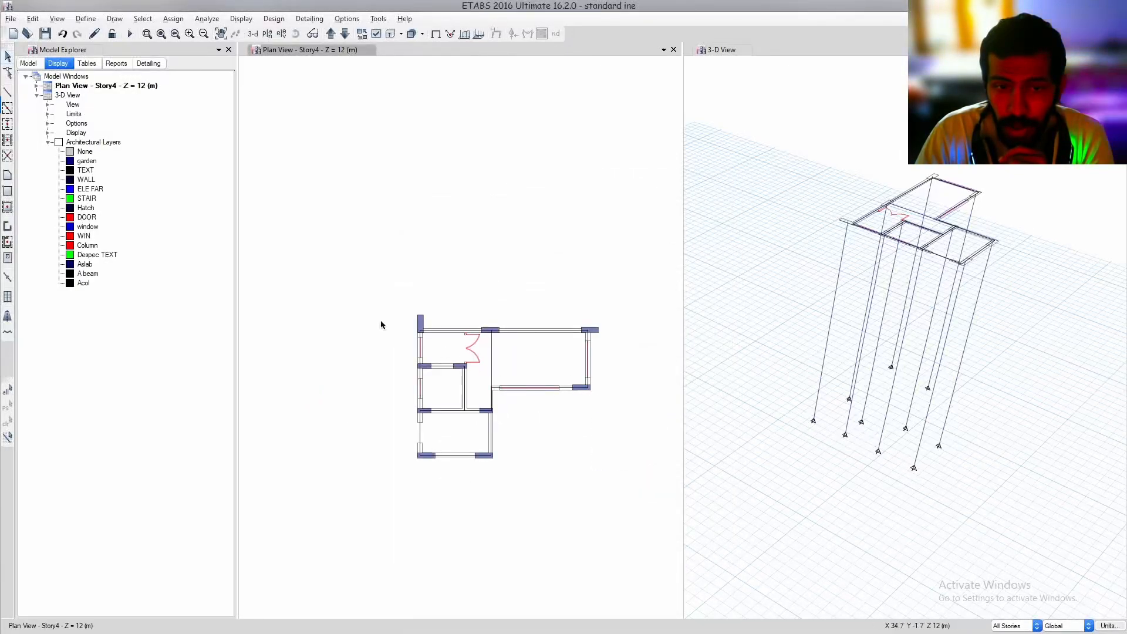
Start the Quick Draw Beams/Columns command and choose b bajor as the frame property
right_click(86, 274)
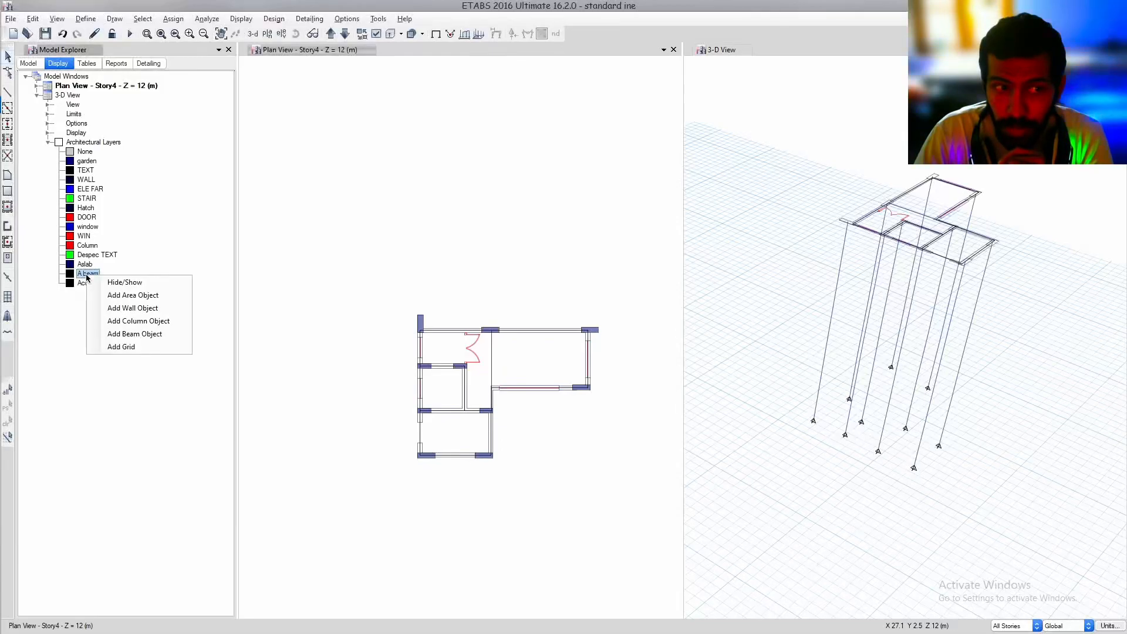
left_click_drag(241, 238, 304, 219)
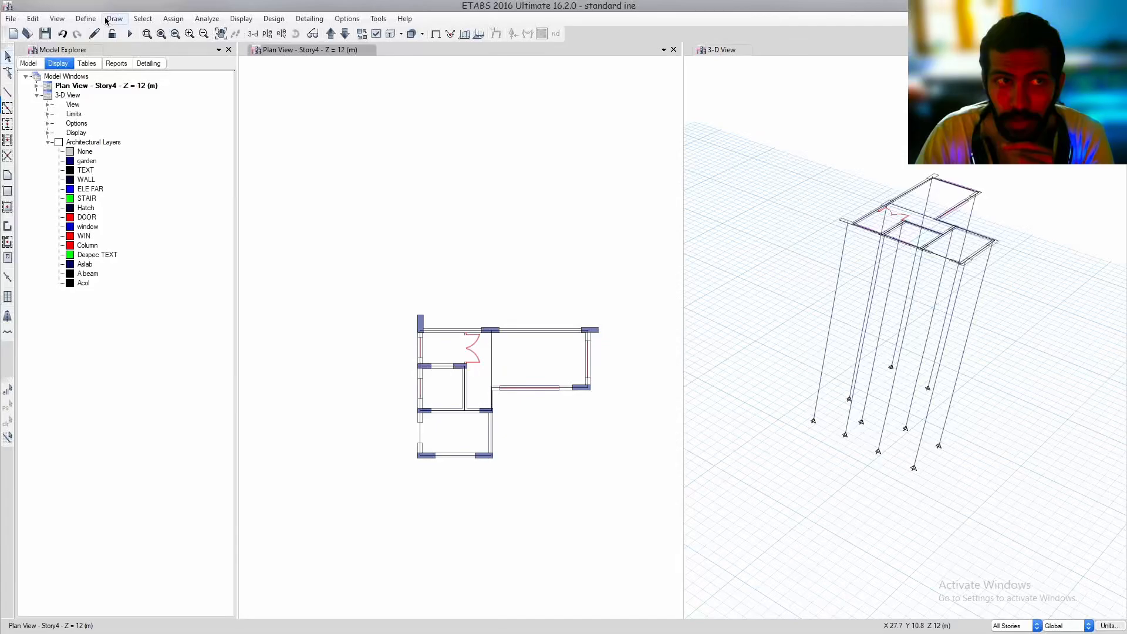
left_click(107, 20)
mouse_move(200, 88)
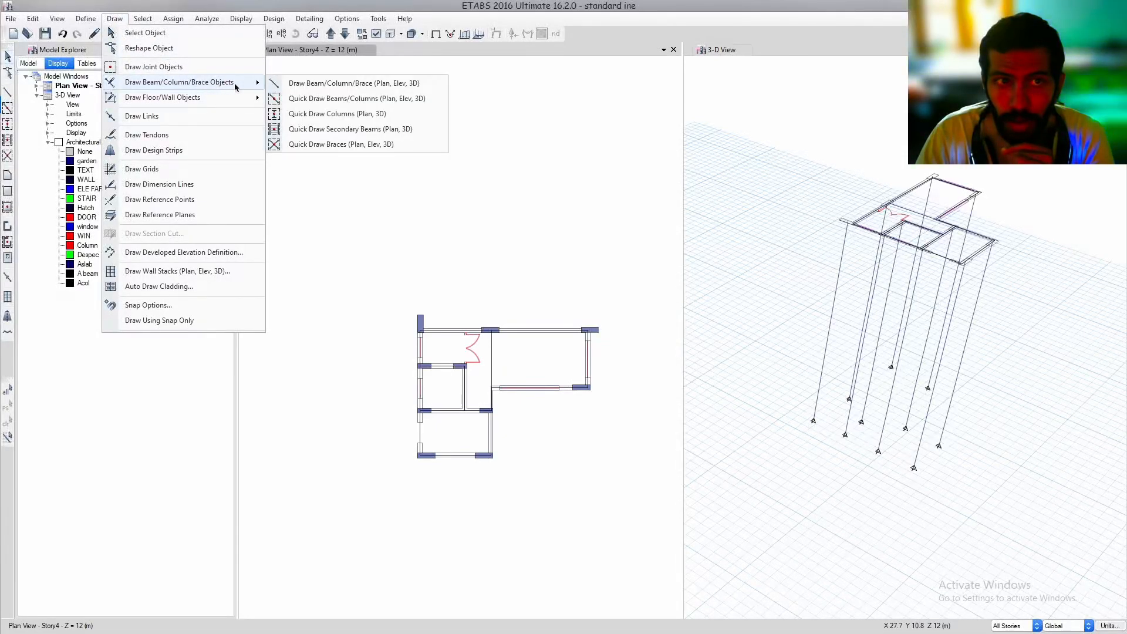
left_click(343, 103)
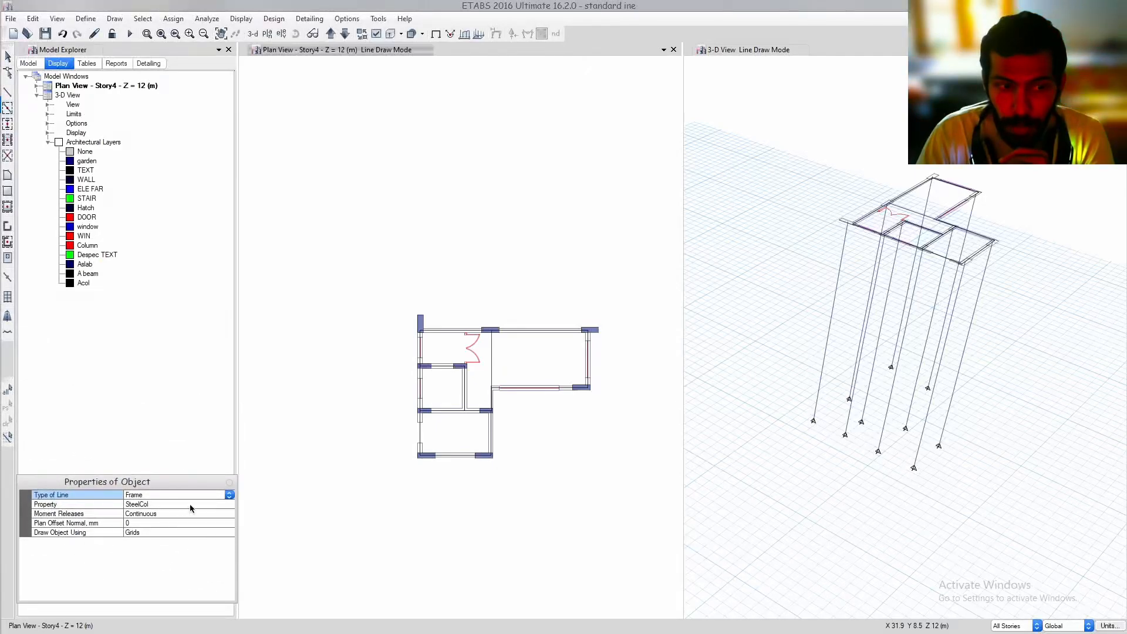
left_click(229, 494)
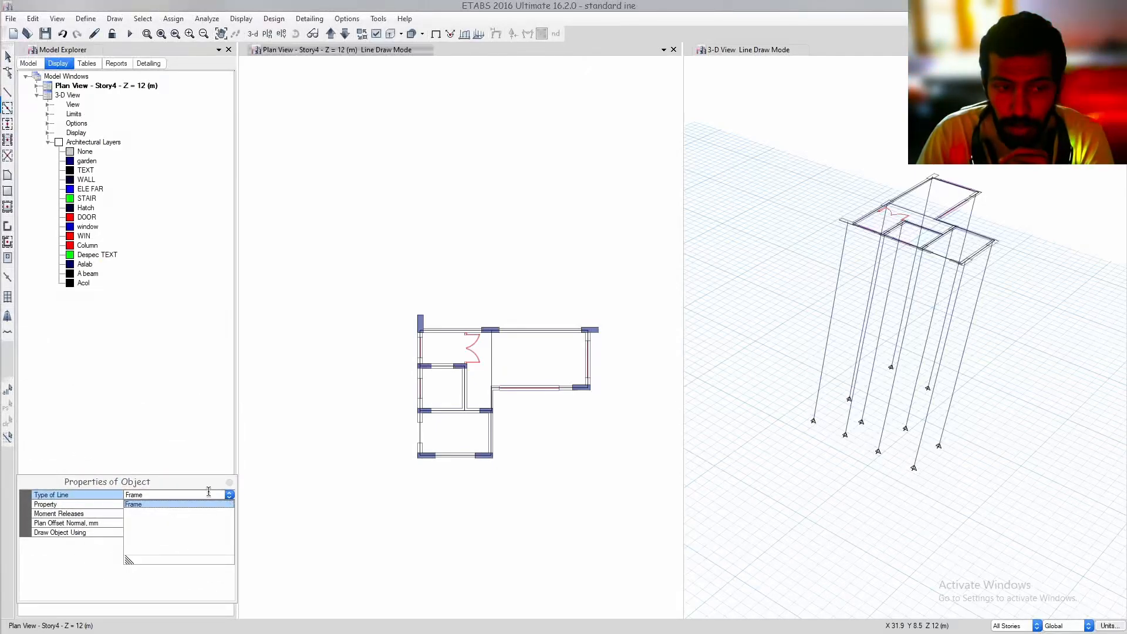
left_click(209, 492)
left_click(229, 504)
left_click(229, 504)
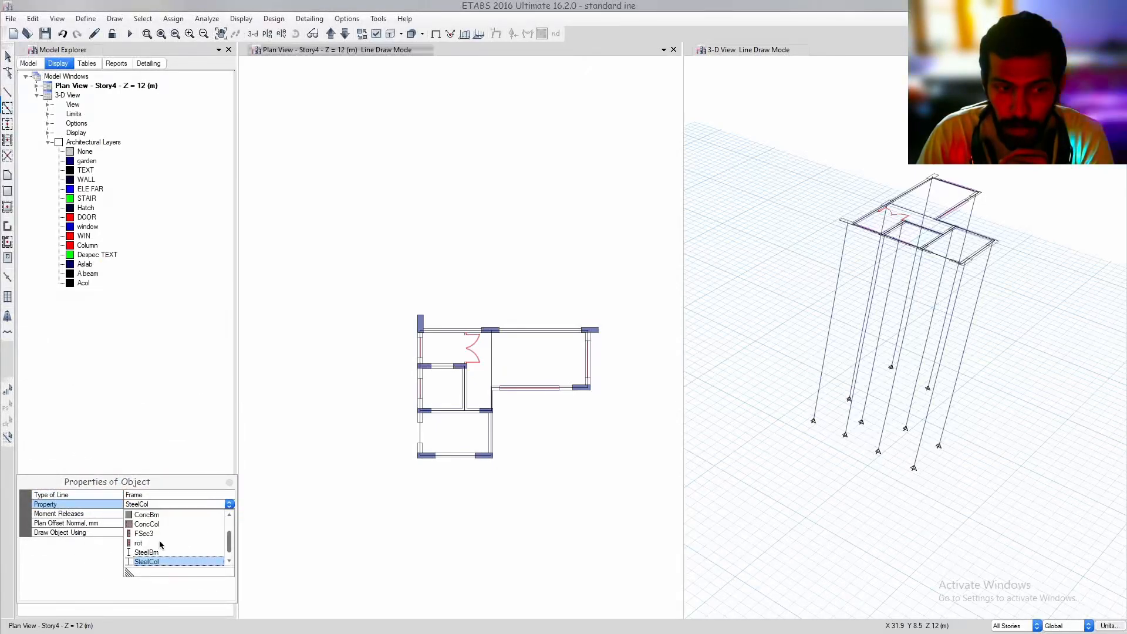
scroll(157, 532, "up", 1)
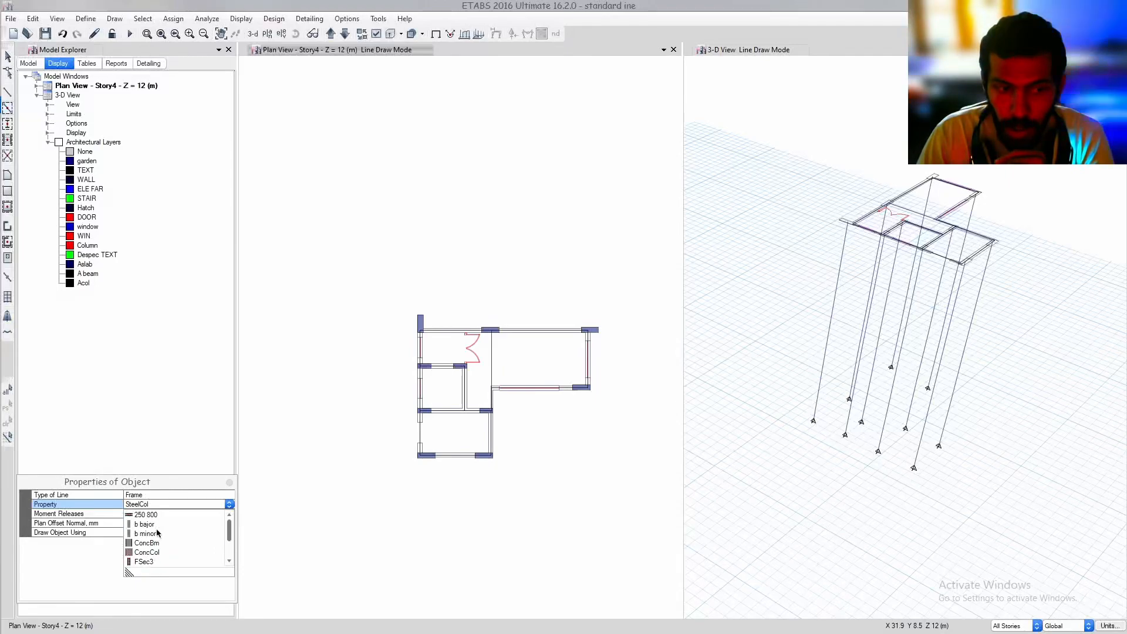
left_click(145, 524)
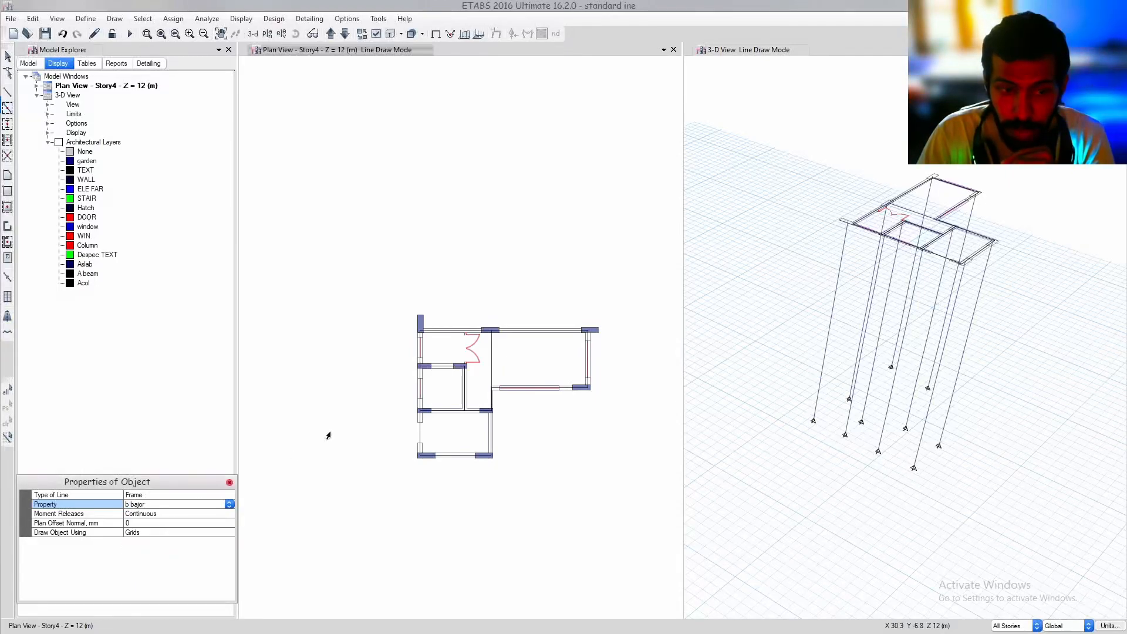
Add beam objects from the A beam architectural layer and leave the line drawing mode
right_click(88, 274)
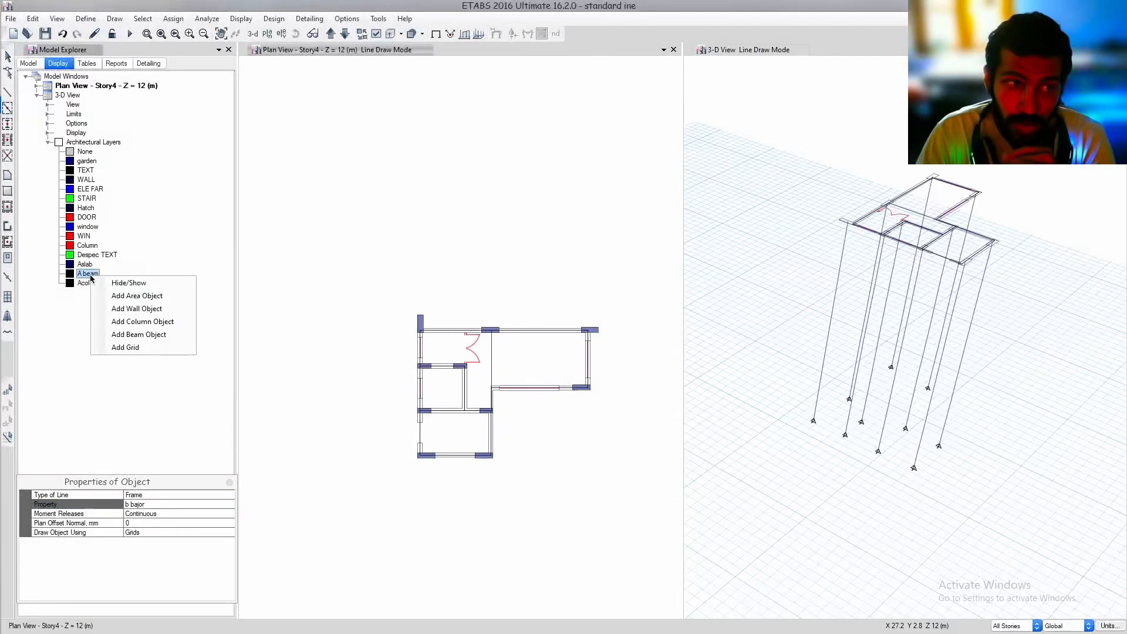
left_click(143, 334)
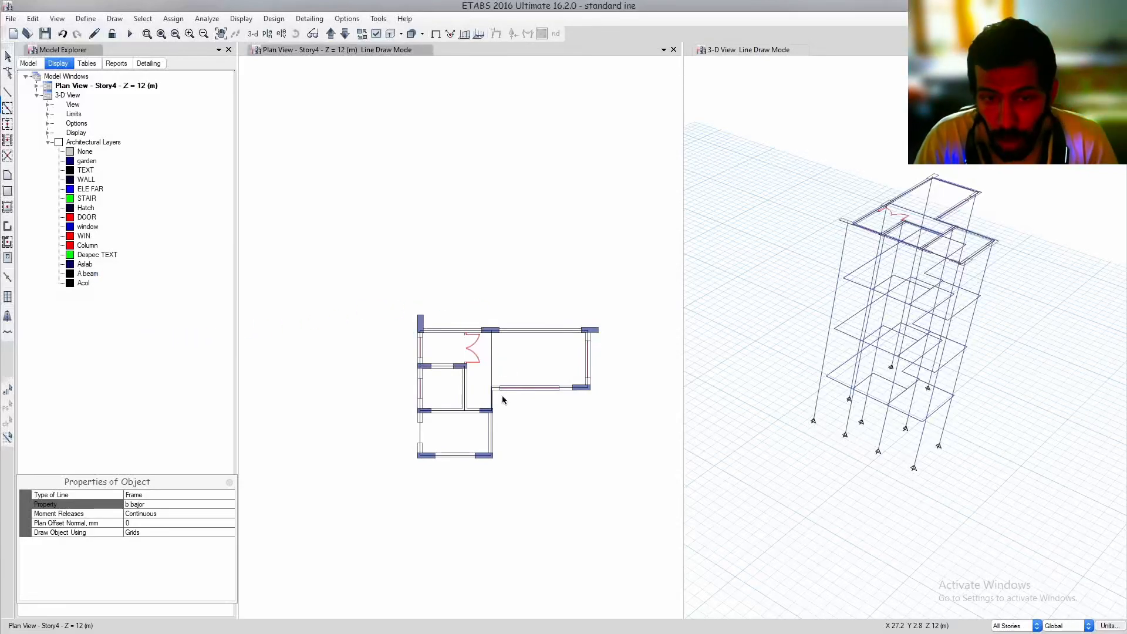
scroll(505, 403, "up", 4)
middle_click_drag(574, 423, 317, 335)
key("Escape")
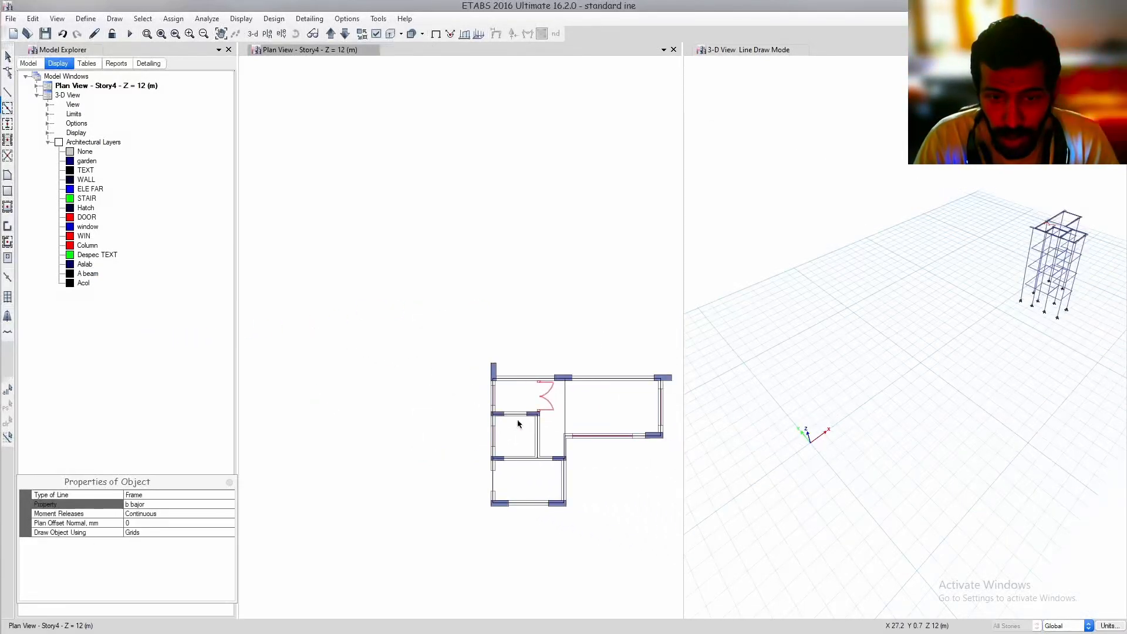
Assign section b minor to the short beam running from the middle-row inner column up to the plan's re-entrant wall corner
scroll(587, 456, "up", 5)
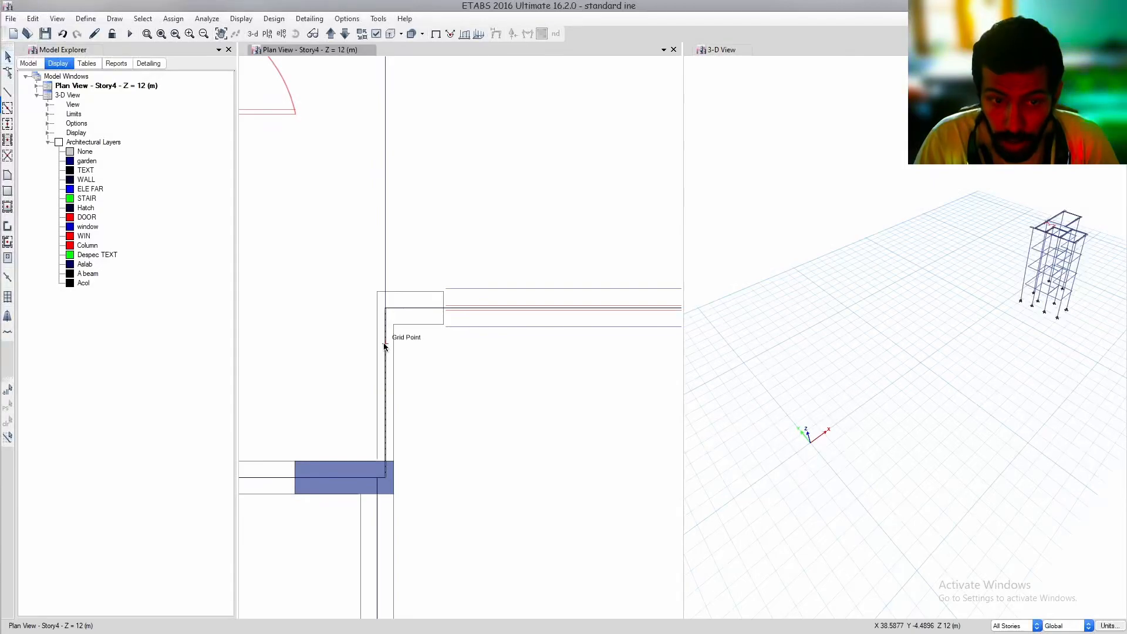
left_click(385, 347)
left_click(174, 19)
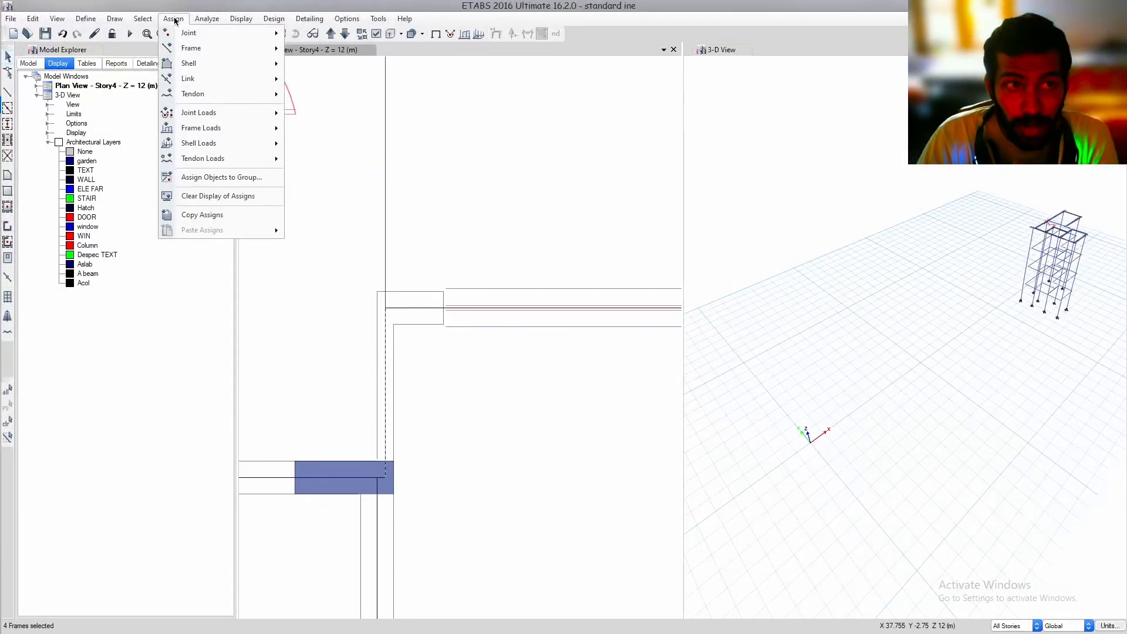
mouse_move(214, 50)
left_click(367, 55)
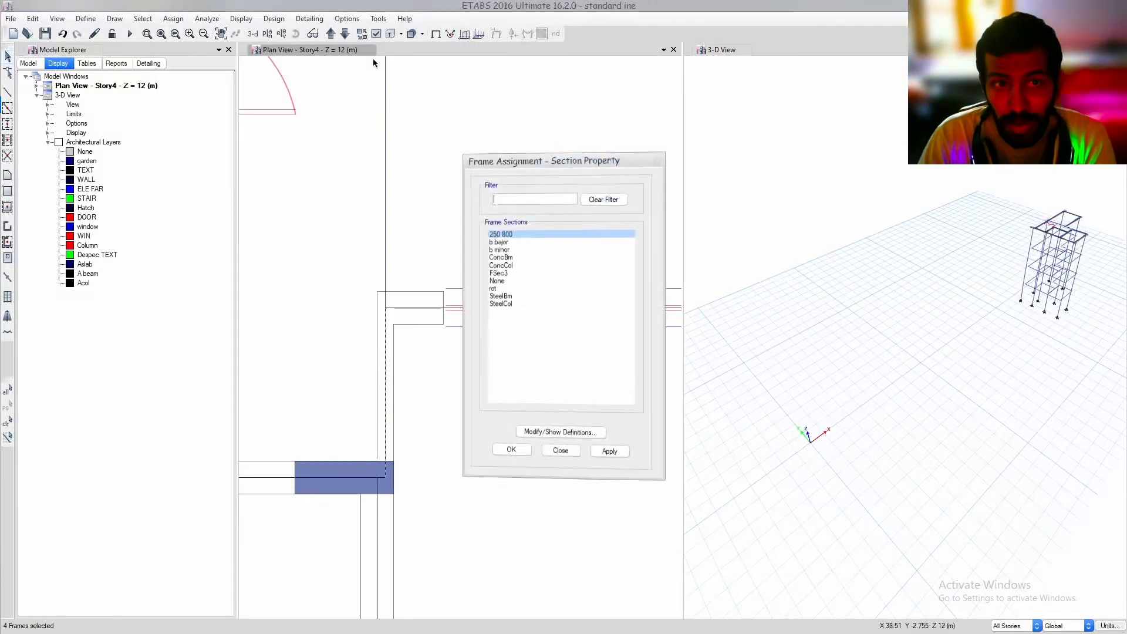
left_click(515, 252)
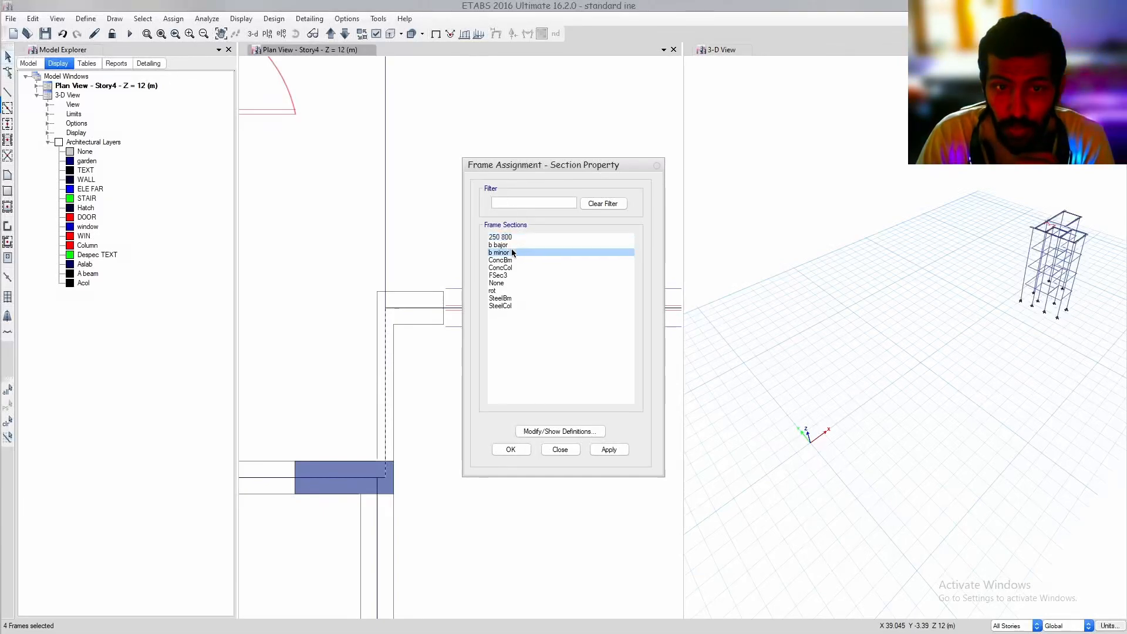
left_click(522, 451)
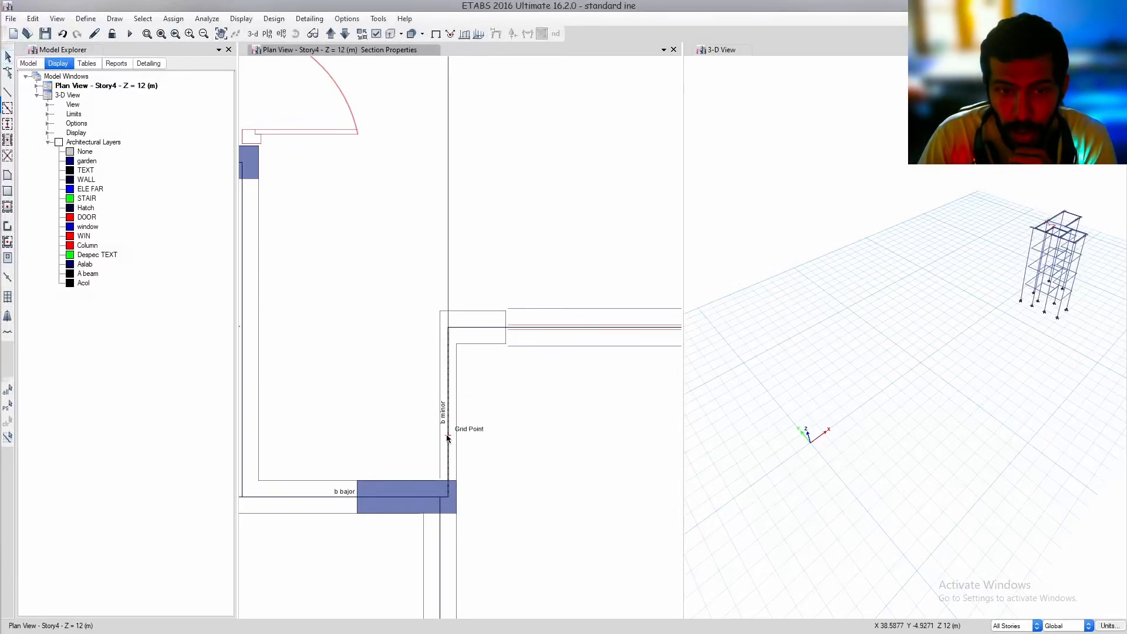
scroll(444, 402, "down", 3)
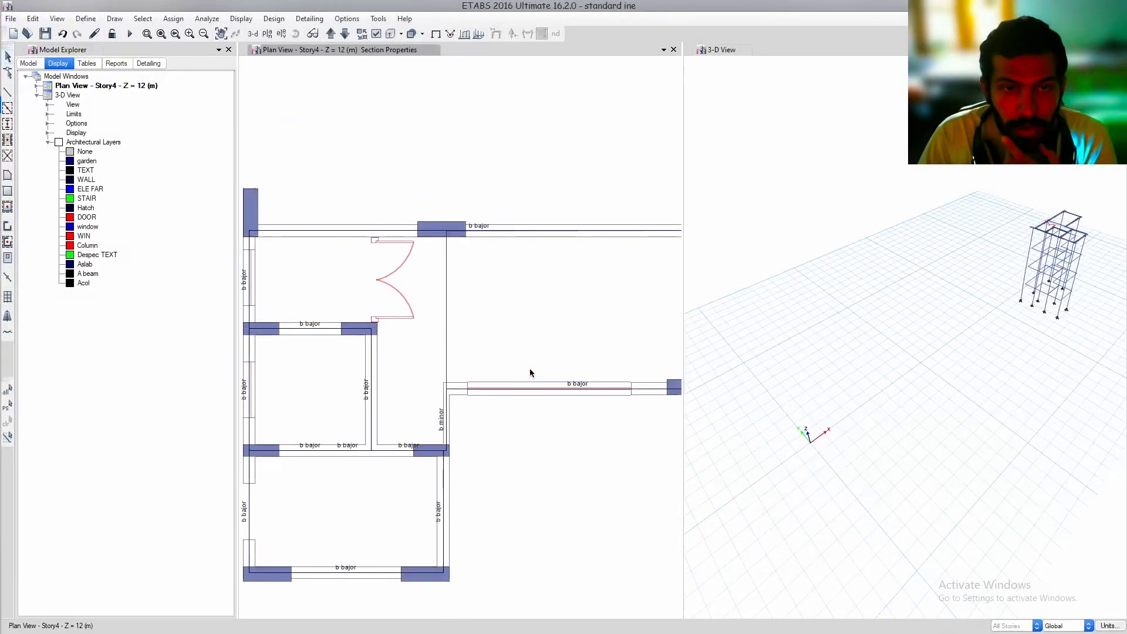
middle_click_drag(529, 357, 541, 364)
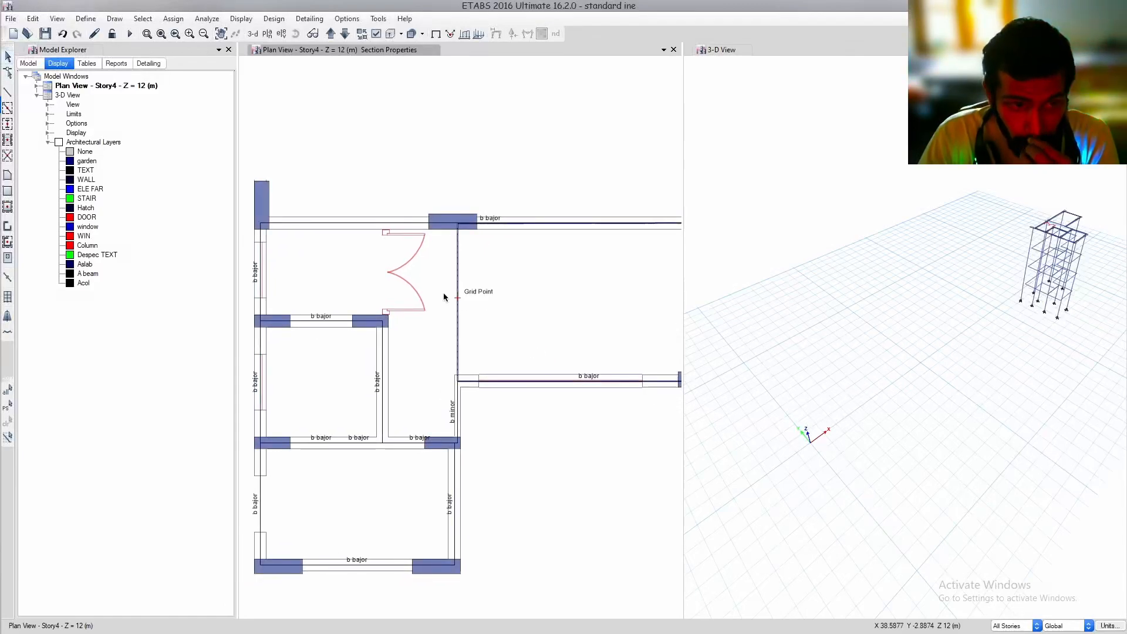
Create a new slab property named slaahb with M25 as its slab material
left_click(86, 18)
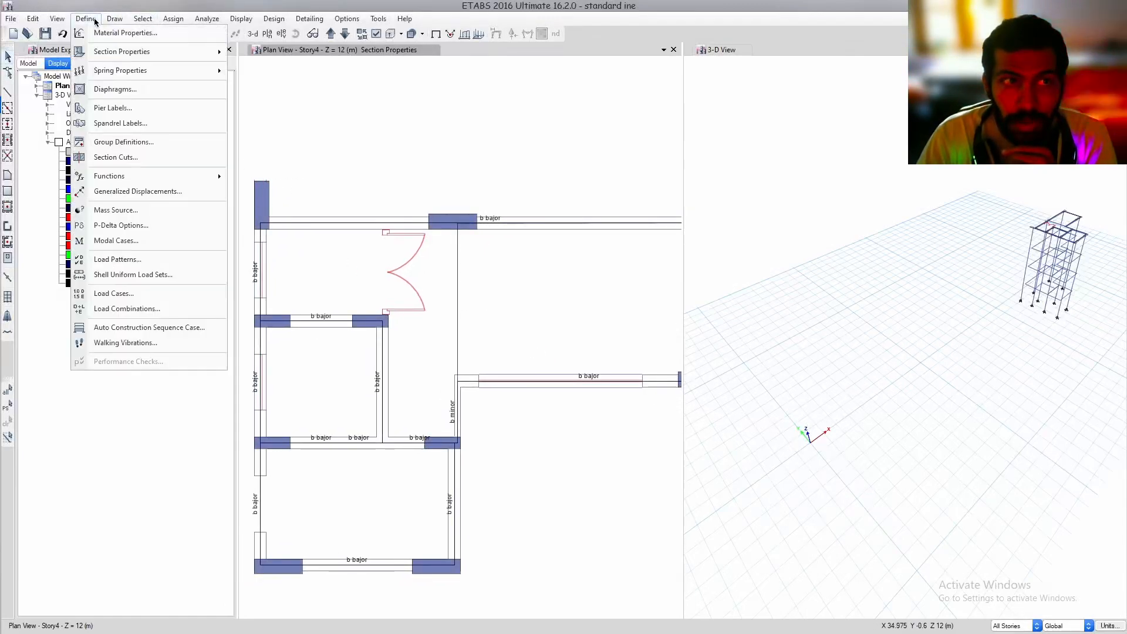
mouse_move(143, 52)
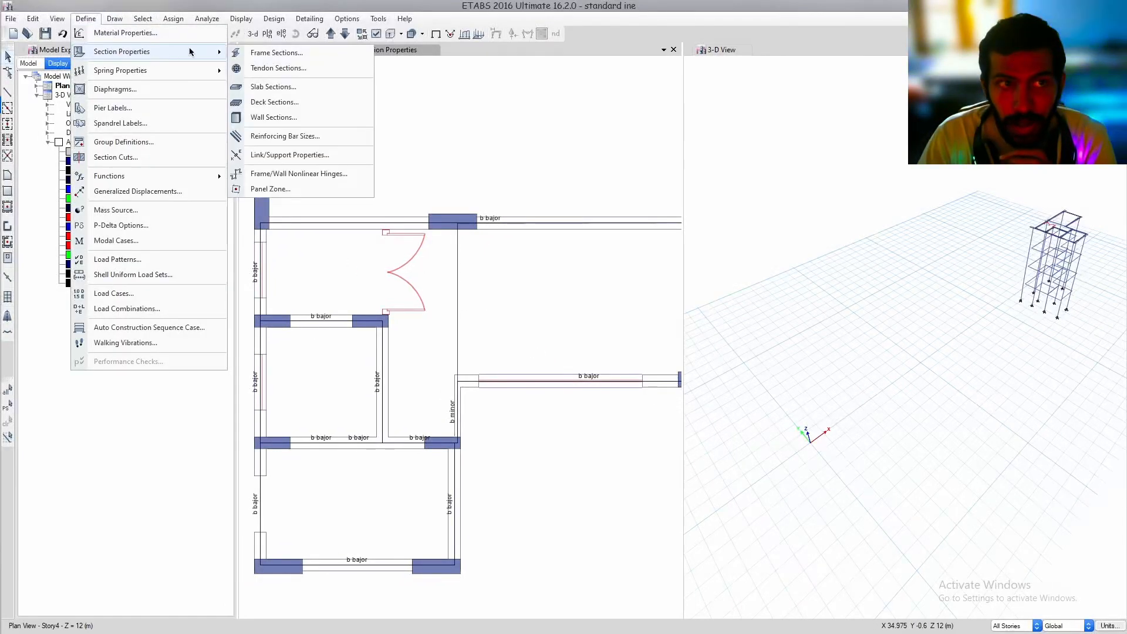
left_click(280, 88)
left_click(623, 283)
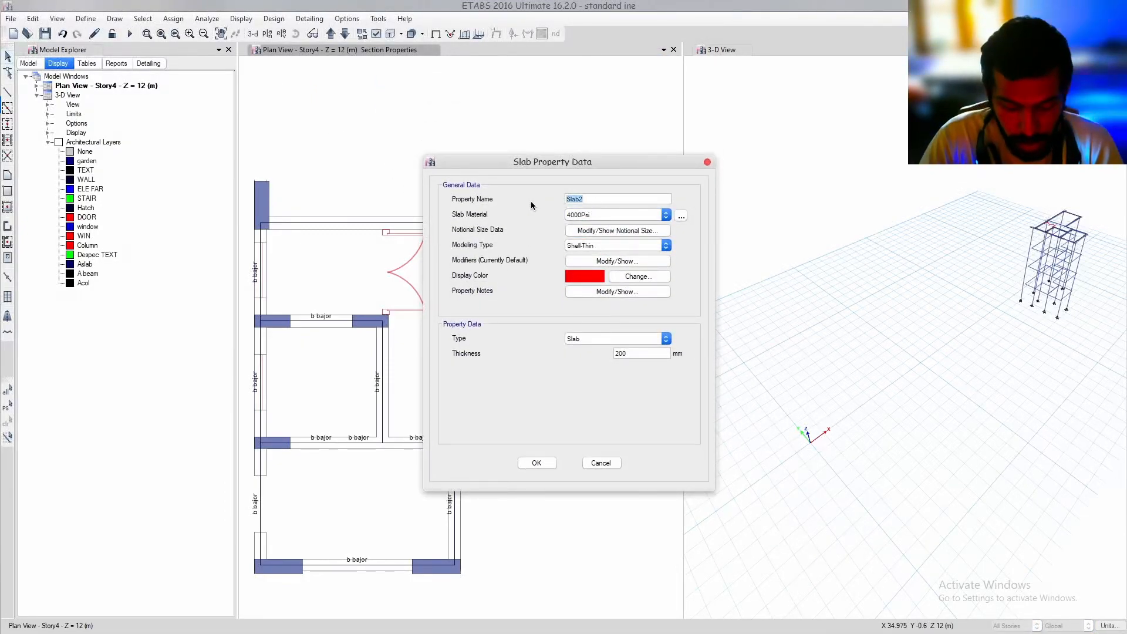
type("slaahb")
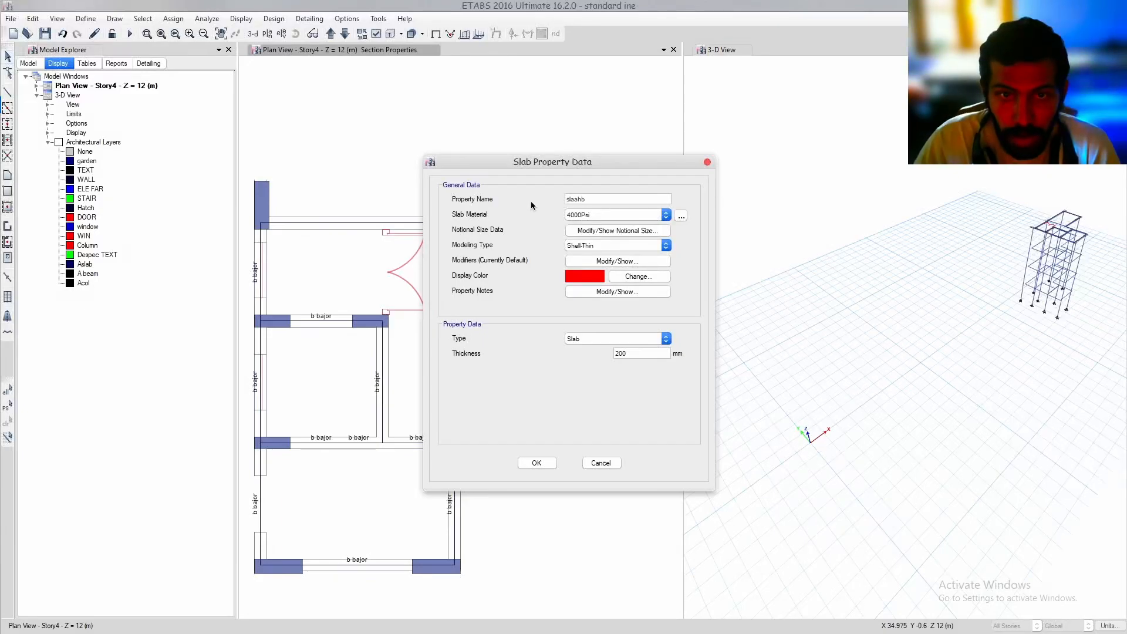
left_click(616, 215)
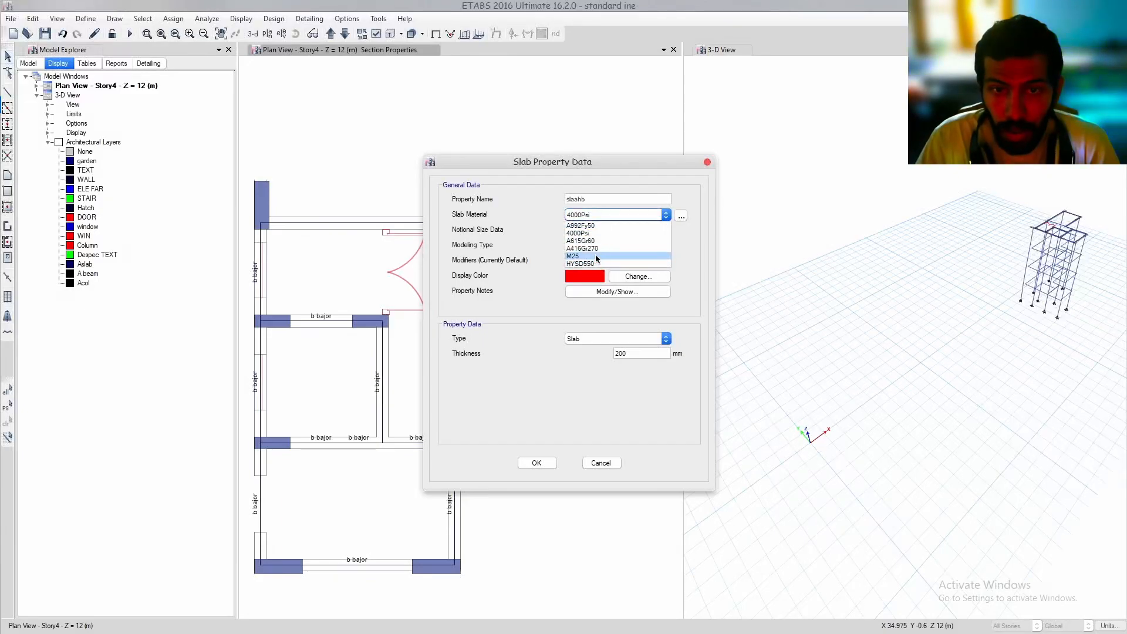
left_click(598, 263)
Set slaahb's modeling type to Shell-Thick and its thickness to 120 mm, and accept the slab properties
left_click(616, 245)
left_click(587, 262)
left_click_drag(628, 354, 563, 354)
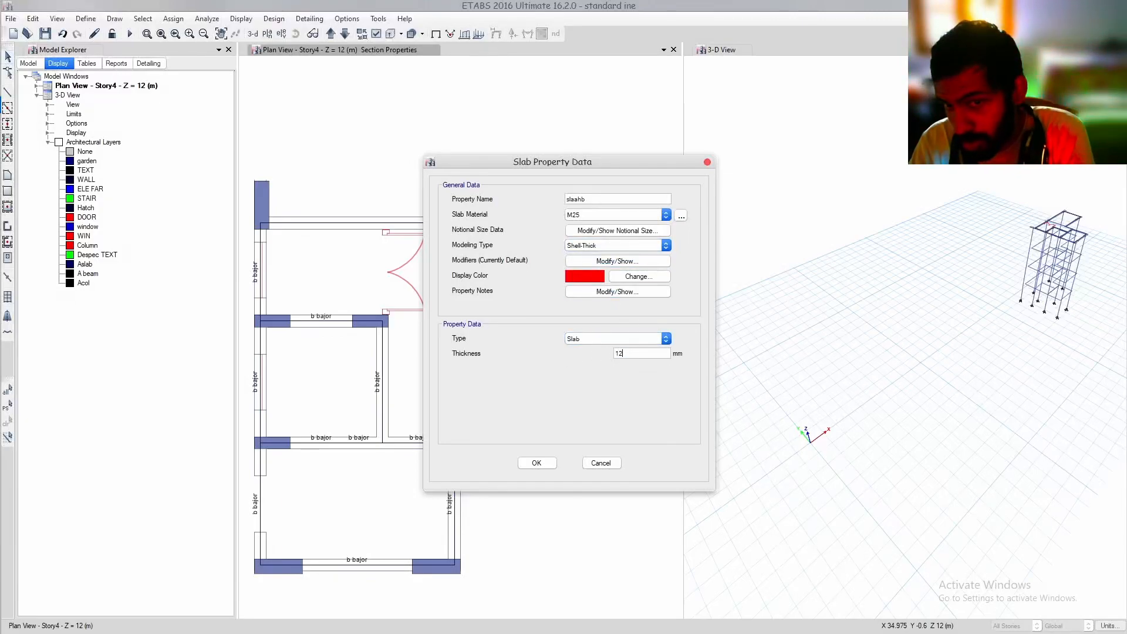
type("0")
left_click(537, 463)
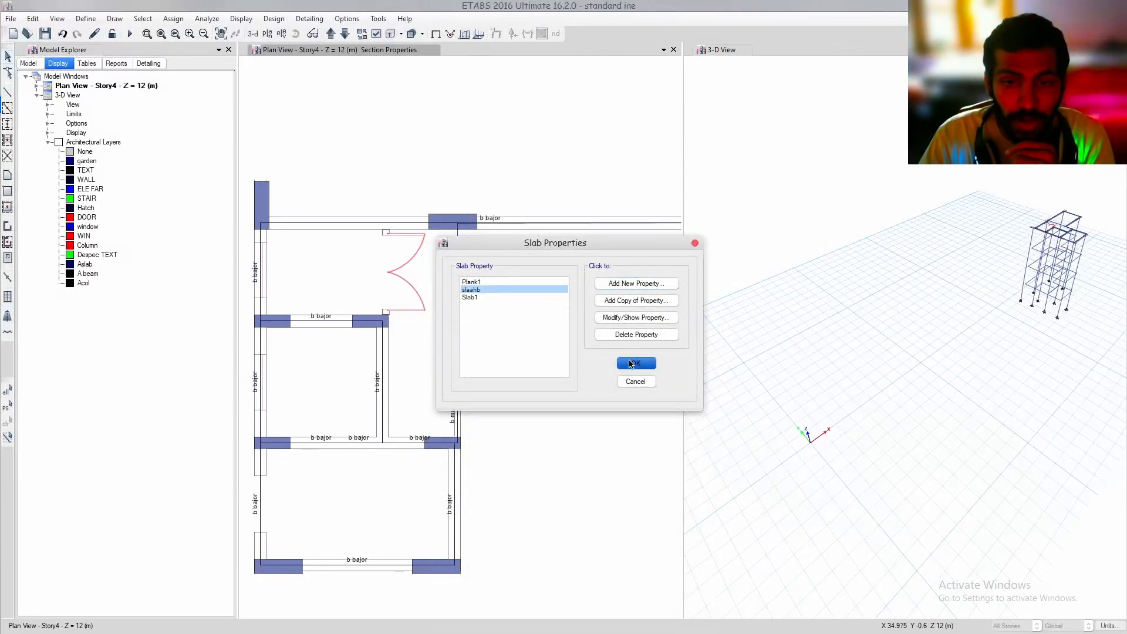
left_click(636, 363)
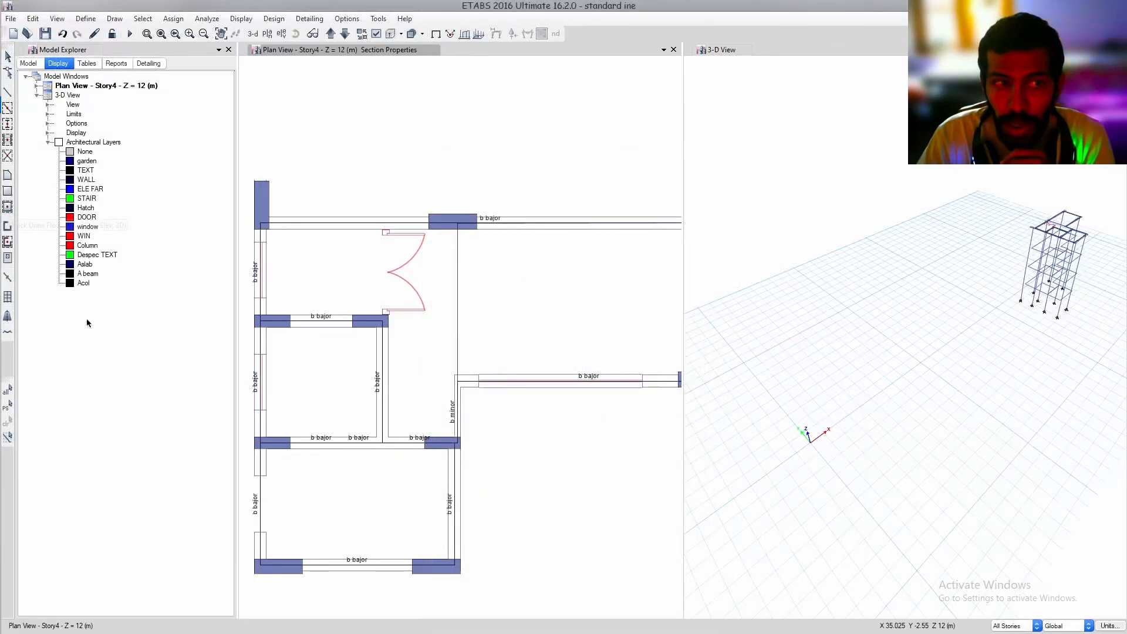
Start drawing floor areas and choose slaahb as the area property
left_click_drag(106, 484, 102, 489)
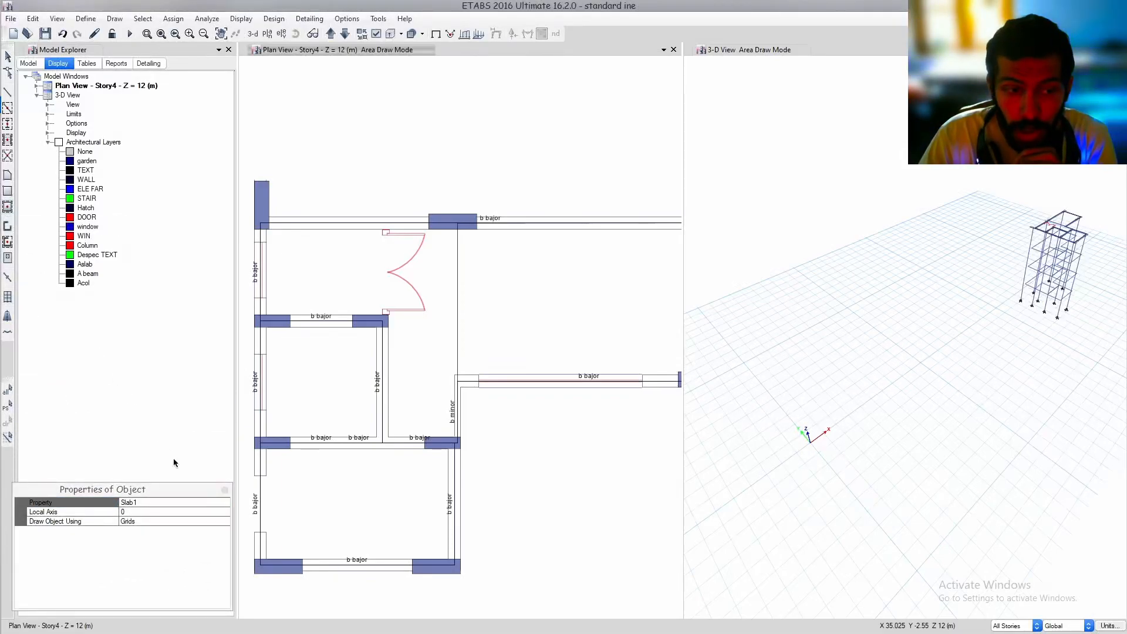
left_click(213, 503)
left_click(224, 503)
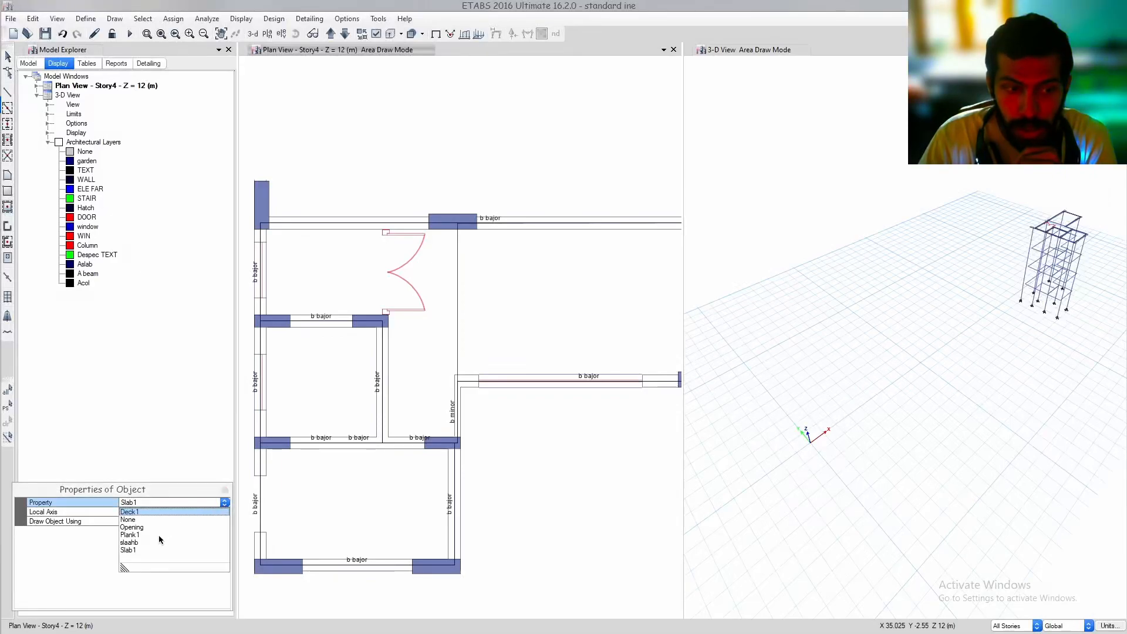
left_click(130, 543)
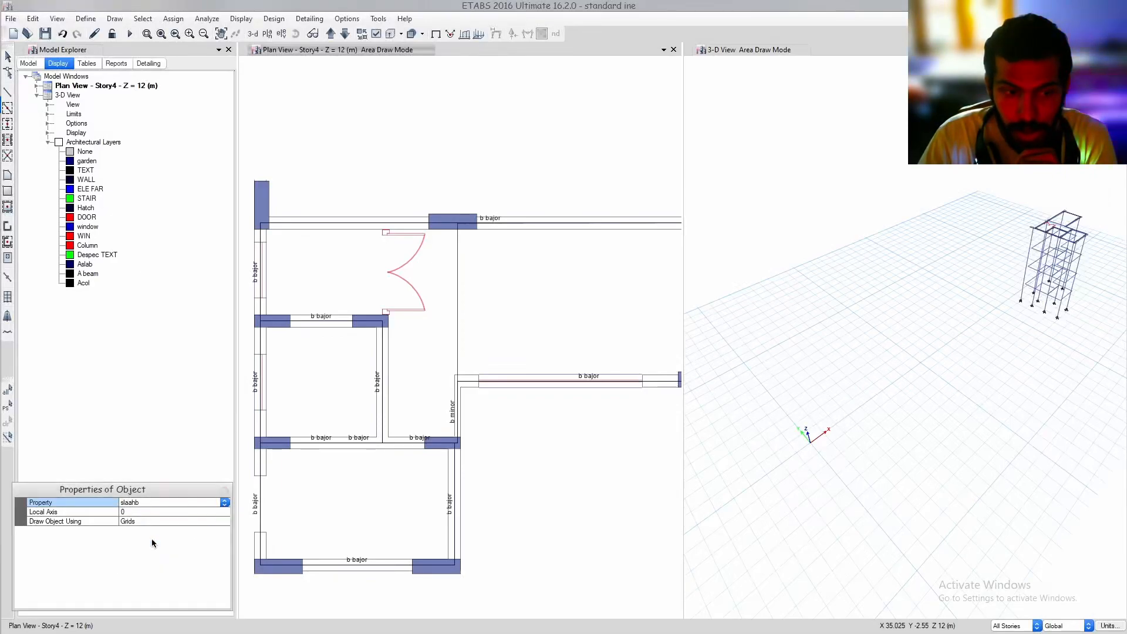
Add area objects from the Aslab architectural layer and leave the area drawing mode
right_click(85, 265)
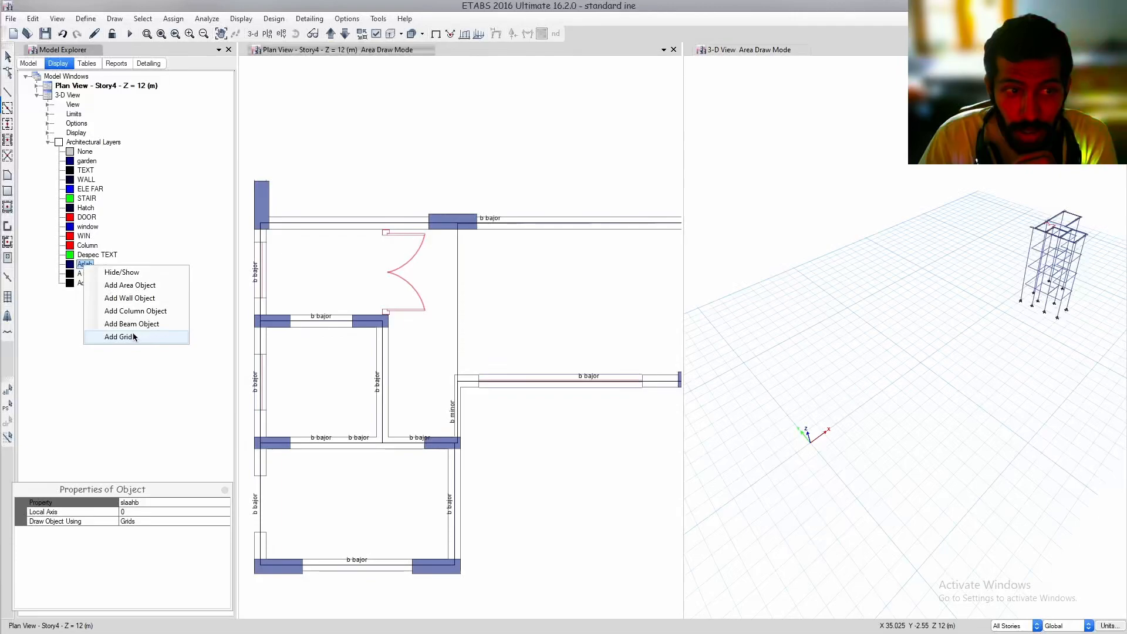
left_click(139, 286)
scroll(412, 395, "down", 5)
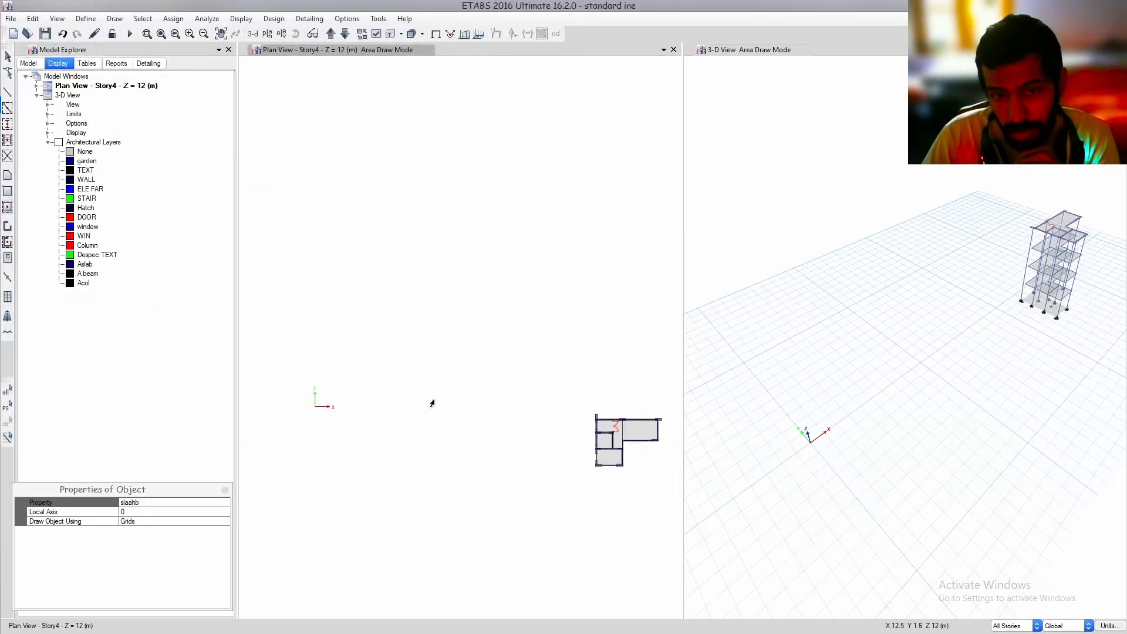
mouse_move(643, 396)
middle_mouse_down()
mouse_move(536, 377)
mouse_move(520, 395)
middle_mouse_up()
scroll(531, 431, "up", 5)
key("Escape")
Run the analysis, animate the Dead load displacements in the 3-D view, and stop the animation
middle_click_drag(1021, 303, 900, 347)
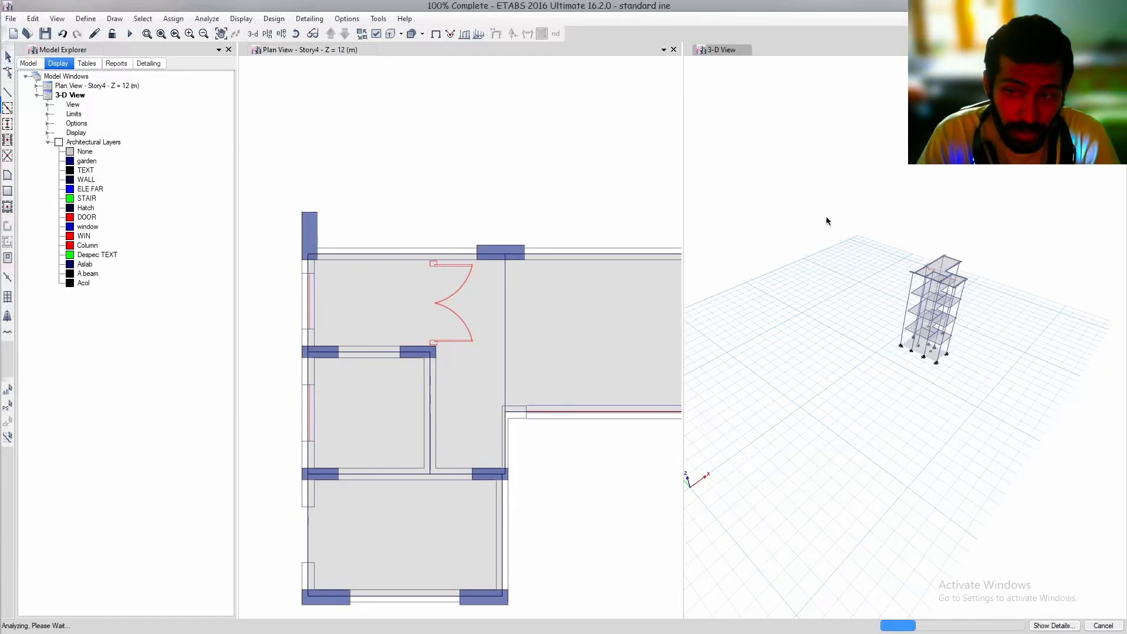
left_click(963, 625)
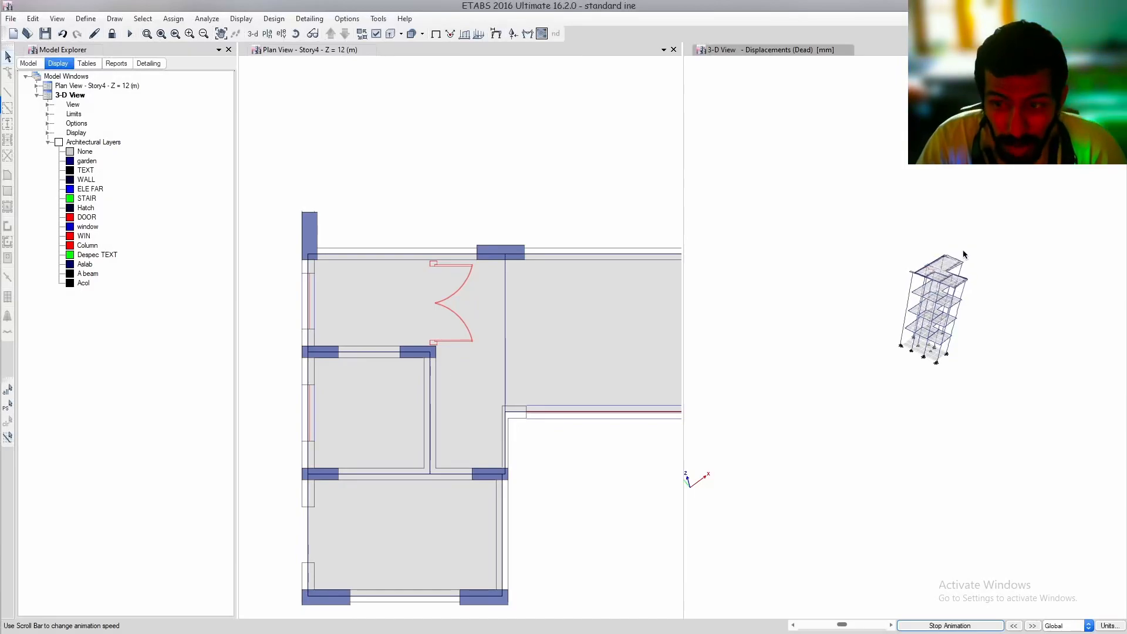
left_click(994, 625)
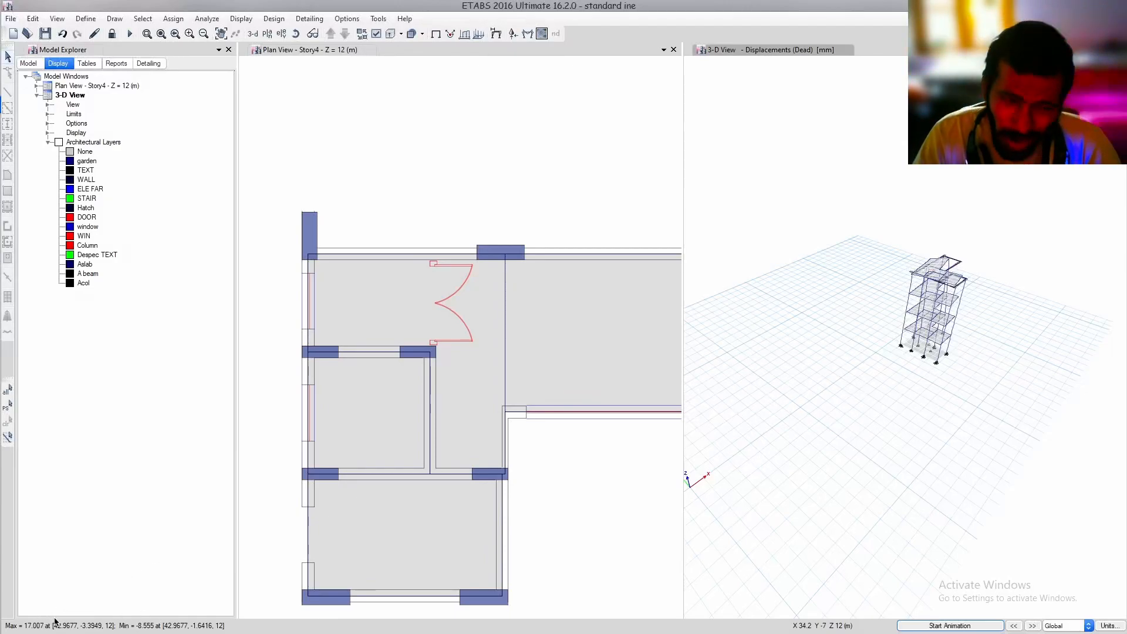
Examine the joint offset at the plan's upper-right column, check column CL7 in the AutoCAD drawing, and return to ETABS
middle_click_drag(581, 303, 450, 317)
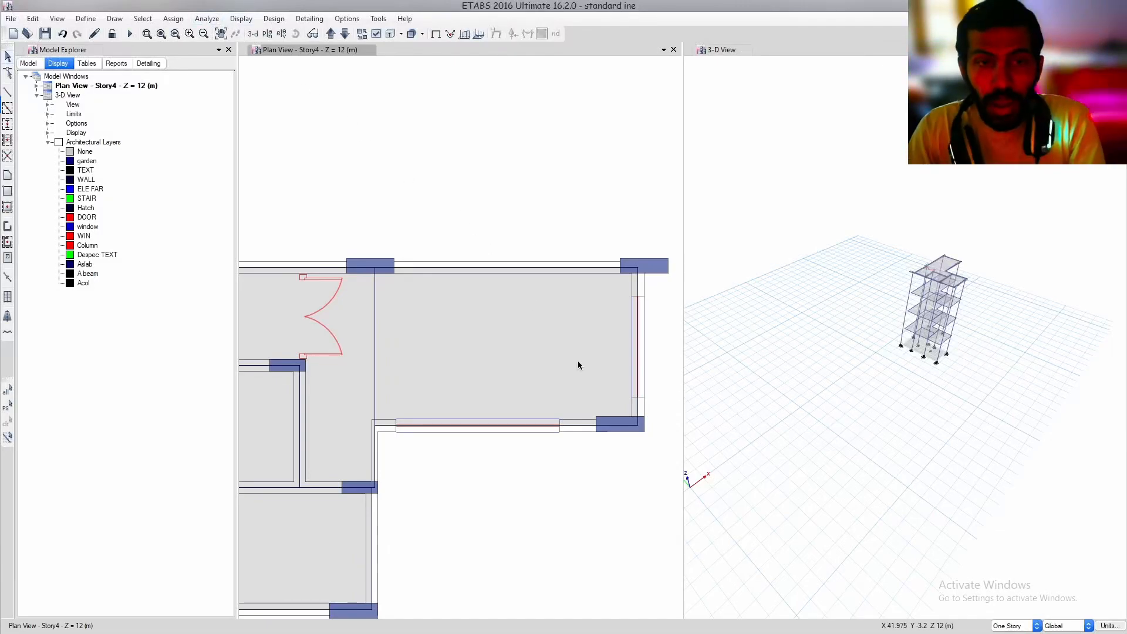
middle_click_drag(639, 266, 563, 302)
scroll(581, 294, "up", 3)
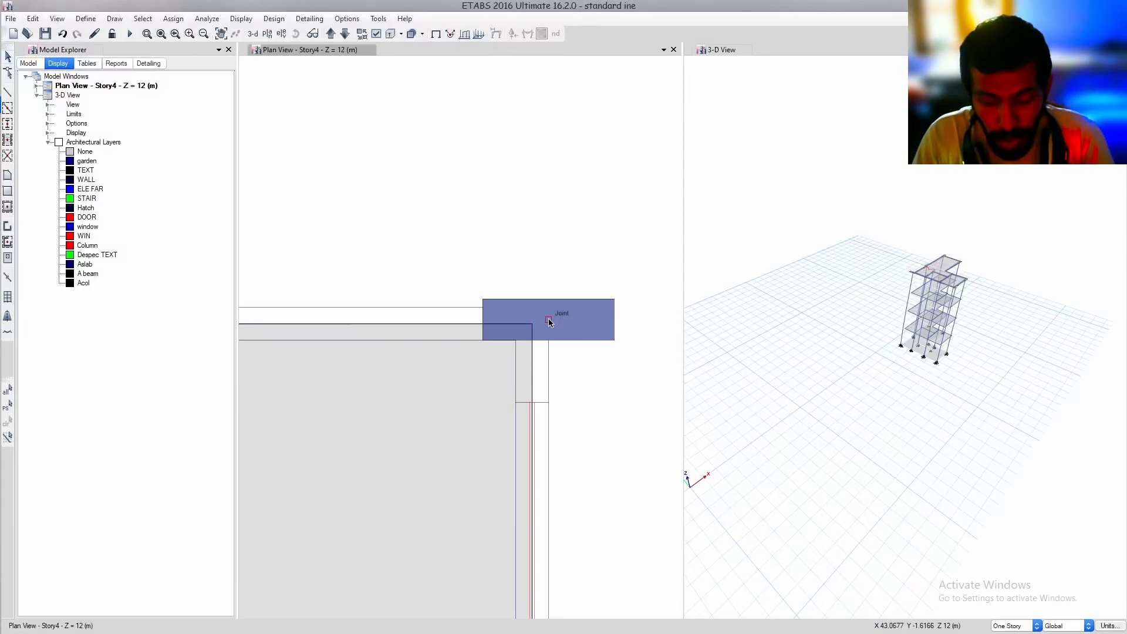
key("alt+Tab")
key("alt+Tab")
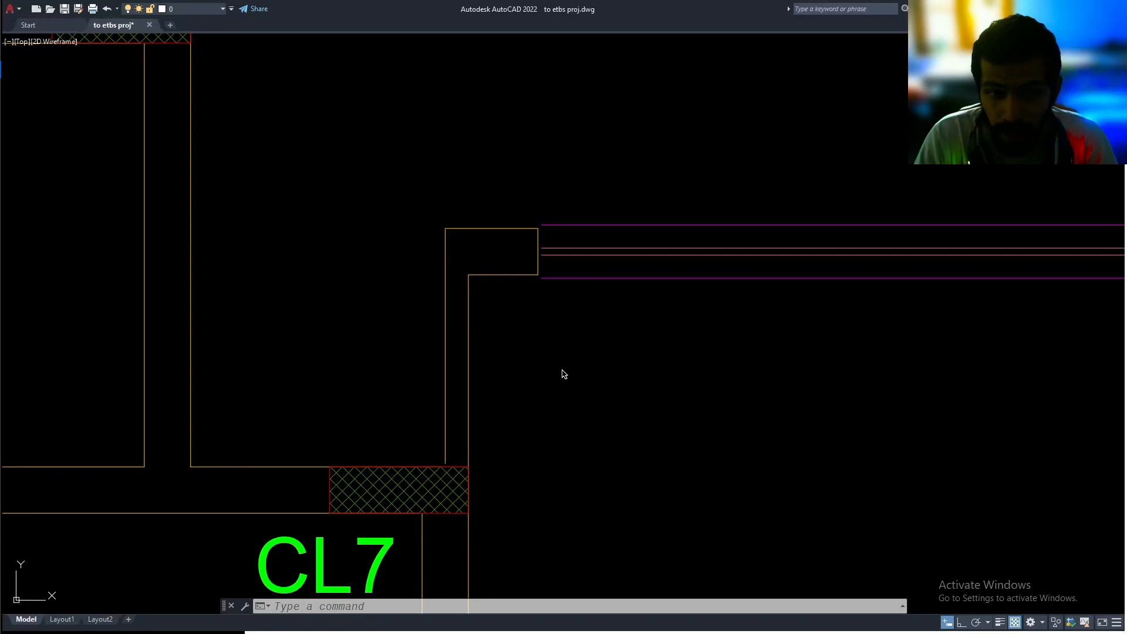
mouse_move(564, 374)
middle_mouse_down()
mouse_move(627, 259)
mouse_move(558, 176)
middle_mouse_up()
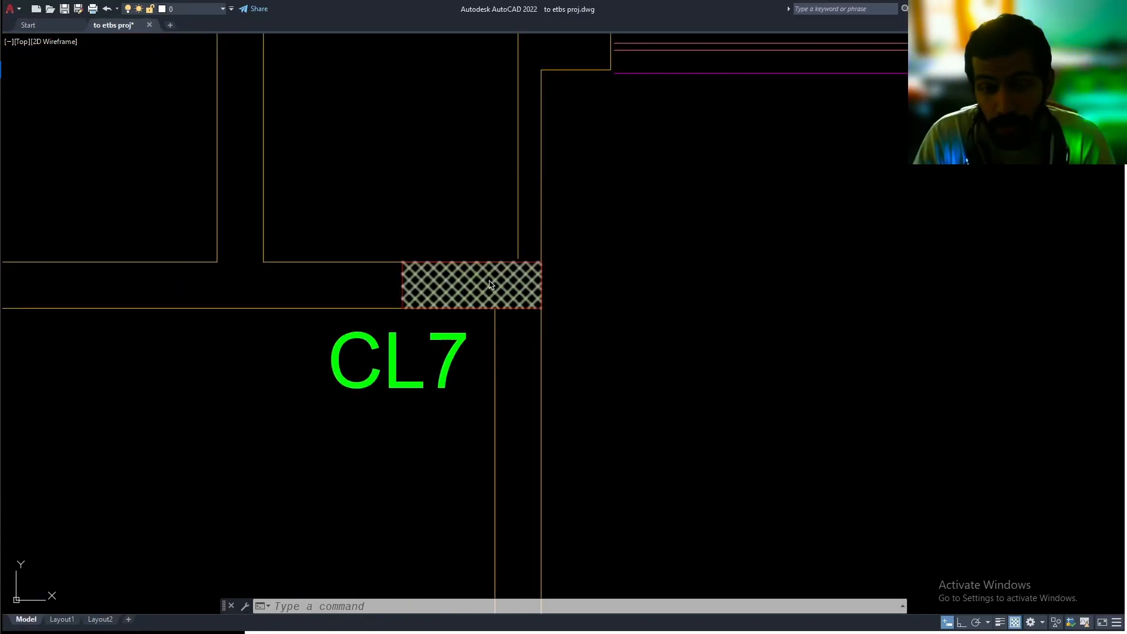
key("alt+Tab")
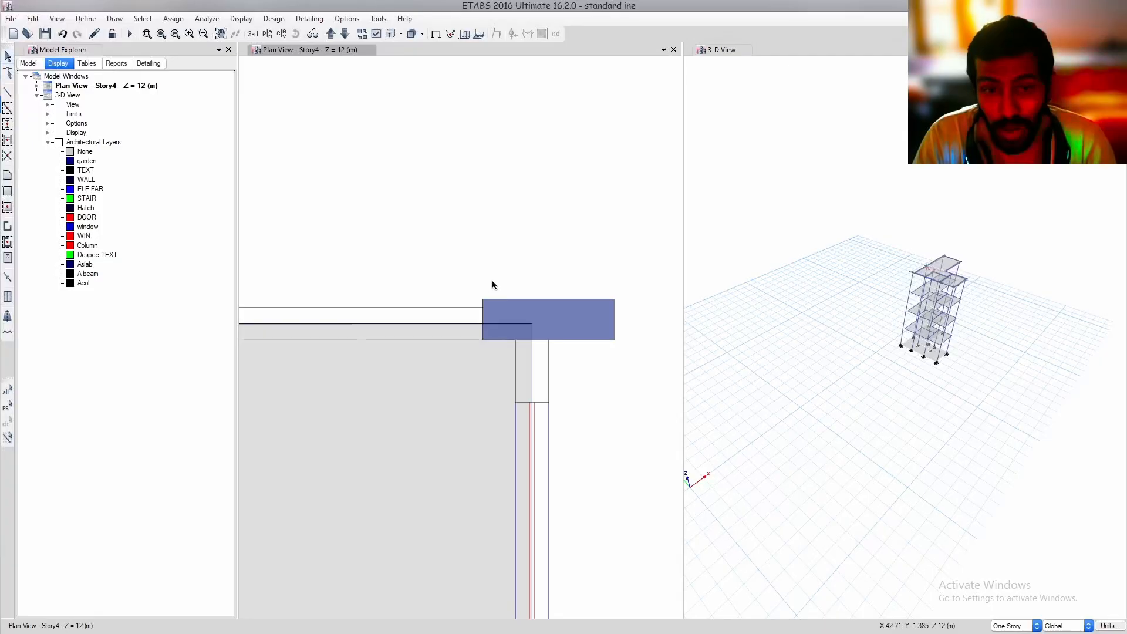
Modify link property Link1 so all six directions are fixed, and accept the link properties
left_click(87, 19)
mouse_move(142, 53)
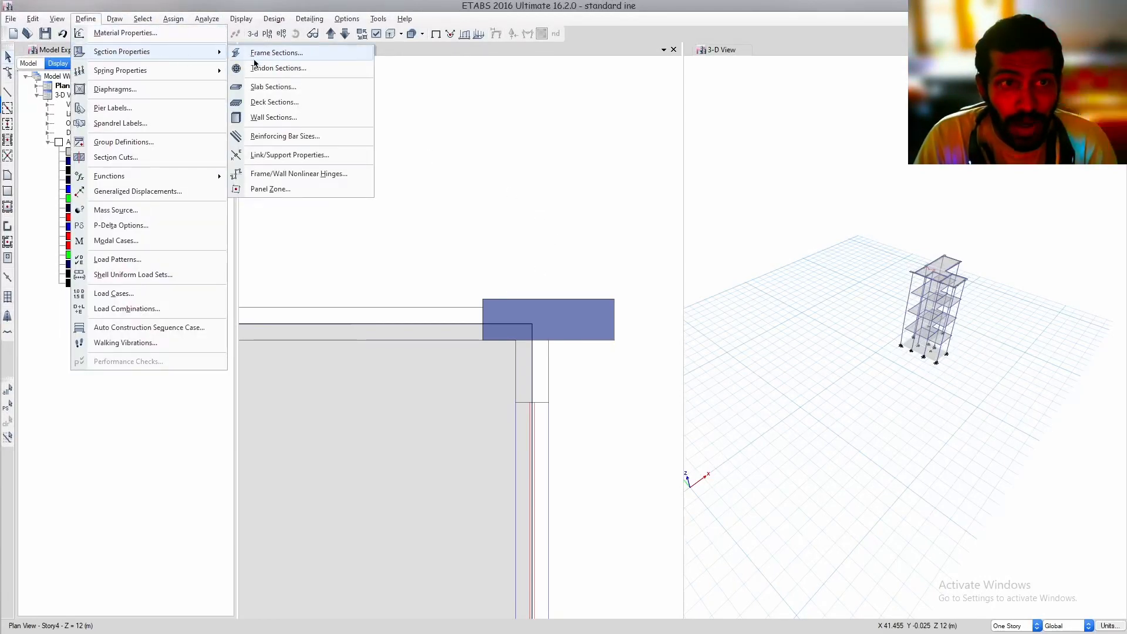
left_click(303, 155)
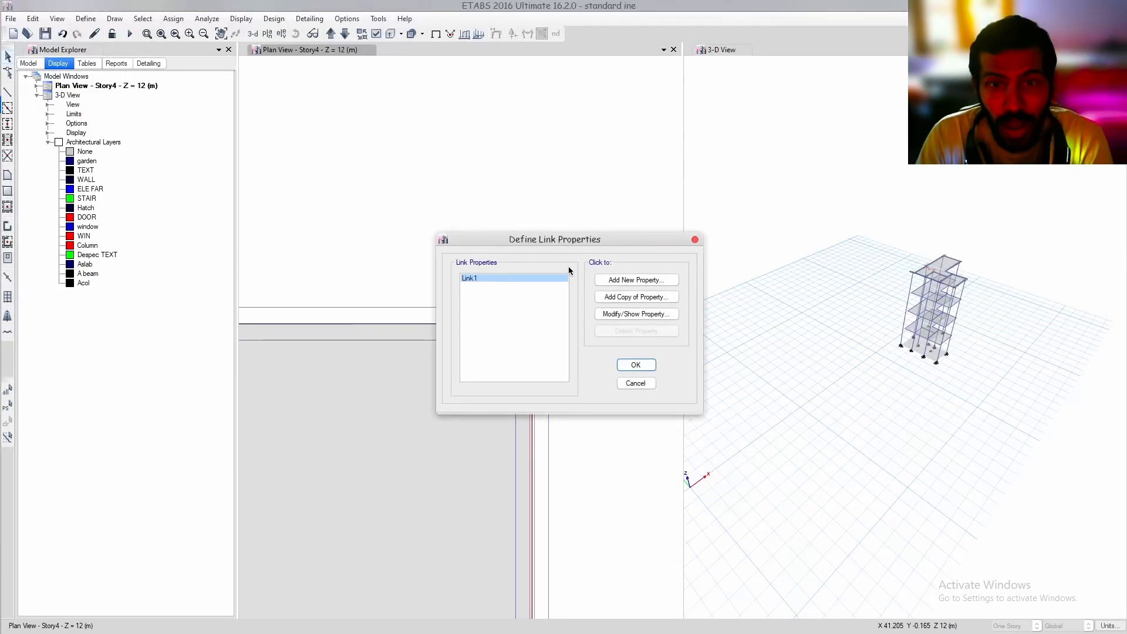
left_click(637, 314)
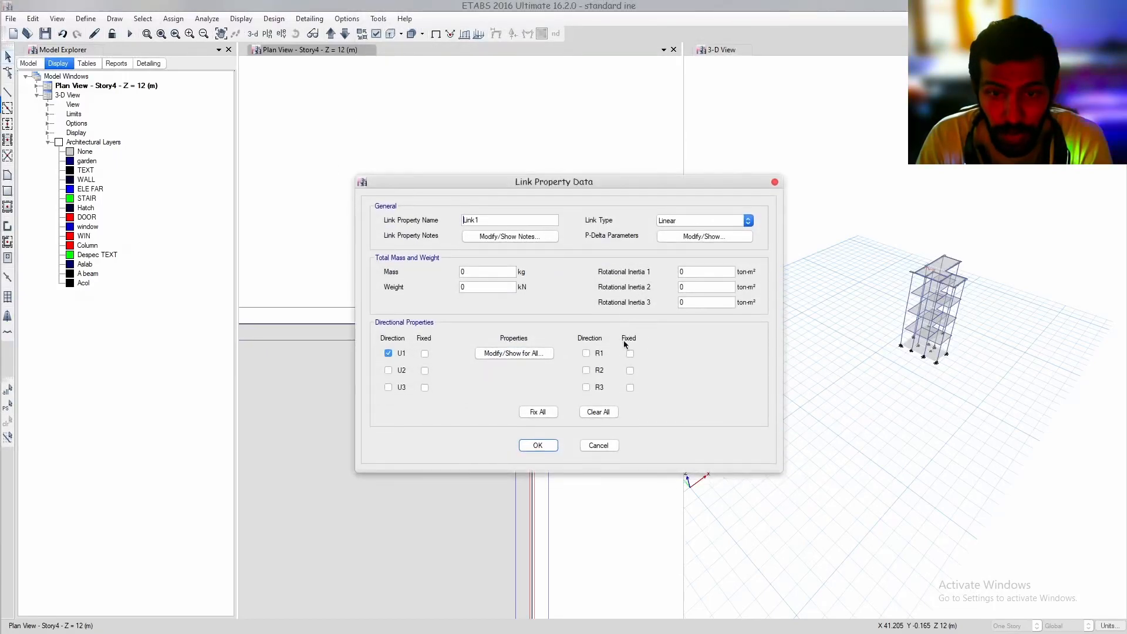
left_click(546, 413)
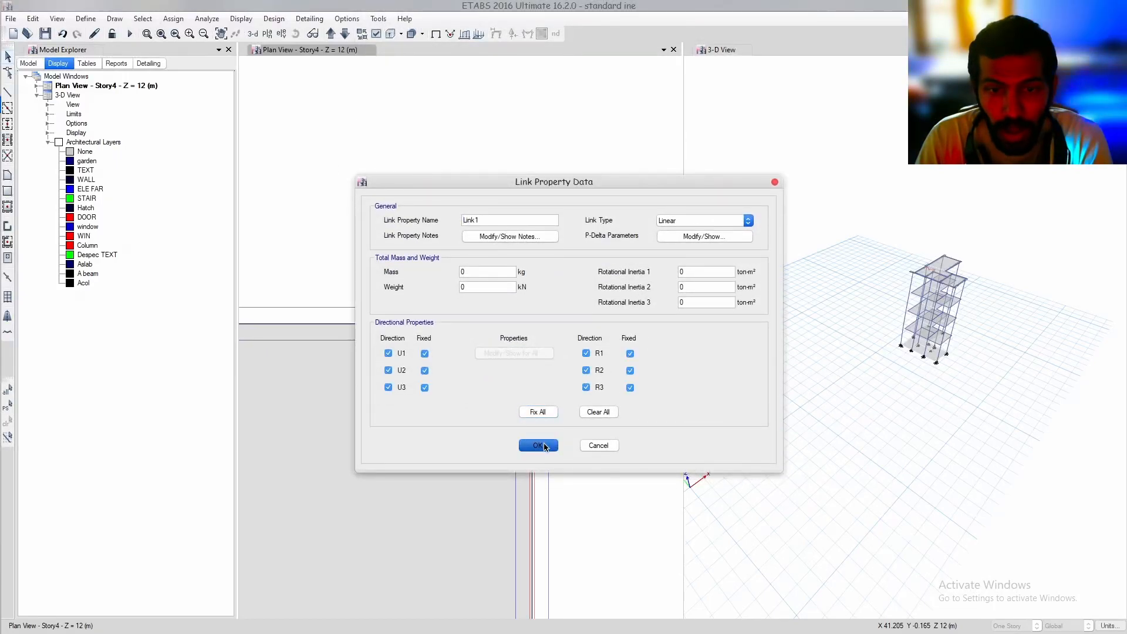
left_click(539, 445)
left_click(636, 365)
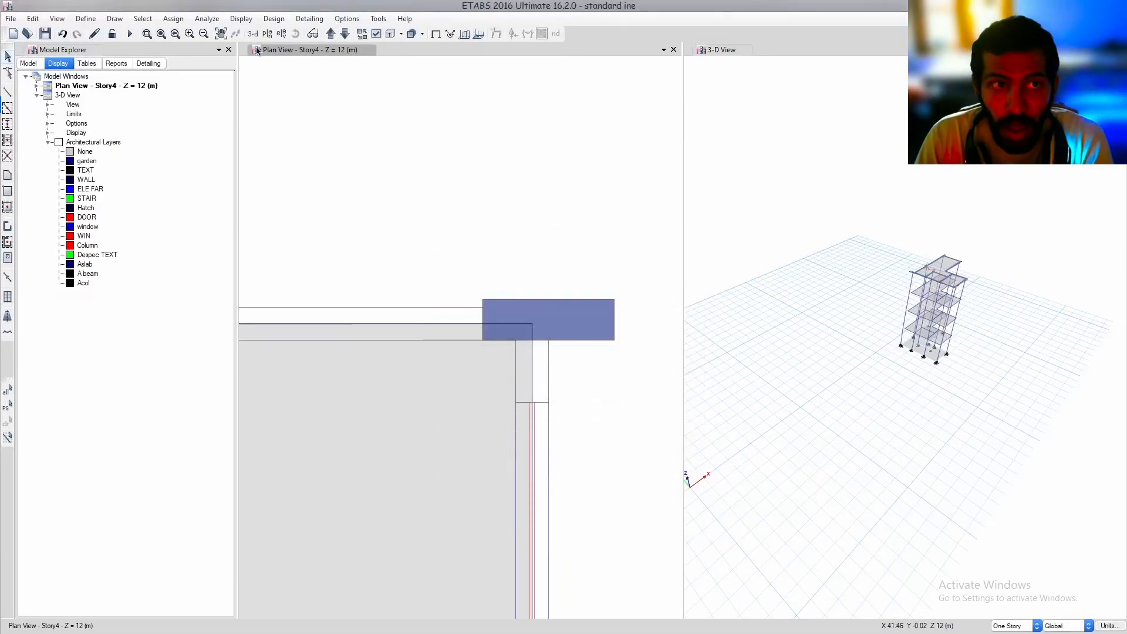
Draw a link about 0.103 m long from the upper-right beam corner joint to the column's centre joint
left_click(114, 20)
left_click(162, 119)
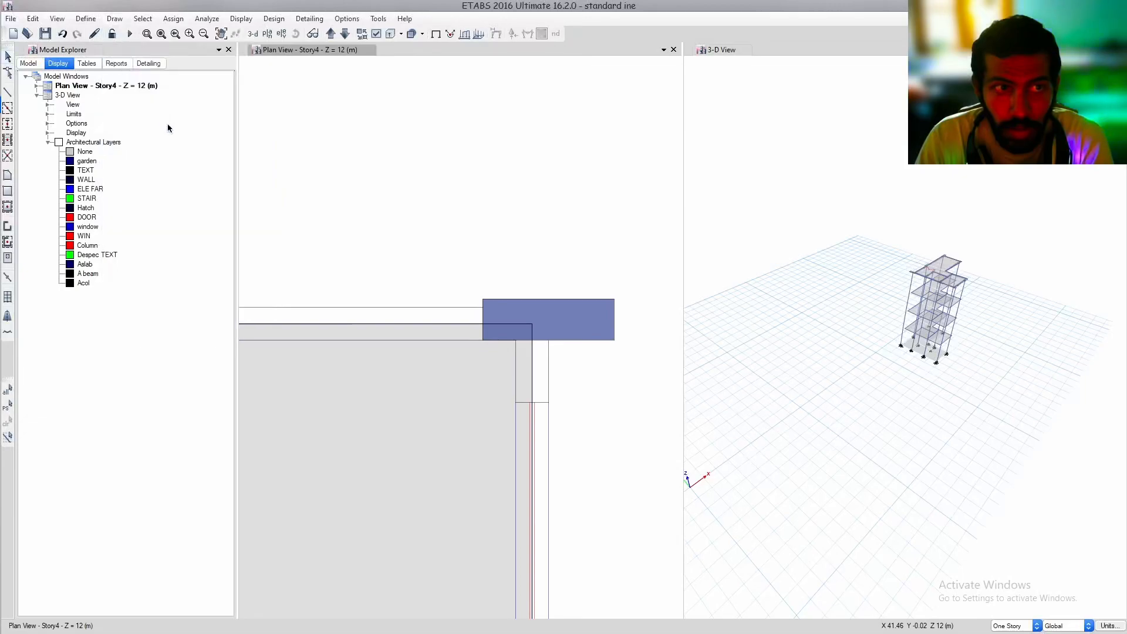
left_click(531, 325)
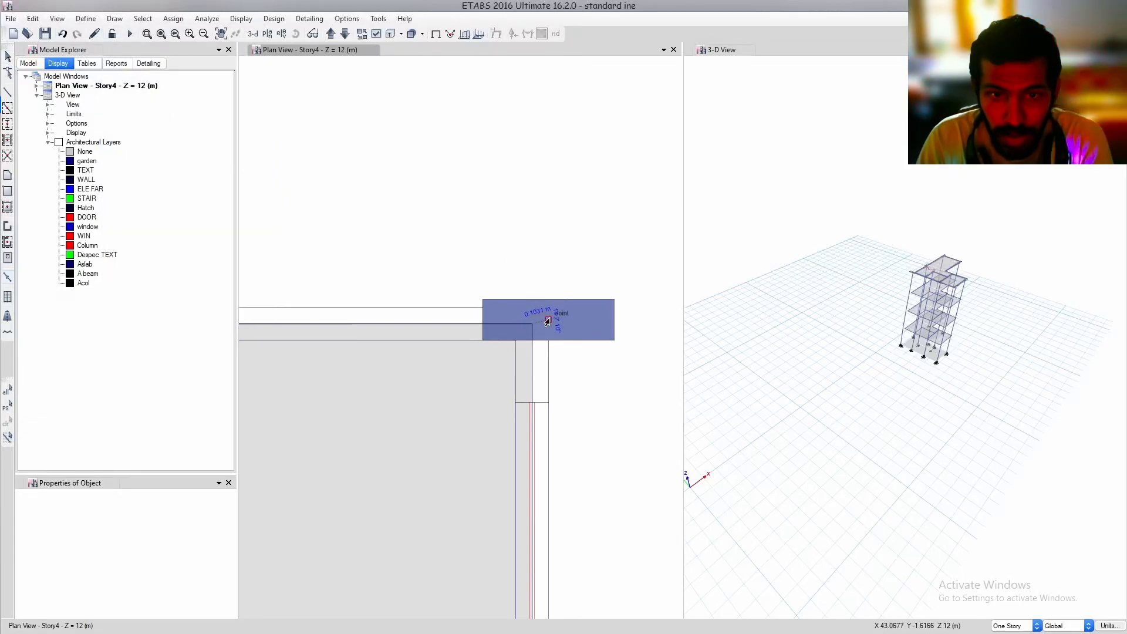
left_click(548, 320)
key("Escape")
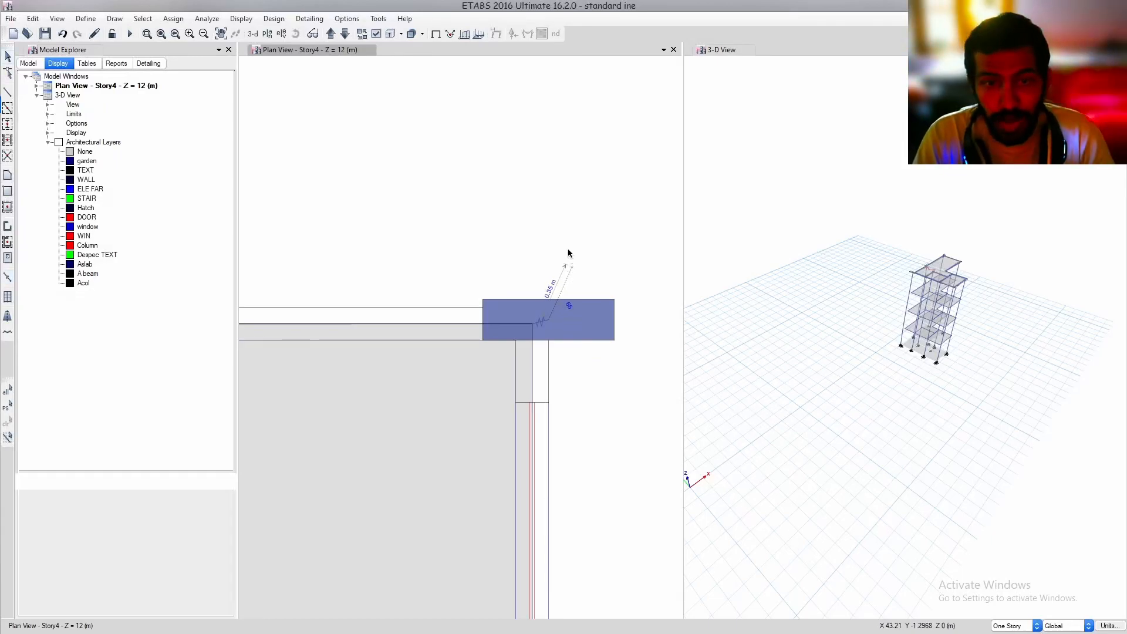
Select the link at the upper-right column and replicate it on Story3, Story2 and Story1
left_click(542, 326)
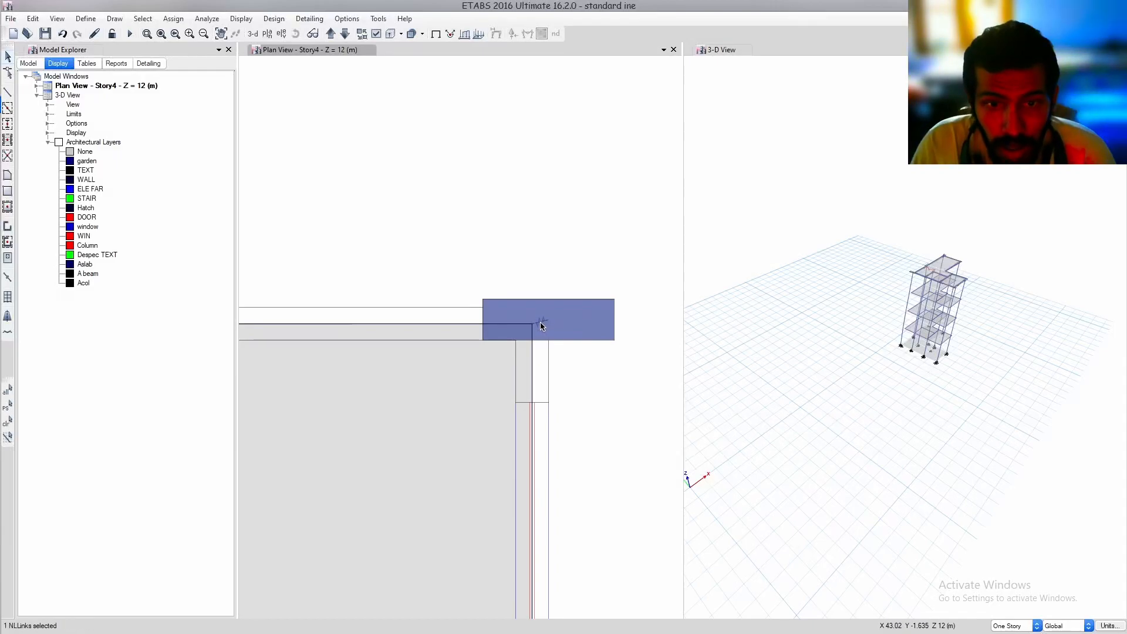
left_click(543, 325, "ctrl")
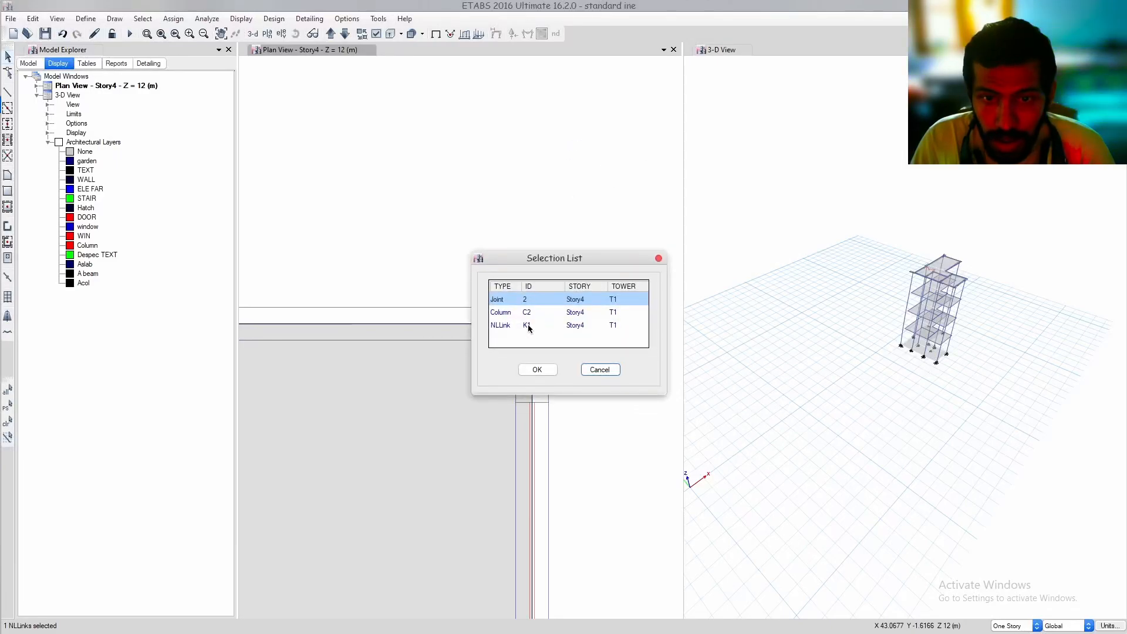
left_click(530, 326)
left_click(537, 369)
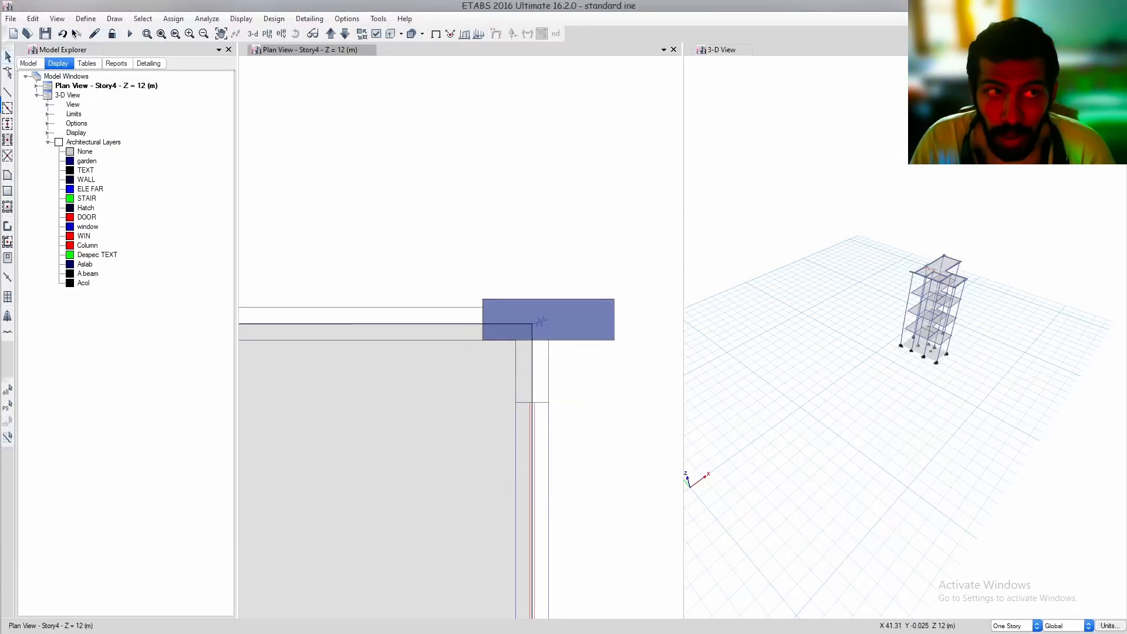
left_click(32, 22)
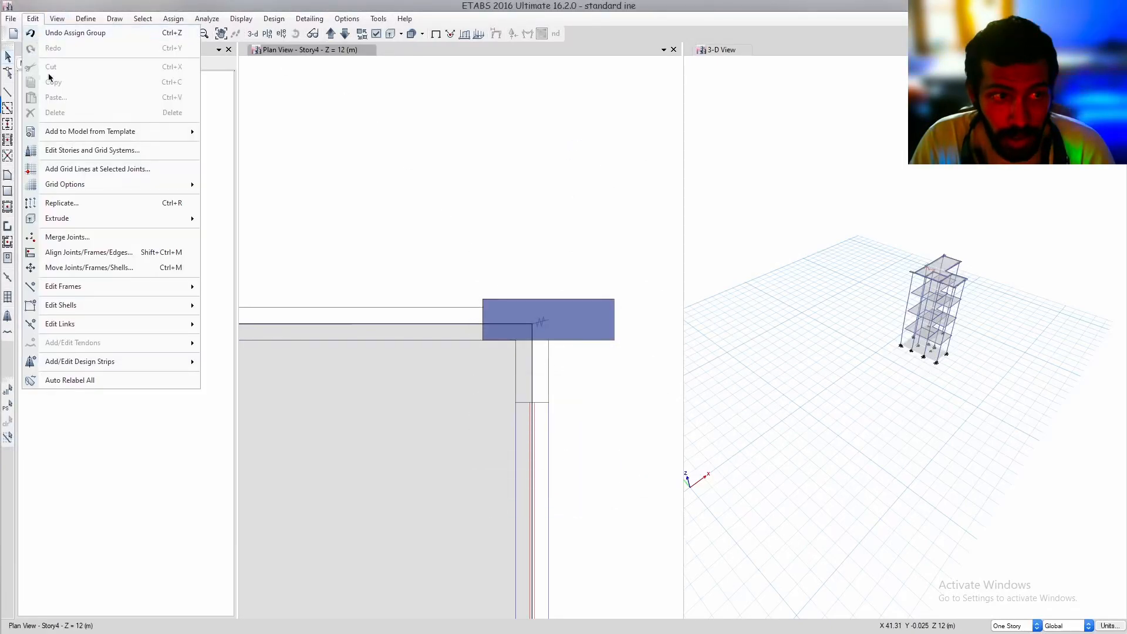
left_click(109, 209)
left_click(576, 207)
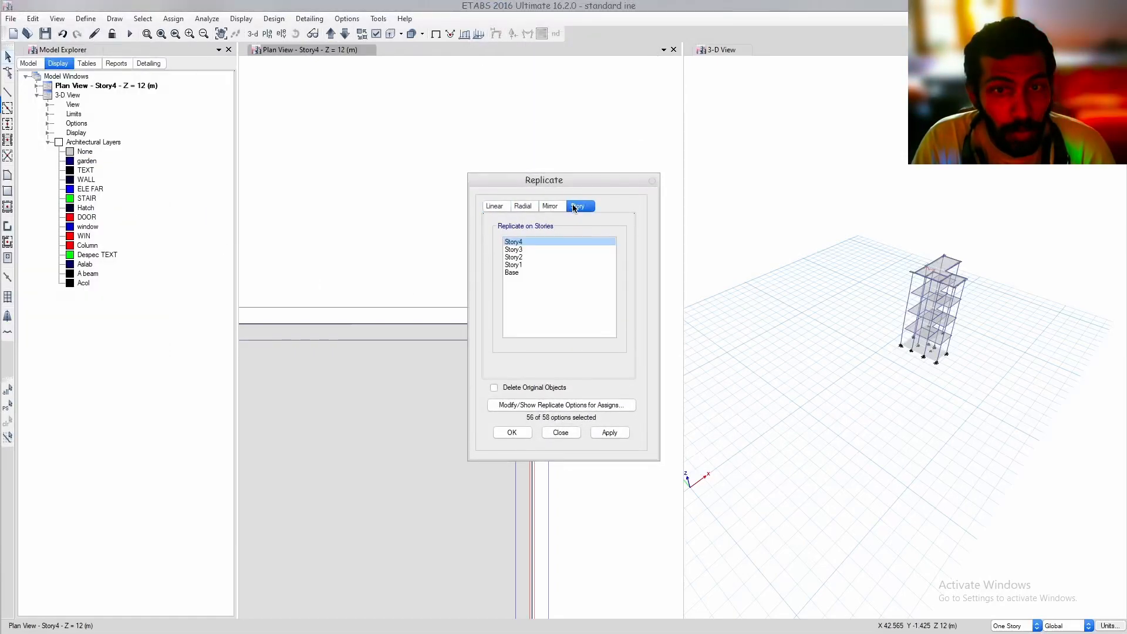
left_click_drag(528, 251, 522, 265)
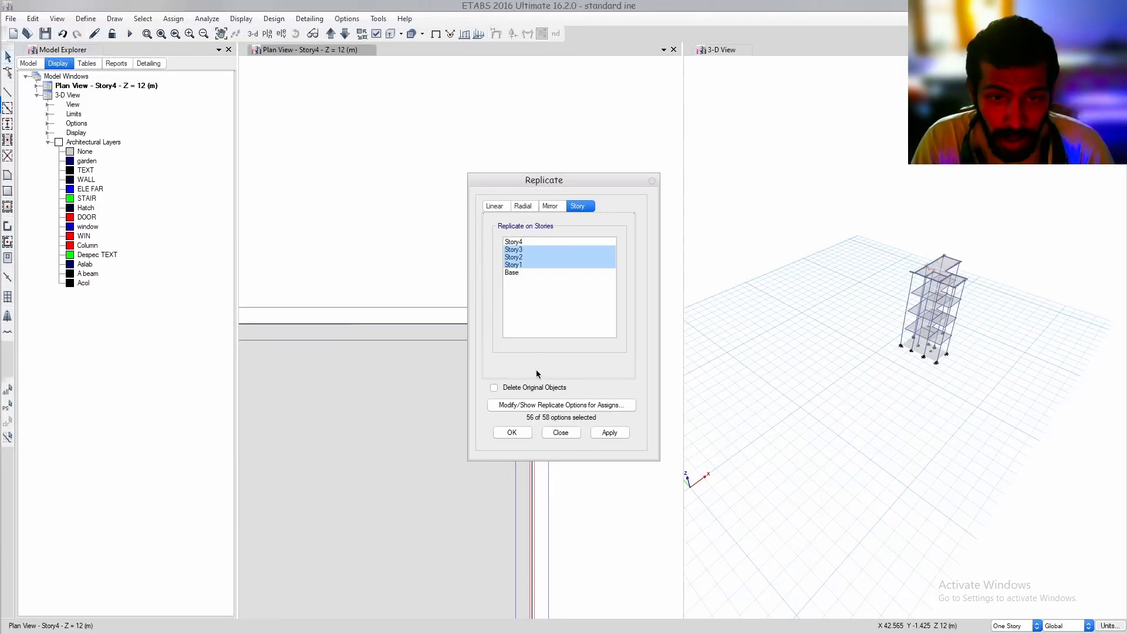
left_click(522, 431)
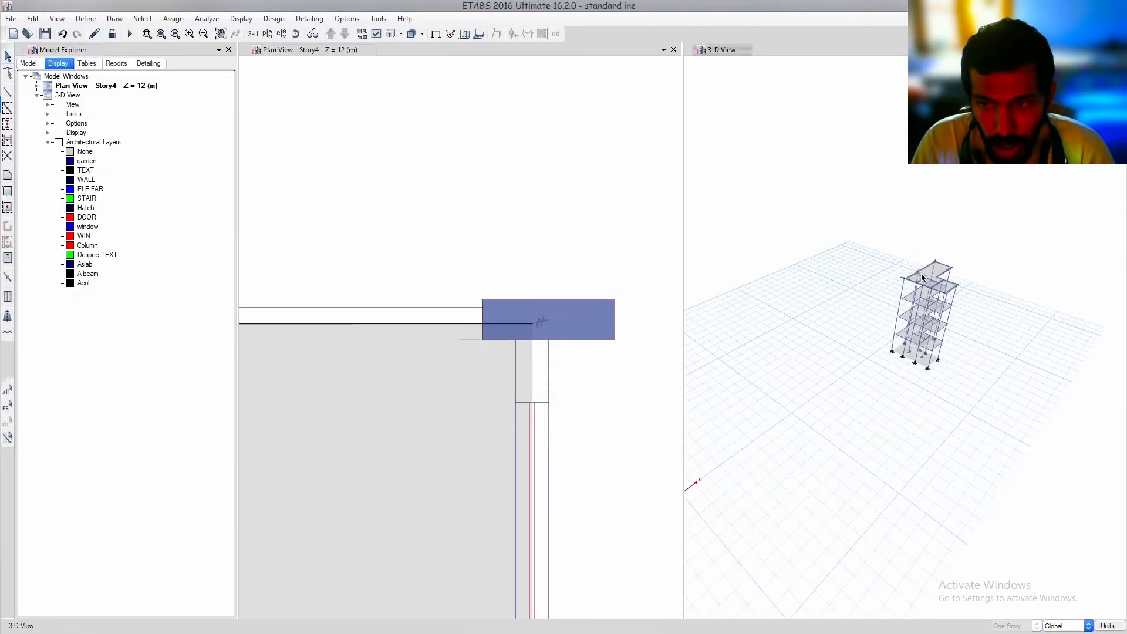
Draw a link from the beam corner joint to the column's centre joint at the right wing's lower-right column
middle_click_drag(549, 350, 587, 310)
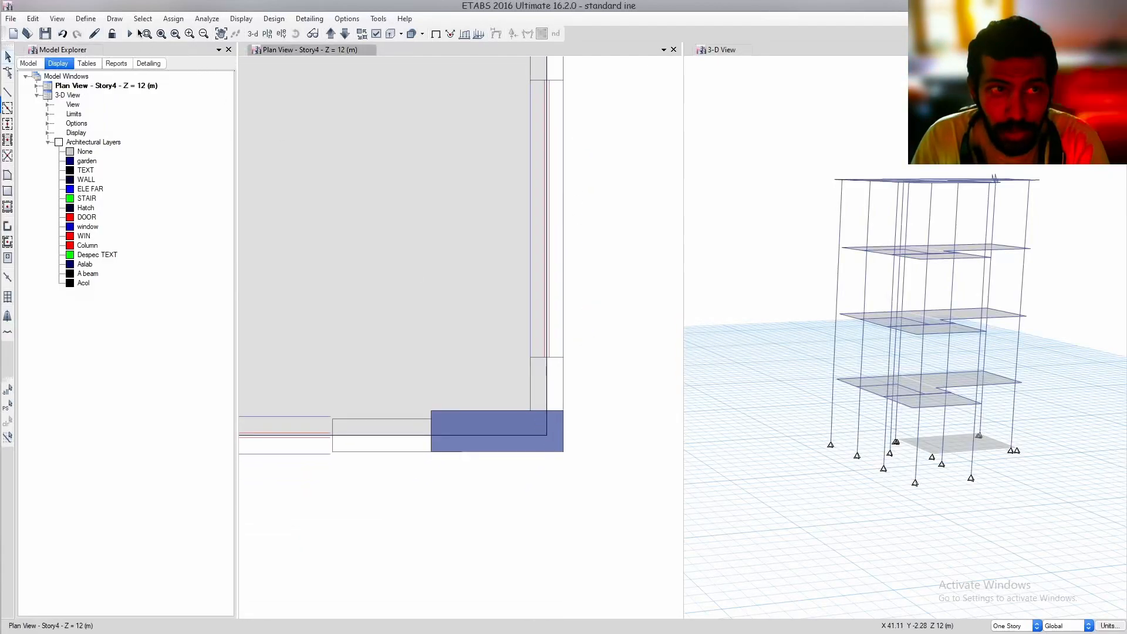
left_click(115, 18)
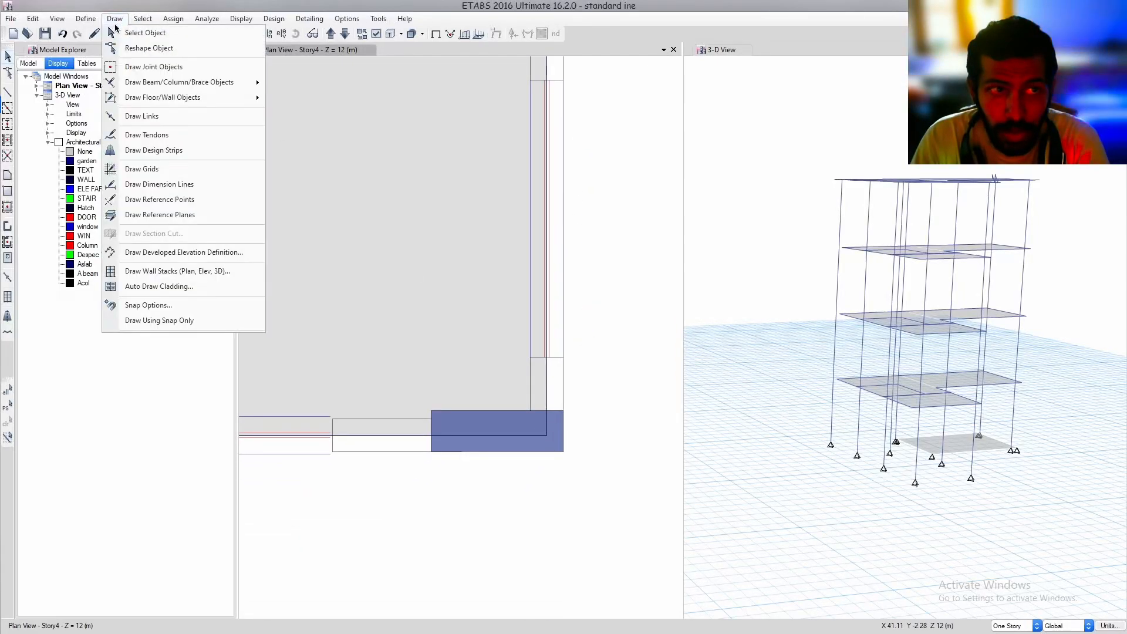
left_click(166, 115)
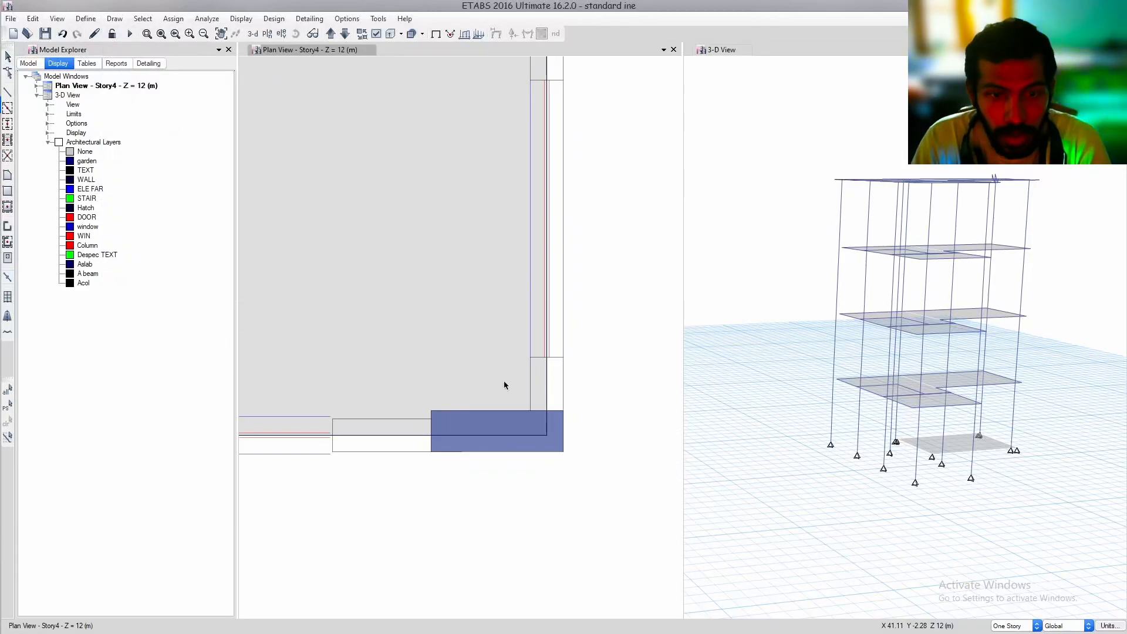
left_click(547, 436)
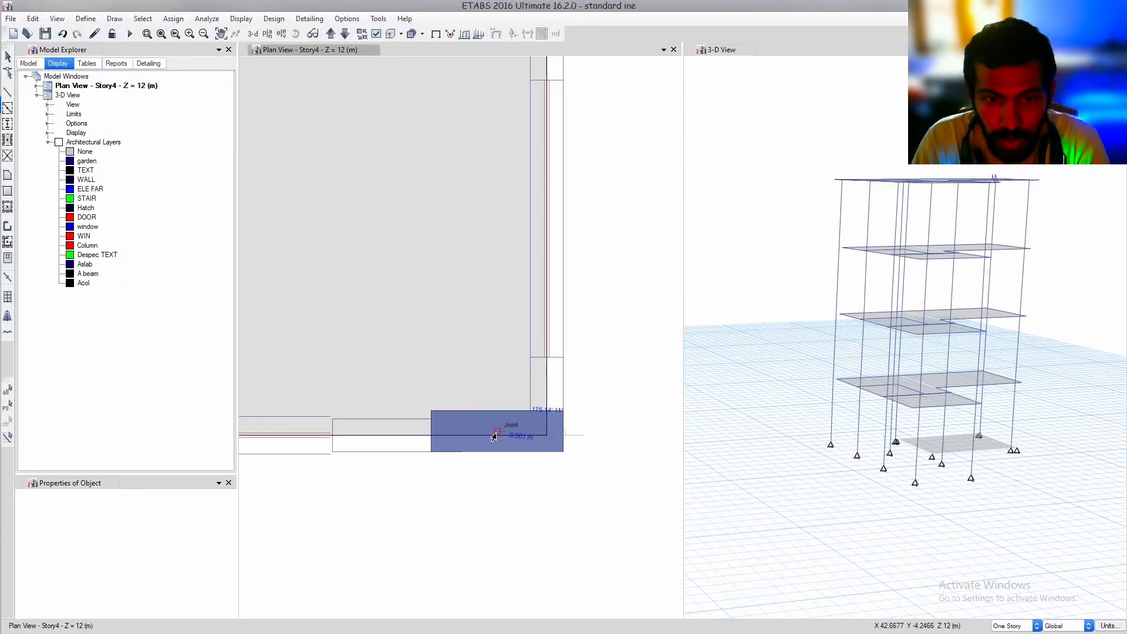
left_click(494, 437)
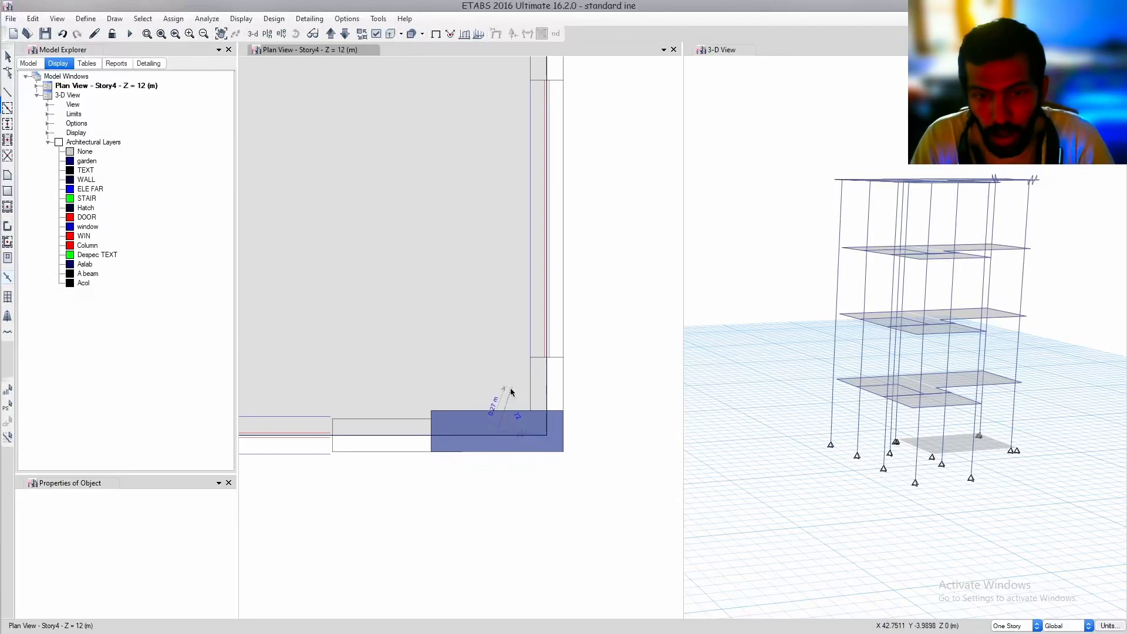
Draw two links at the column below the plan's inner corner, from the upper and lower beam joints to its centre joint
middle_click_drag(496, 377, 608, 318)
scroll(579, 318, "down", 3)
middle_click_drag(535, 337, 589, 344)
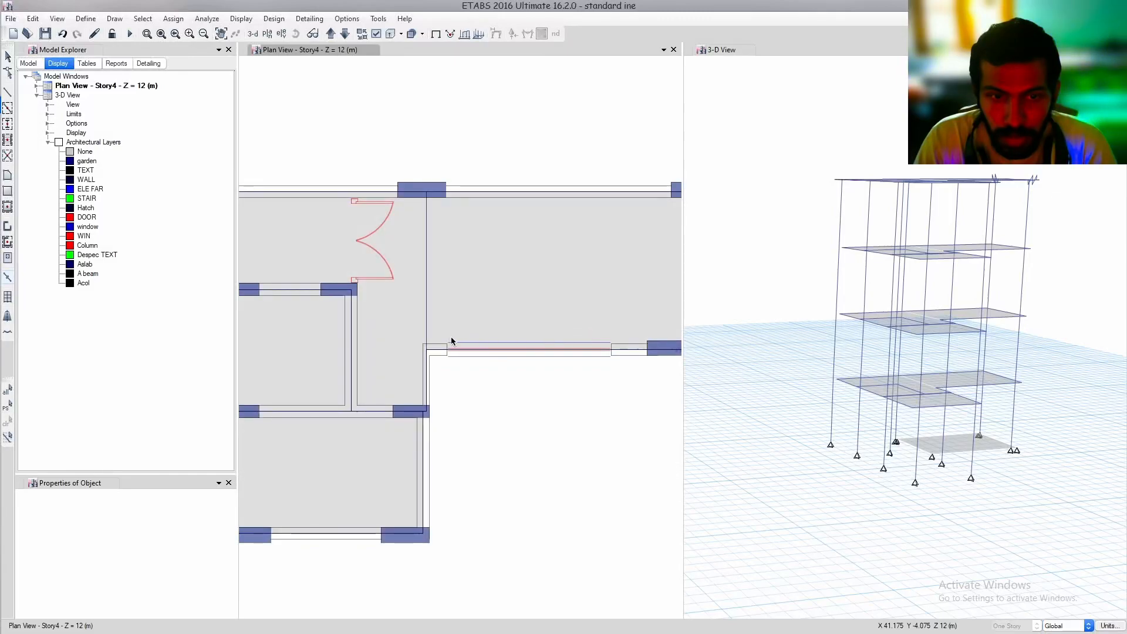
scroll(433, 399, "up", 3)
middle_click_drag(458, 416, 651, 403)
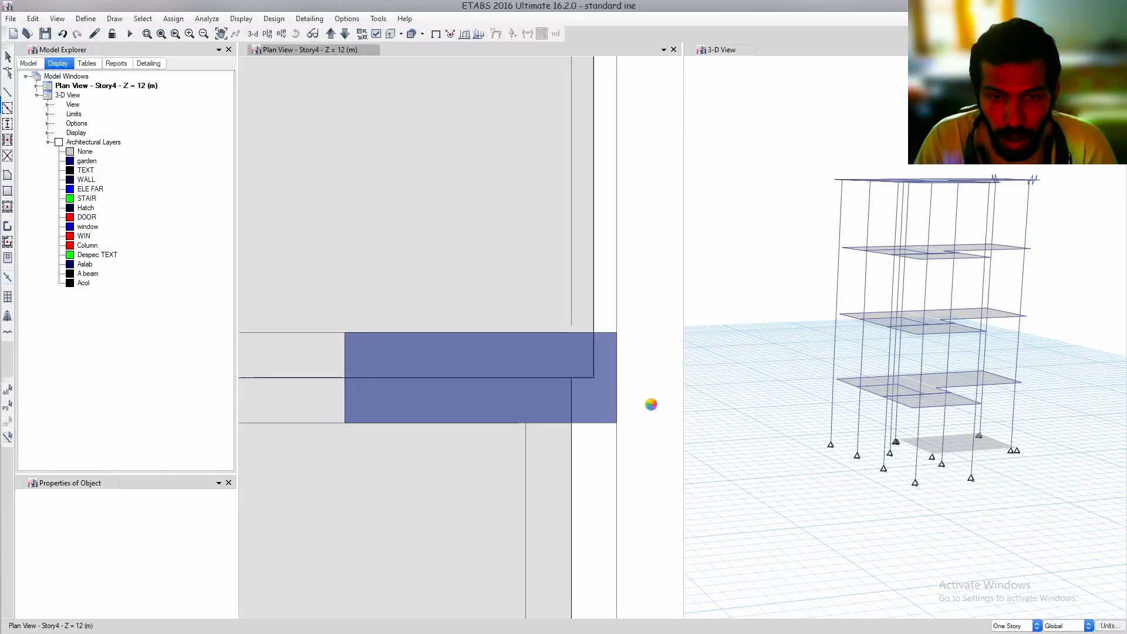
left_click(591, 378)
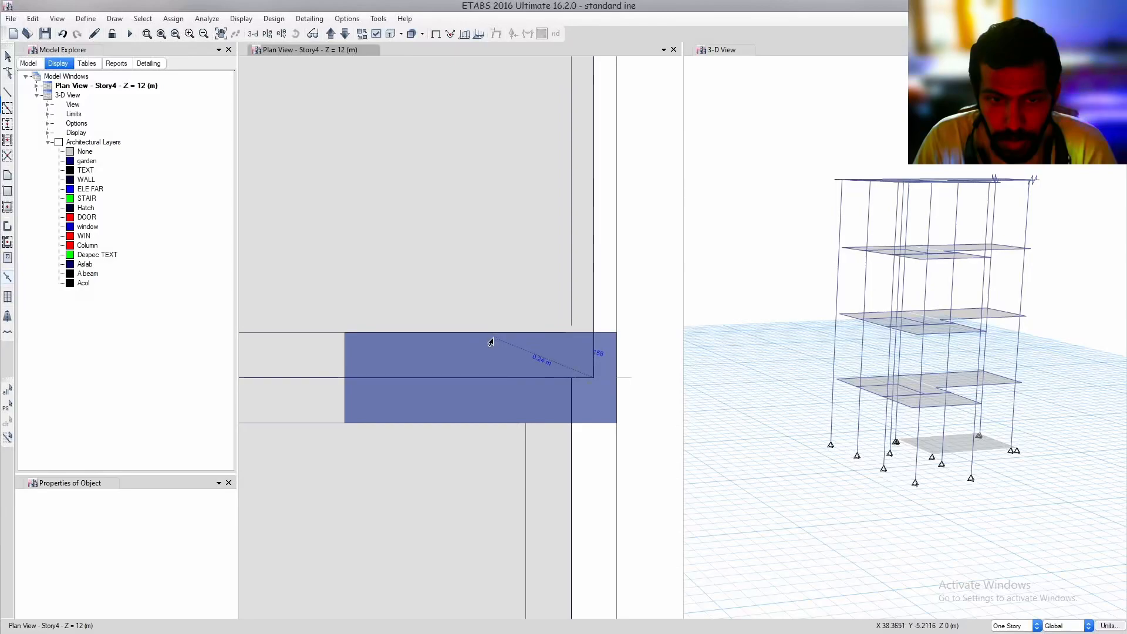
left_click(480, 381)
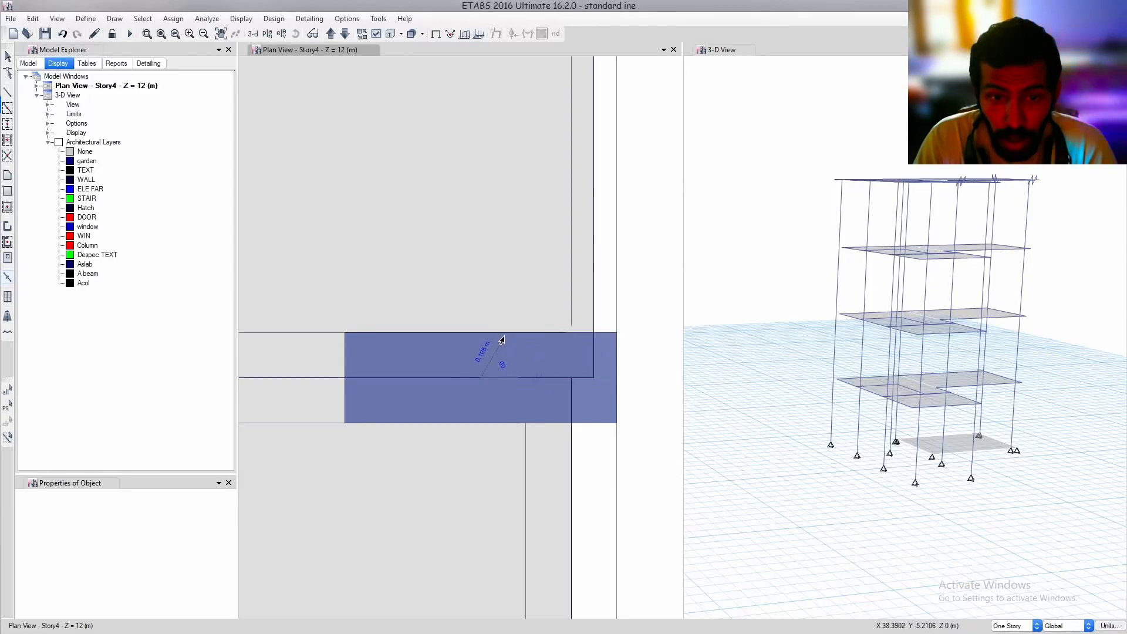
left_click(570, 380)
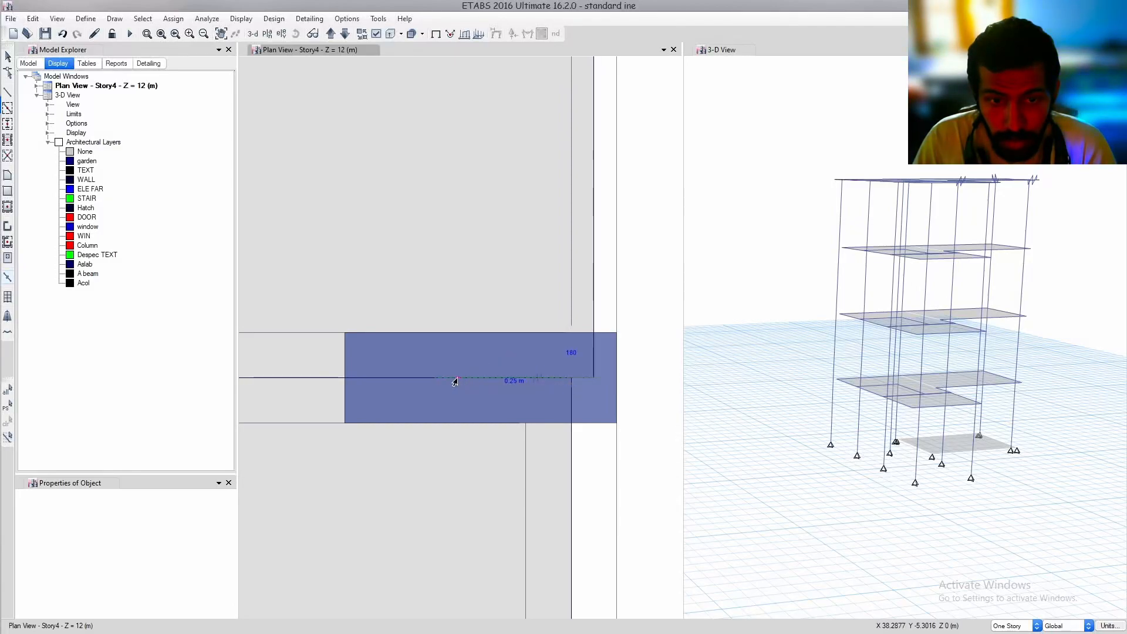
left_click(480, 381)
right_click(551, 422)
Draw a link from the beam corner joint to the column's centre at the lower wing's bottom-right column
middle_click_drag(543, 403, 547, 374)
scroll(518, 370, "down", 6)
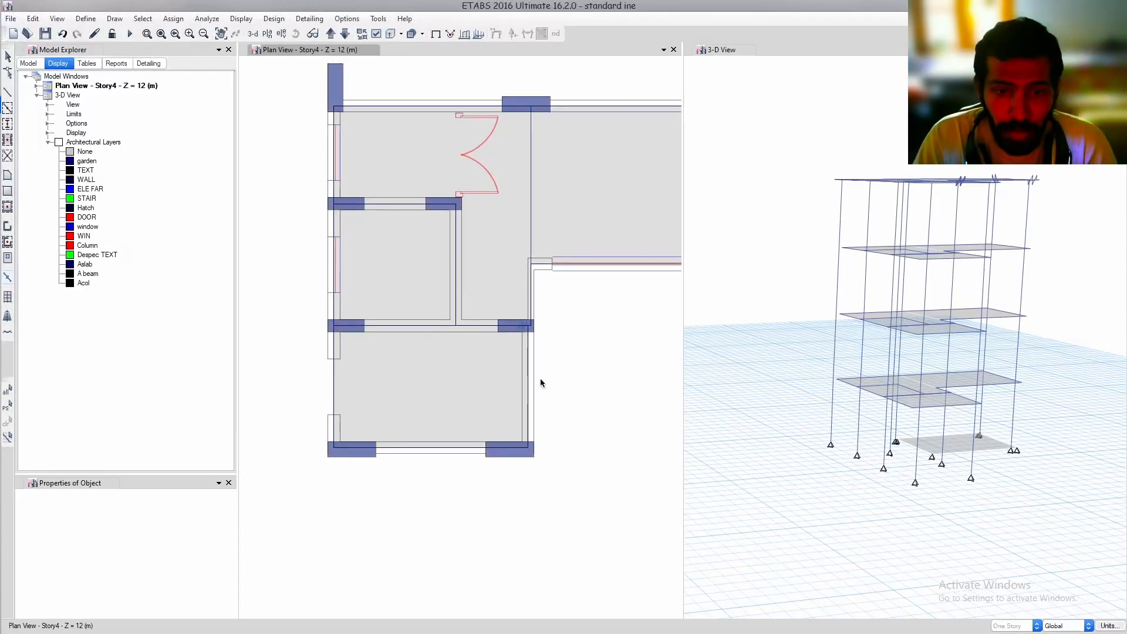
scroll(531, 449, "up", 4)
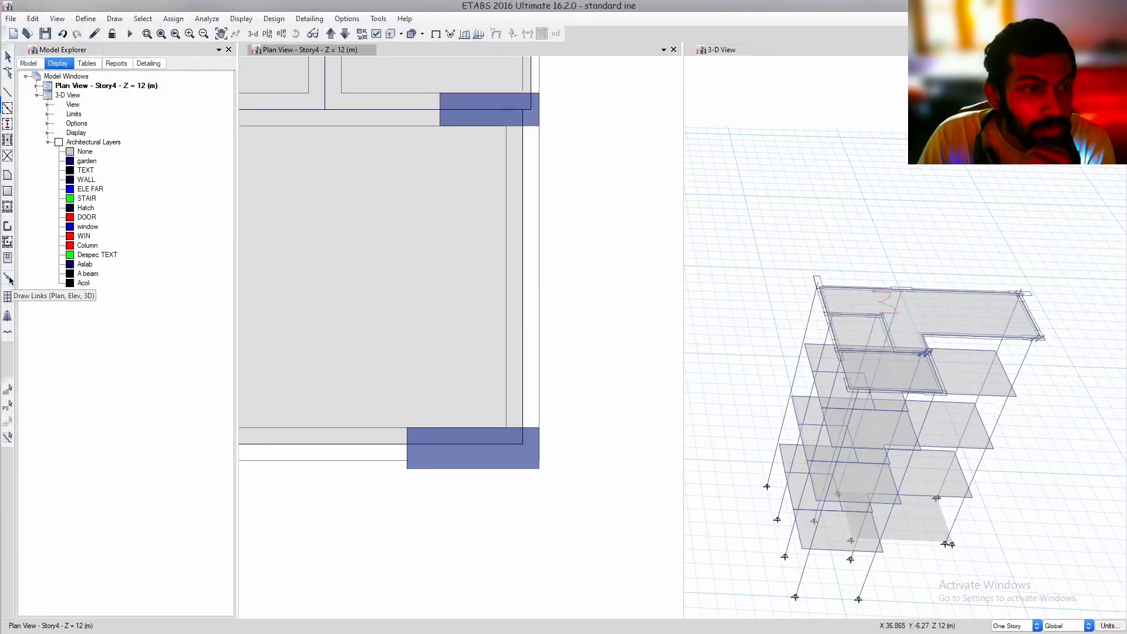
left_click(472, 448)
right_click(472, 448)
Link the beam corner joint to the column's centre at the lower wing's bottom-left column
middle_click_drag(434, 483, 528, 432)
scroll(624, 449, "down", 4)
scroll(437, 441, "up", 3)
left_click(430, 435)
right_click(430, 434)
Link the beam joints to the centre joints of the two intermediate columns along the plan's left edge
middle_click_drag(385, 115, 361, 359)
left_click(356, 340)
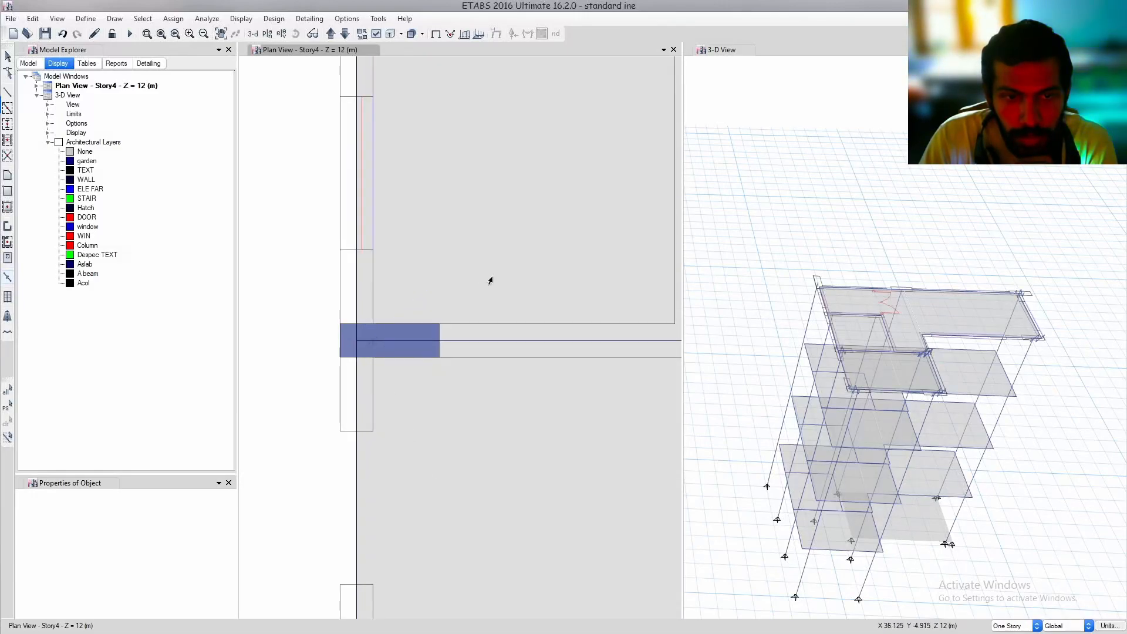
middle_click_drag(488, 281, 389, 329)
scroll(389, 329, "down", 4)
middle_click_drag(373, 221, 382, 350)
scroll(383, 349, "up", 4)
left_click(296, 368)
left_click(330, 367)
right_click(330, 367)
Draw a link from the beam corner joint to the centre of the interior column below the double door
middle_click_drag(480, 358, 349, 362)
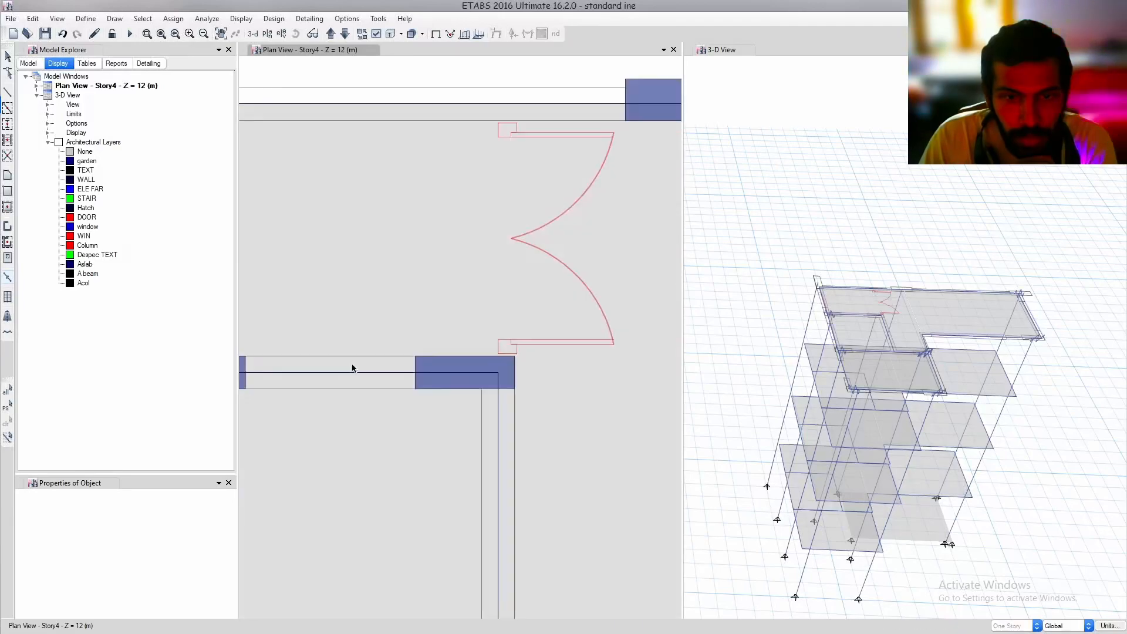
left_click(497, 374)
left_click(464, 373)
right_click(463, 372)
Link the beam joints to the column centre joints at the plan's upper-left and upper-middle columns
middle_click_drag(358, 205, 503, 351)
left_click(309, 252)
left_click(307, 201)
right_click(307, 201)
middle_click_drag(591, 214, 261, 237)
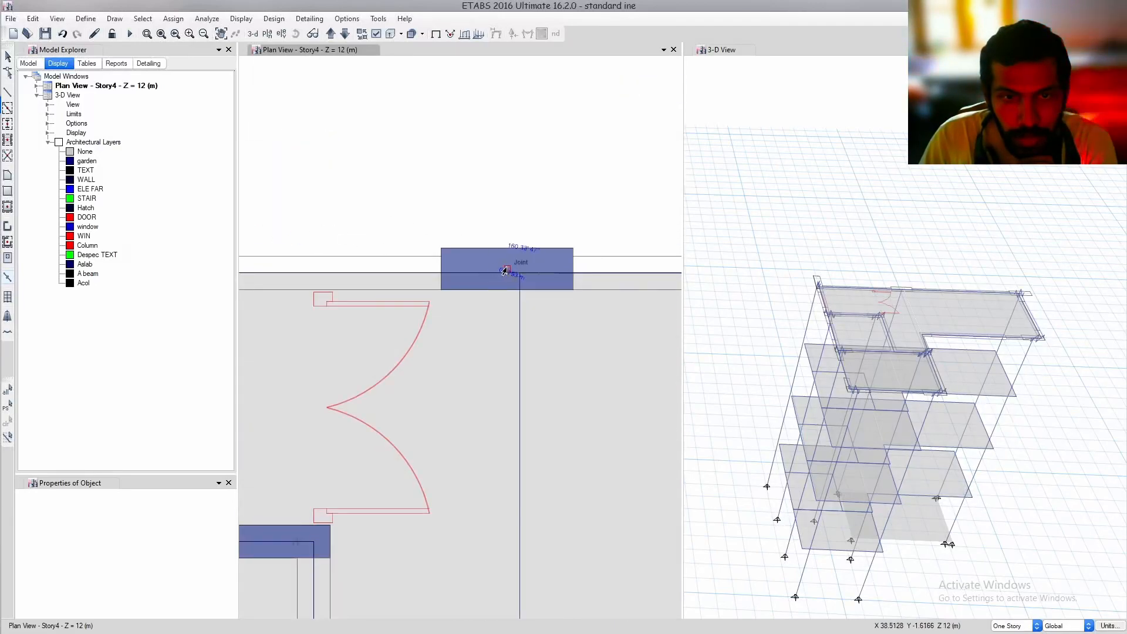
scroll(505, 265, "down", 3)
Select all links in the model by object type
left_click(903, 212)
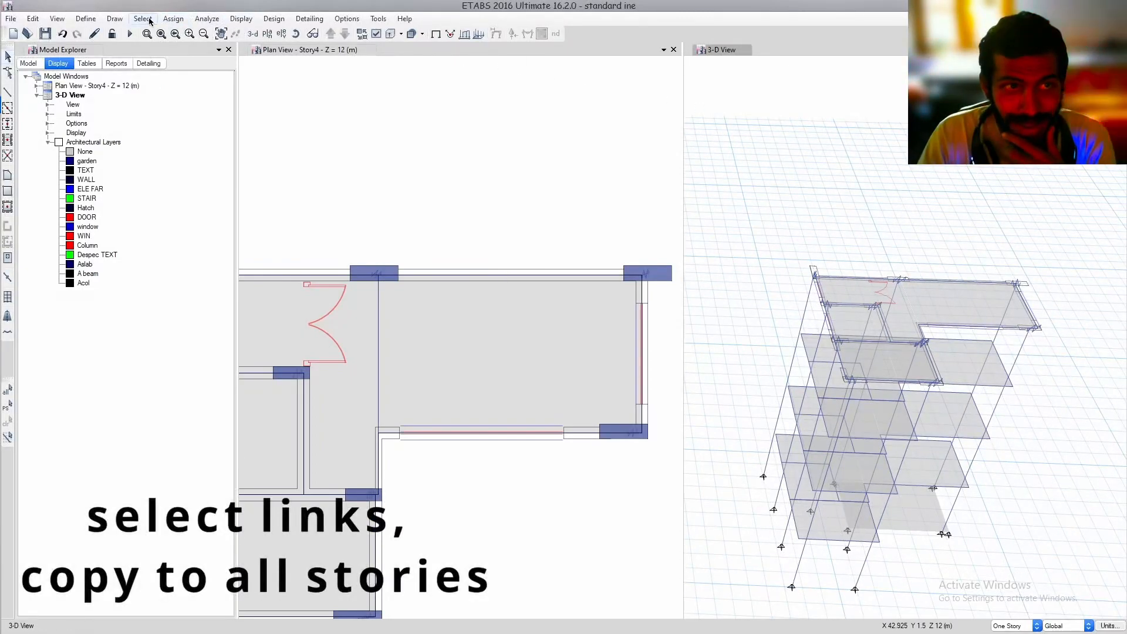
left_click(144, 19)
mouse_move(170, 33)
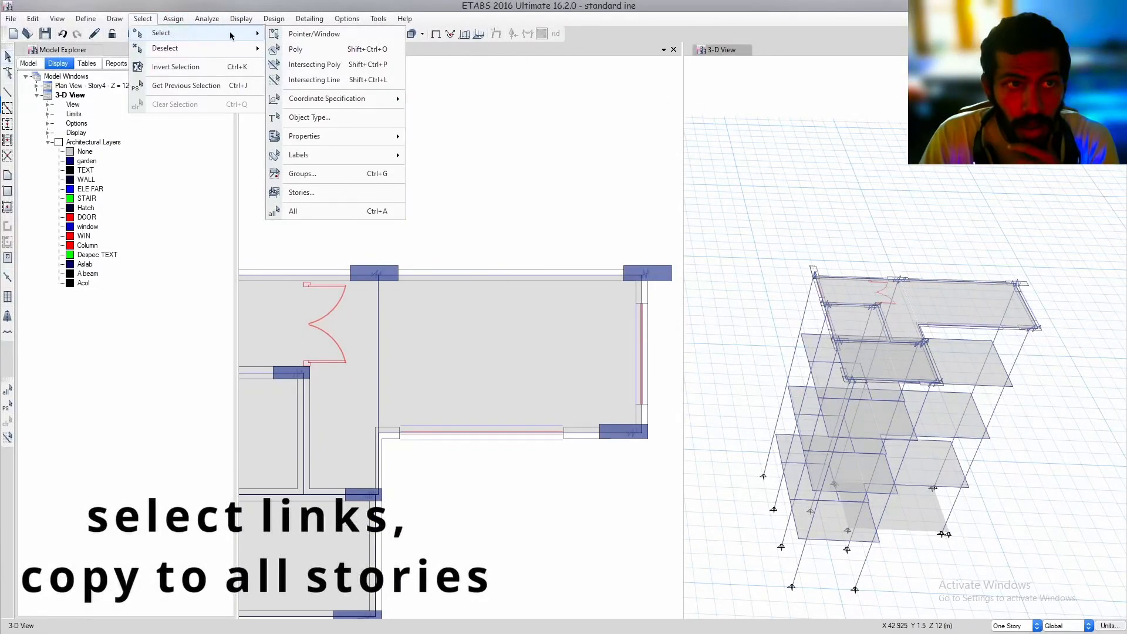
left_click(348, 117)
left_click(496, 287)
left_click(511, 413)
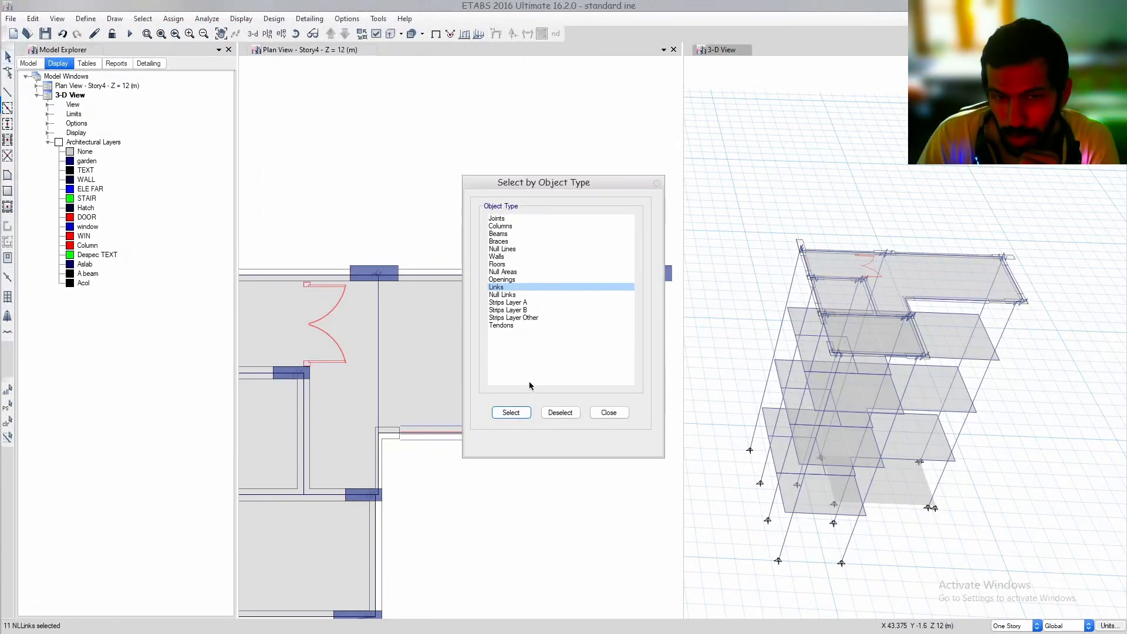
left_click(609, 417)
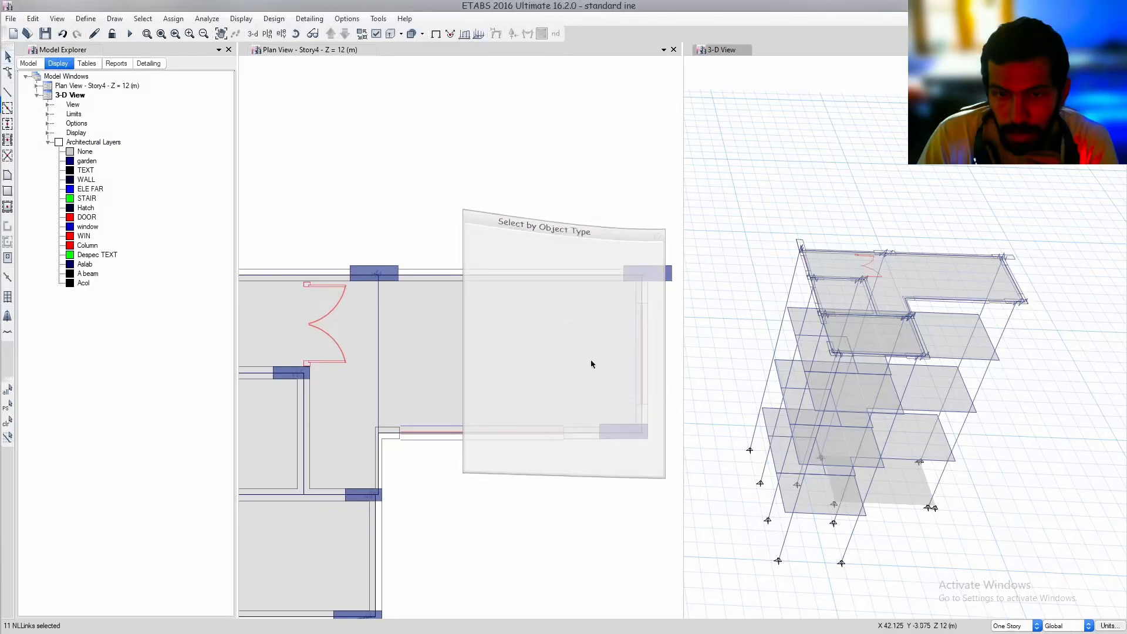
Replicate the selected links on Story3, Story2 and Story1
left_click(34, 19)
left_click(173, 208)
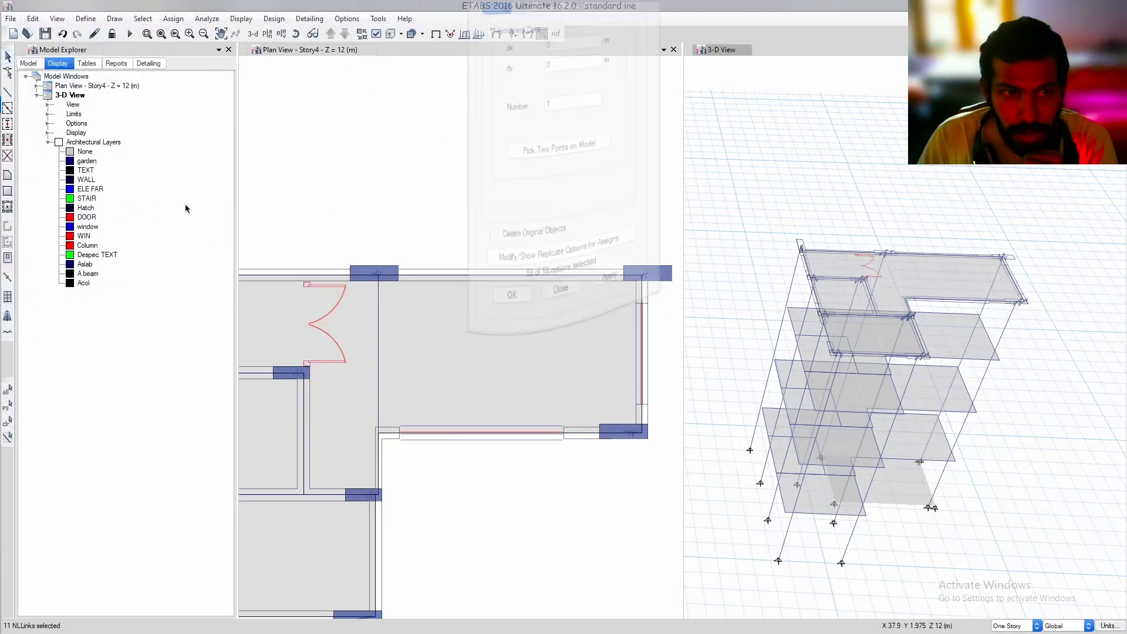
left_click(577, 207)
left_click_drag(522, 249, 522, 265)
left_click(607, 434)
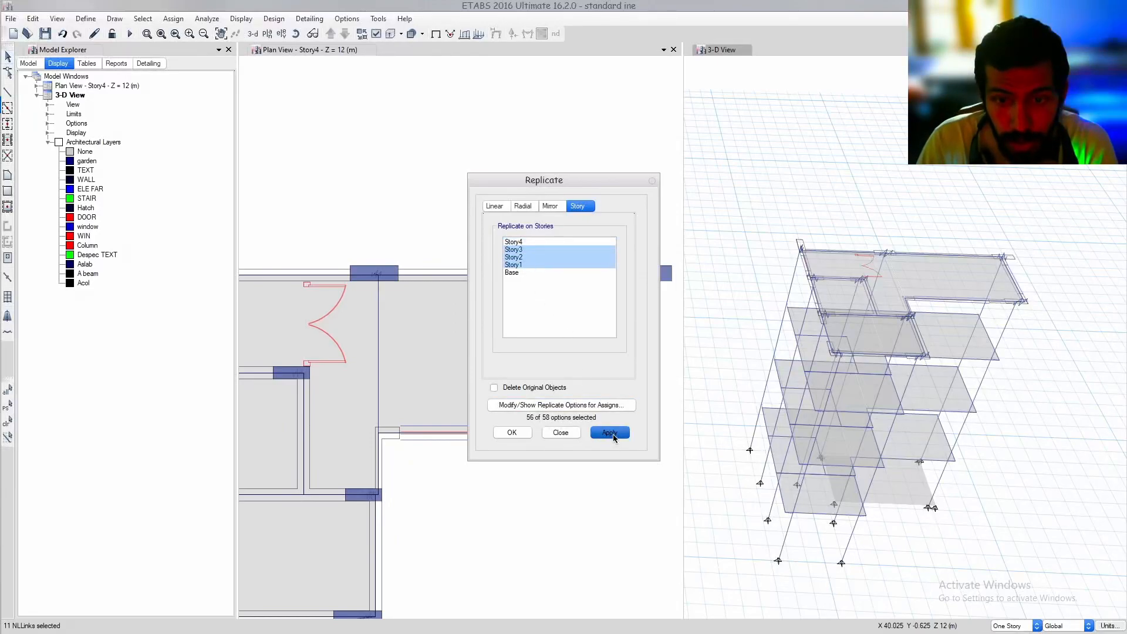
left_click(512, 433)
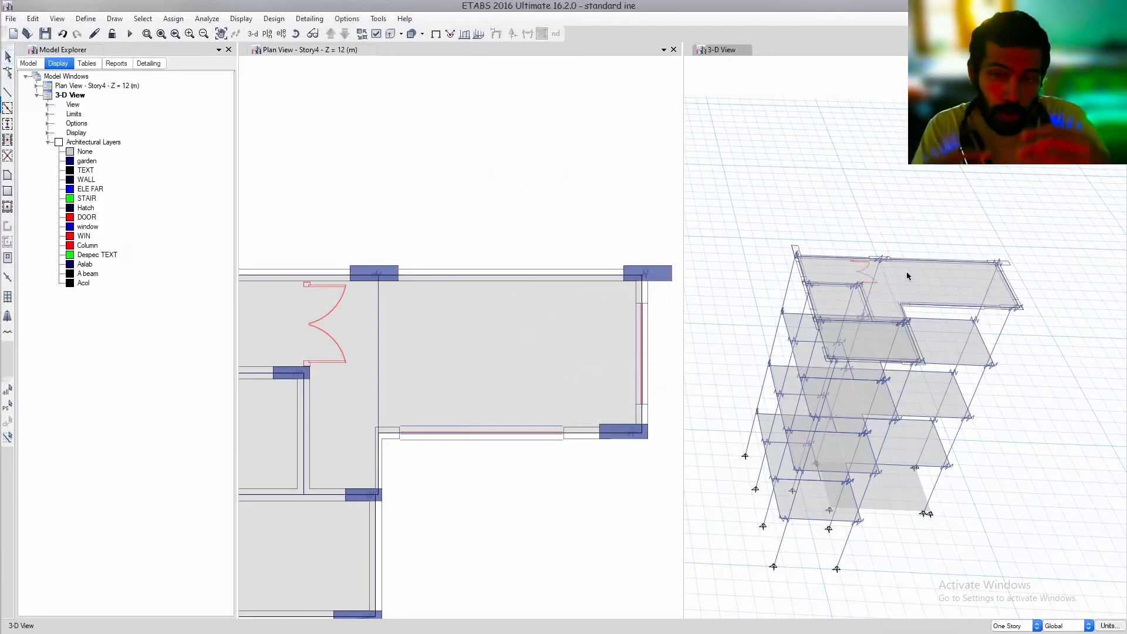
Run the analysis, play the animated dead-load displacements in the 3-D view, and stop the animation
key("F5")
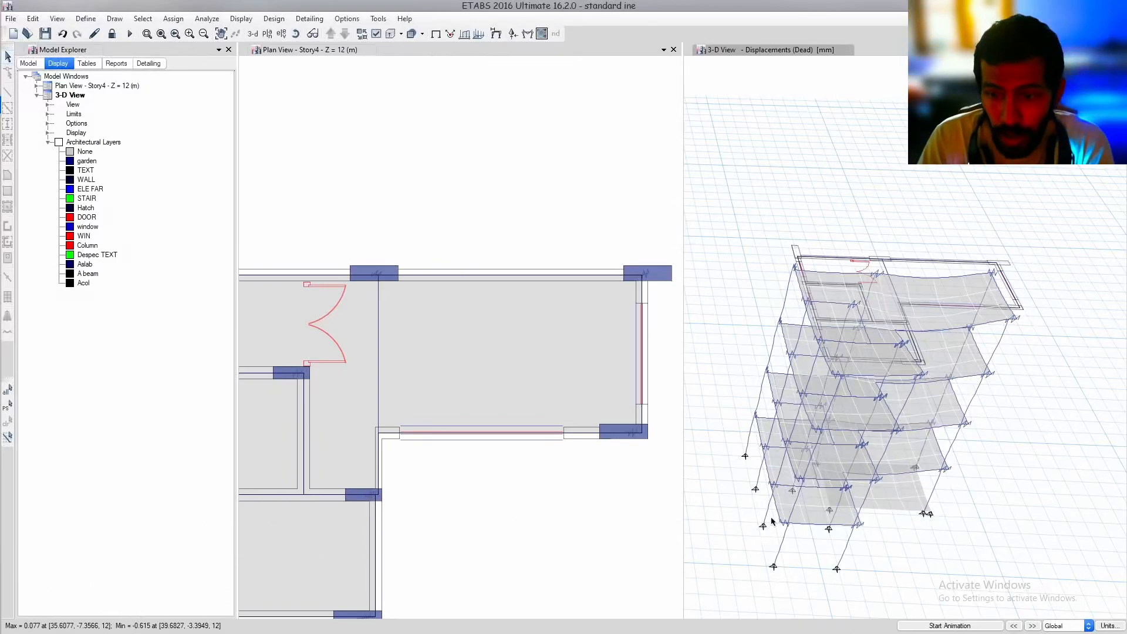
left_click(968, 626)
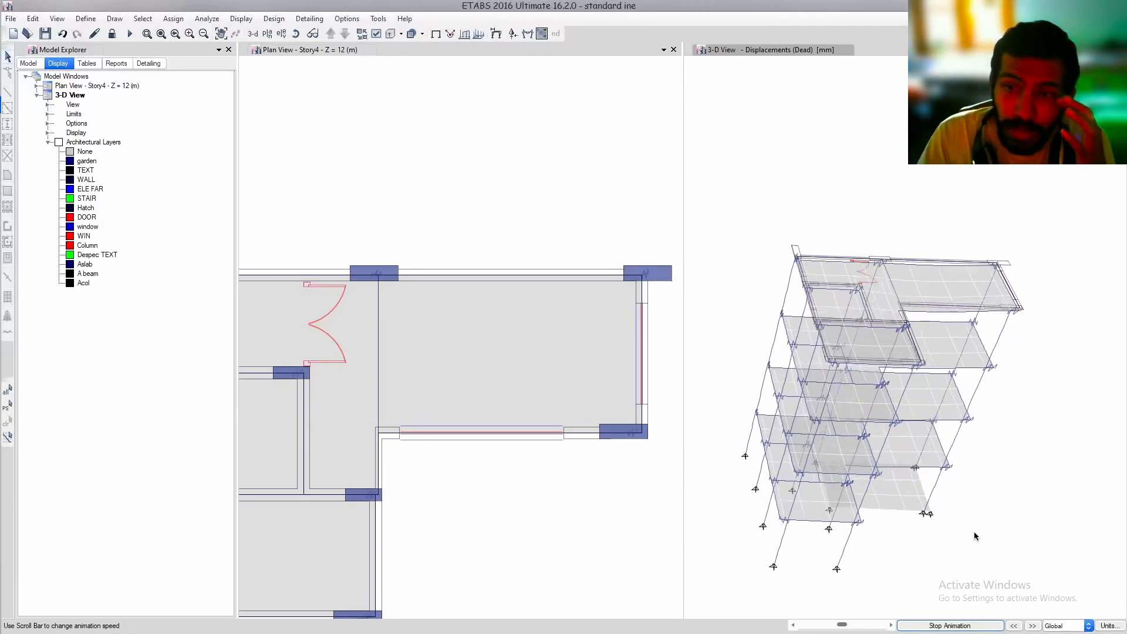
left_click(966, 625)
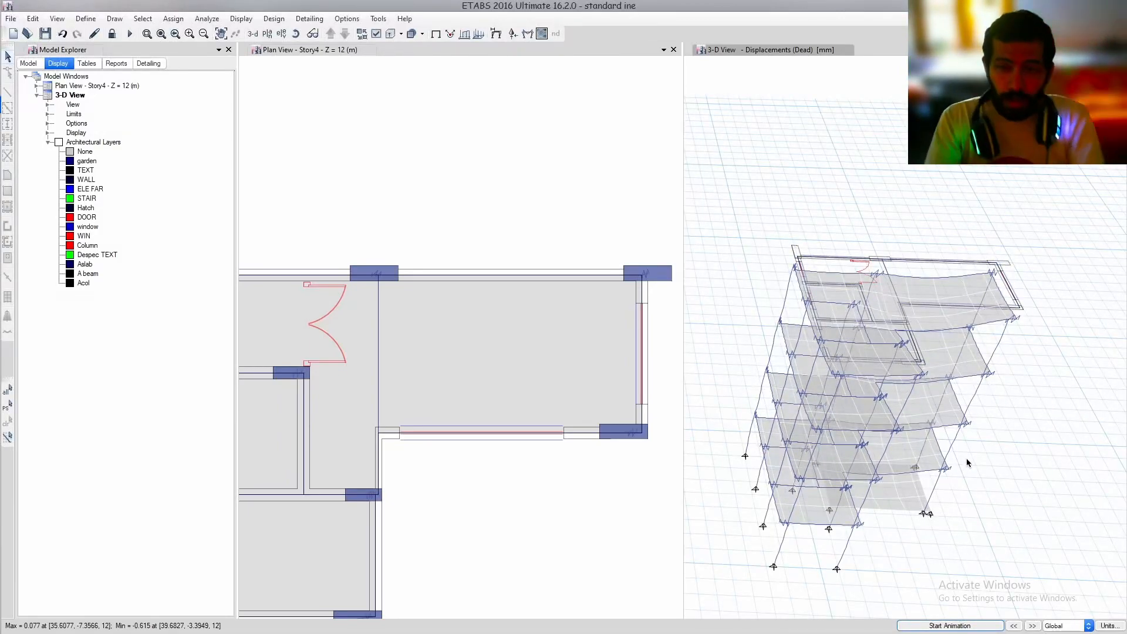
Unlock the model and accept deleting the analysis results
left_click(207, 18)
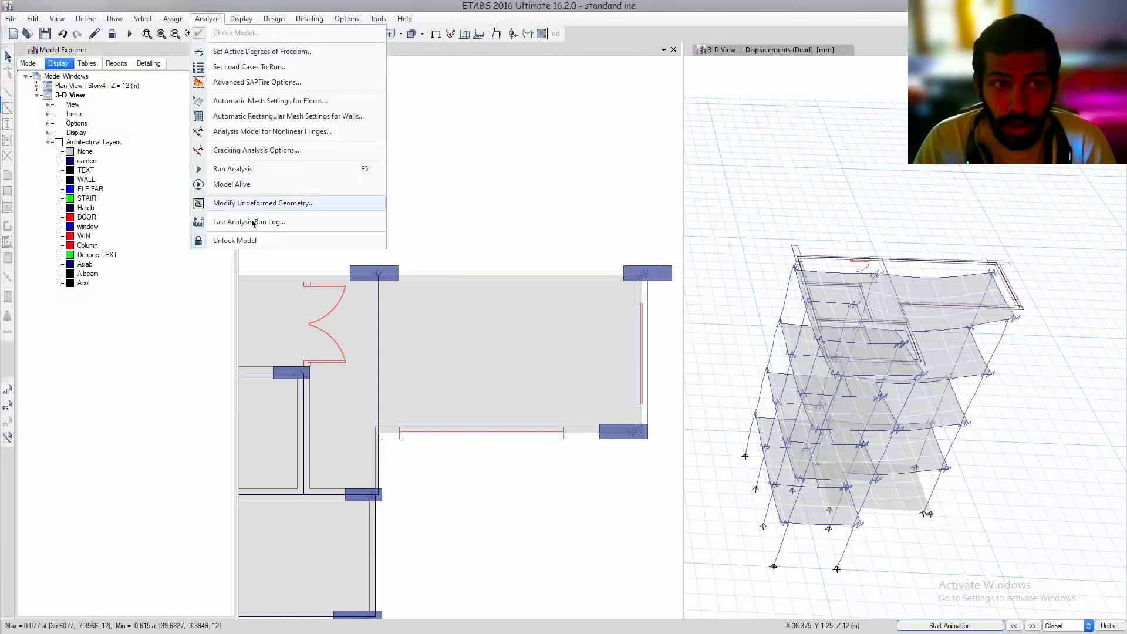
left_click(252, 242)
left_click(584, 369)
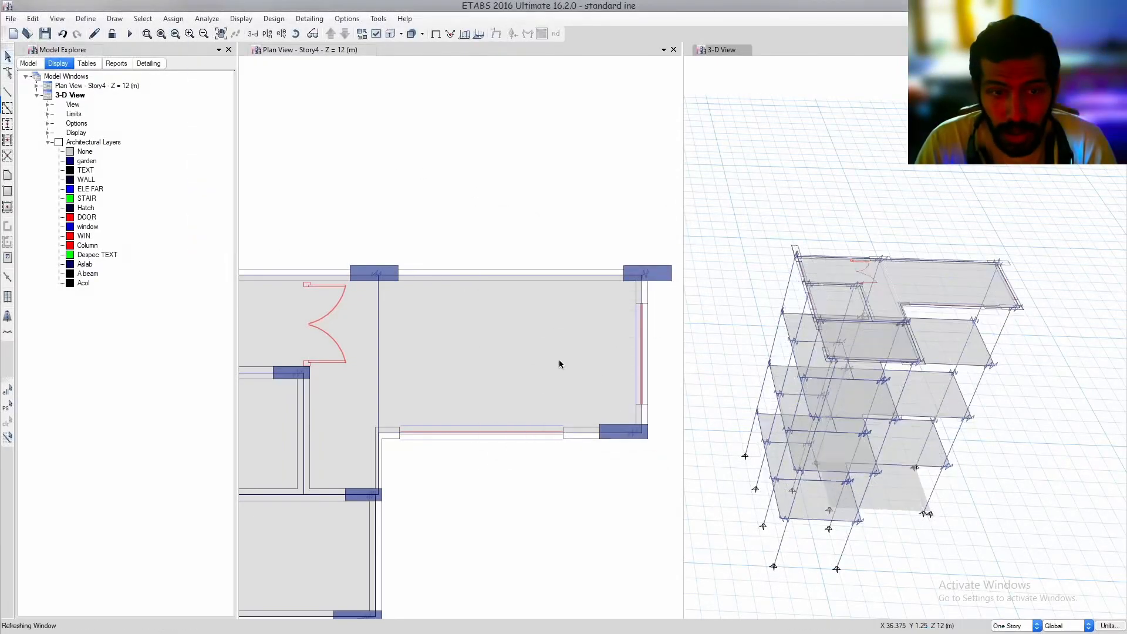
Examine the links across the Story4 plan, including the one at the upper-left column
left_click(637, 317)
scroll(555, 312, "down", 2)
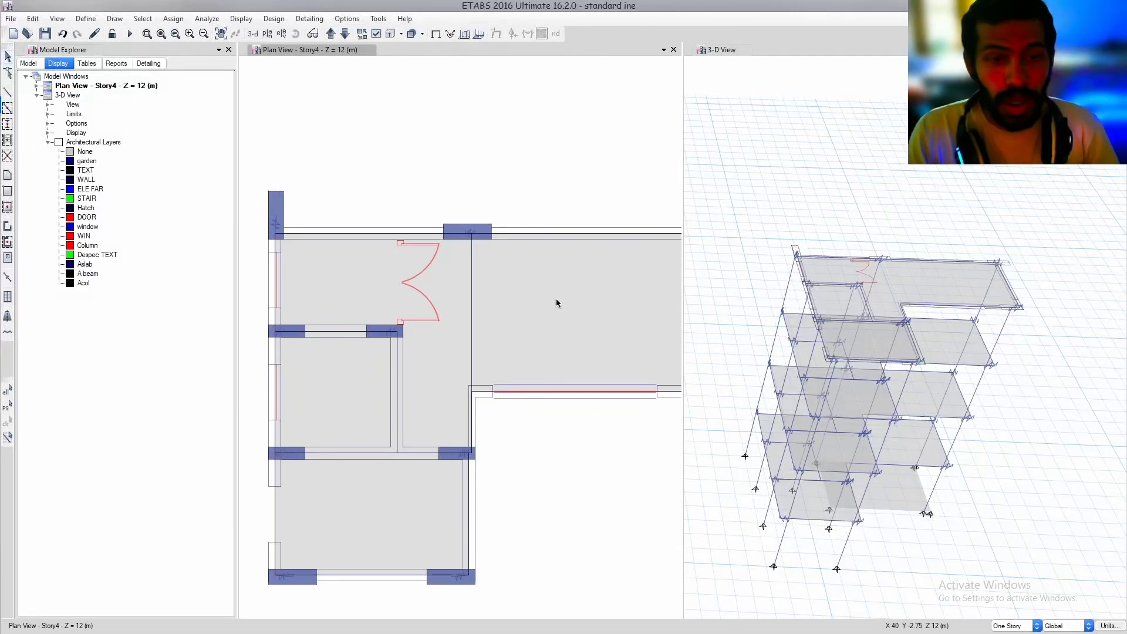
middle_click_drag(555, 298, 522, 281)
scroll(515, 274, "down", 3)
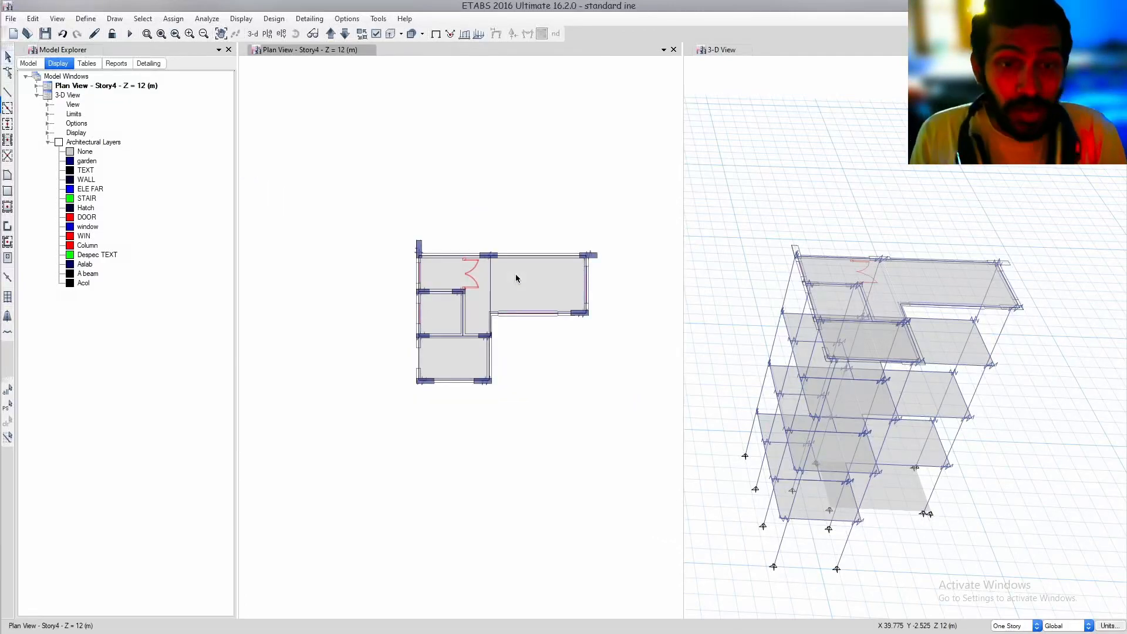
scroll(511, 294, "up", 3)
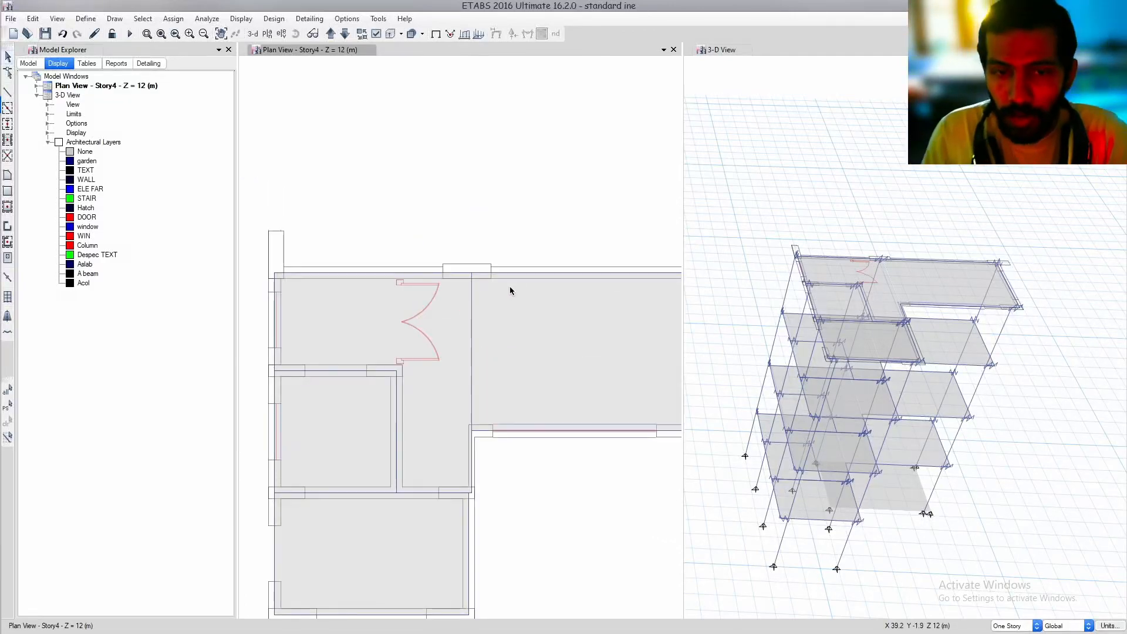
middle_click_drag(509, 286, 402, 274)
middle_click_drag(465, 291, 548, 251)
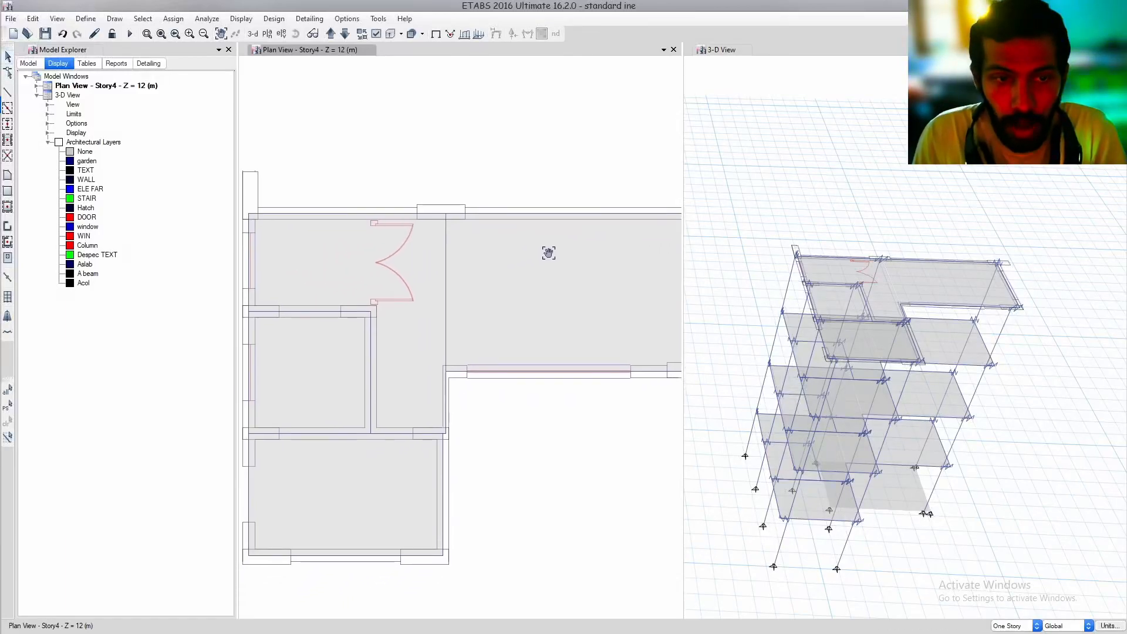
middle_click_drag(515, 296, 535, 265)
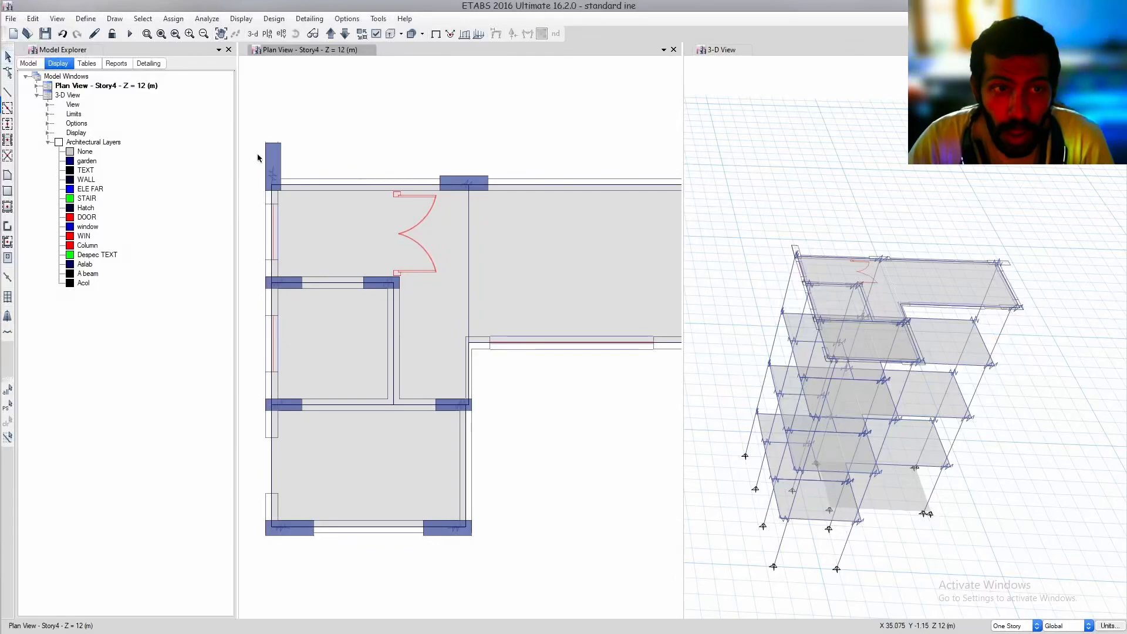
scroll(282, 170, "up", 3)
middle_click_drag(283, 172, 420, 205)
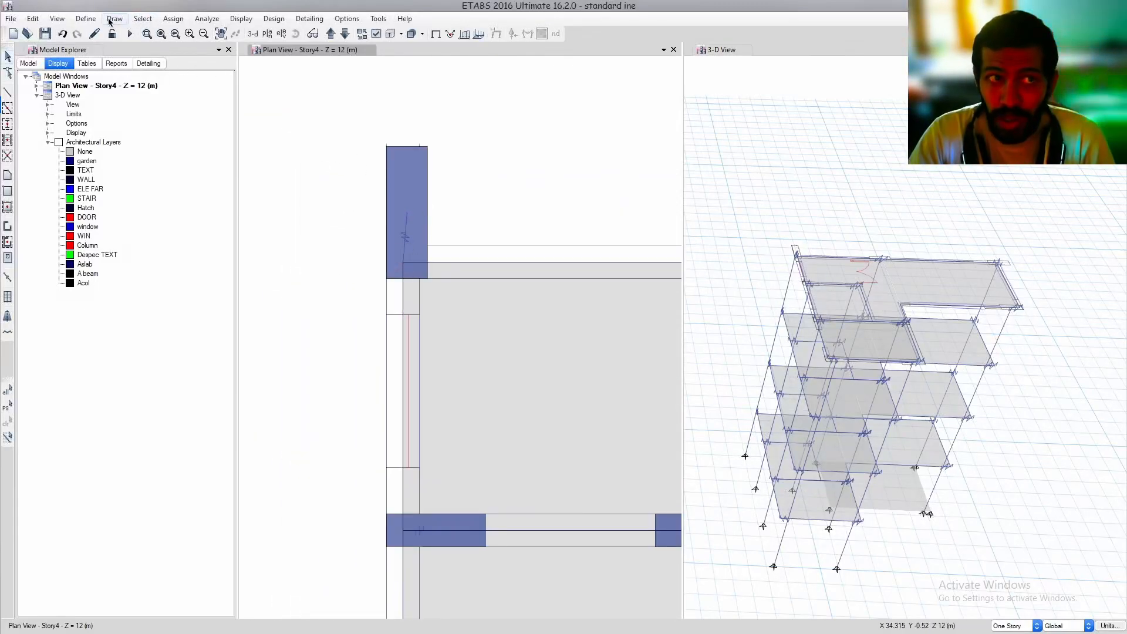
left_click(86, 18)
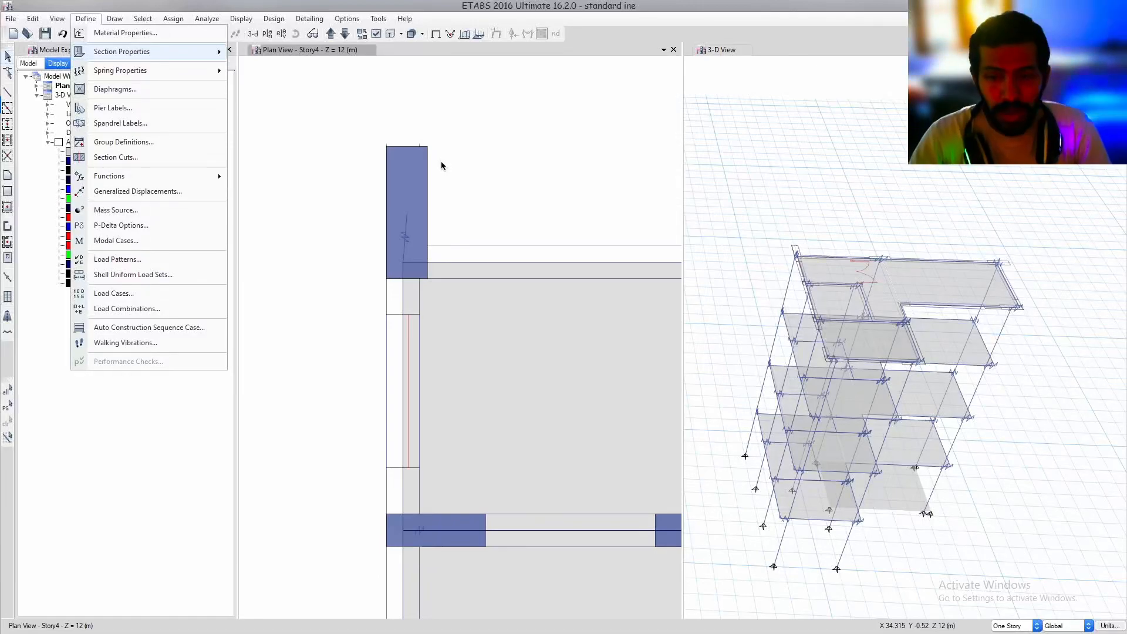
left_click(777, 218)
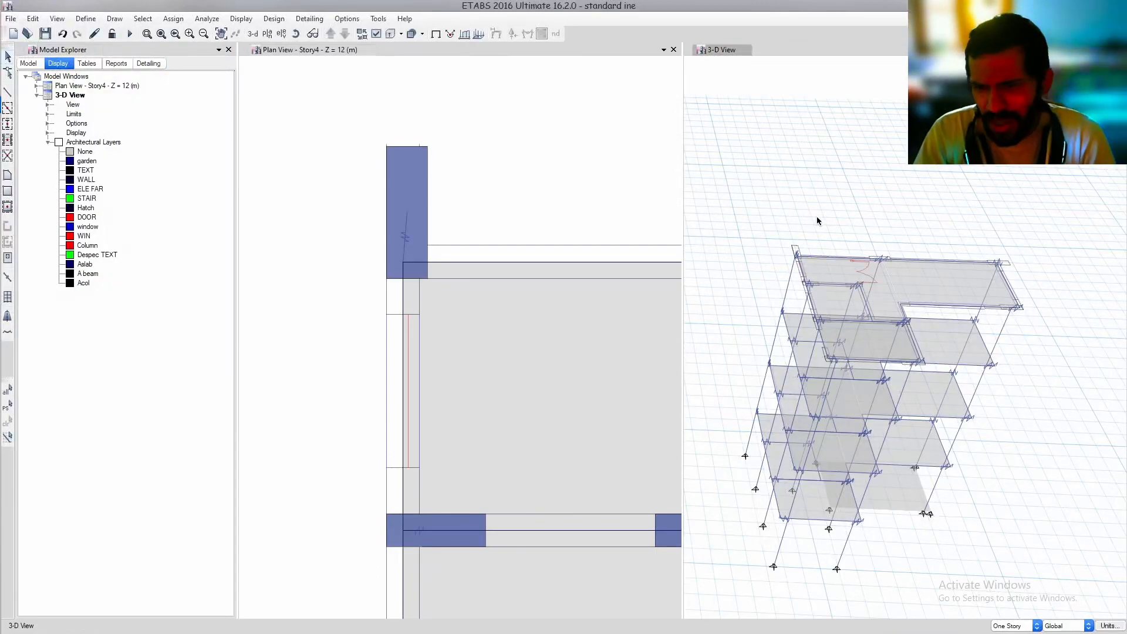
Run the analysis and display the dead-load Fz support reactions as arrows in the 3-D view
middle_click_drag(918, 429, 903, 399)
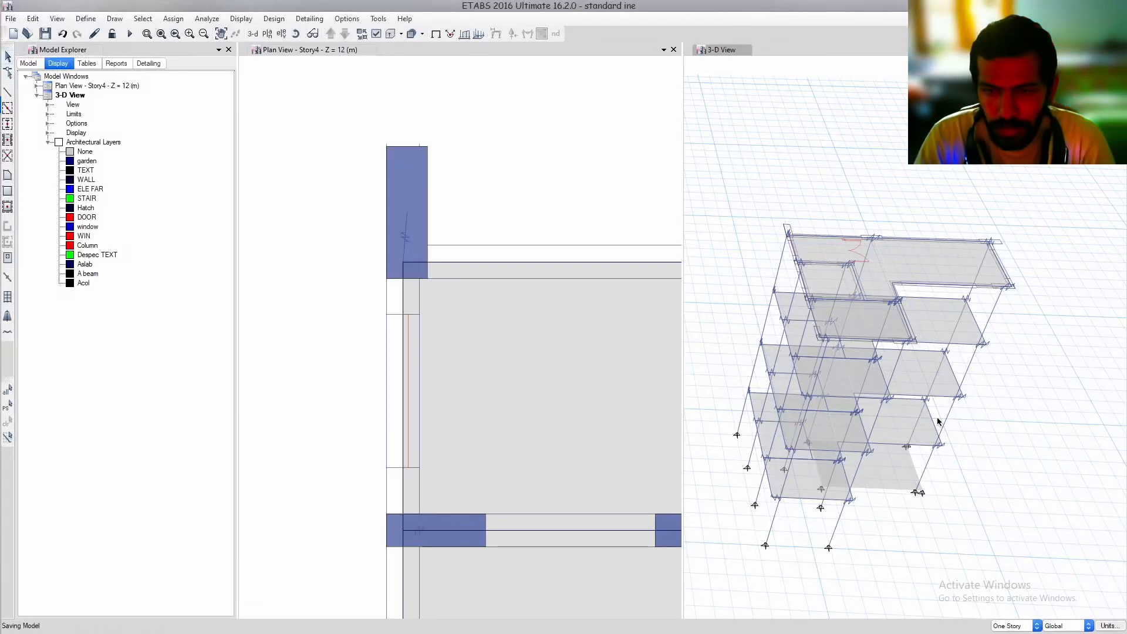
key("F5")
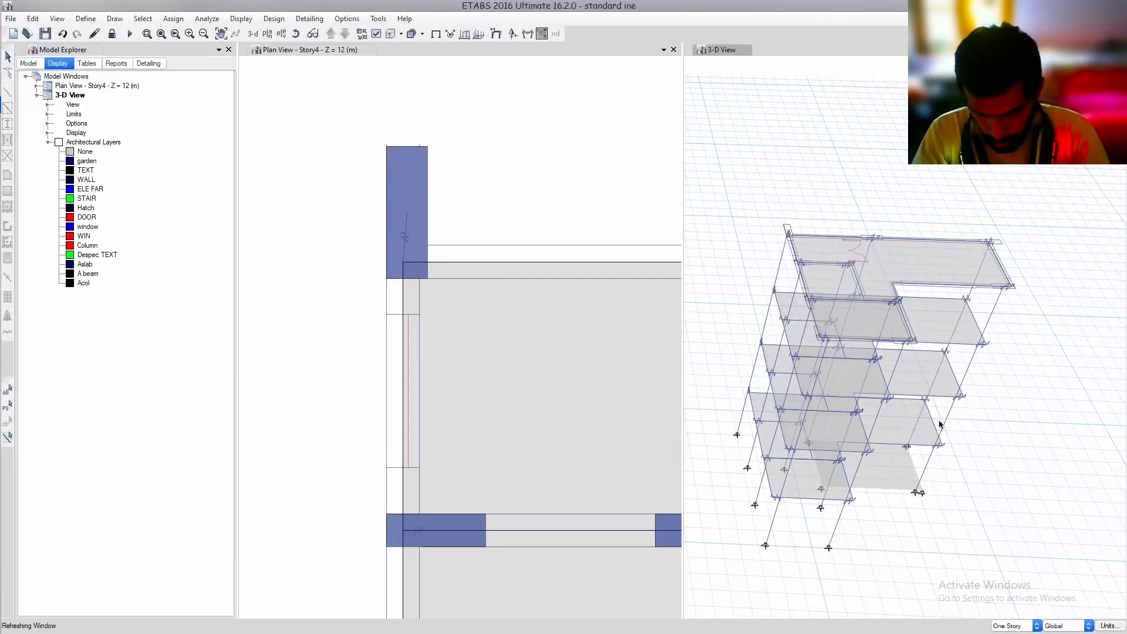
key("F7")
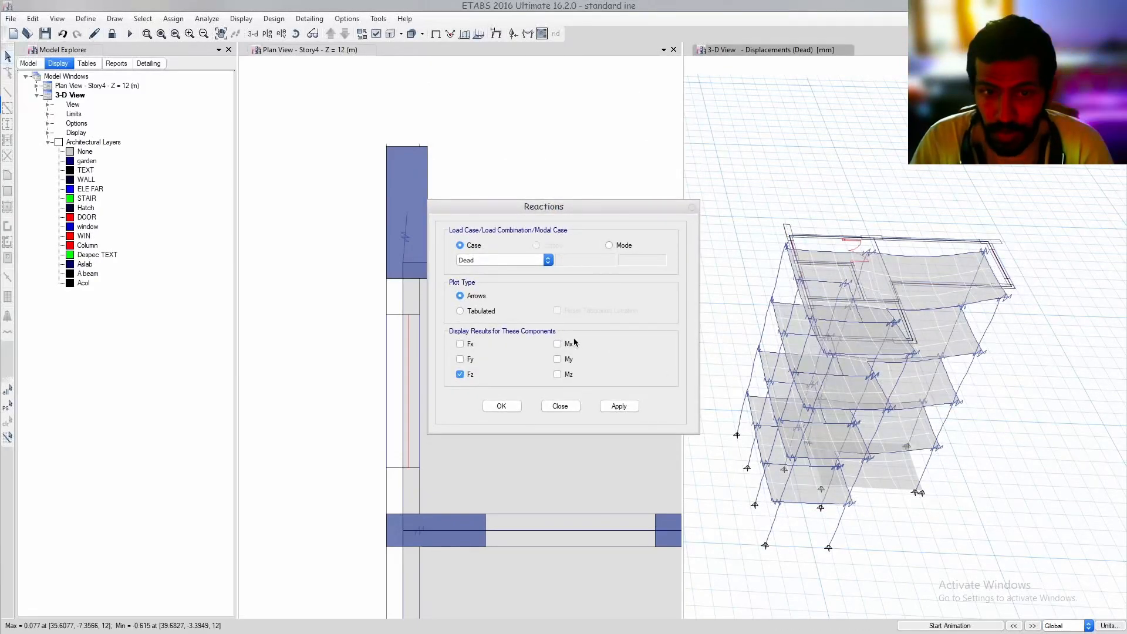
left_click(619, 406)
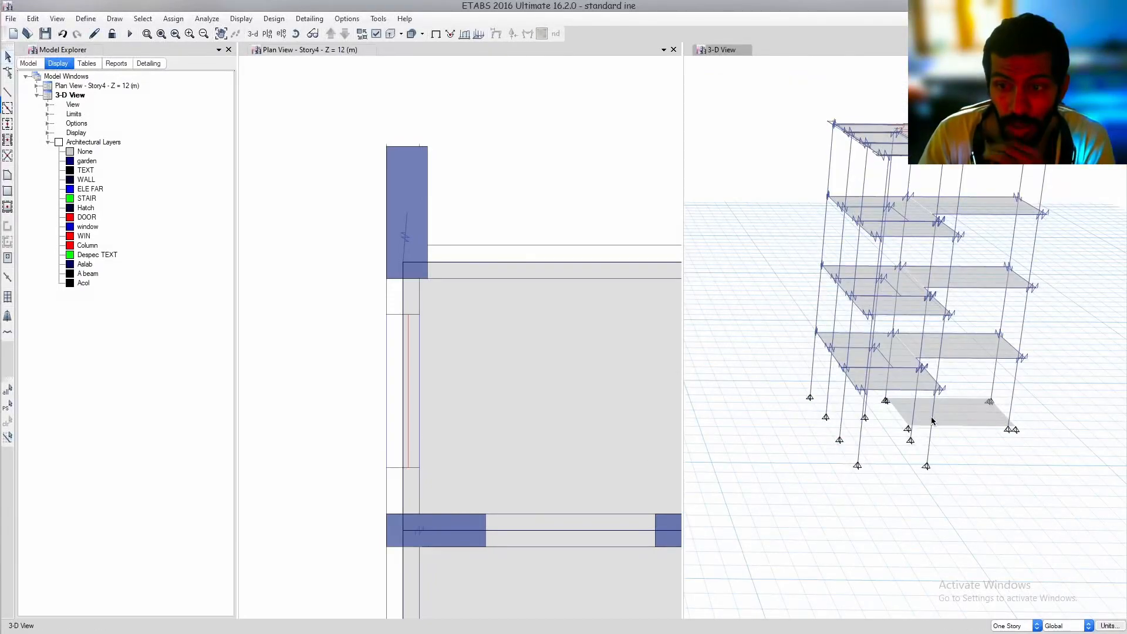
Delete the slab lying at base level among the column supports in the 3-D view
scroll(933, 420, "up", 5)
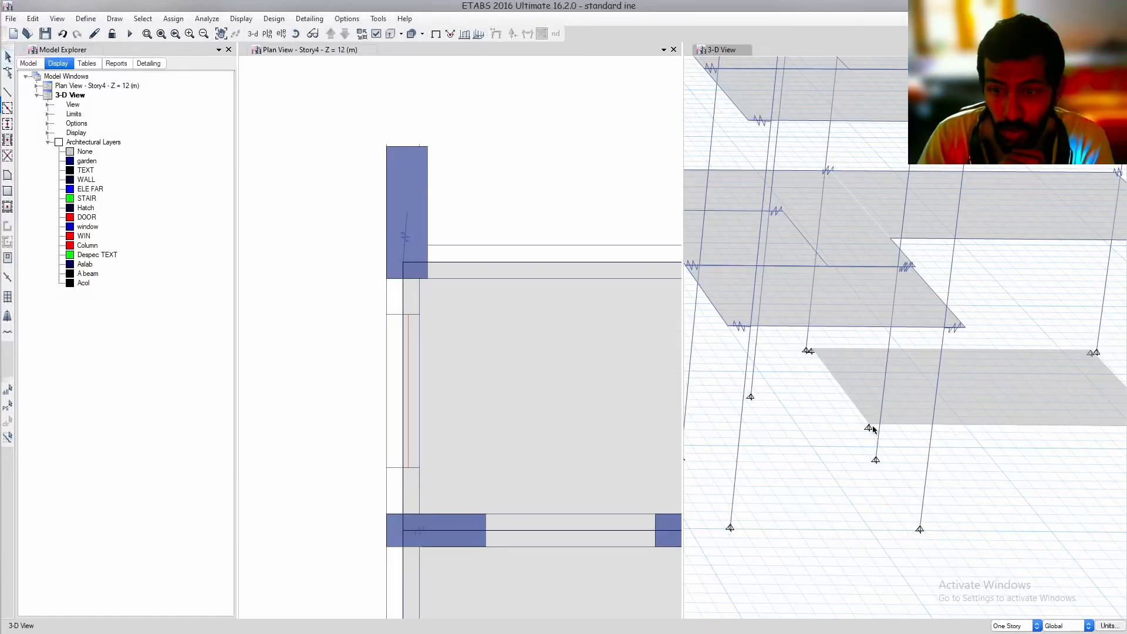
scroll(970, 373, "down", 5)
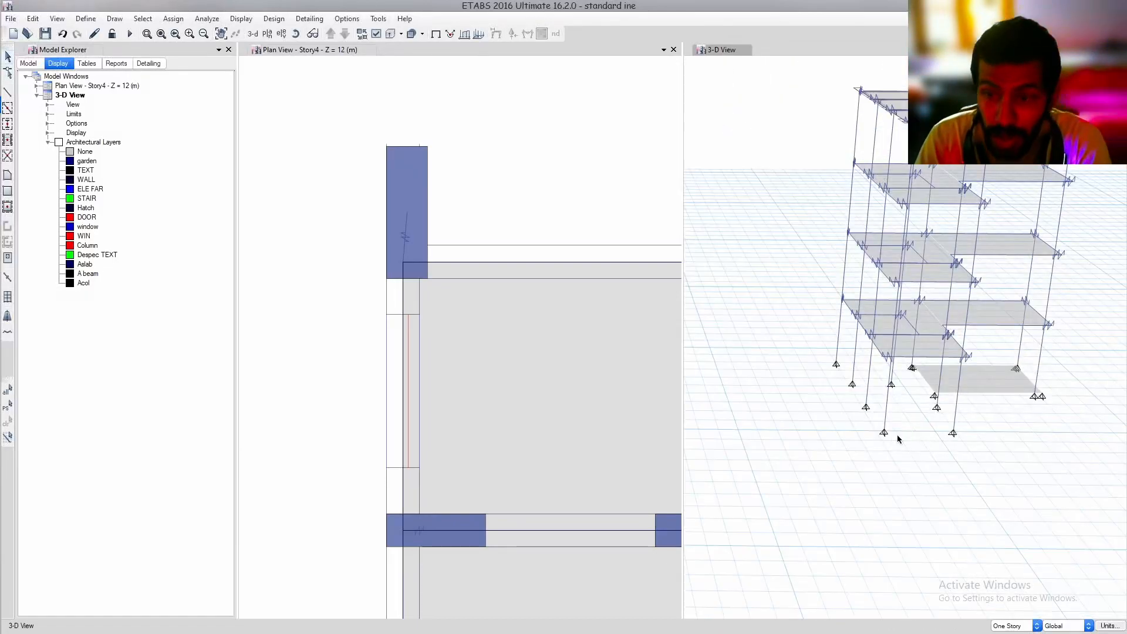
left_click(980, 384)
key("Delete")
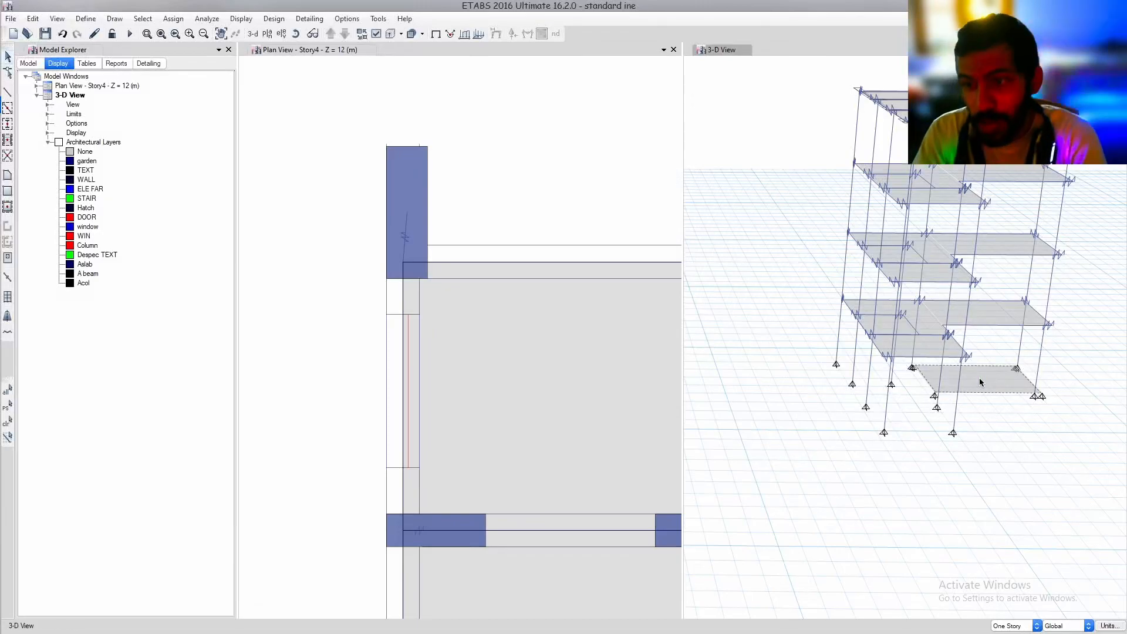
middle_click_drag(932, 380, 930, 393)
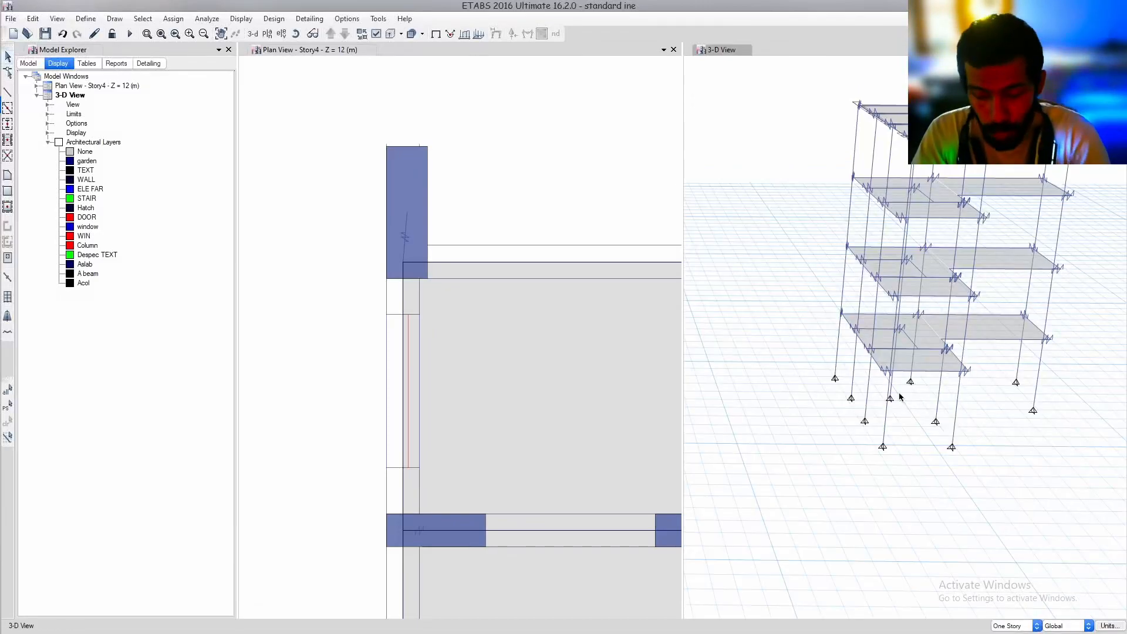
Widen the plan view pane and examine the full Story4 plan and the whole frame in the 3-D view
middle_click_drag(885, 364, 928, 364, "shift")
scroll(485, 336, "down", 3)
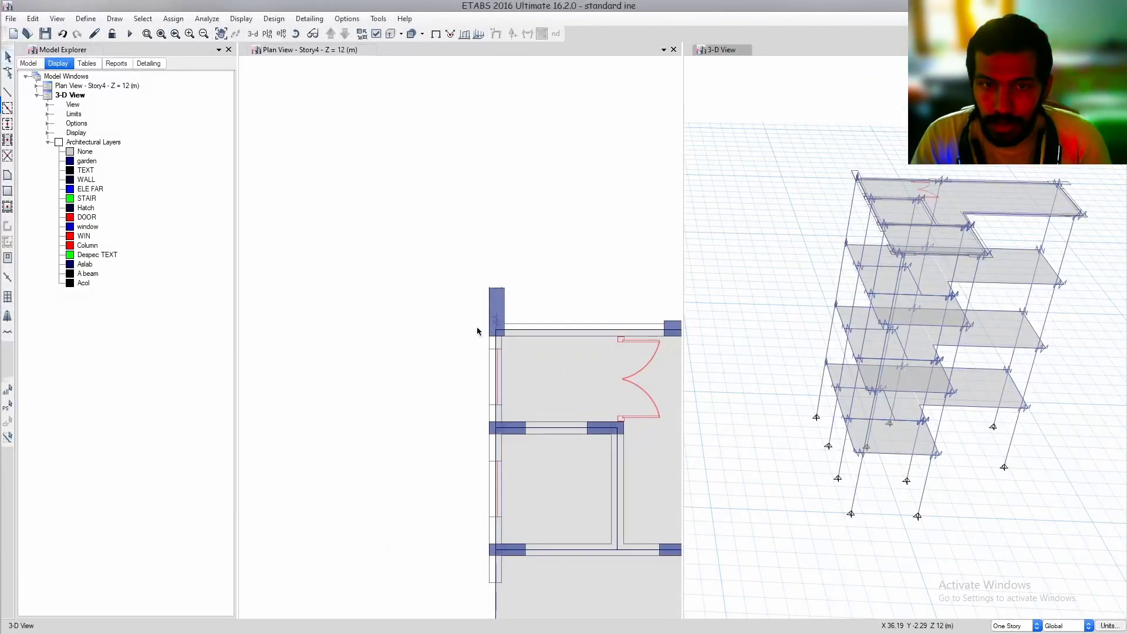
middle_click_drag(675, 420, 509, 307)
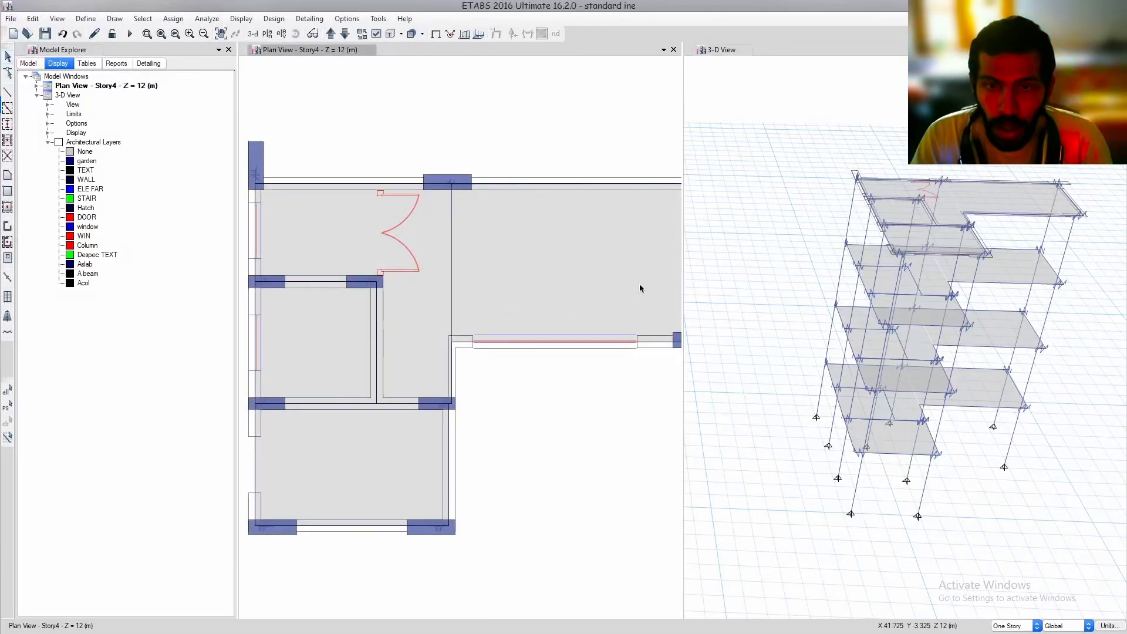
left_click_drag(682, 126, 748, 176)
middle_click_drag(666, 328, 521, 227)
scroll(547, 367, "up", 3)
scroll(547, 366, "up", 2)
scroll(548, 368, "down", 2)
middle_click_drag(1037, 343, 932, 352)
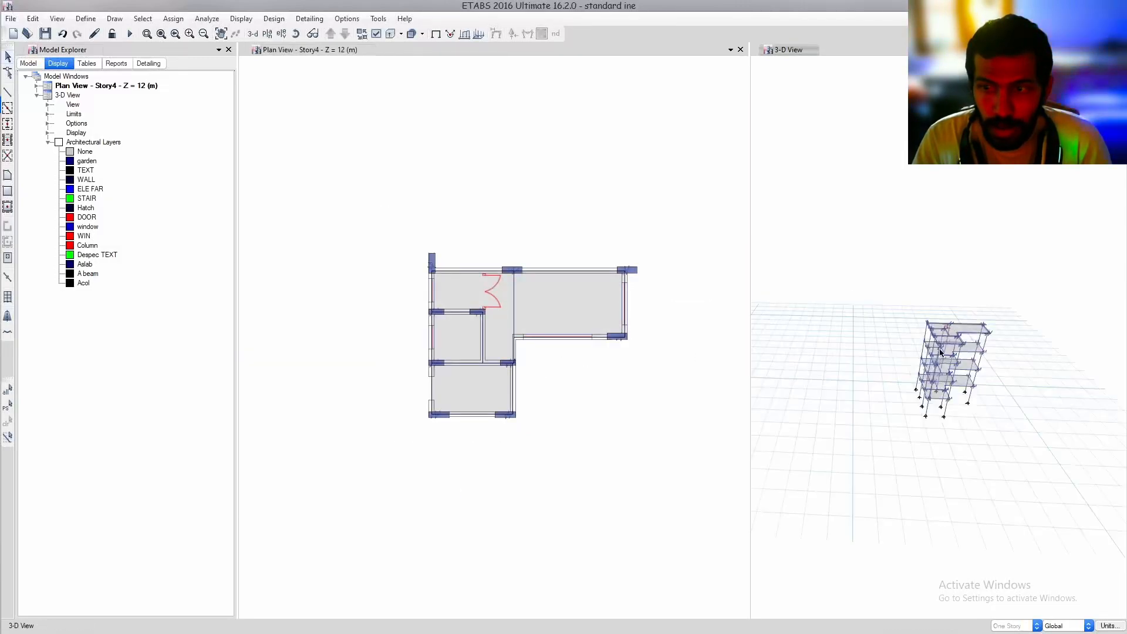
scroll(957, 352, "up", 3)
scroll(957, 351, "up", 3)
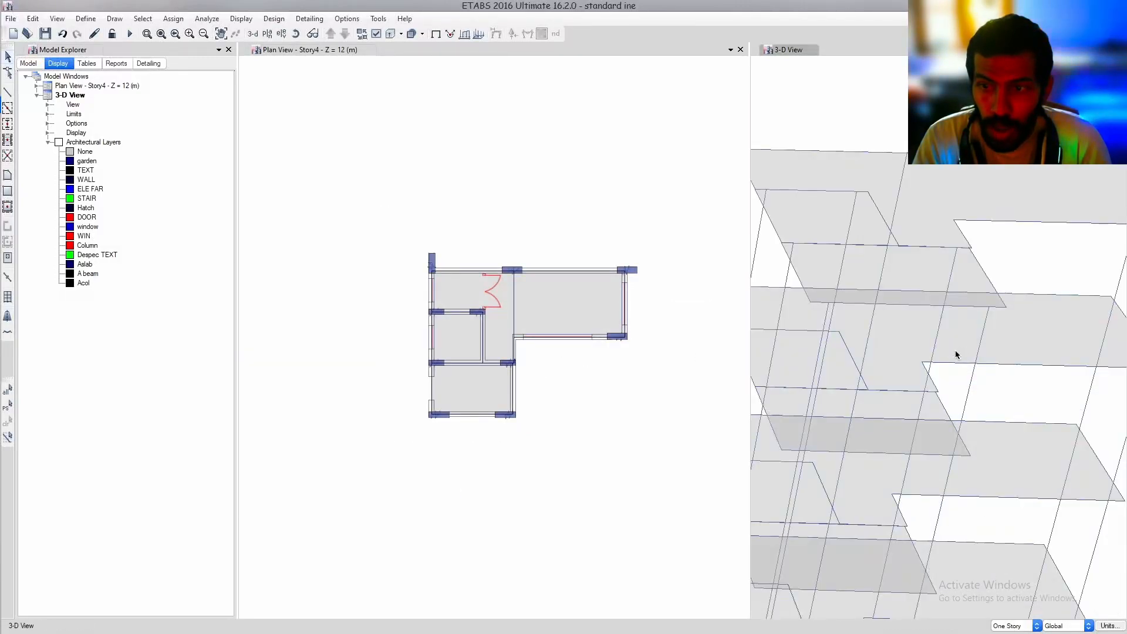
scroll(957, 352, "down", 3)
middle_click_drag(961, 356, 960, 337)
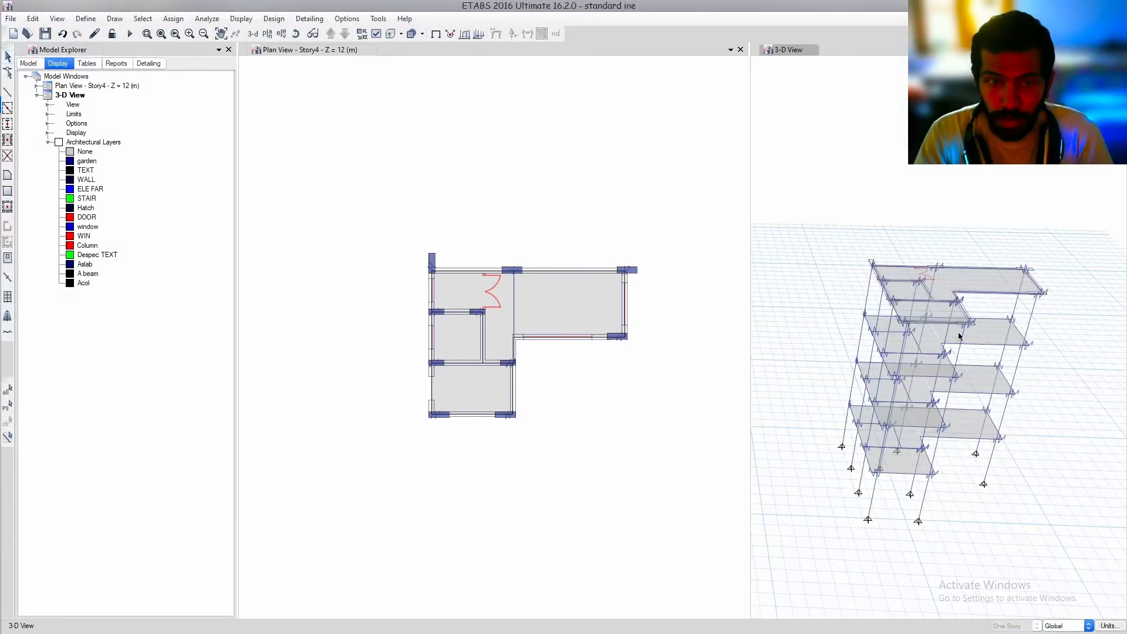